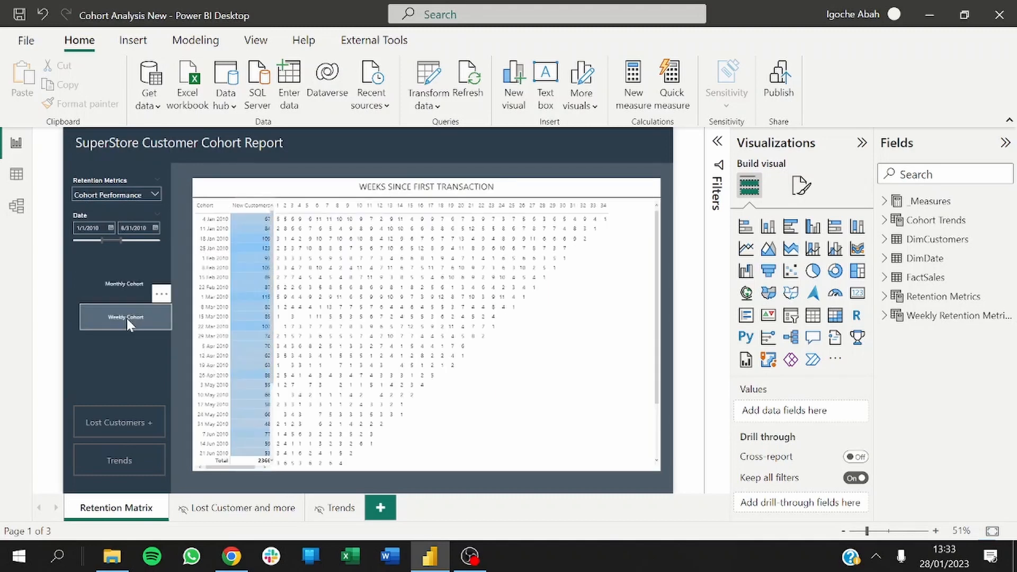
# On the Lost Customer and more page, group the lost/resurrected customers, new customers and customer composition charts together.
pyautogui.click(265, 509)
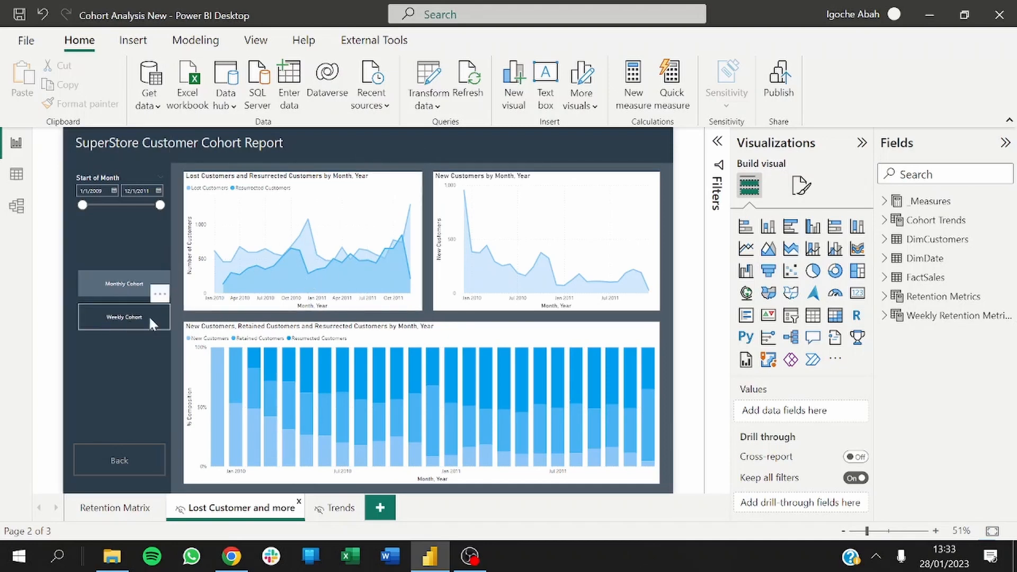
pyautogui.click(203, 312)
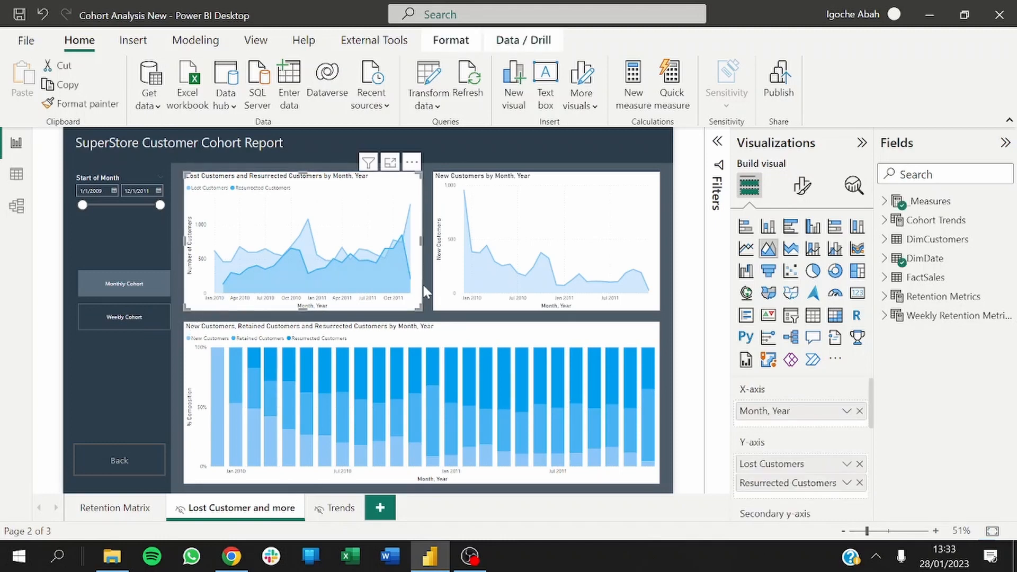
pyautogui.keyDown('ctrl'); pyautogui.click(453, 310); pyautogui.keyUp('ctrl')
pyautogui.keyDown('ctrl'); pyautogui.click(478, 333); pyautogui.keyUp('ctrl')
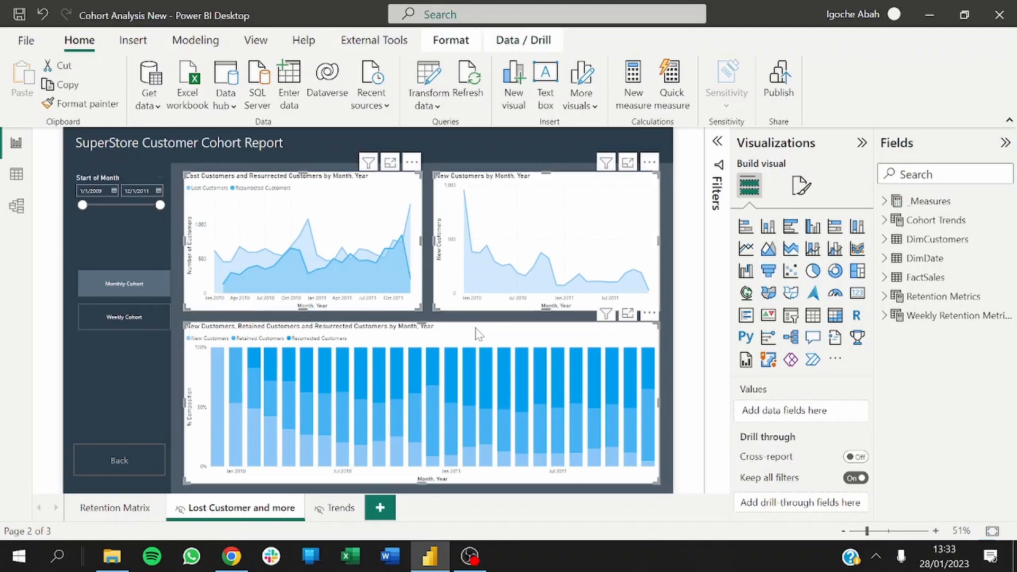
pyautogui.rightClick(479, 334)
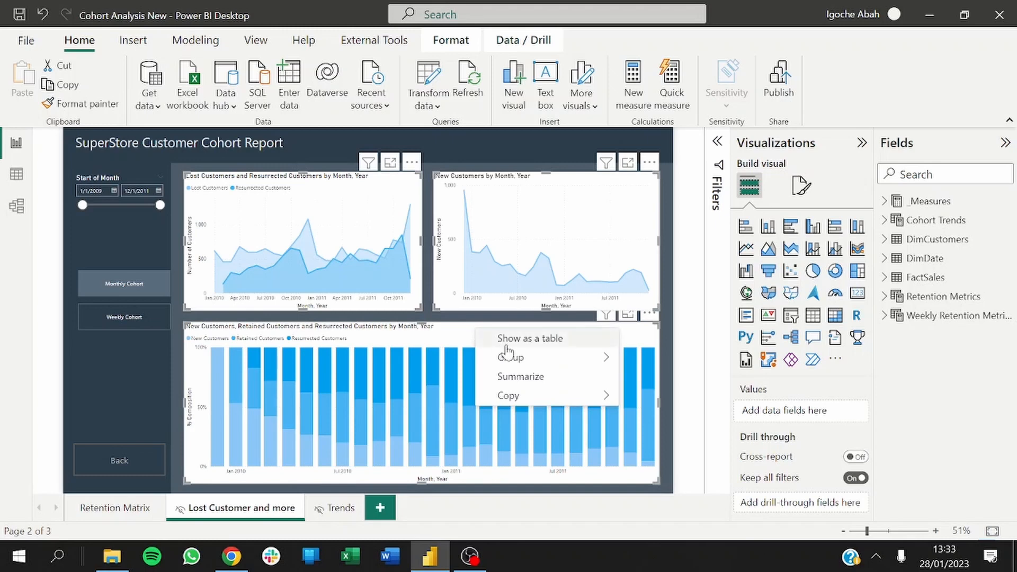
pyautogui.moveTo(527, 360)
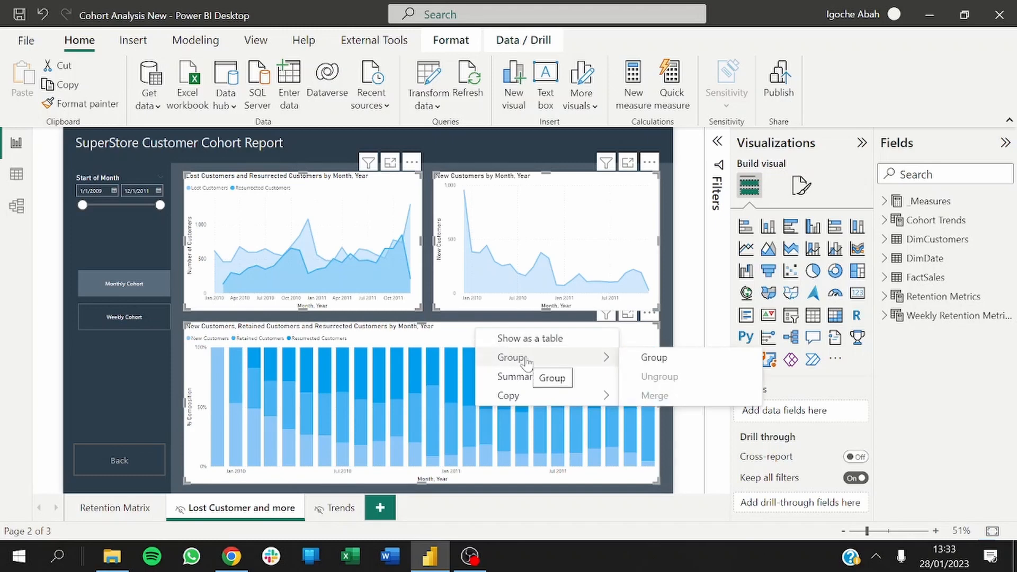
pyautogui.click(646, 359)
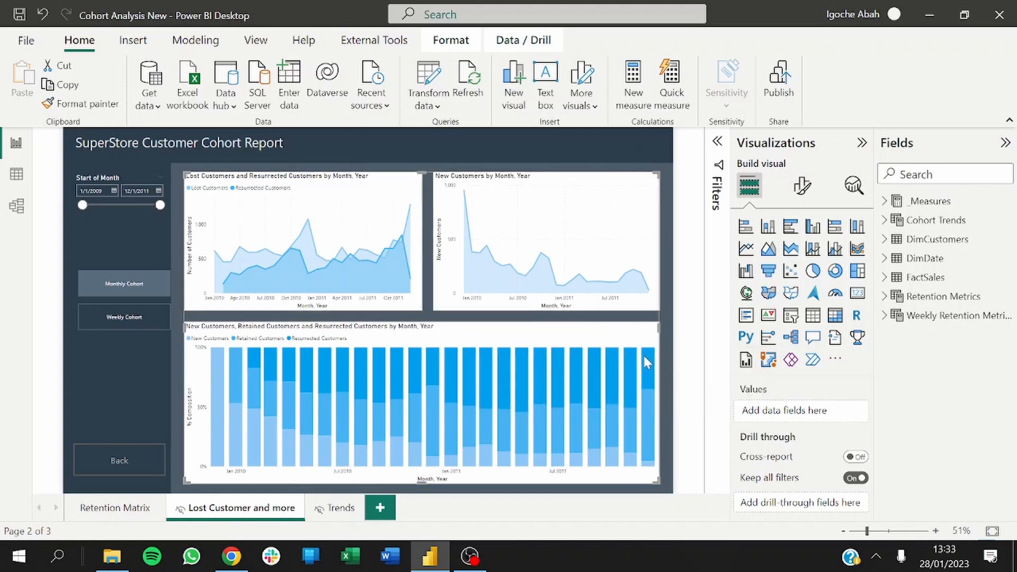
# Make room by collapsing the Visualizations and Fields panes, list the page's objects, and rename the chart group MonthlyViz.
pyautogui.click(861, 143)
pyautogui.click(1005, 148)
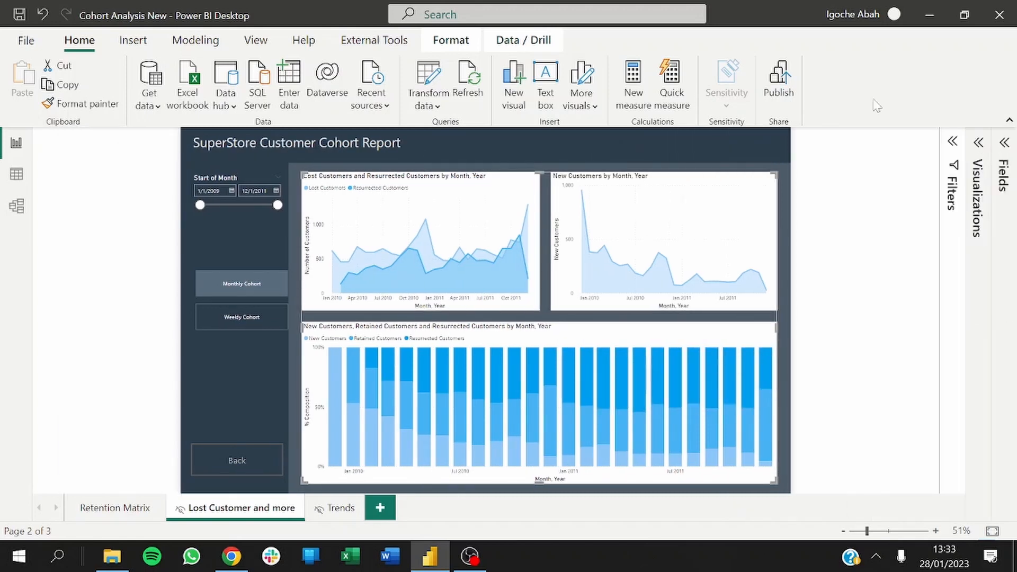
pyautogui.click(438, 48)
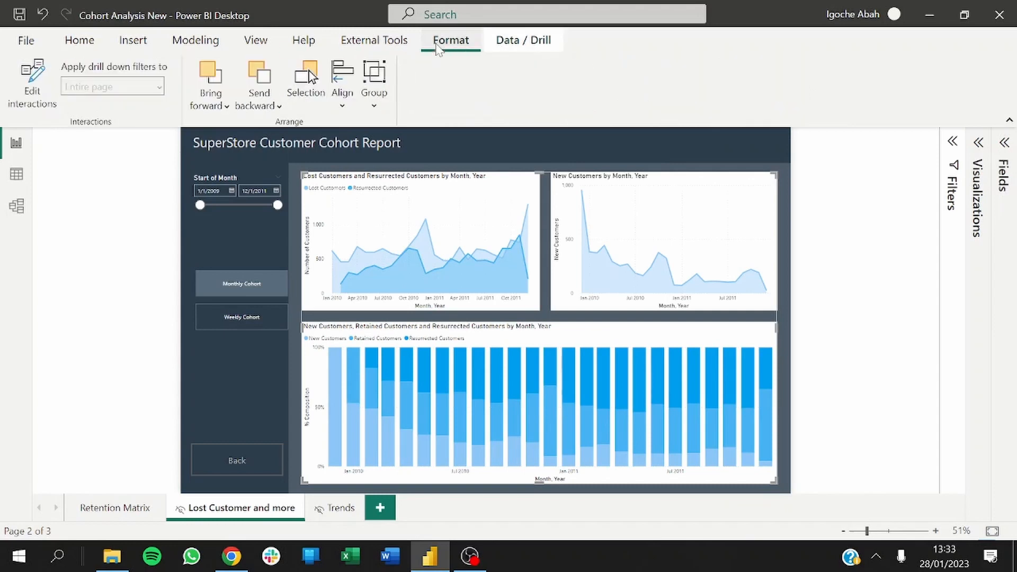
pyautogui.click(313, 76)
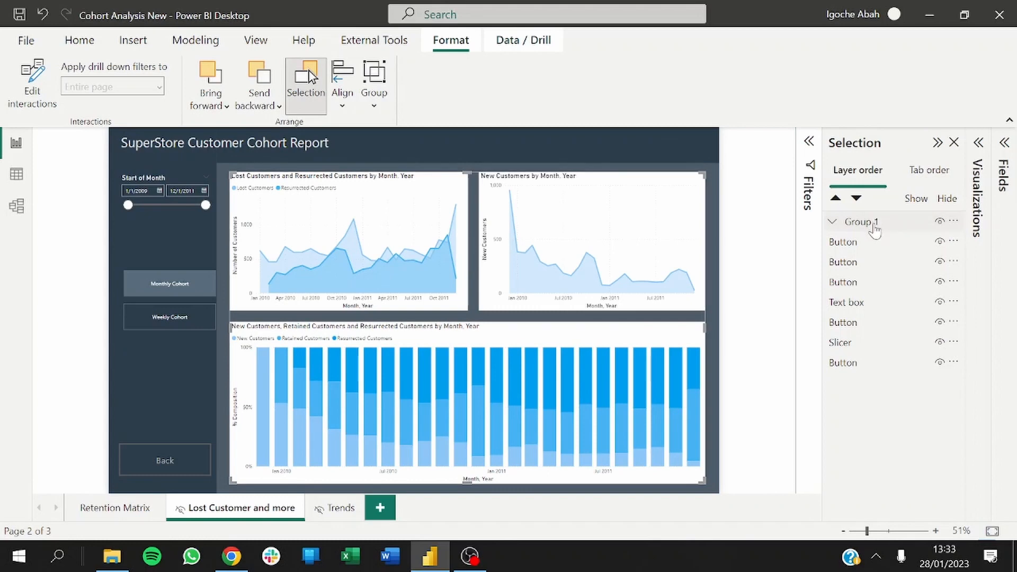
pyautogui.doubleClick(875, 229)
pyautogui.write('MonthlyViz')
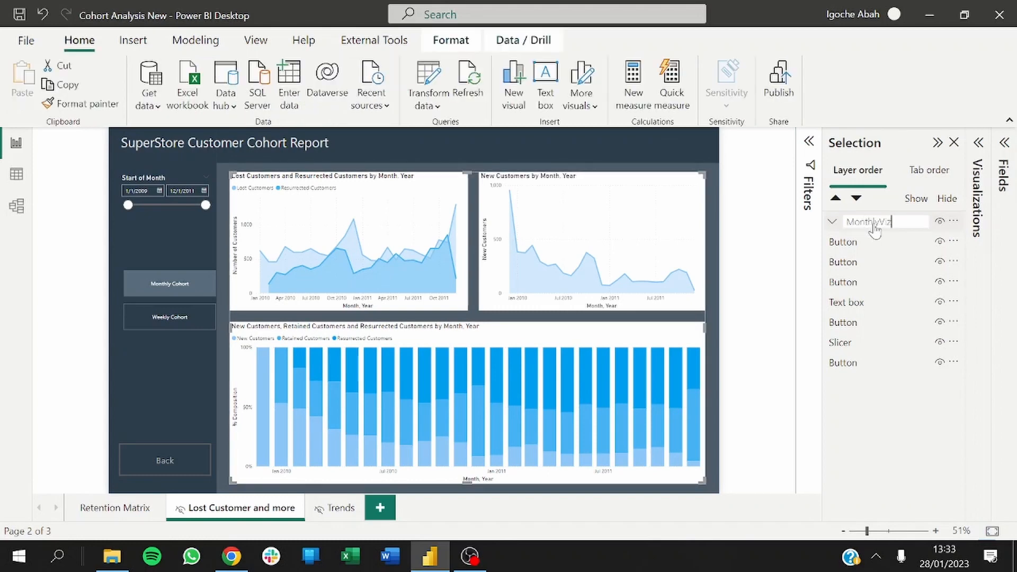
pyautogui.press('Return')
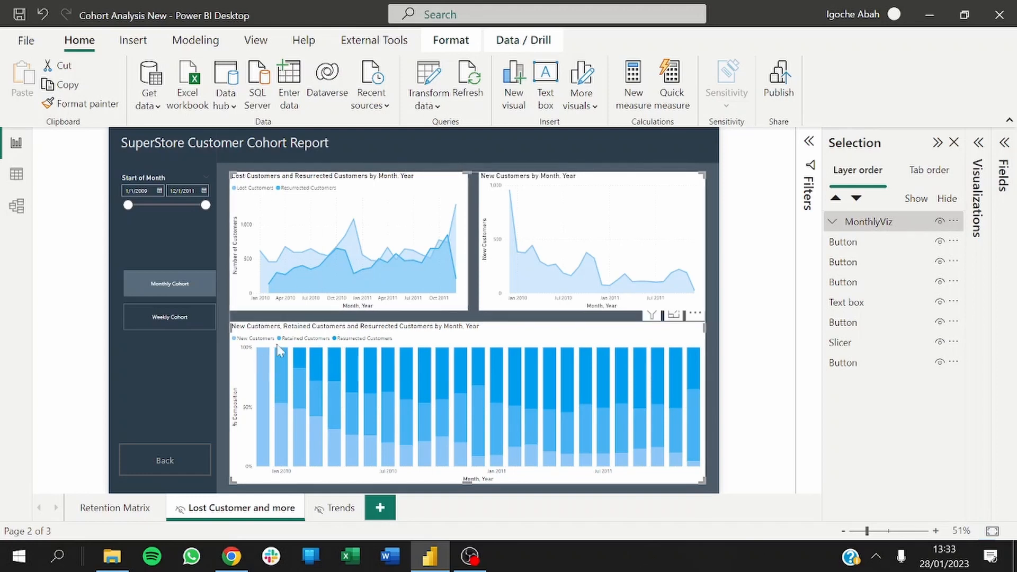
pyautogui.rightClick(244, 481)
pyautogui.moveTo(246, 483)
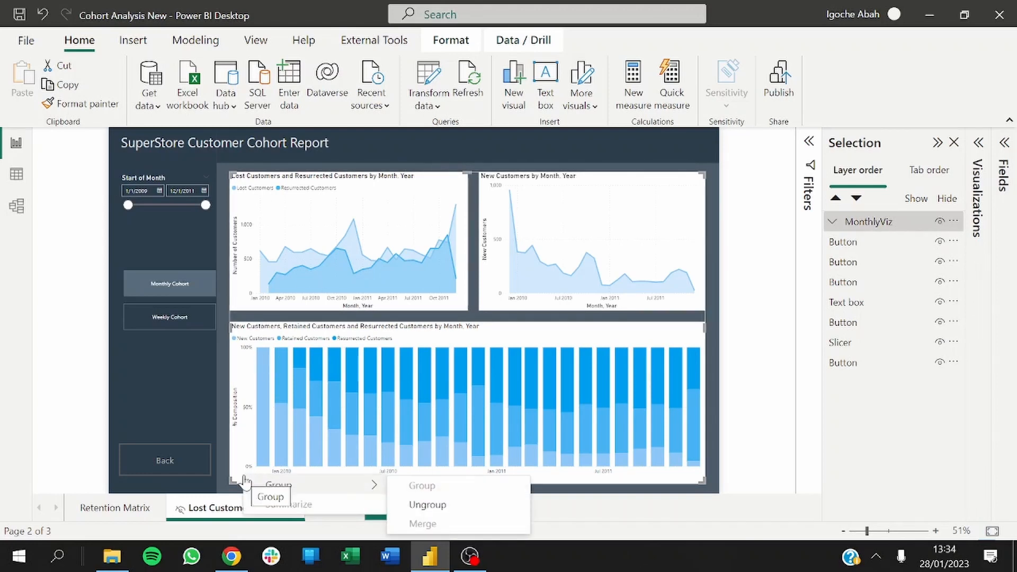
pyautogui.press('Escape')
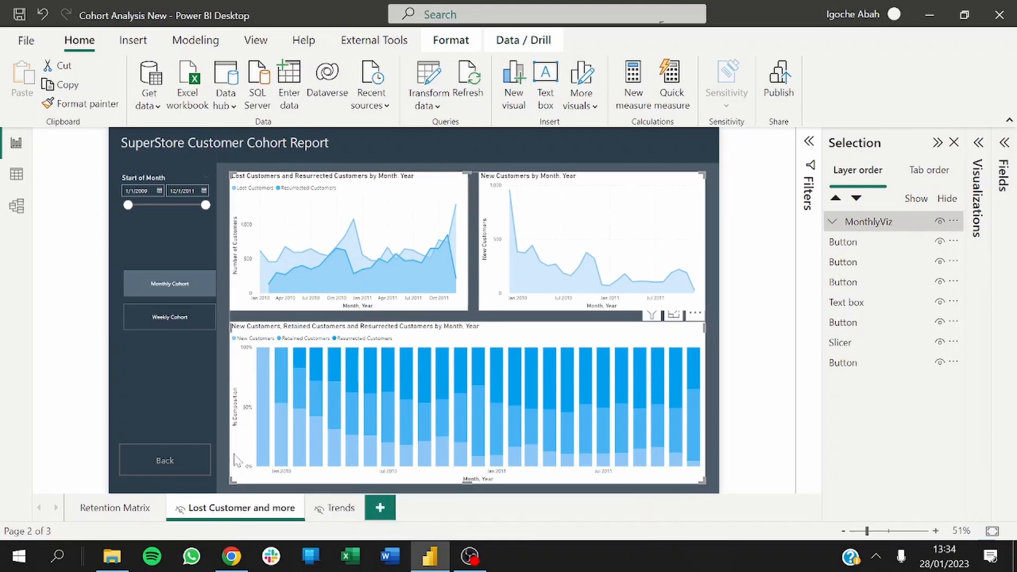
# Duplicate the MonthlyViz group, place the copy exactly over the original, and rename the copy WeeklyViz.
pyautogui.hotkey('ctrl', 'c')
pyautogui.hotkey('ctrl', 'v')
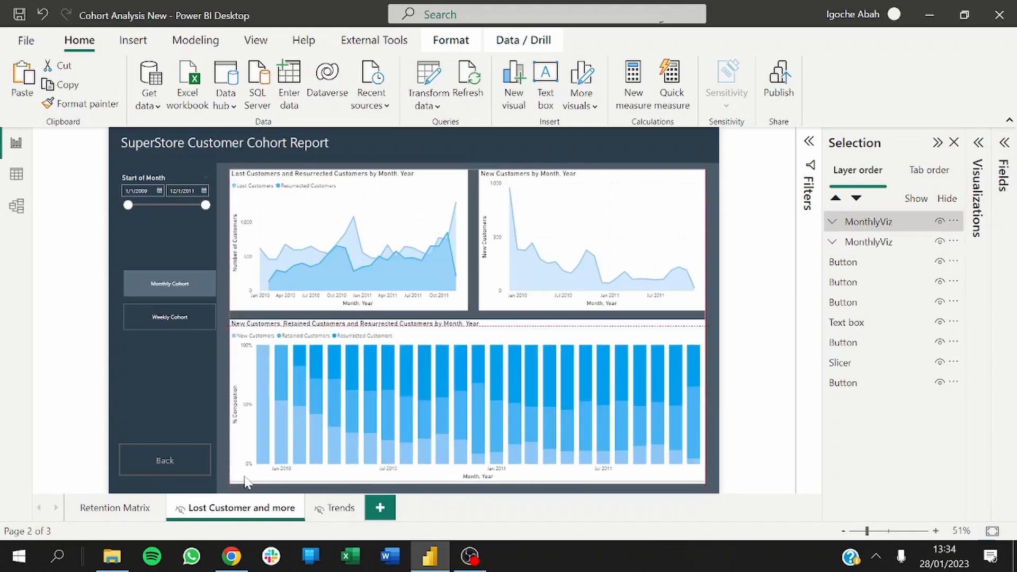
pyautogui.click(247, 483)
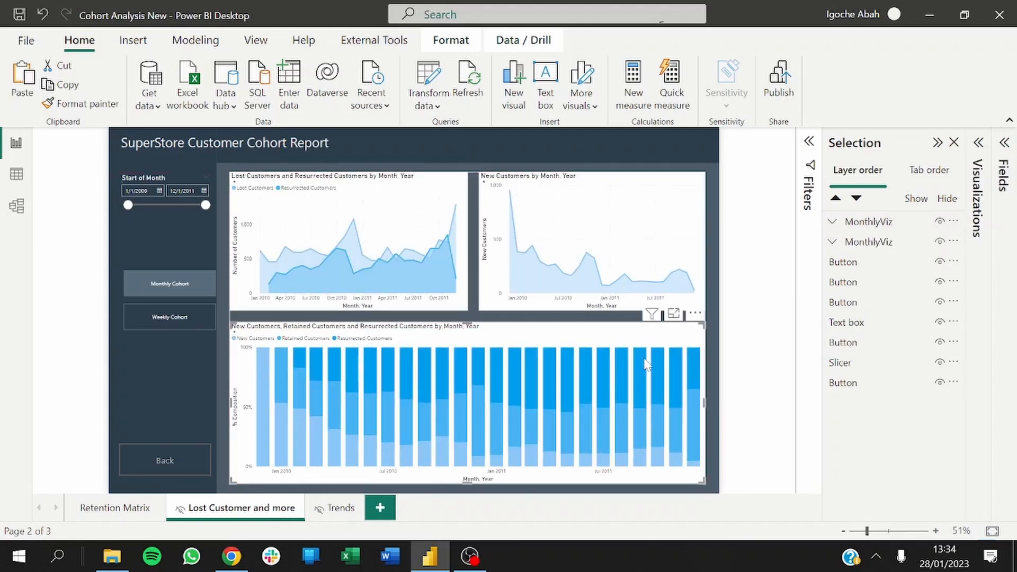
pyautogui.doubleClick(880, 221)
pyautogui.write('WeeklyVi')
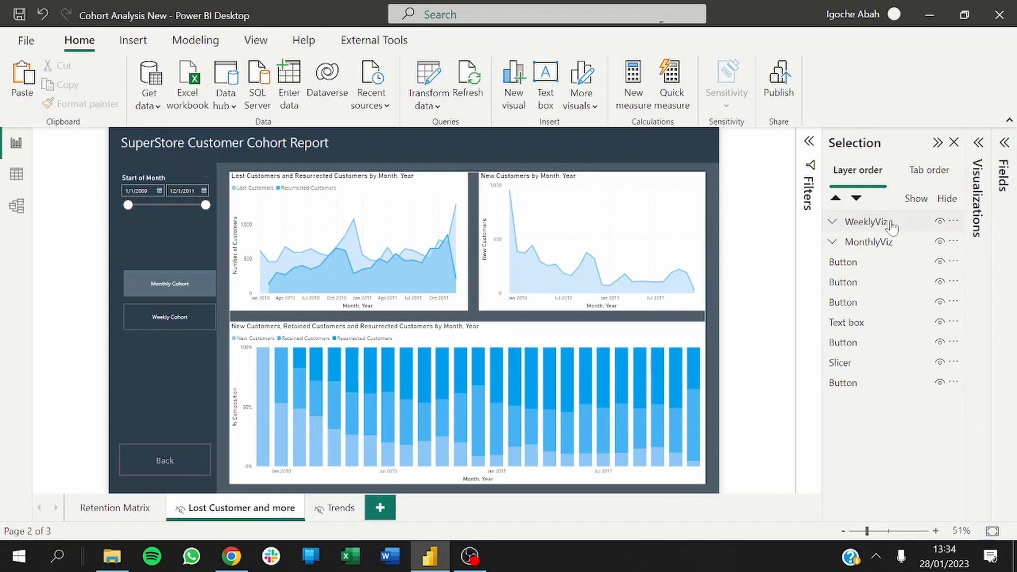
pyautogui.press('Return')
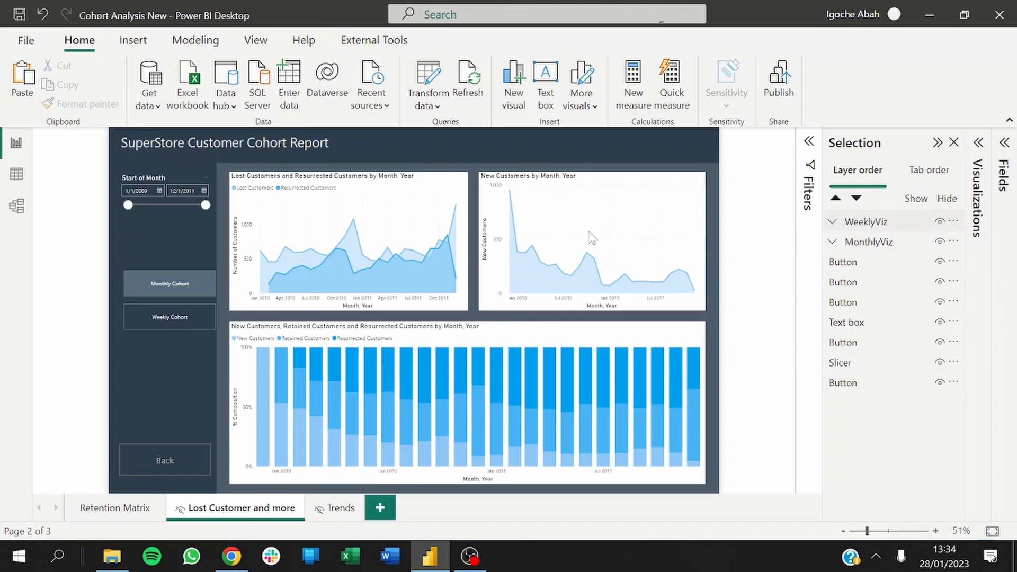
# Rename the Weekly Cohort button's layer as Weekly On.
pyautogui.click(187, 317)
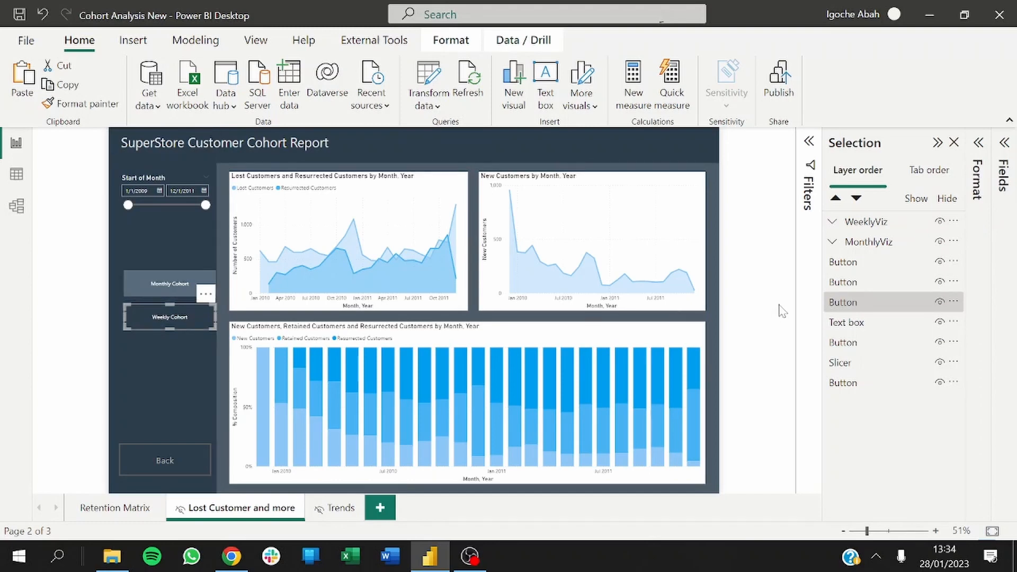
pyautogui.click(854, 304)
pyautogui.doubleClick(854, 302)
pyautogui.write('Weekly On')
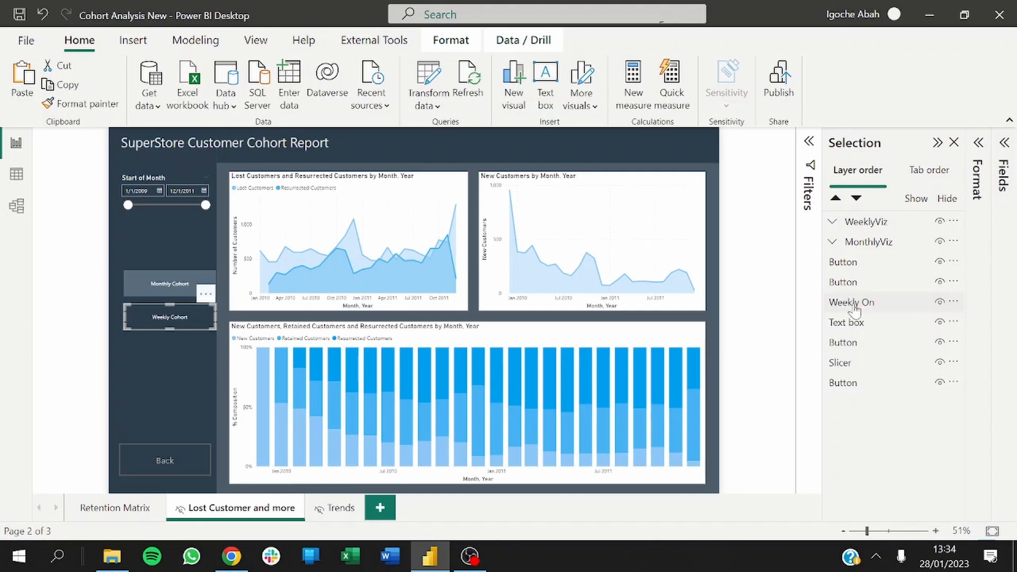
pyautogui.press('Return')
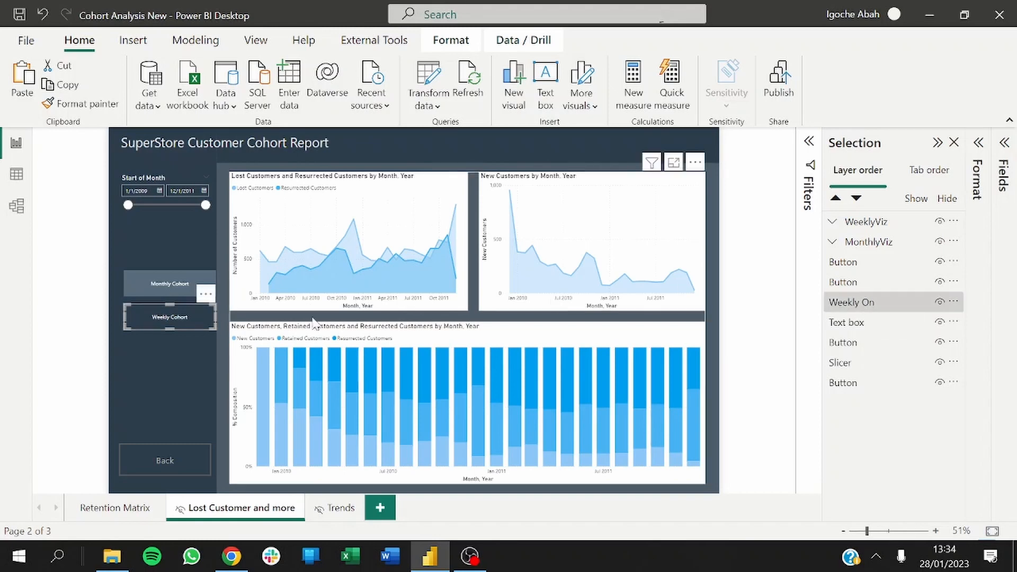
# Rename the Monthly Cohort button's layer as Monthly Off.
pyautogui.click(175, 292)
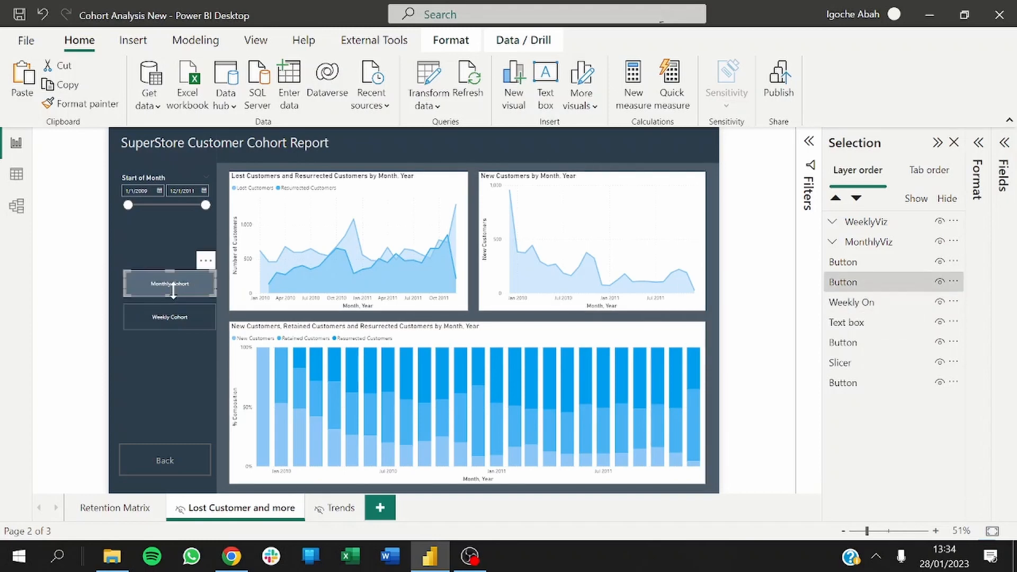
pyautogui.doubleClick(856, 284)
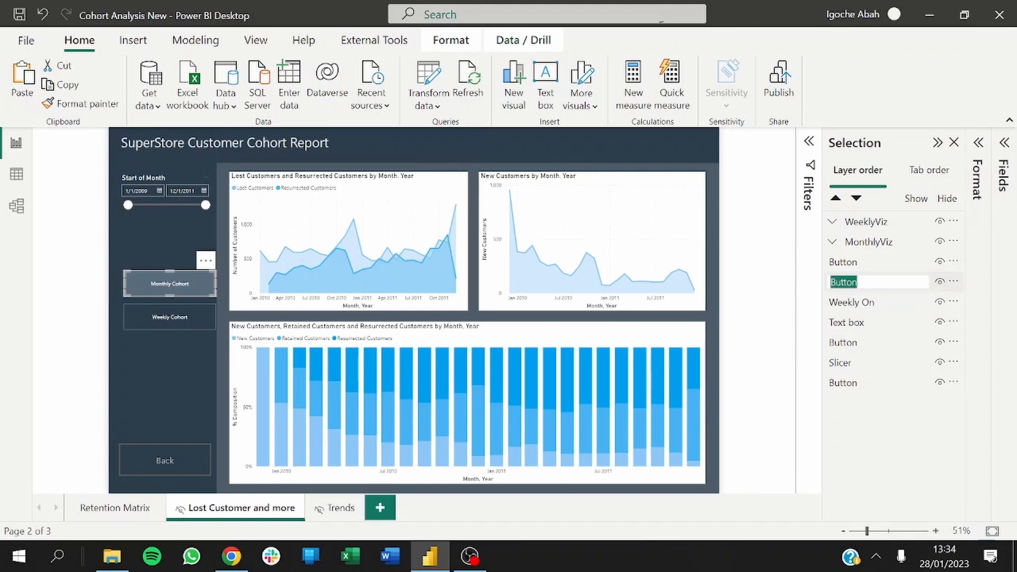
pyautogui.write('Monthly Off')
pyautogui.press('Return')
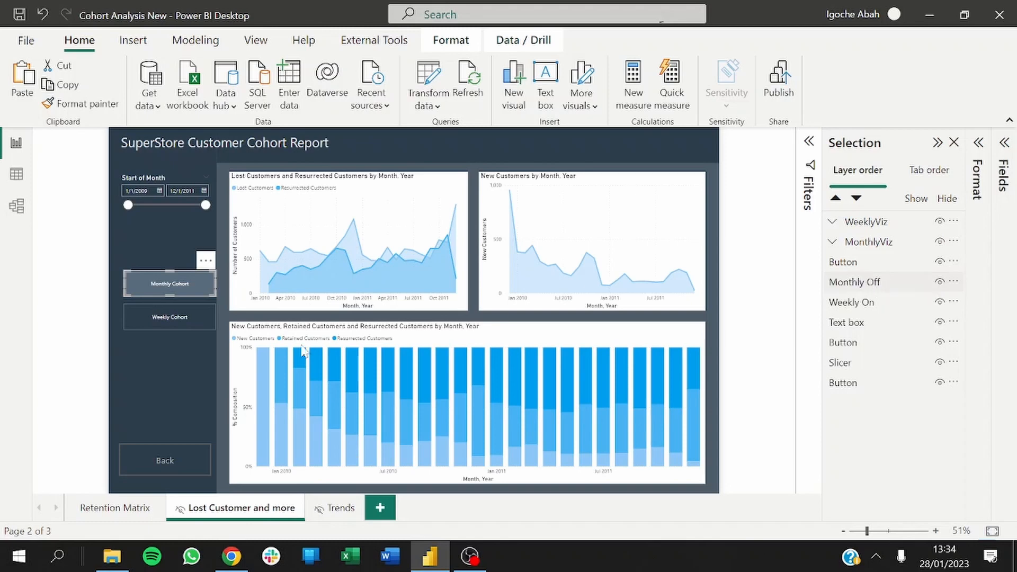
pyautogui.click(174, 320)
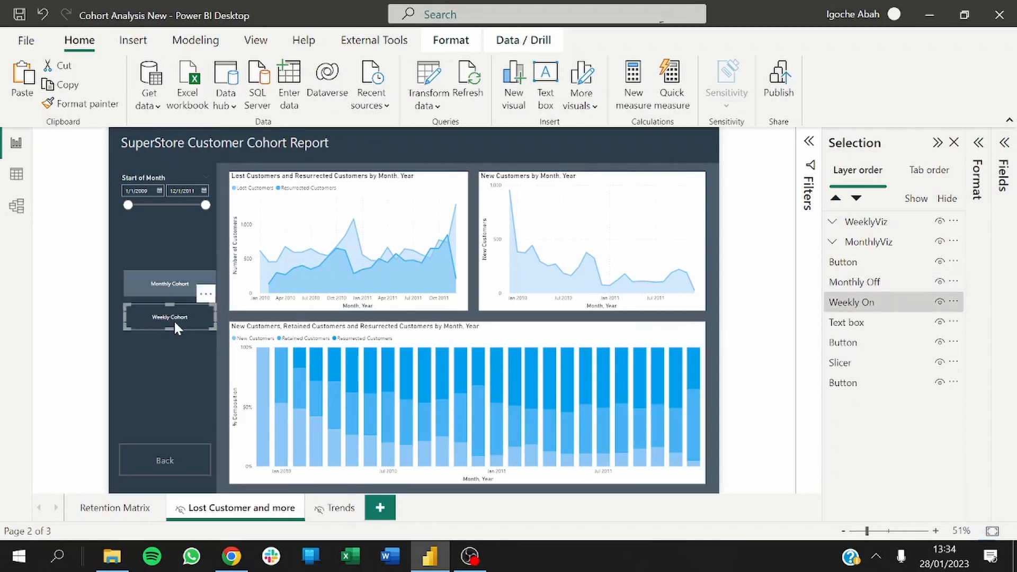
pyautogui.rightClick(855, 305)
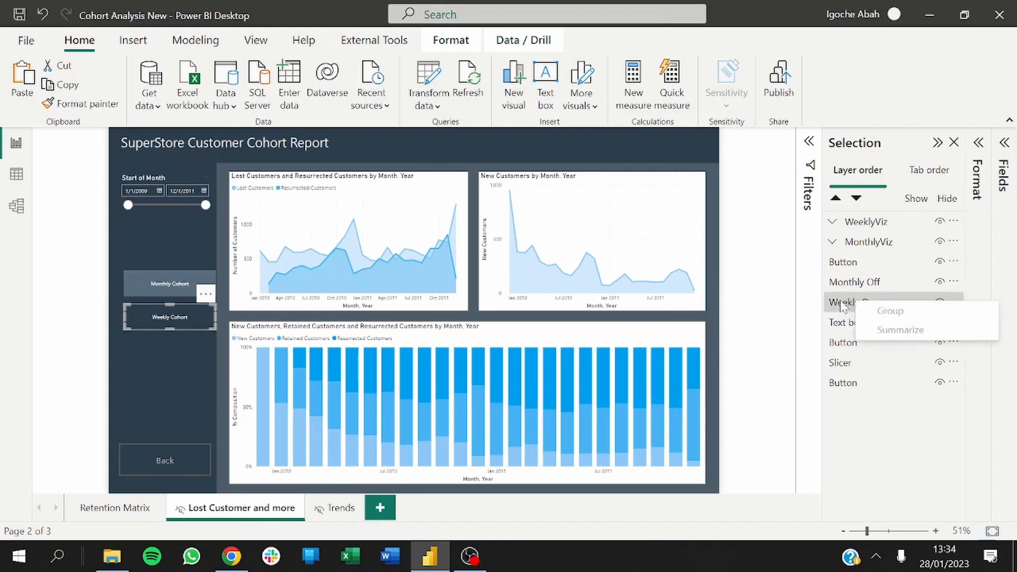
pyautogui.click(837, 302)
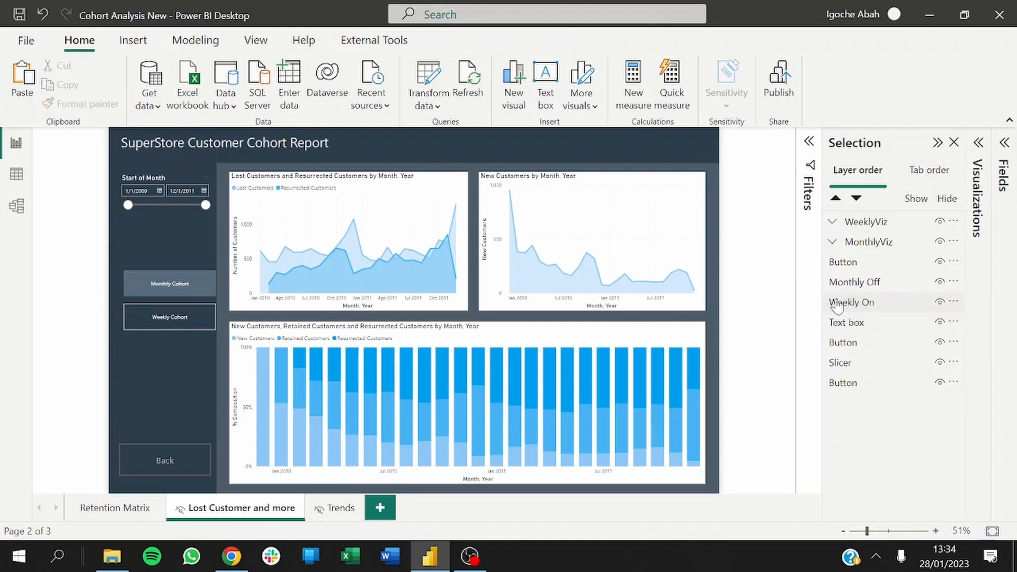
# Duplicate the Weekly Cohort button, place the copy slightly below the original, and rename the copy's layer Weekly Off.
pyautogui.click(171, 317)
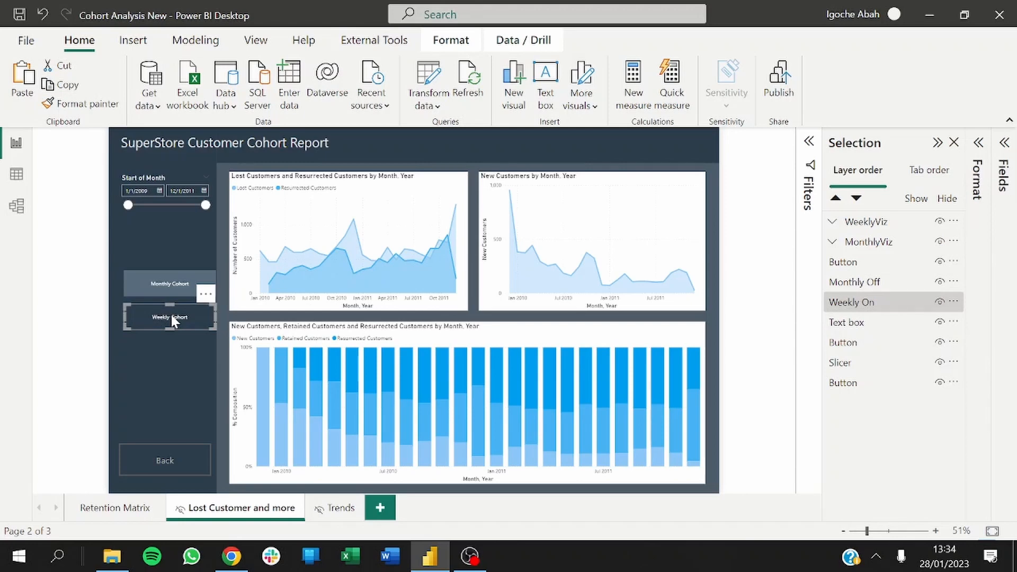
pyautogui.hotkey('ctrl', 'c')
pyautogui.hotkey('ctrl', 'v')
pyautogui.moveTo(176, 316)
pyautogui.mouseDown()
pyautogui.moveTo(165, 324)
pyautogui.moveTo(174, 321)
pyautogui.mouseUp()
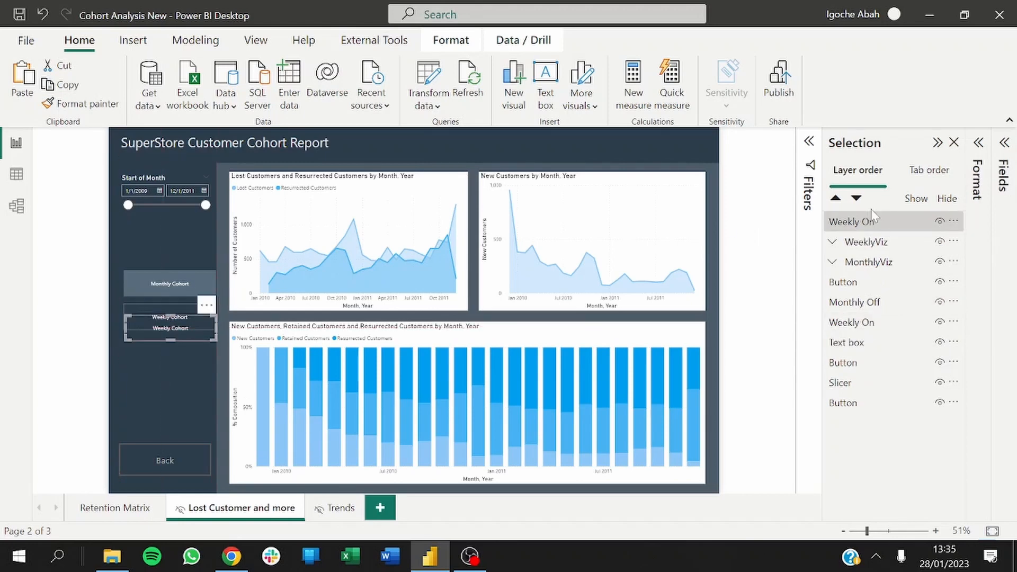
pyautogui.doubleClick(883, 223)
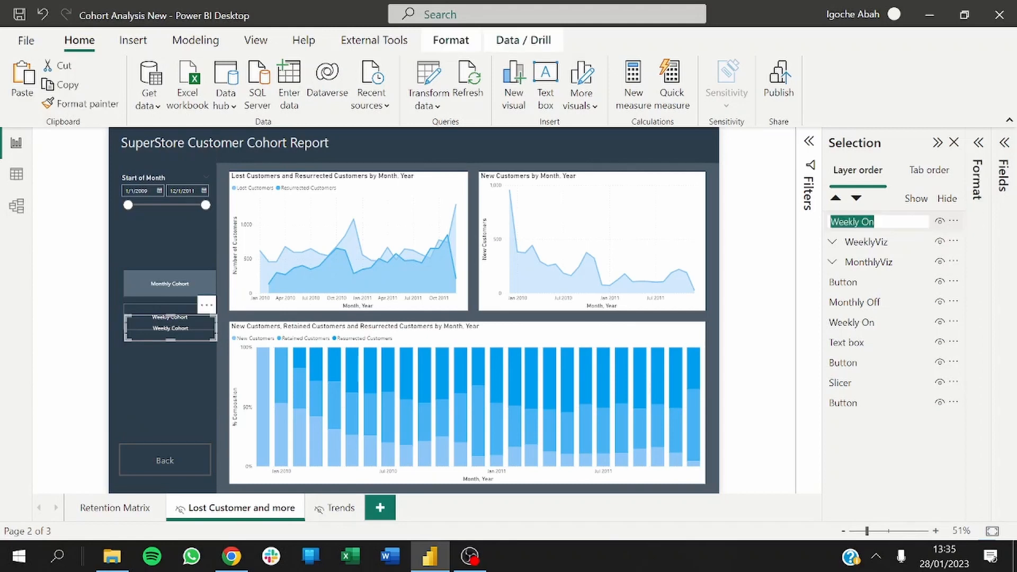
pyautogui.click(882, 222)
pyautogui.write('f')
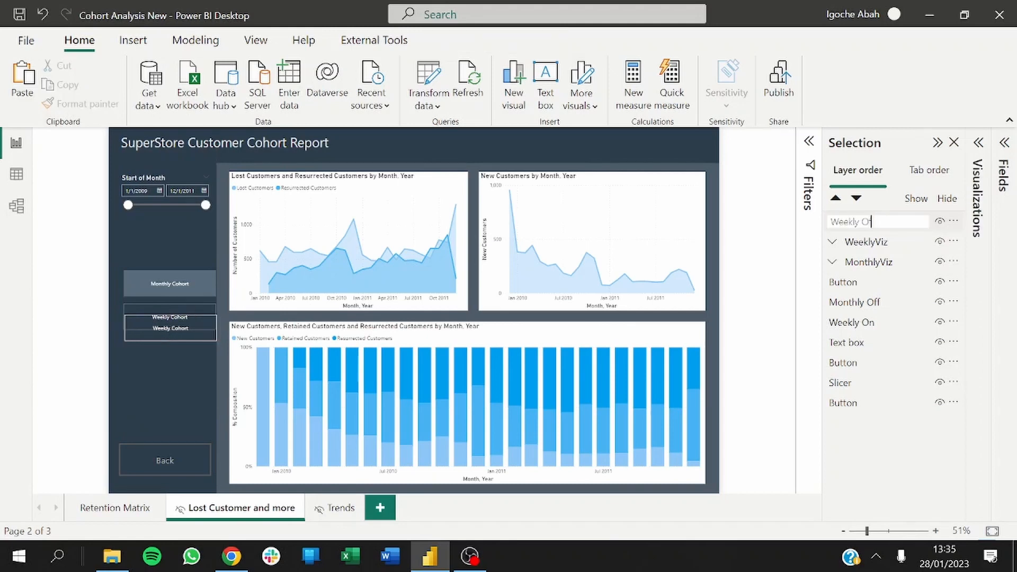
pyautogui.write('f')
pyautogui.press('Return')
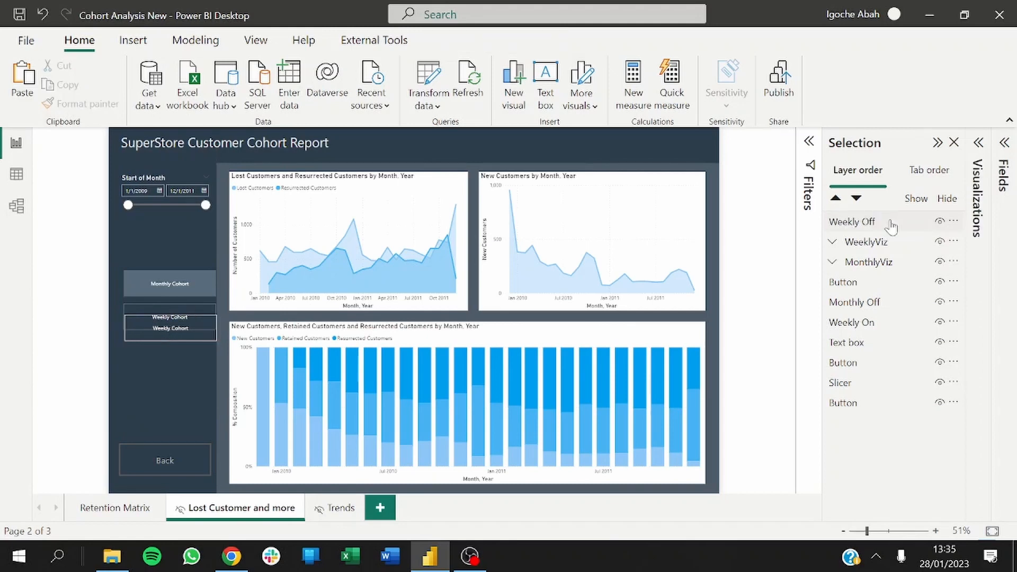
# Copy the Monthly Cohort button's formatting onto the Weekly Off button with the format painter.
pyautogui.click(163, 284)
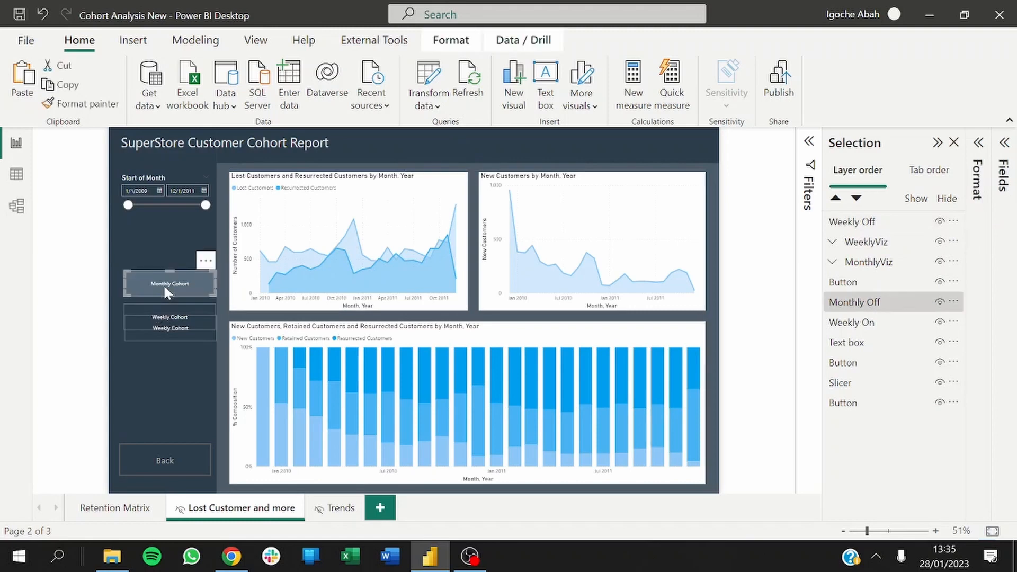
pyautogui.click(80, 103)
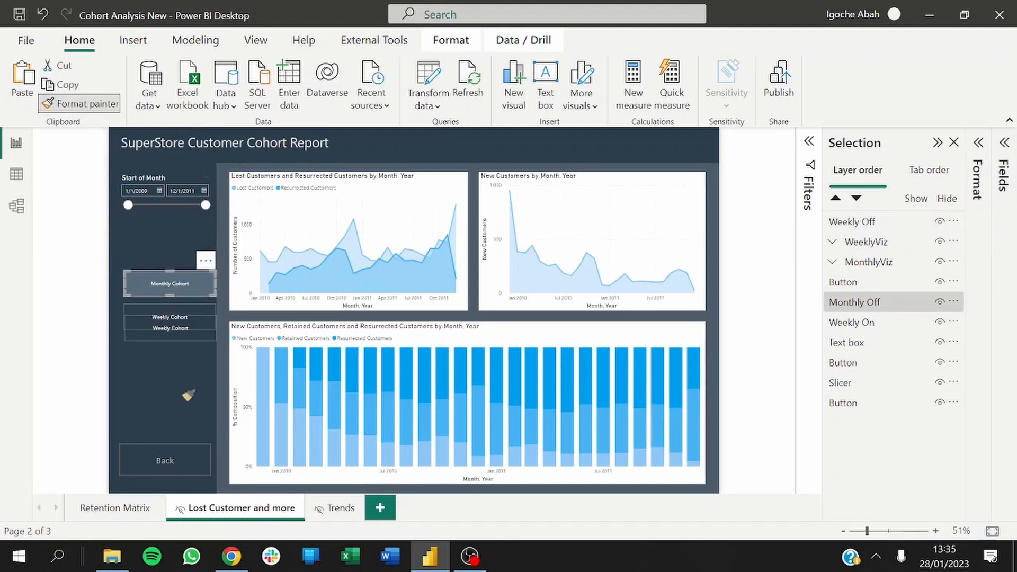
pyautogui.click(170, 332)
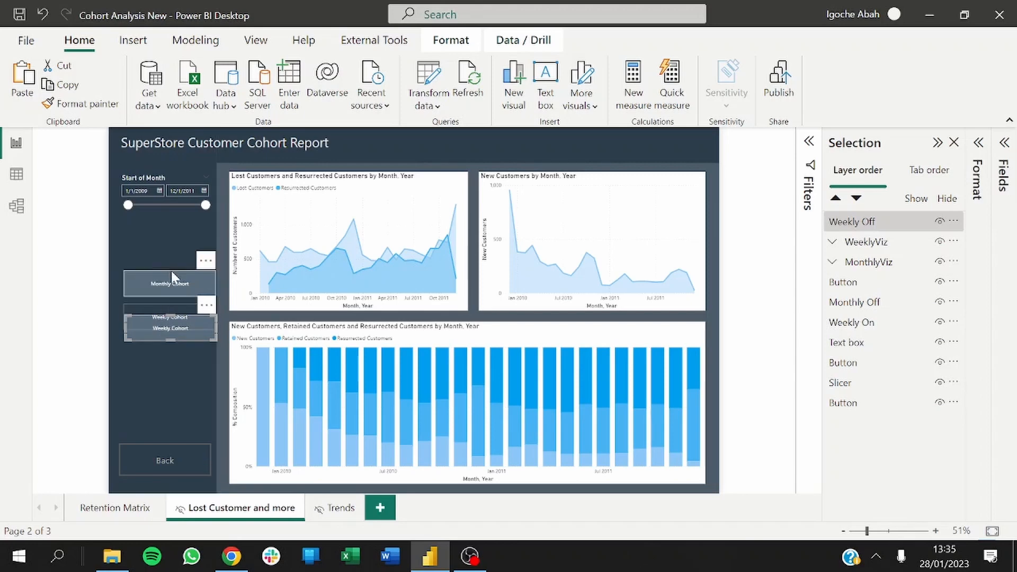
pyautogui.click(225, 324)
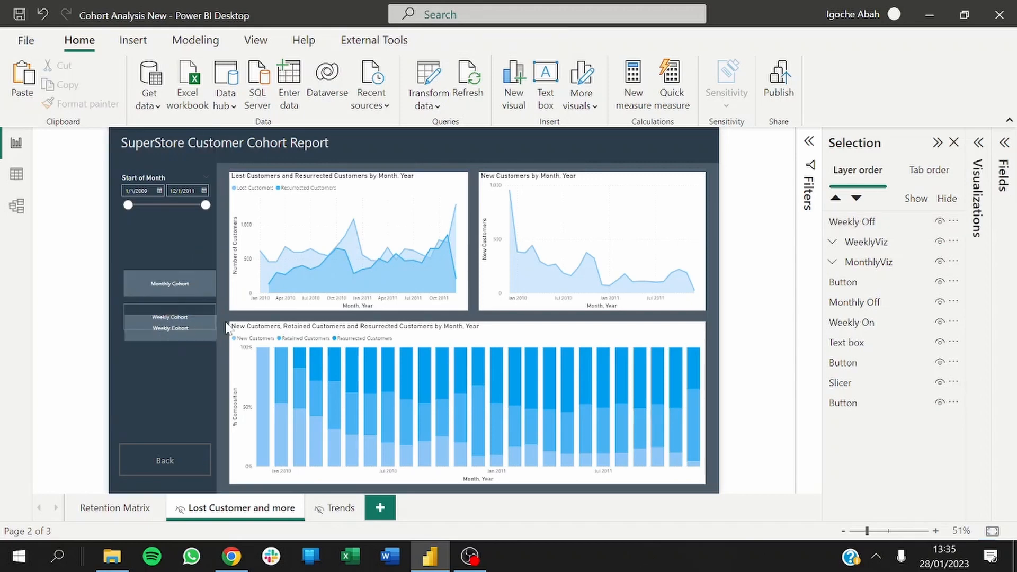
# Duplicate the Monthly Cohort button and place the copy slightly above the original.
pyautogui.click(189, 295)
pyautogui.click(170, 284)
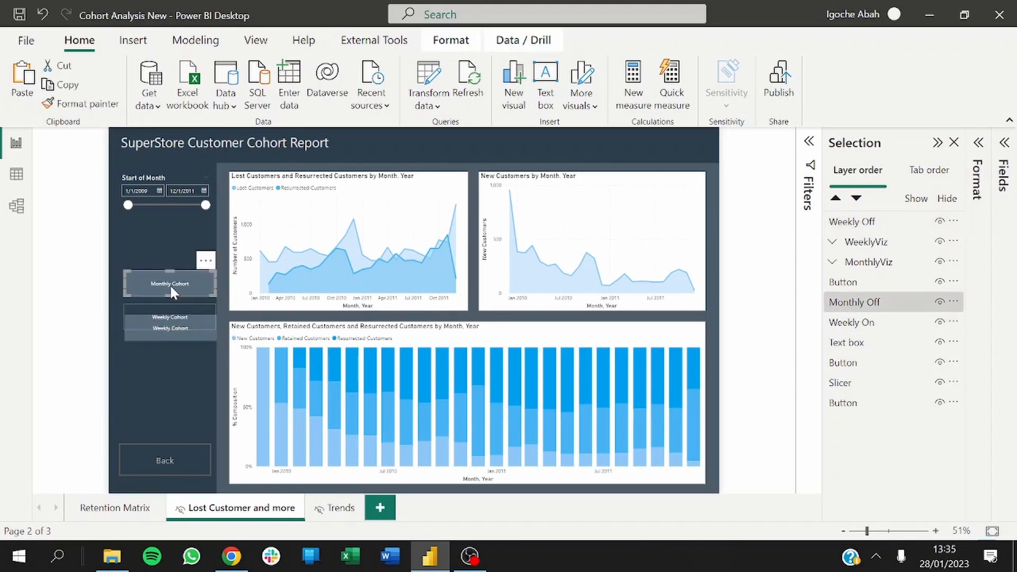
pyautogui.hotkey('ctrl', 'v')
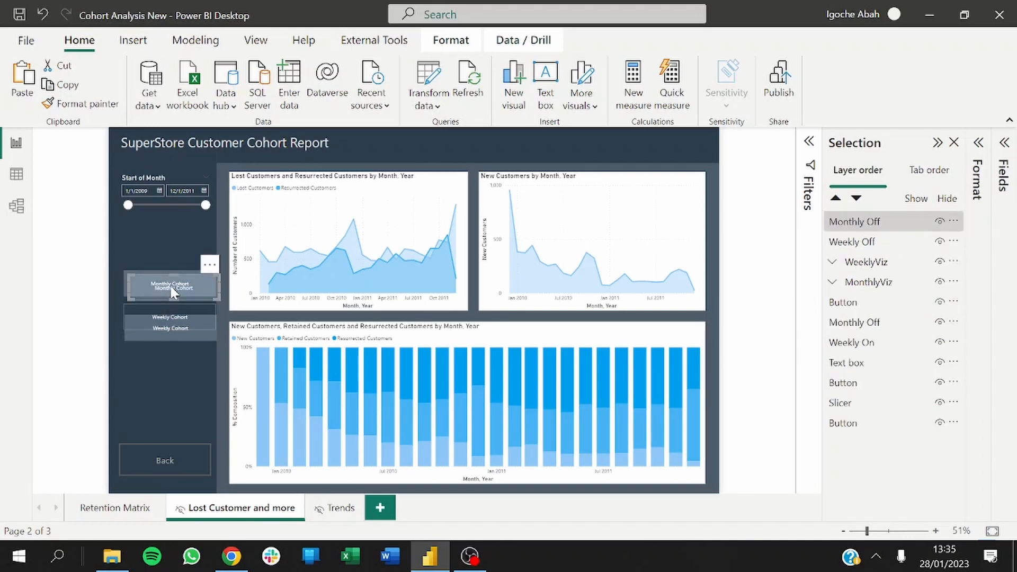
pyautogui.moveTo(174, 292); pyautogui.dragTo(168, 268)
# Copy the Weekly On button's formatting onto the upper Monthly Cohort copy with the format painter.
pyautogui.click(167, 311)
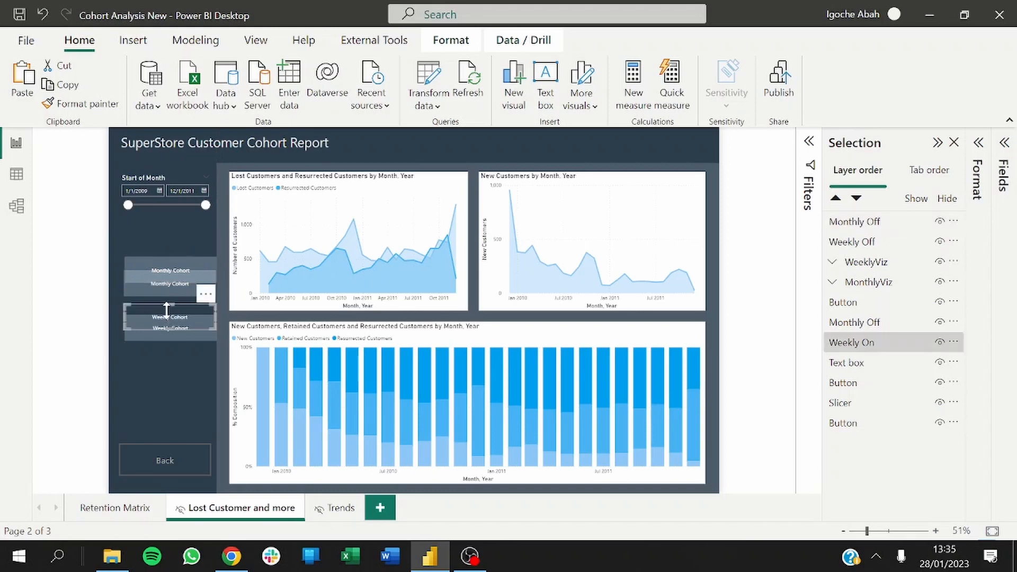
pyautogui.click(79, 106)
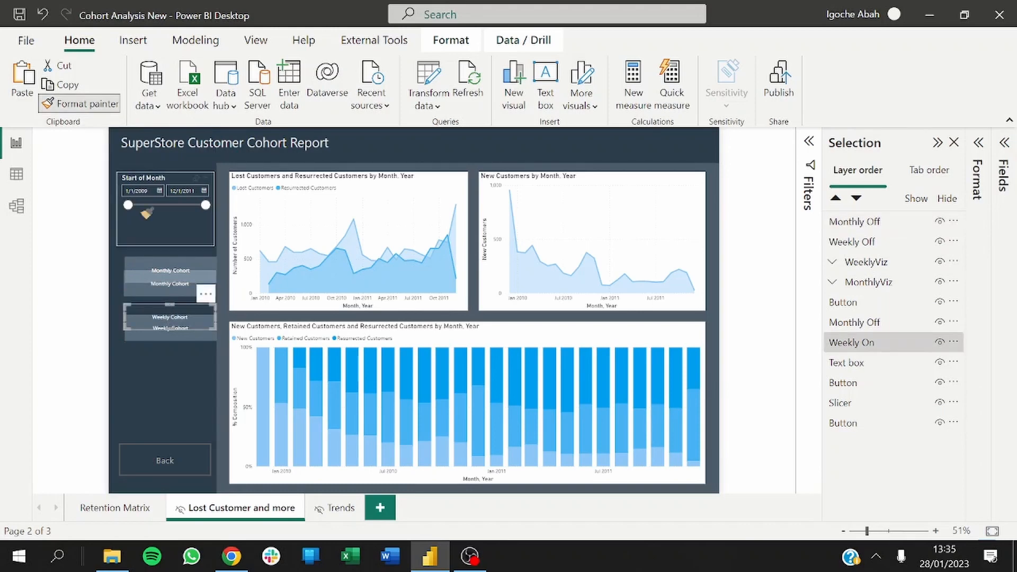
pyautogui.click(183, 268)
pyautogui.click(182, 266)
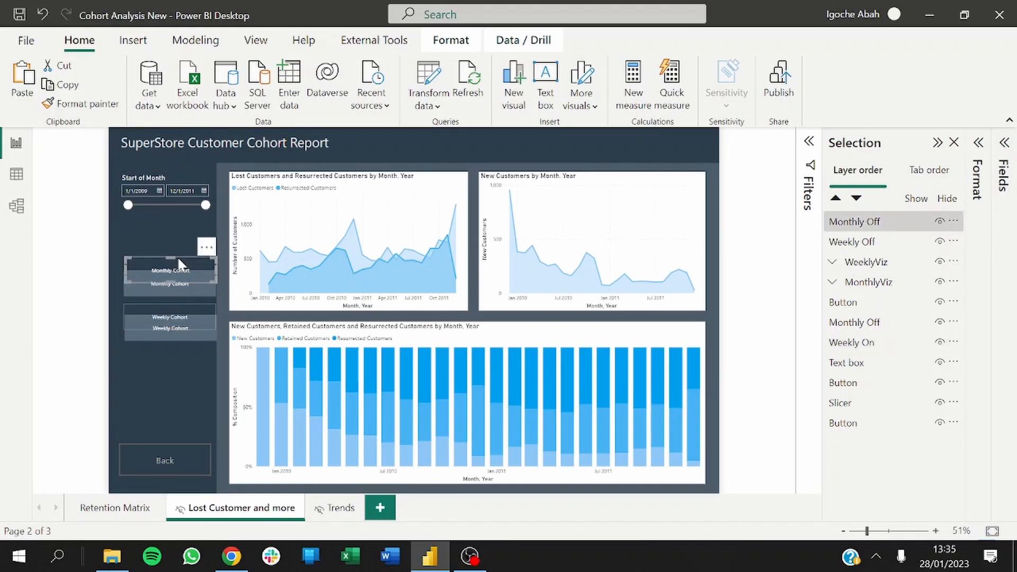
pyautogui.click(227, 289)
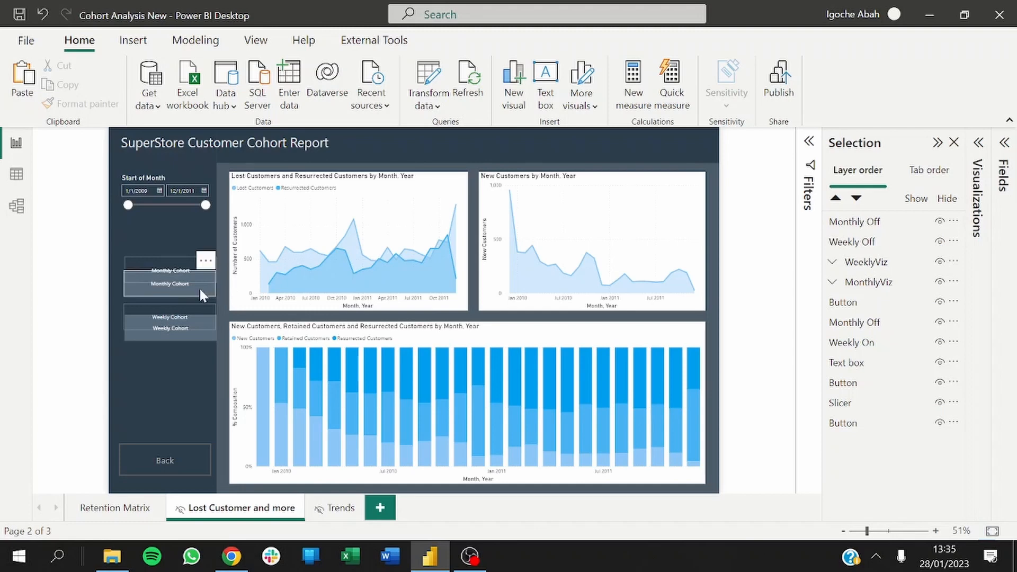
pyautogui.click(204, 288)
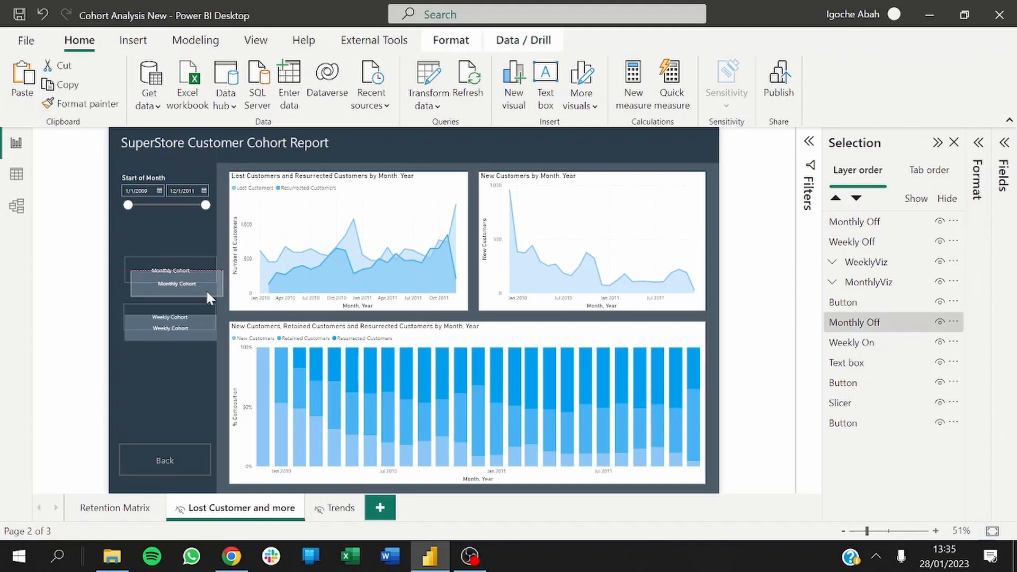
pyautogui.click(224, 292)
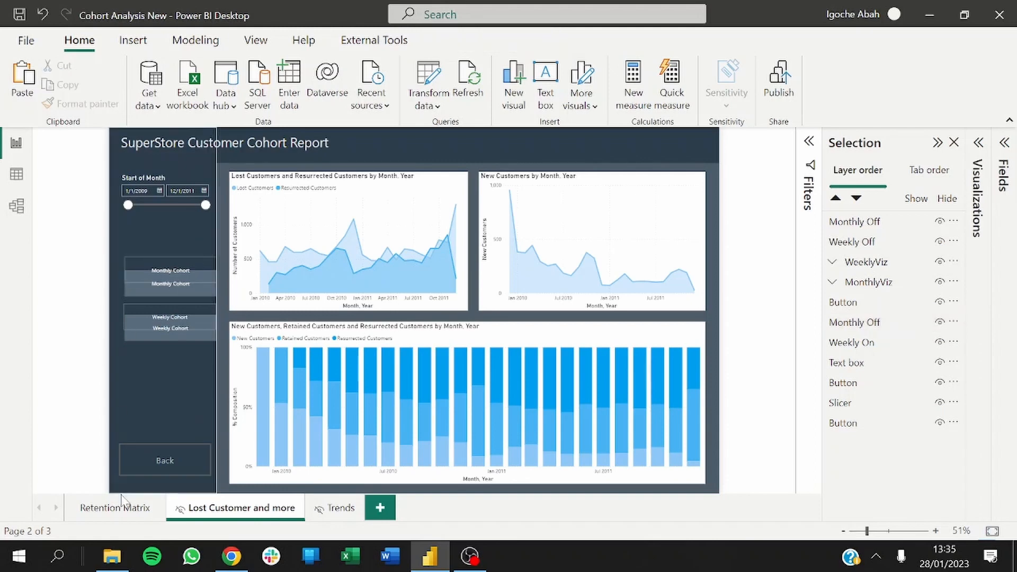
# Look at the cohort buttons on the Retention Matrix page for comparison, and return to the Lost Customer and more page.
pyautogui.click(115, 510)
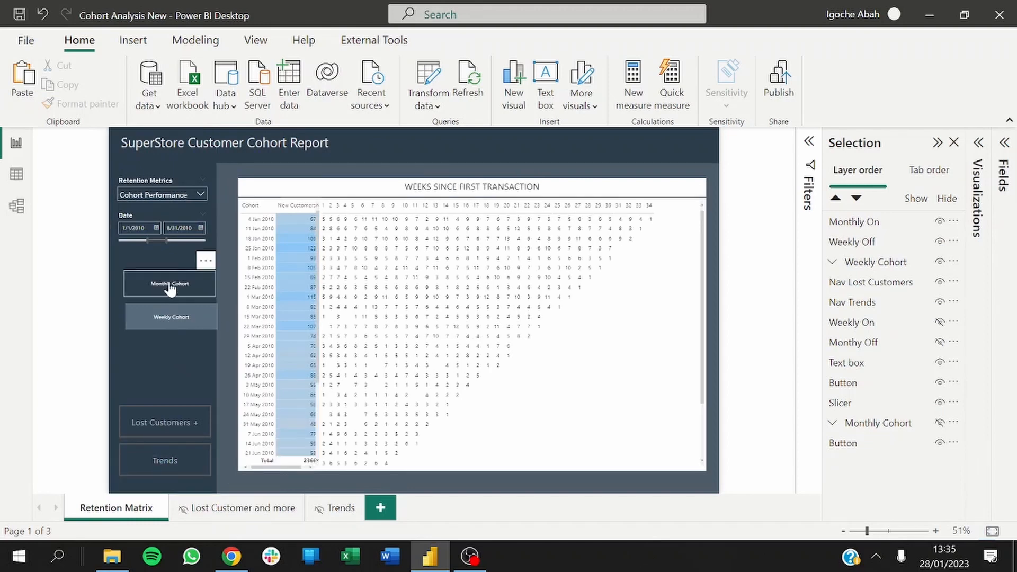
pyautogui.click(229, 511)
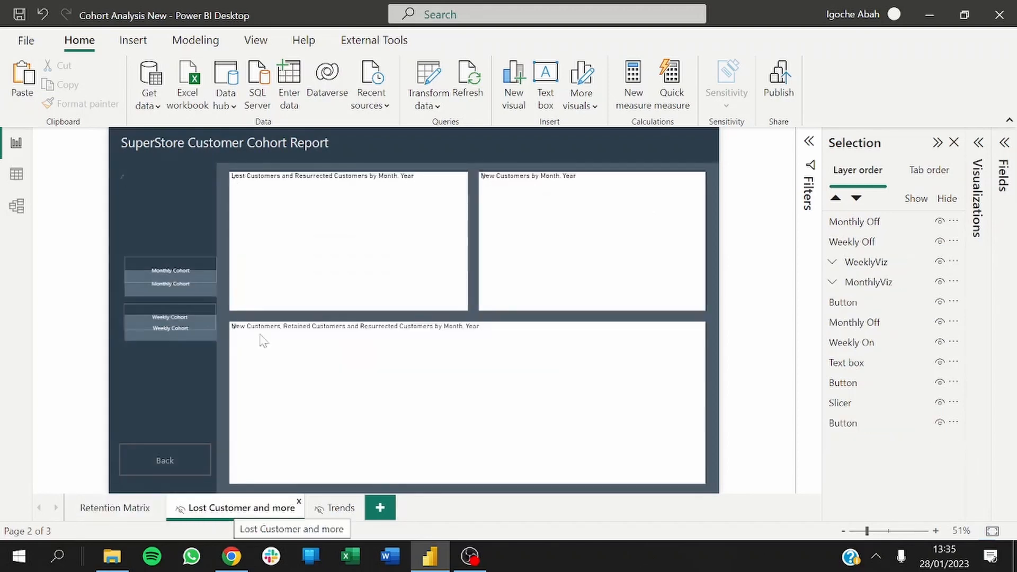
pyautogui.click(185, 259)
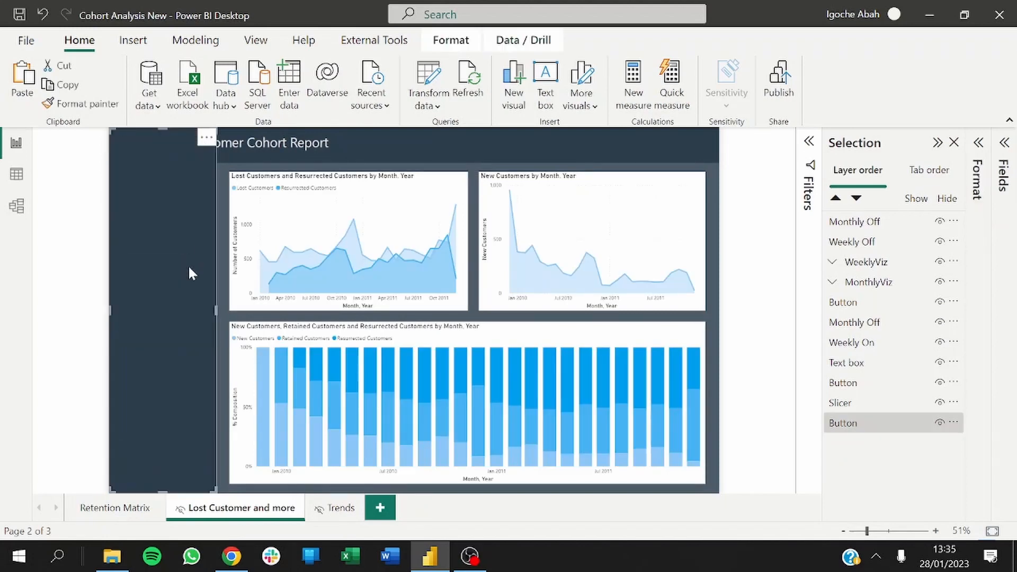
pyautogui.click(217, 257)
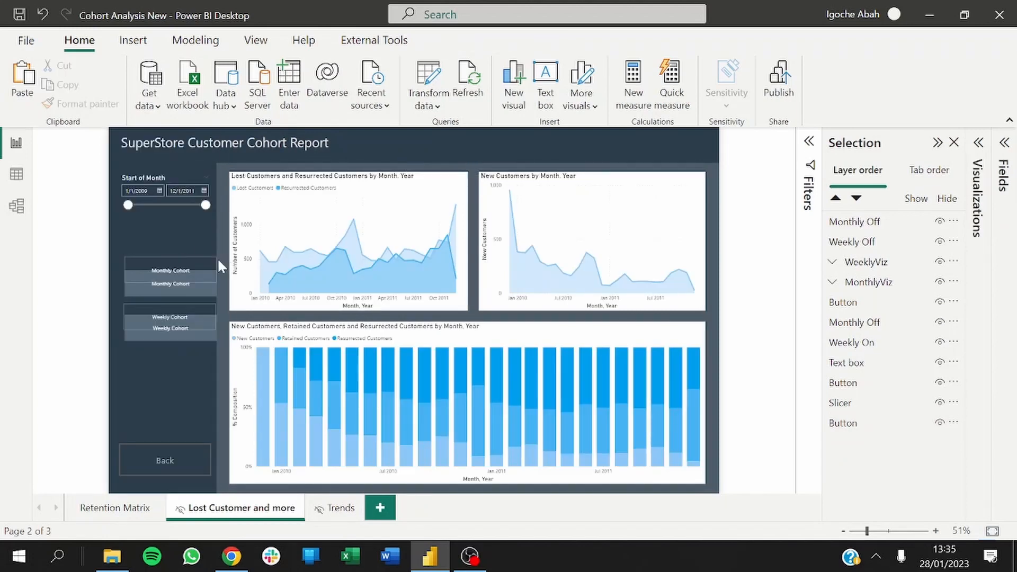
# Turn off the border in the style settings of the upper Monthly Cohort button.
pyautogui.click(196, 259)
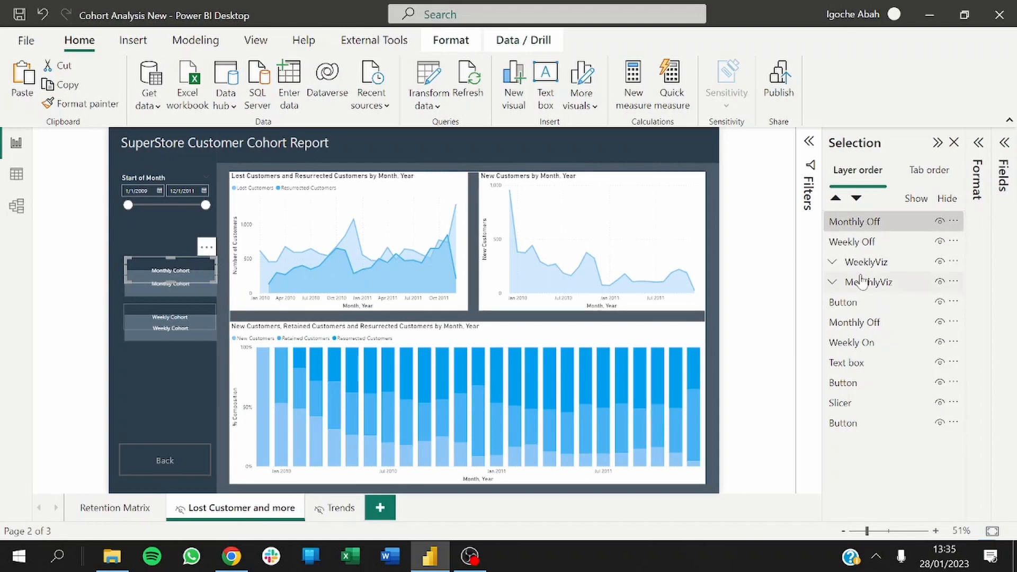
pyautogui.click(939, 143)
pyautogui.click(979, 149)
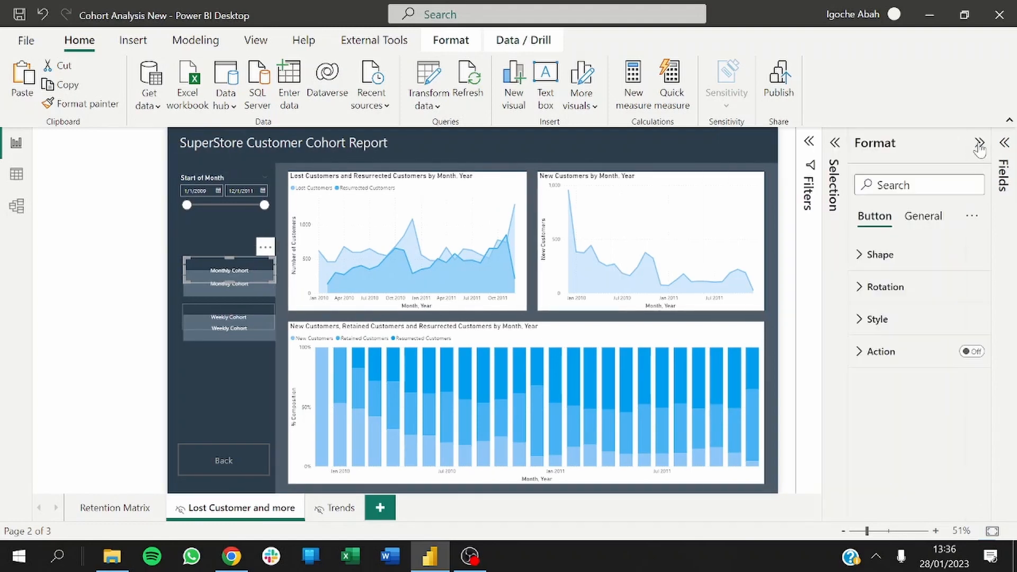
pyautogui.click(889, 321)
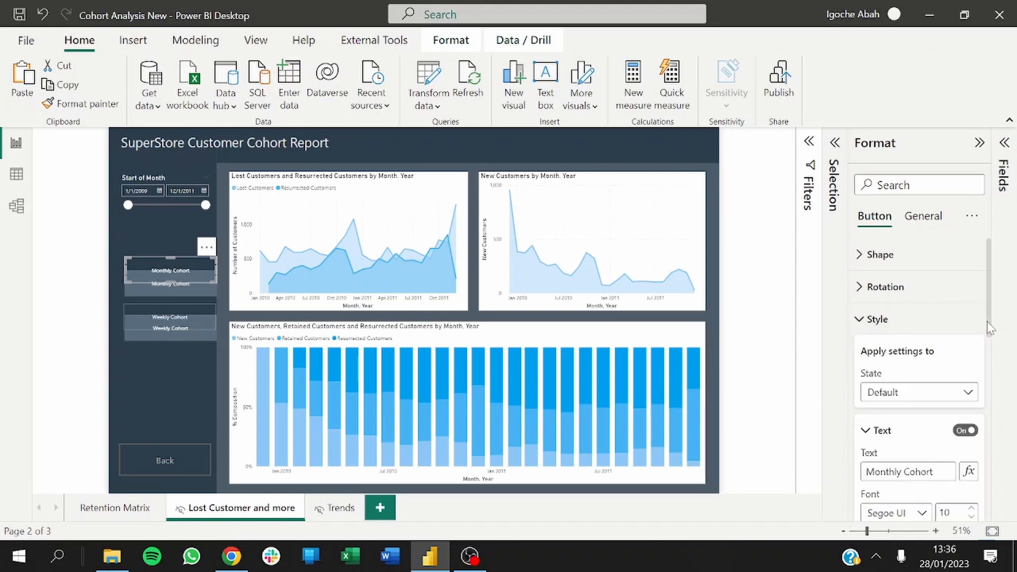
pyautogui.moveTo(989, 327); pyautogui.dragTo(988, 488)
pyautogui.click(965, 431)
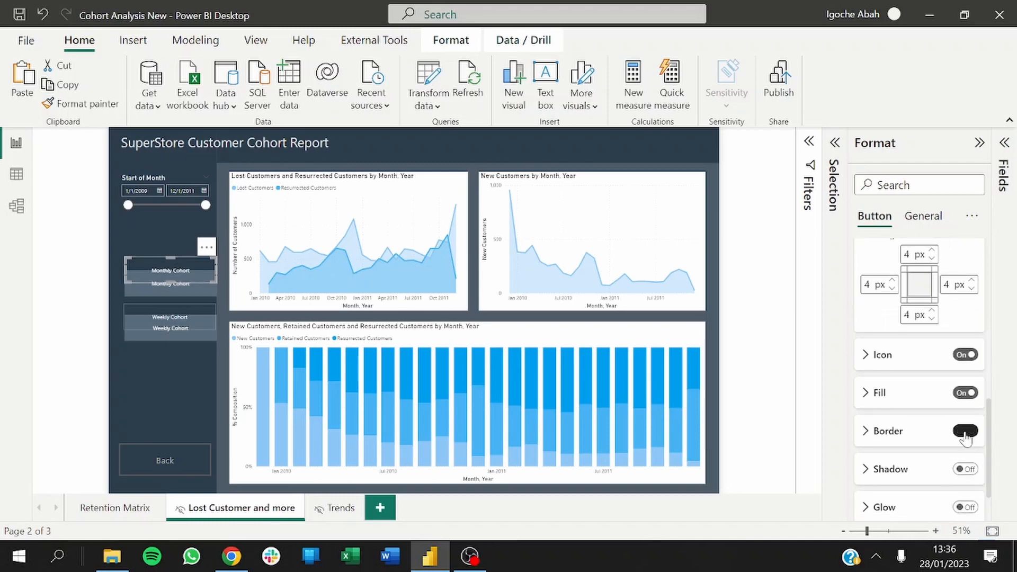
pyautogui.click(965, 432)
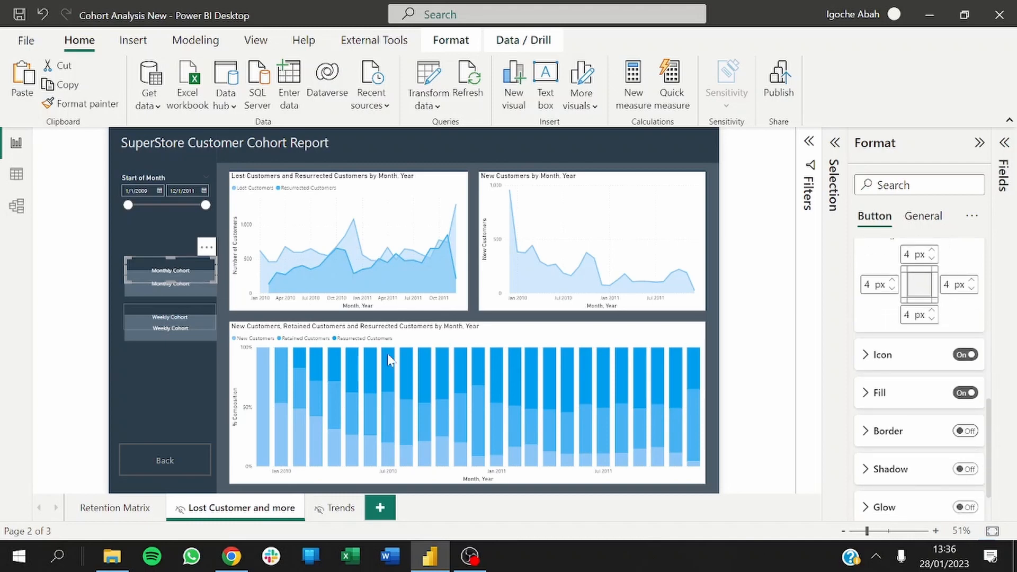
# Turn off the border of the upper Weekly Cohort button.
pyautogui.click(170, 321)
pyautogui.click(965, 431)
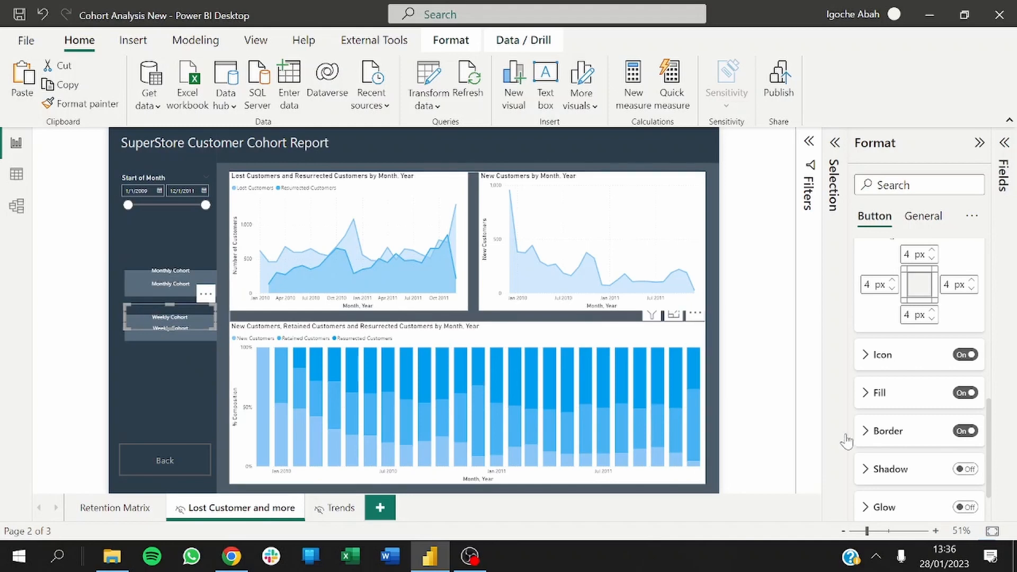
pyautogui.click(963, 431)
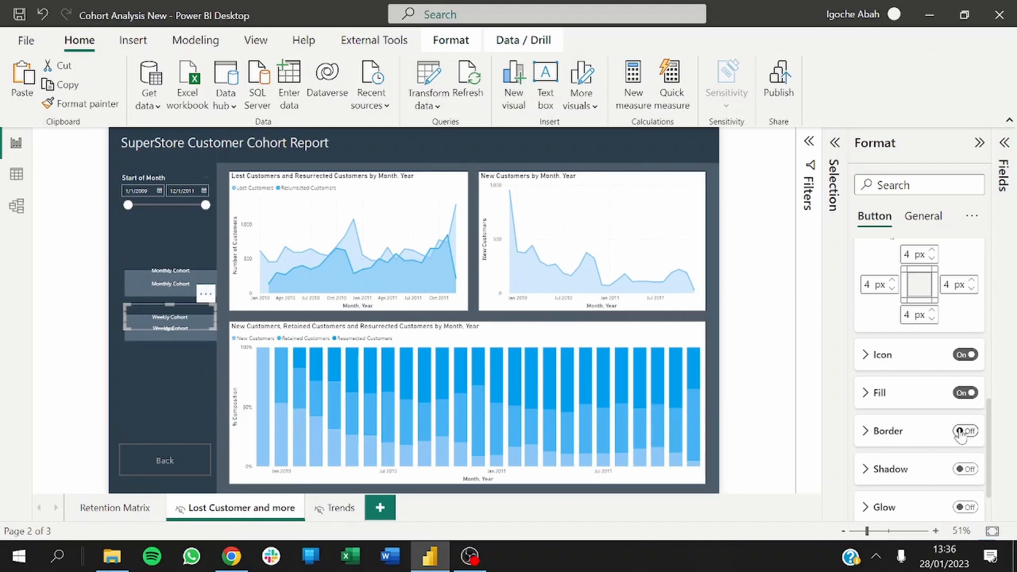
pyautogui.click(223, 275)
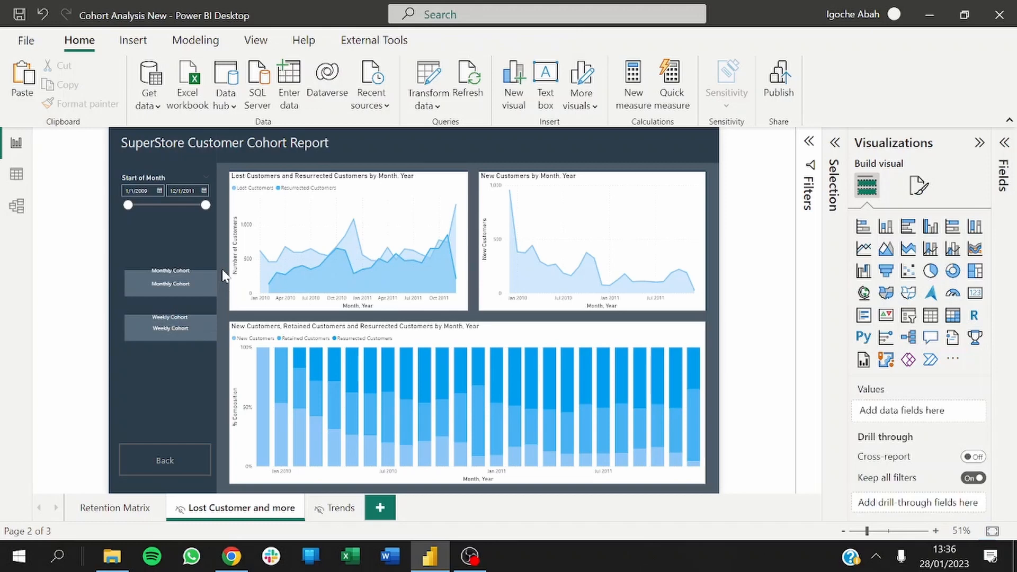
# Stack the two Monthly Cohort buttons exactly over each other, and do the same for the two Weekly Cohort buttons.
pyautogui.click(175, 275)
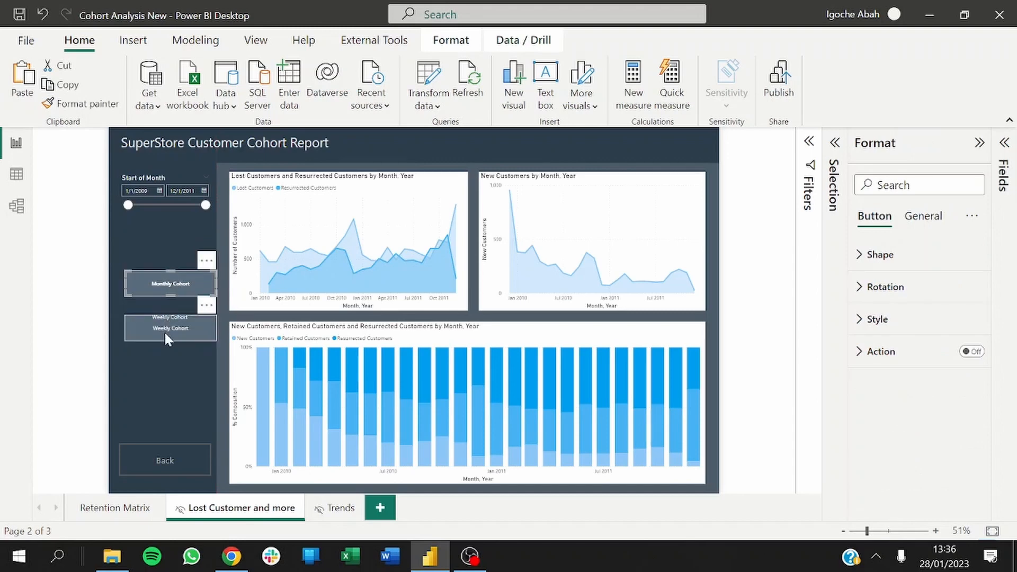
pyautogui.moveTo(165, 332); pyautogui.dragTo(165, 324)
pyautogui.click(222, 349)
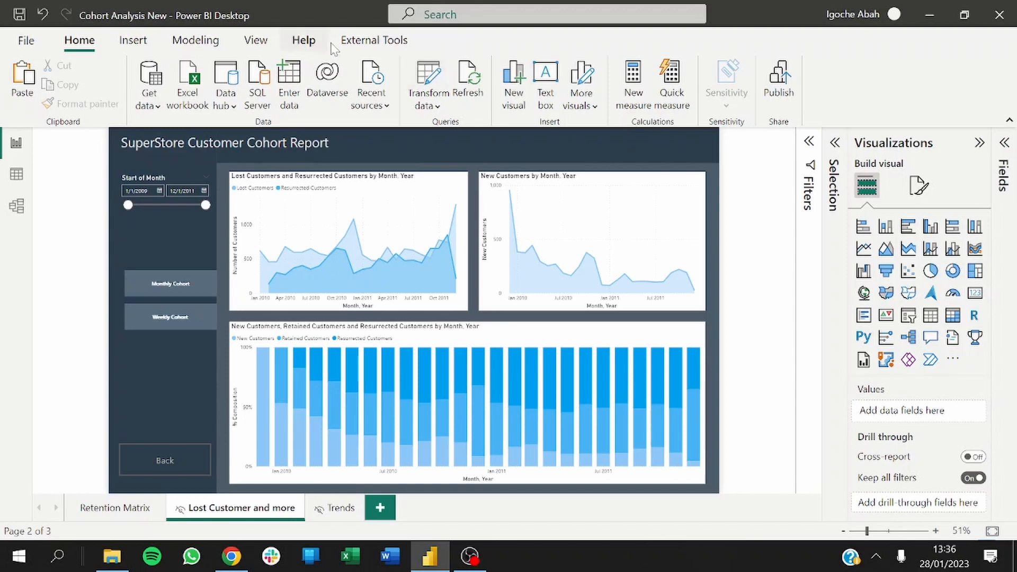
# Show the report's bookmarks and remove the filters from view.
pyautogui.click(366, 40)
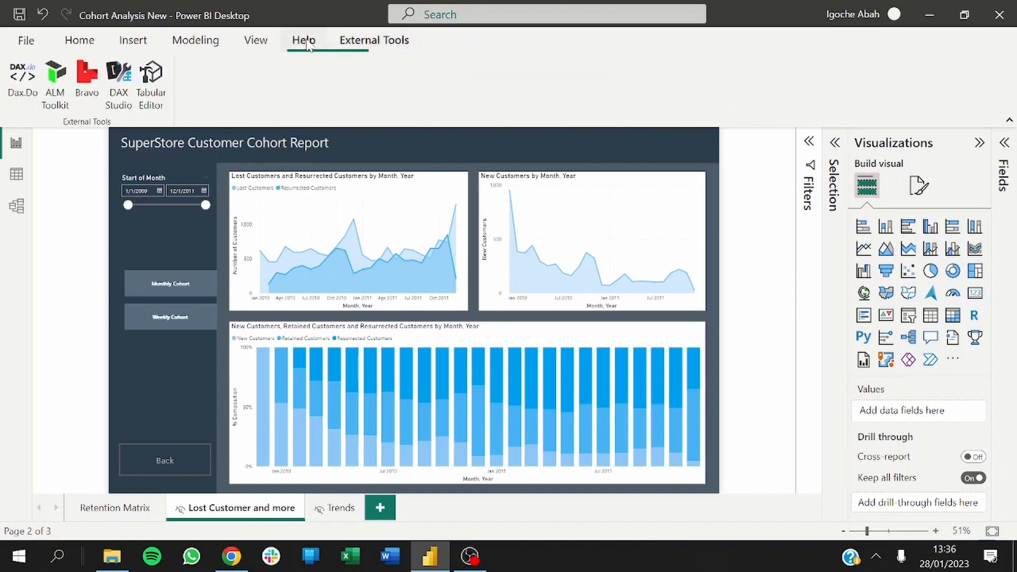
pyautogui.click(258, 42)
pyautogui.click(647, 82)
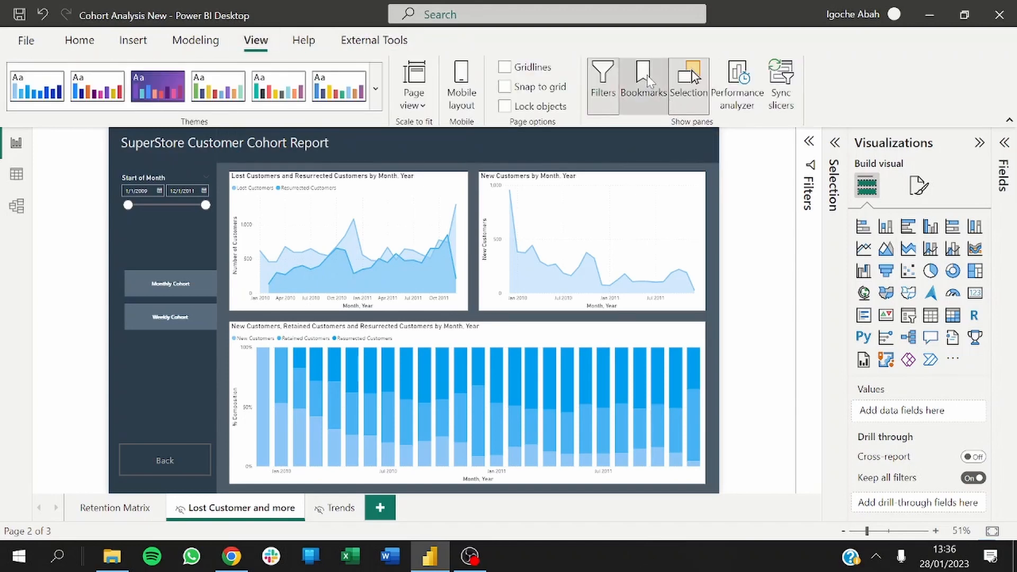
pyautogui.click(603, 78)
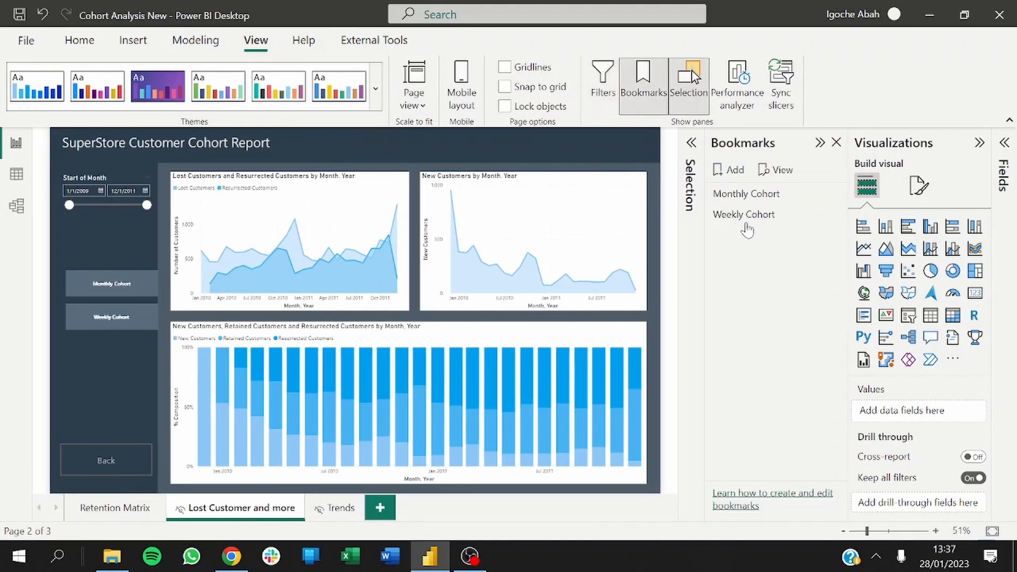
# Hide the WeeklyViz group in the layer order.
pyautogui.click(692, 143)
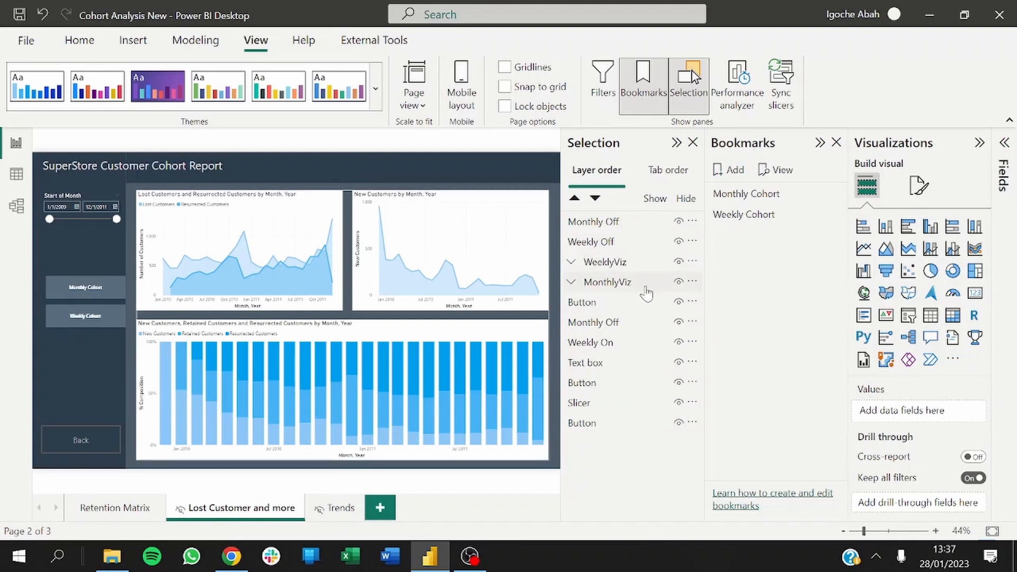
pyautogui.click(678, 263)
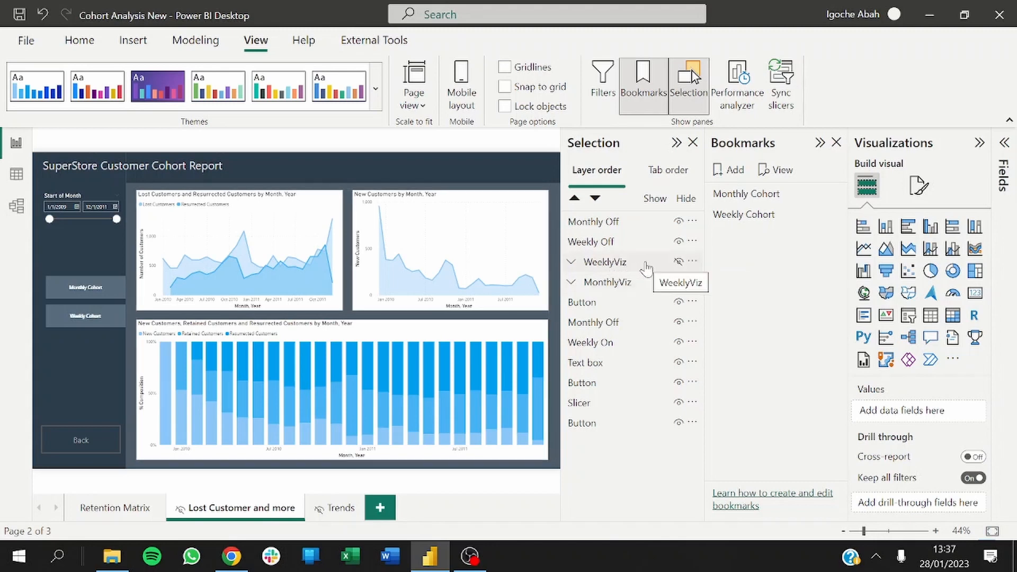
pyautogui.click(615, 252)
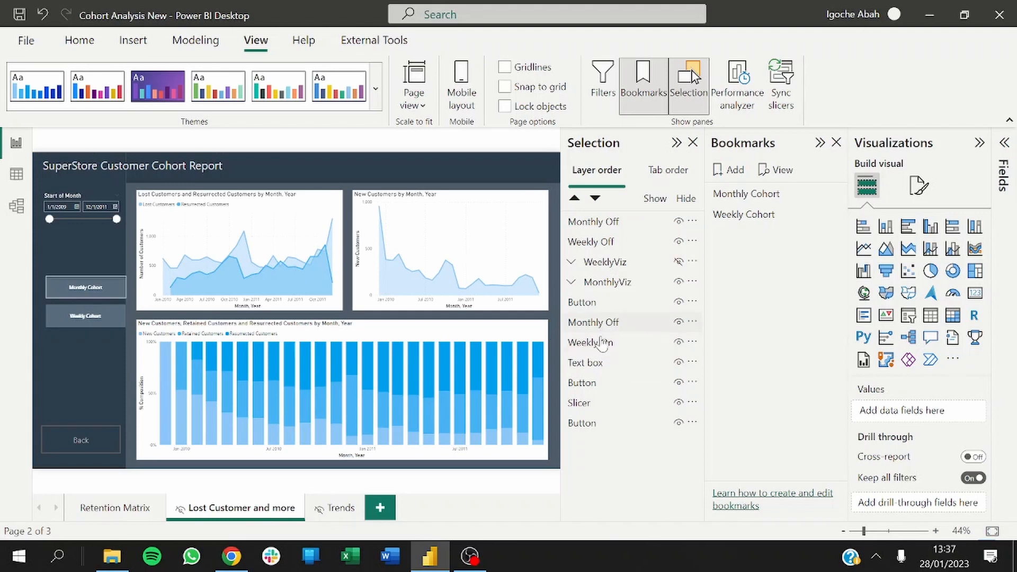
# Expand the WeeklyViz and MonthlyViz groups and move the Weekly On layer into MonthlyViz.
pyautogui.moveTo(601, 350)
pyautogui.mouseDown()
pyautogui.moveTo(603, 279)
pyautogui.moveTo(601, 371)
pyautogui.mouseUp()
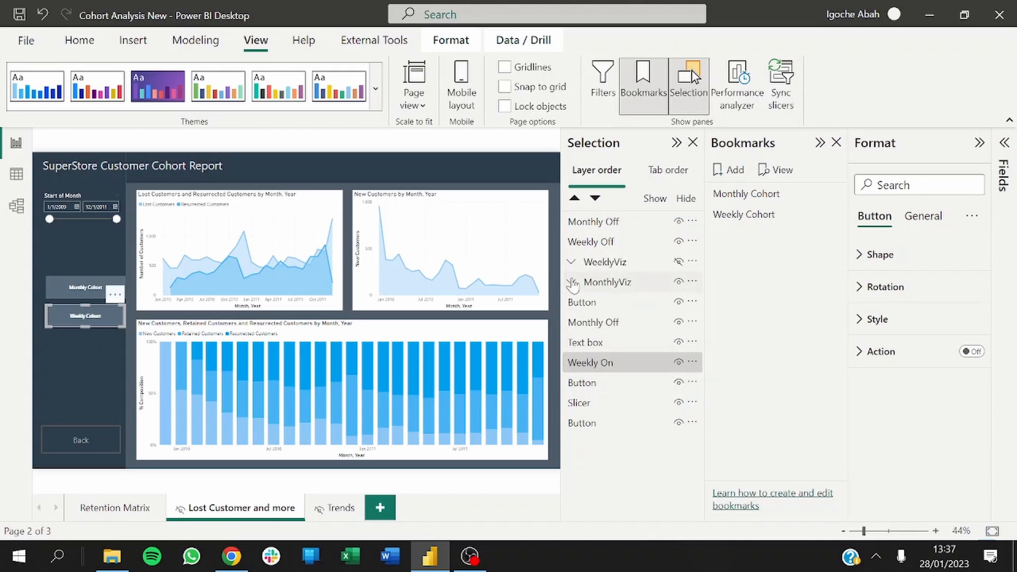
pyautogui.click(571, 282)
pyautogui.click(572, 262)
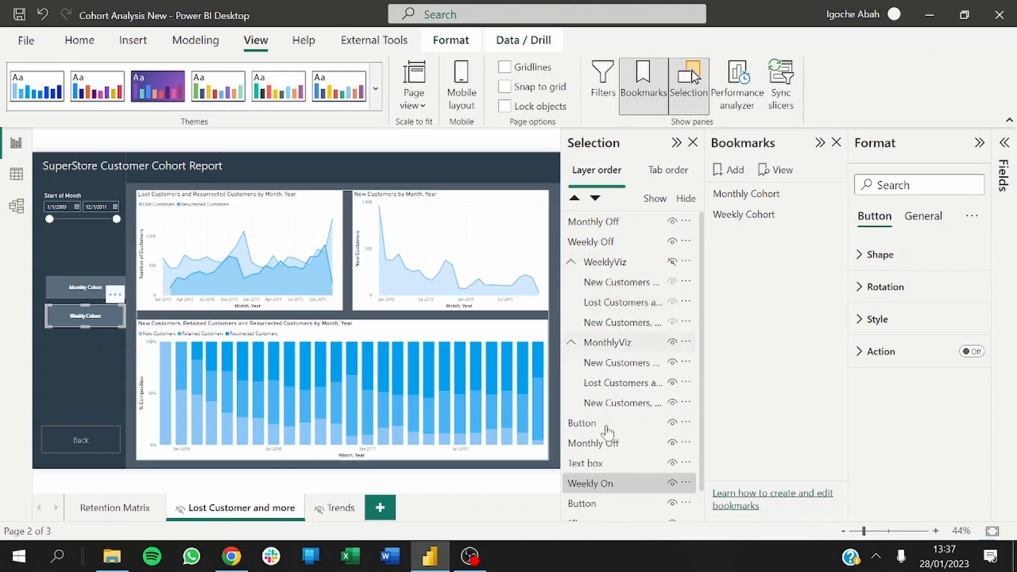
pyautogui.moveTo(595, 497); pyautogui.dragTo(651, 380)
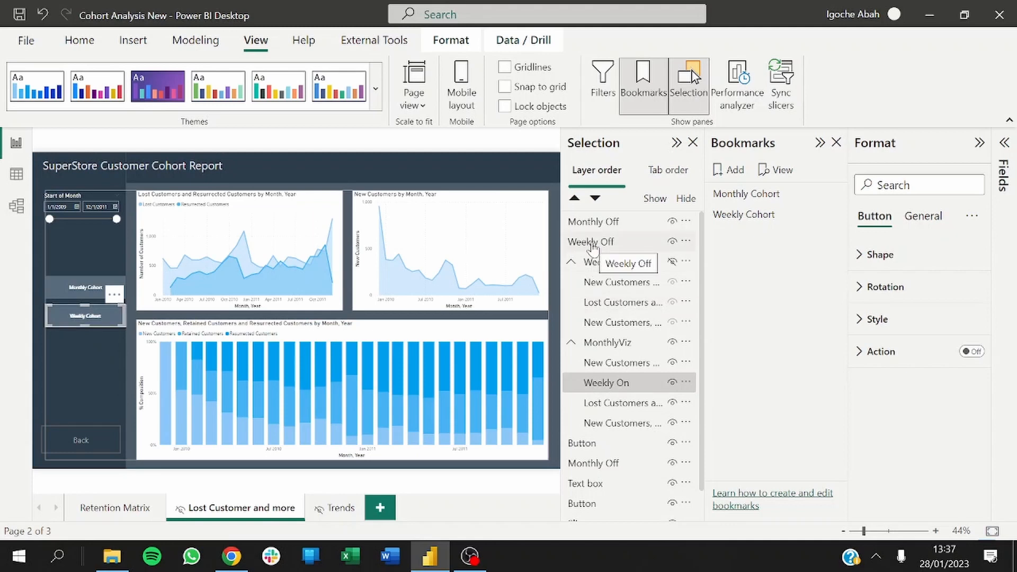
# Move the Weekly Off layer into the WeeklyViz group and the topmost Monthly Off layer into the MonthlyViz group.
pyautogui.moveTo(593, 246); pyautogui.dragTo(607, 327)
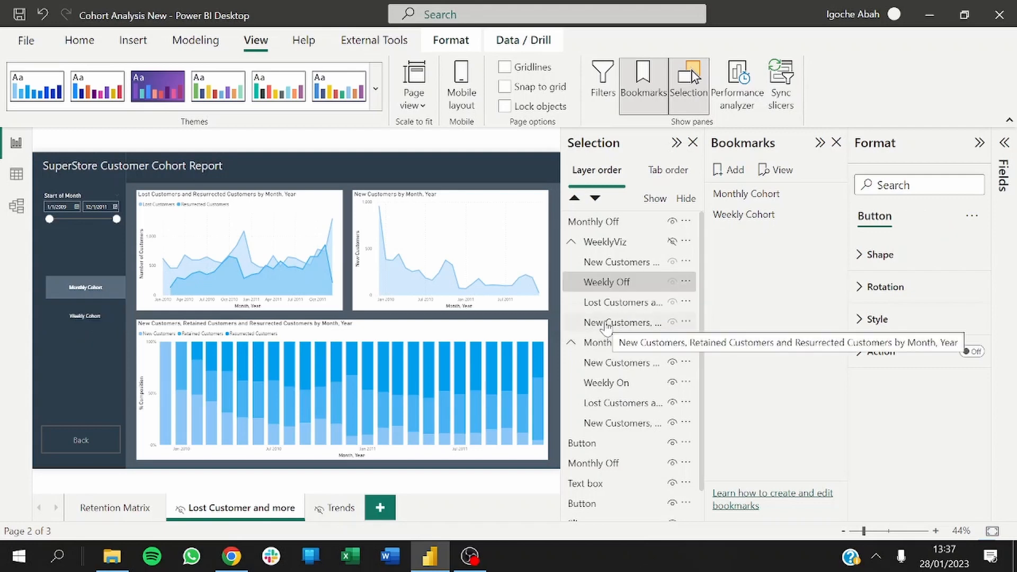
pyautogui.click(132, 318)
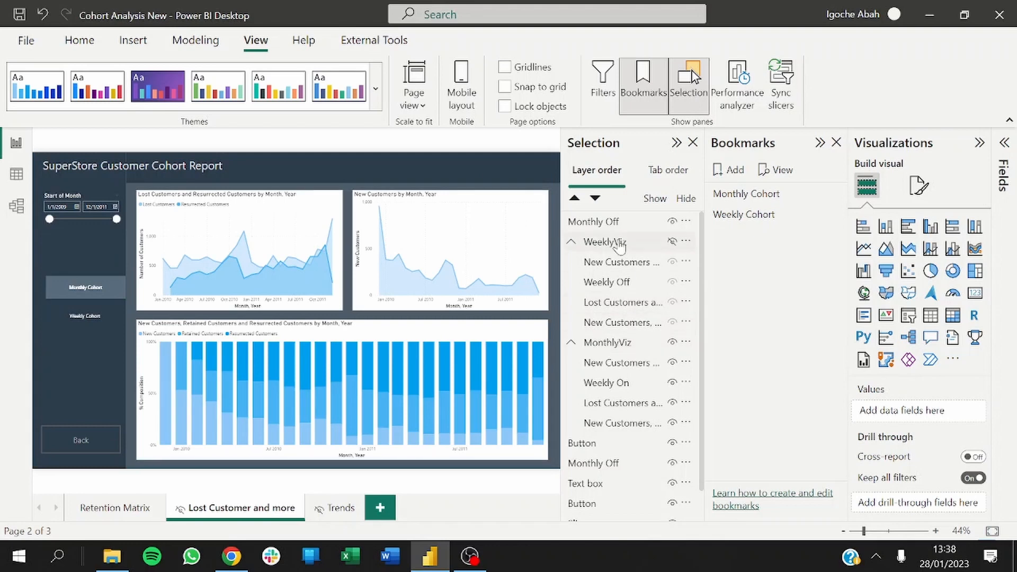
pyautogui.moveTo(595, 222); pyautogui.dragTo(610, 382)
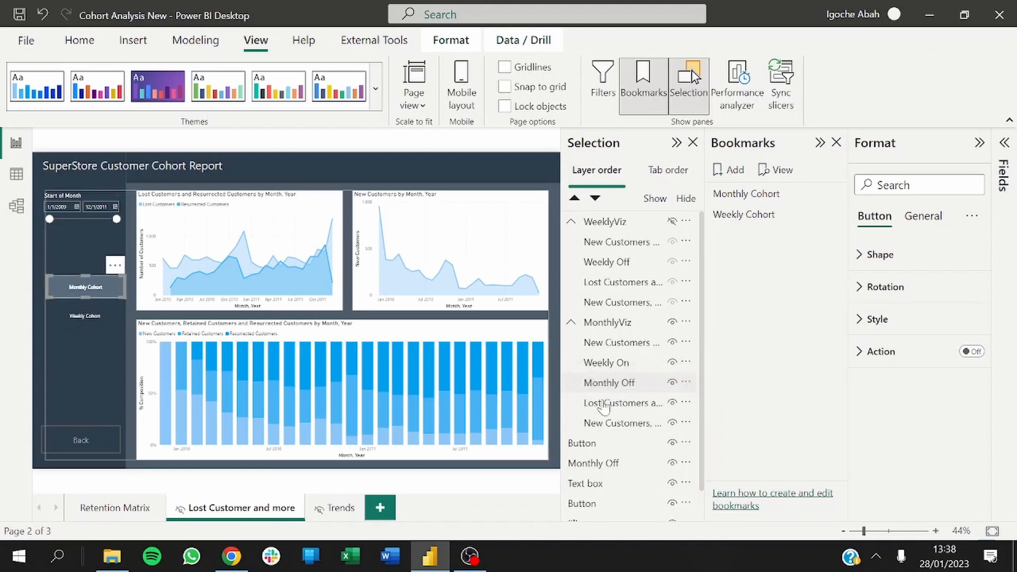
# Rename the ungrouped Monthly Off layer to Monthly On and place it in MonthlyViz, with the other Monthly Off layer in WeeklyViz.
pyautogui.doubleClick(610, 465)
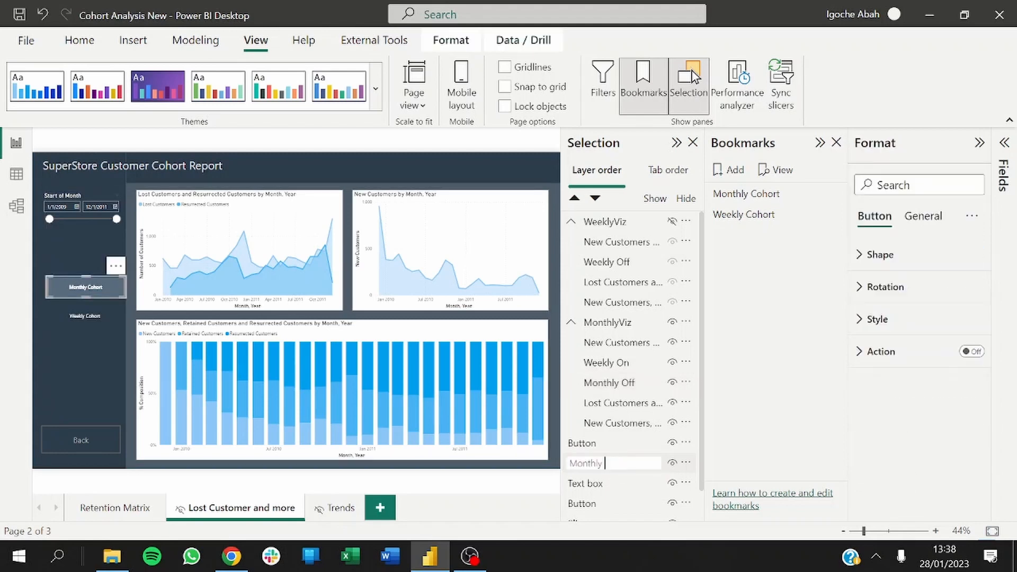
pyautogui.write('On')
pyautogui.press('Return')
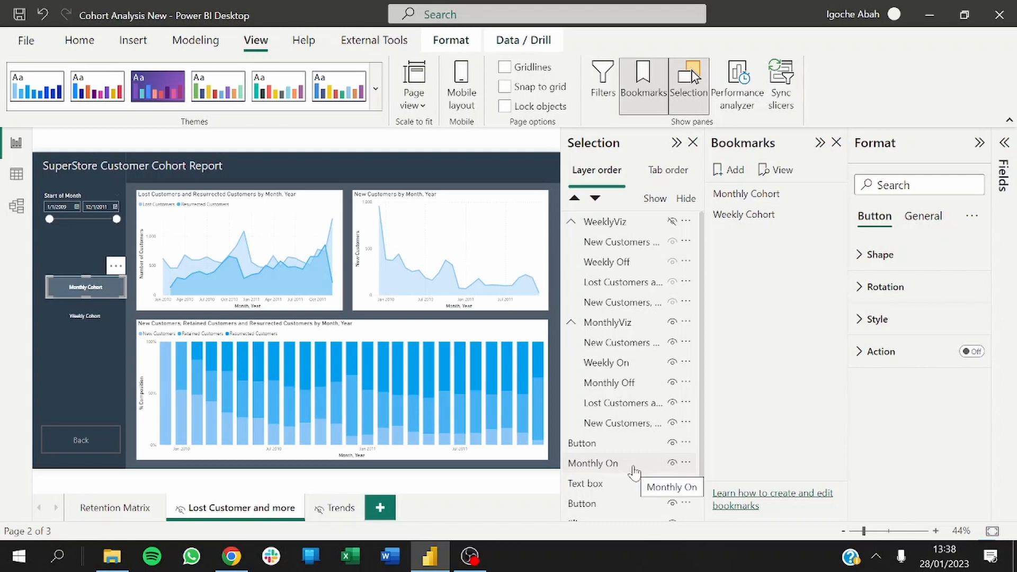
pyautogui.moveTo(610, 463); pyautogui.dragTo(621, 288)
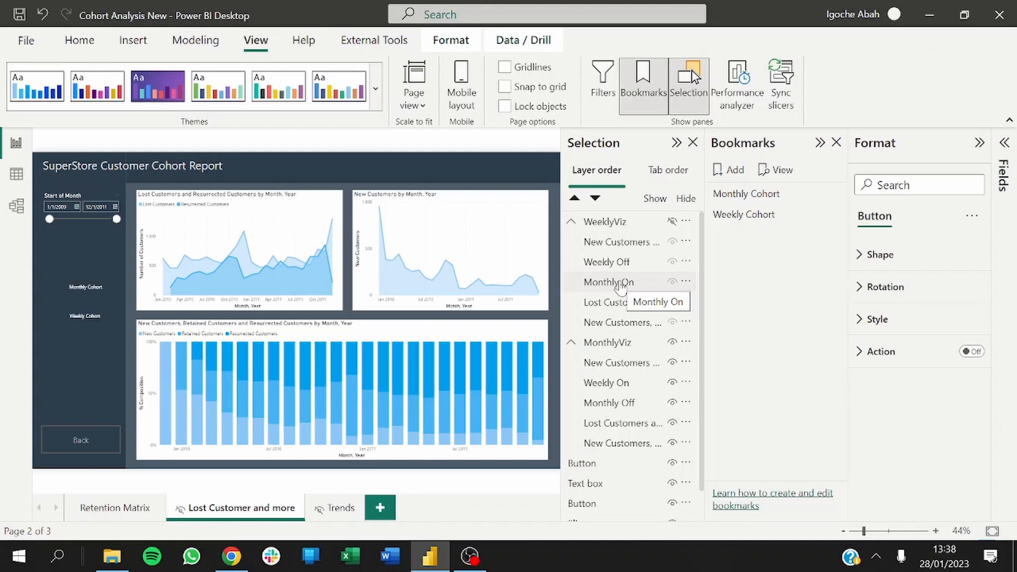
pyautogui.moveTo(620, 285)
pyautogui.mouseDown()
pyautogui.moveTo(616, 396)
pyautogui.moveTo(611, 276)
pyautogui.moveTo(621, 290)
pyautogui.mouseUp()
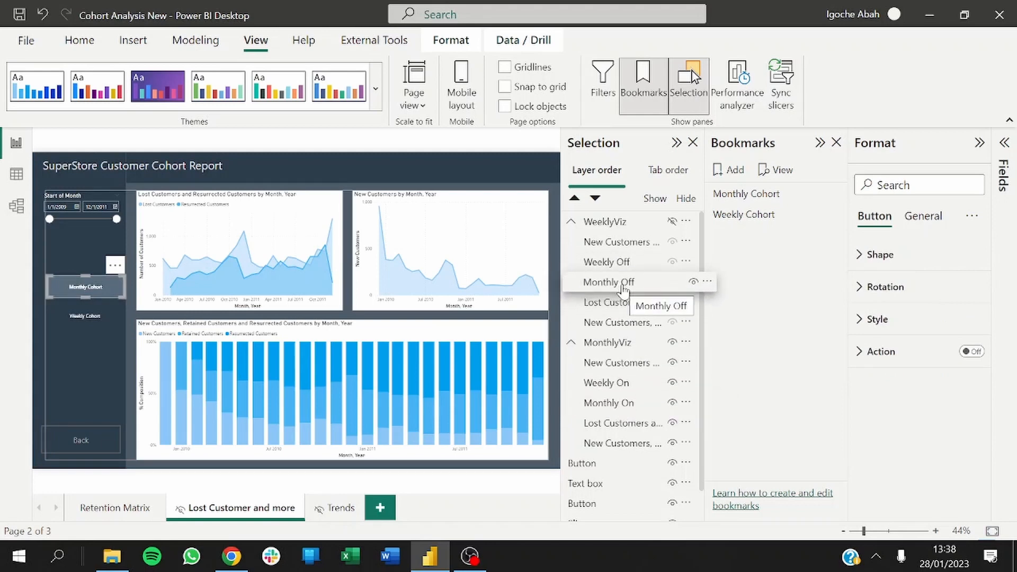
# Rename the Monthly Off layer inside the WeeklyViz group to Monthly On.
pyautogui.doubleClick(637, 285)
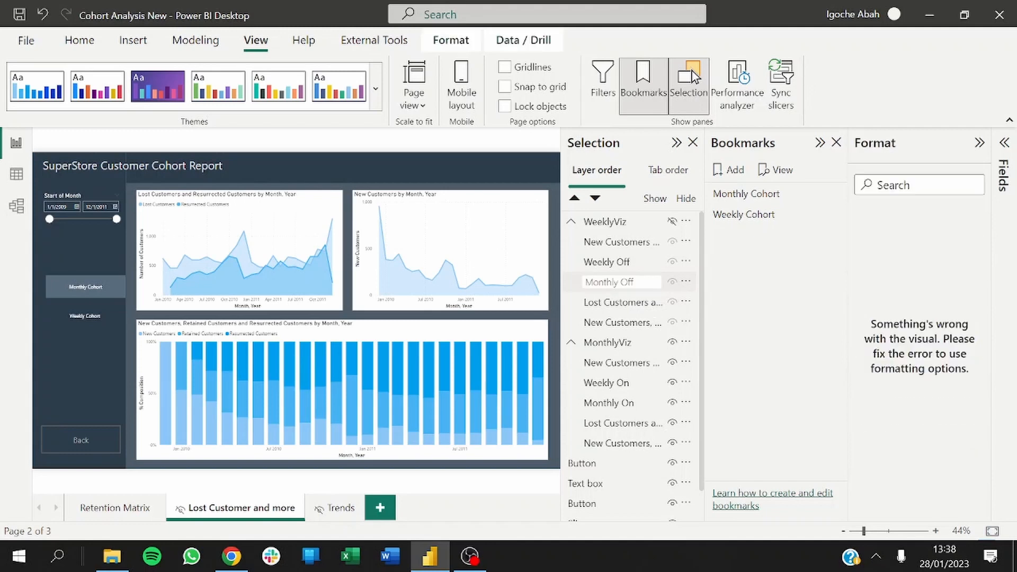
pyautogui.click(695, 77)
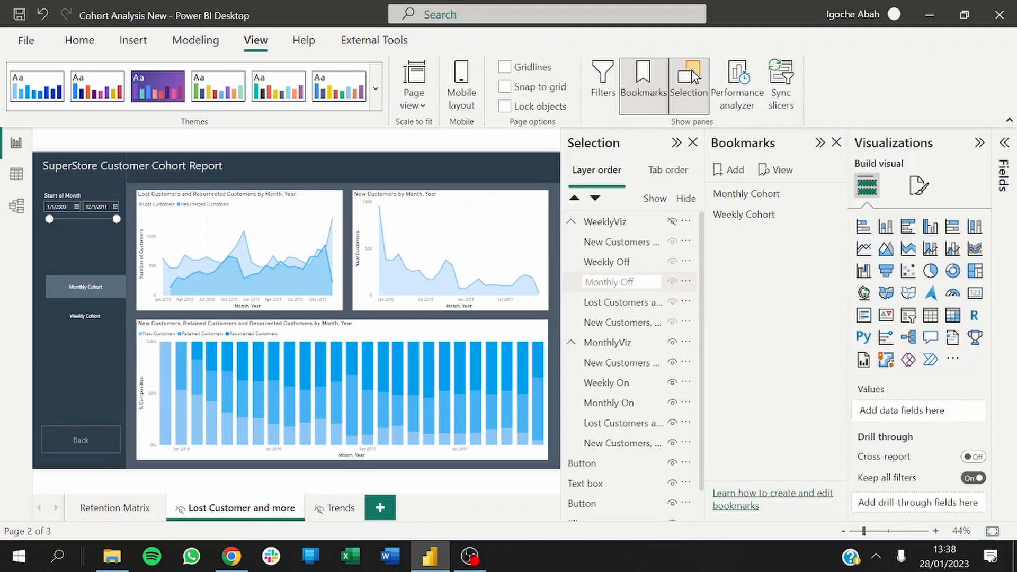
pyautogui.write('n')
pyautogui.press('Return')
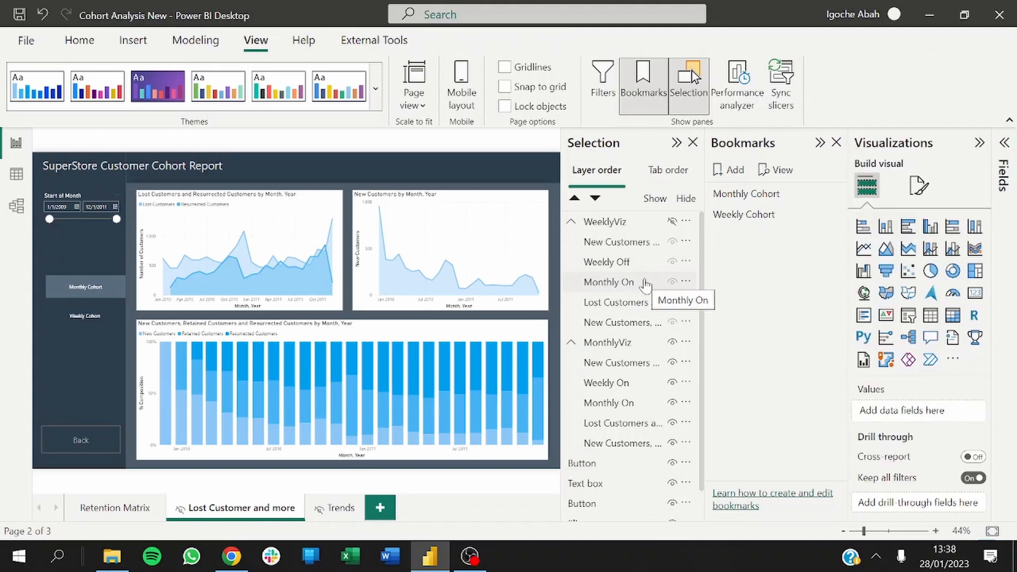
# Rename the Monthly On layer inside MonthlyViz to Monthly Off and collapse both visual groups in the layer order.
pyautogui.doubleClick(621, 407)
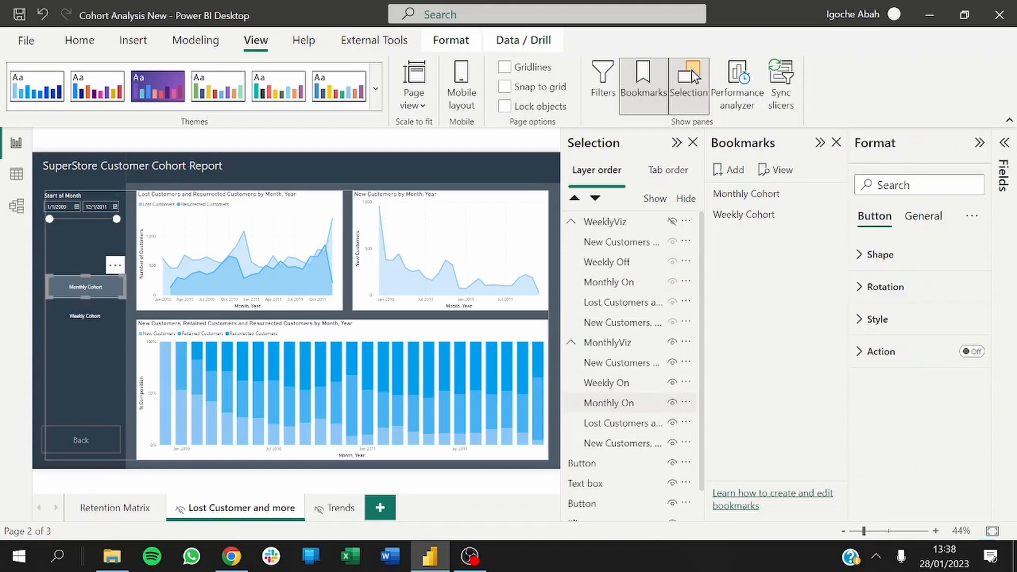
pyautogui.click(638, 403)
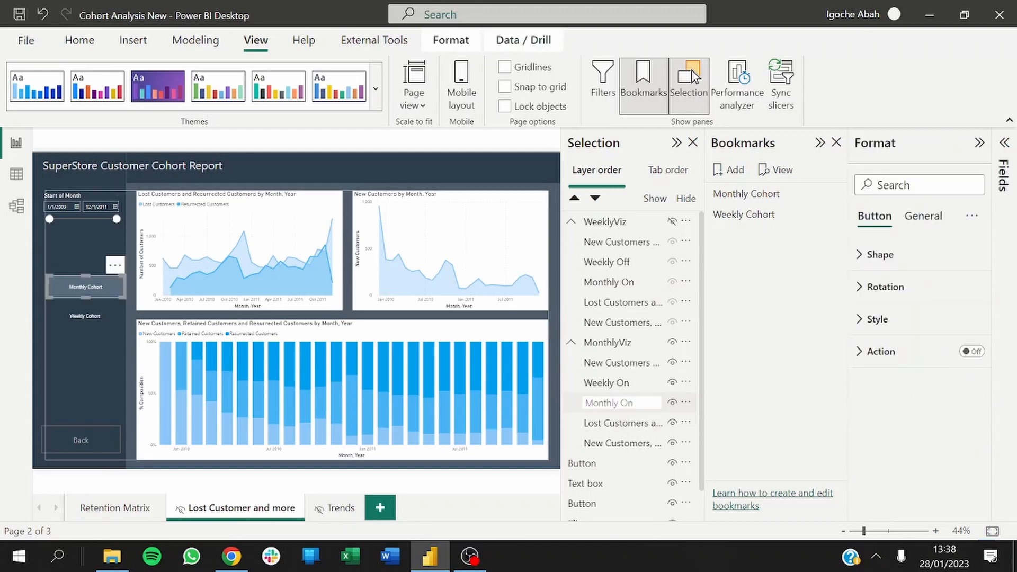
pyautogui.write('ff')
pyautogui.press('Return')
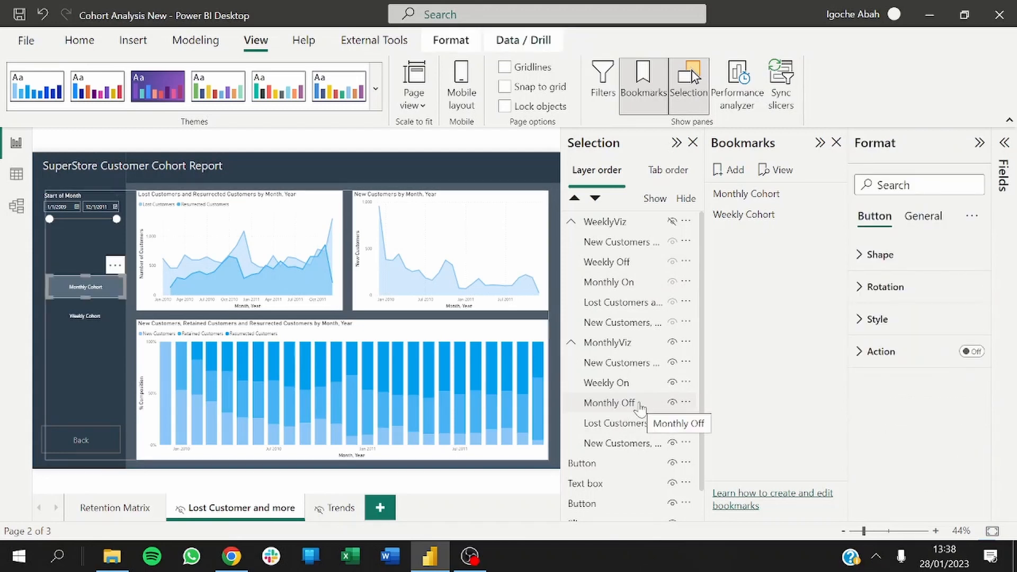
pyautogui.click(572, 345)
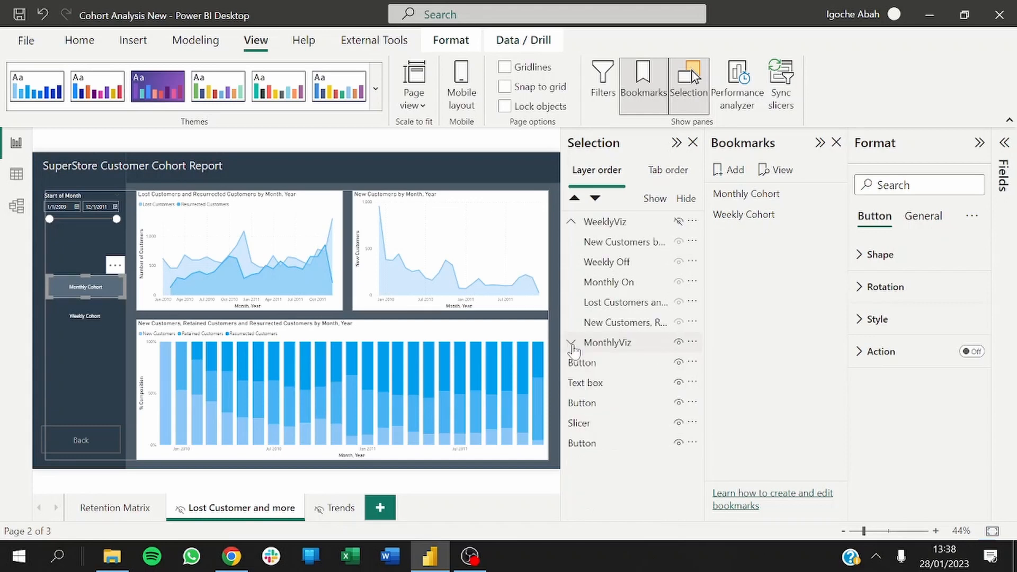
pyautogui.click(573, 222)
pyautogui.click(132, 307)
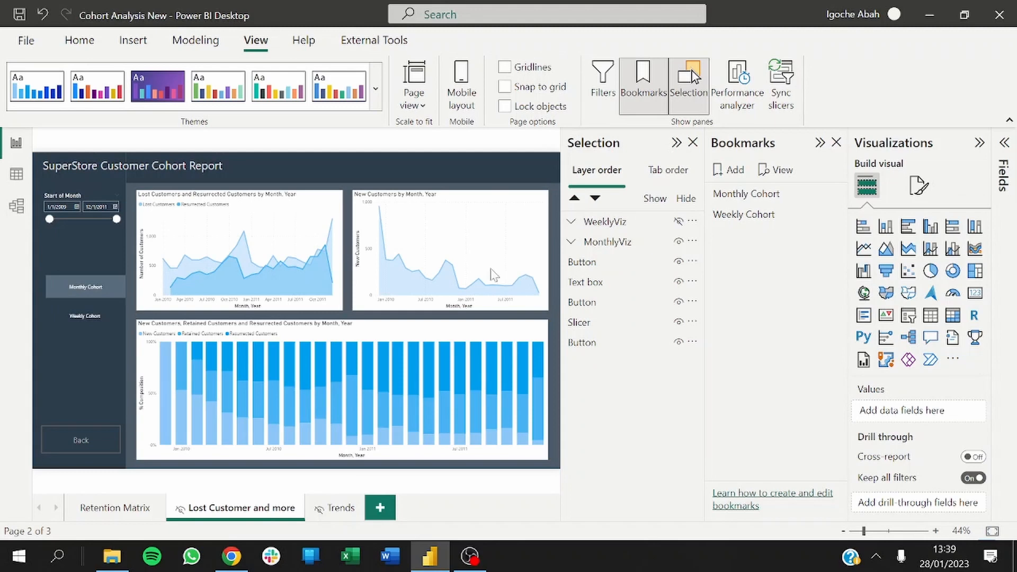
# Add a bookmark of the monthly view named Lost Customers Monthly and exclude data from what it stores.
pyautogui.click(726, 179)
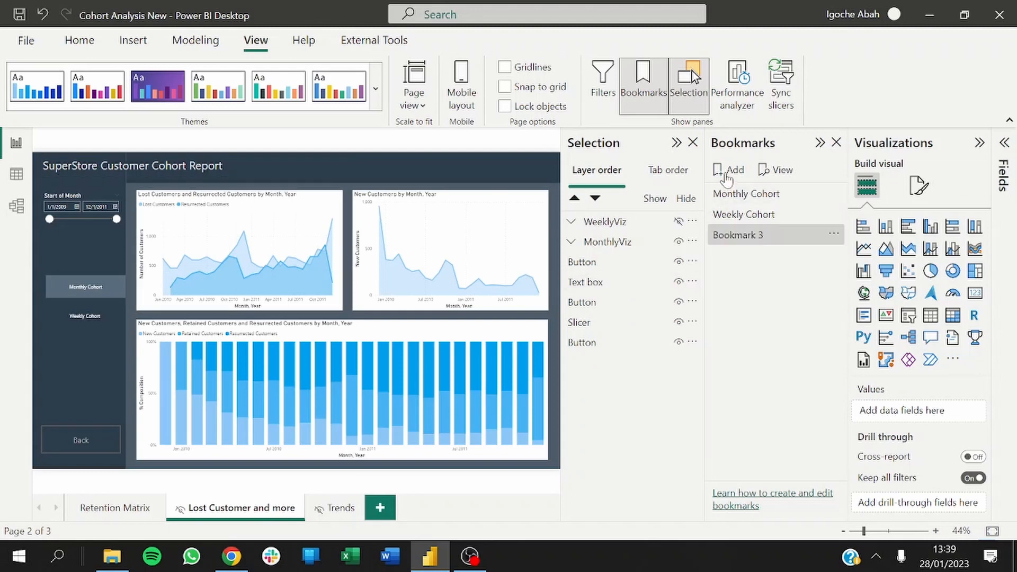
pyautogui.doubleClick(749, 241)
pyautogui.write('More')
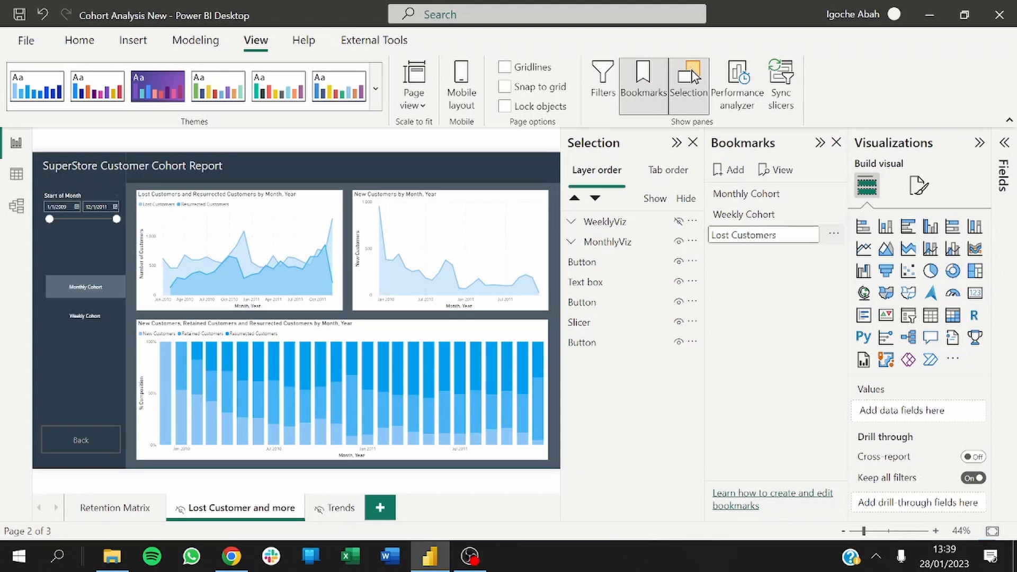
pyautogui.click(834, 234)
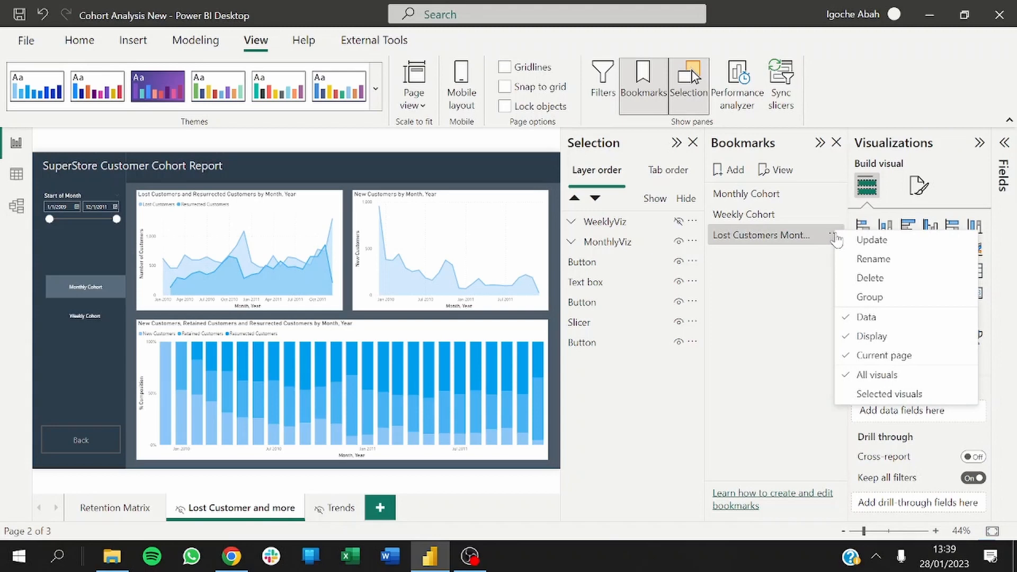
pyautogui.click(859, 322)
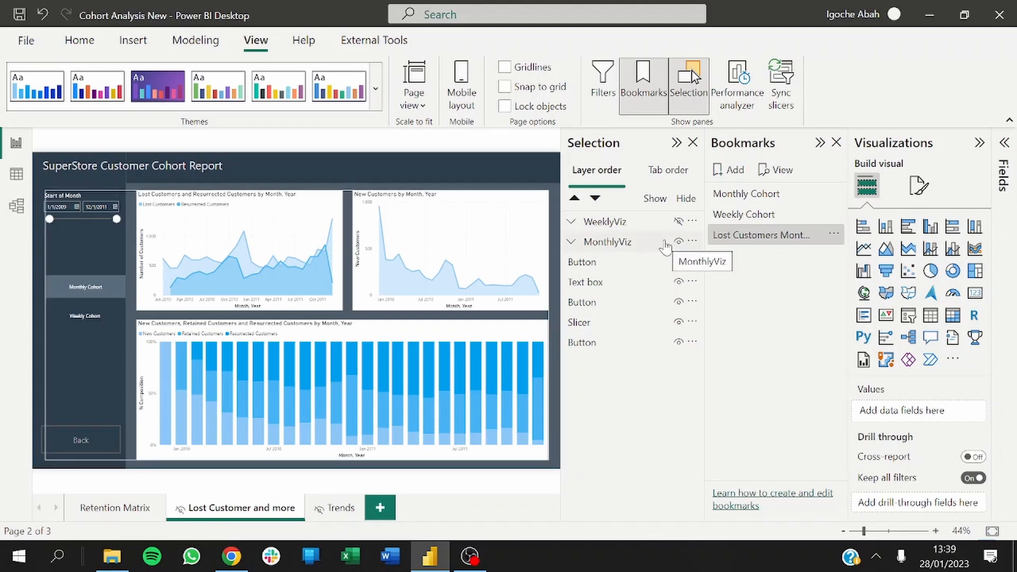
# Show the WeeklyViz group in place of MonthlyViz and save this view as a bookmark named Lost Customers Weekly.
pyautogui.click(679, 222)
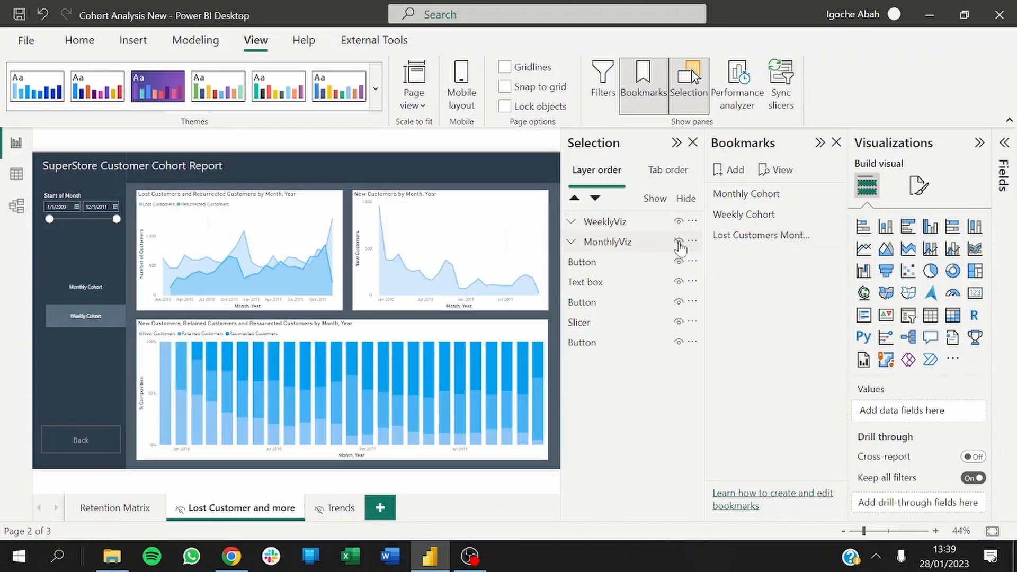
pyautogui.click(678, 242)
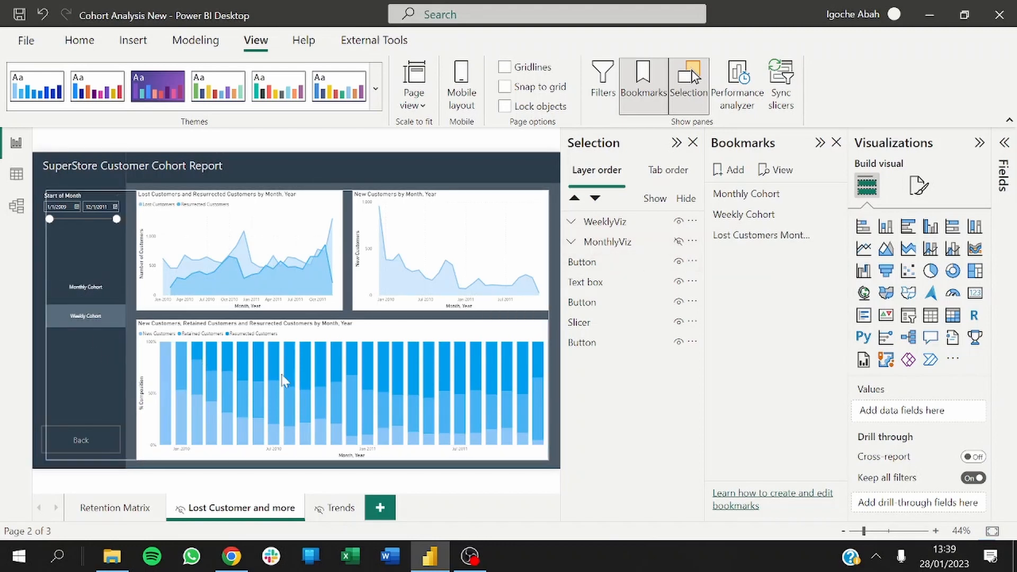
pyautogui.click(727, 172)
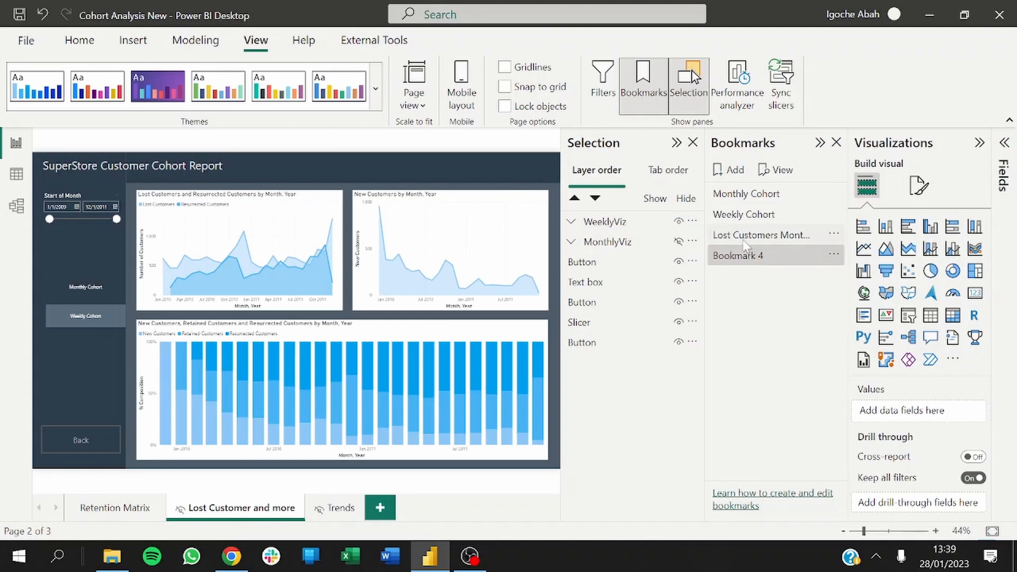
pyautogui.doubleClick(744, 257)
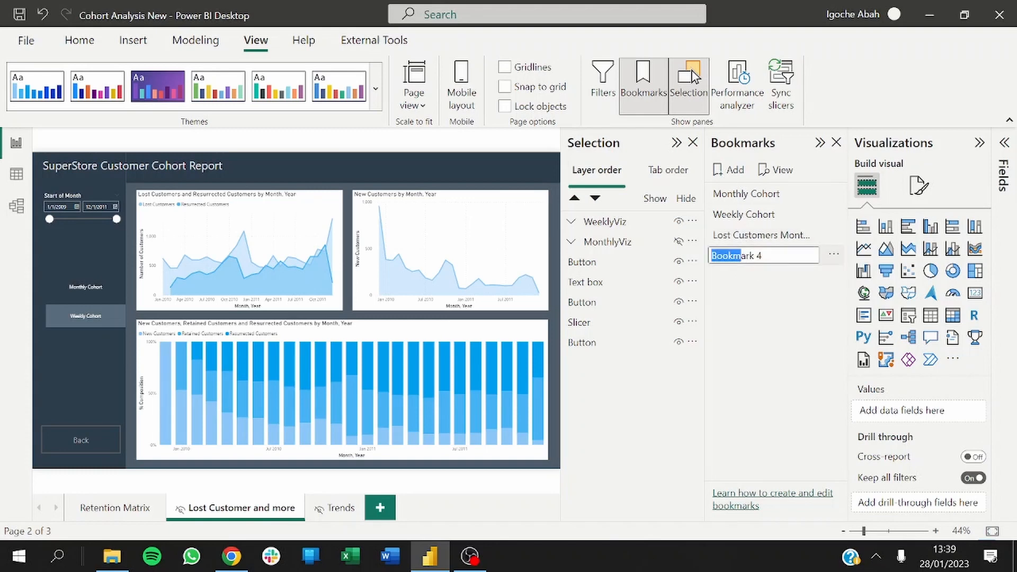
pyautogui.moveTo(765, 257); pyautogui.dragTo(707, 259)
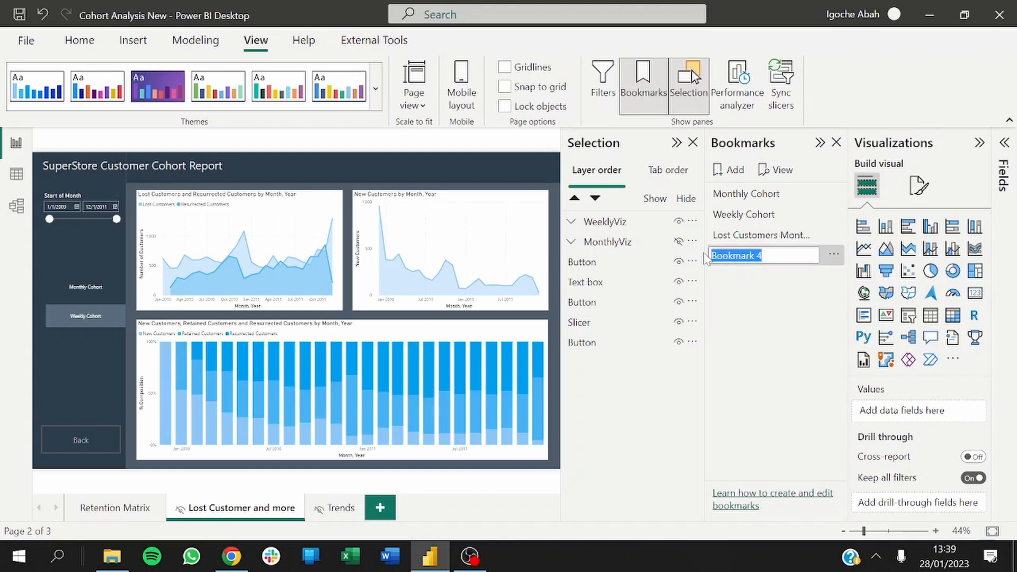
pyautogui.write('Lost Customers Weekly')
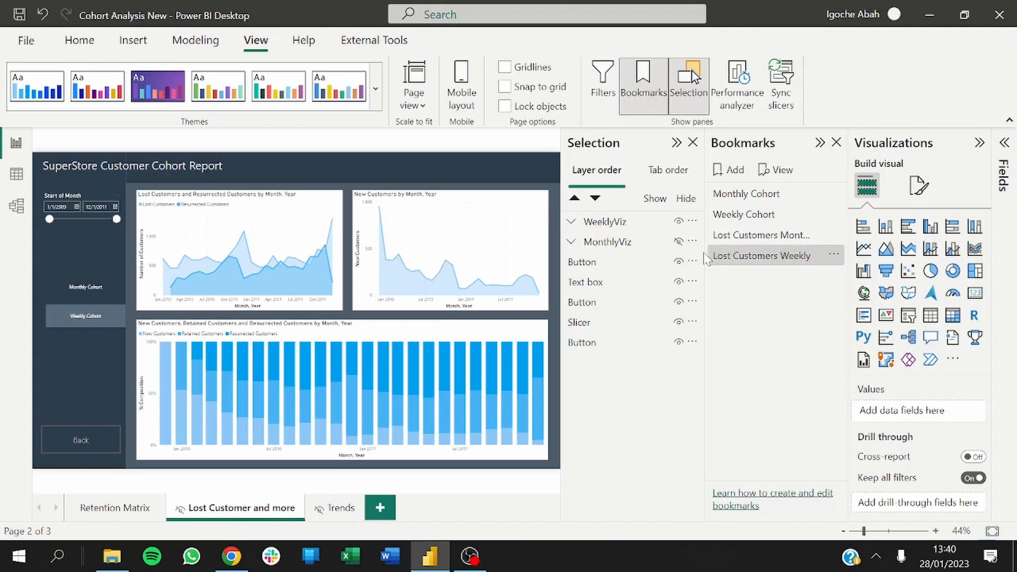
pyautogui.press('Return')
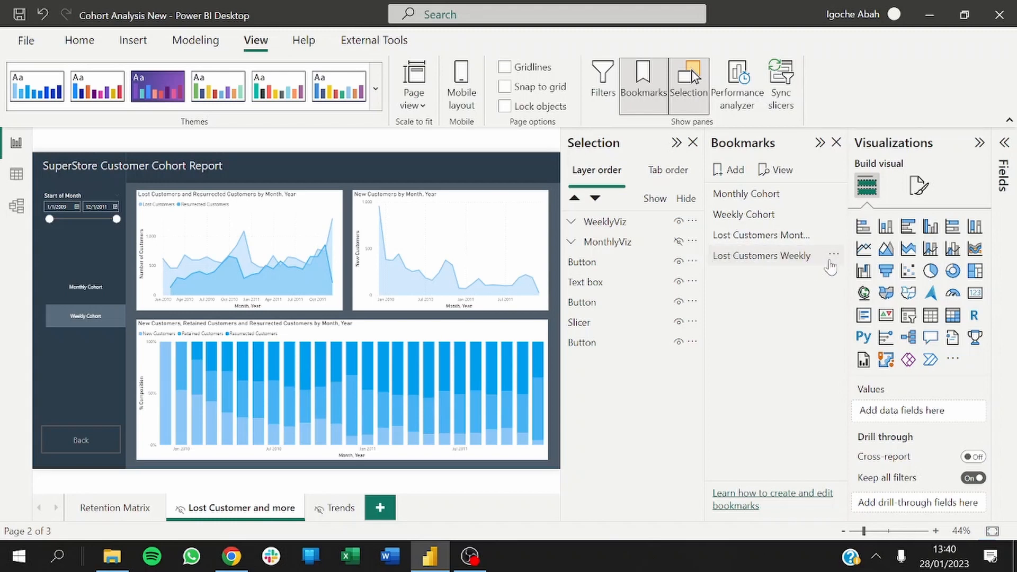
# Exclude data from the Lost Customers Weekly bookmark and collapse the layer selection and bookmark lists.
pyautogui.click(835, 256)
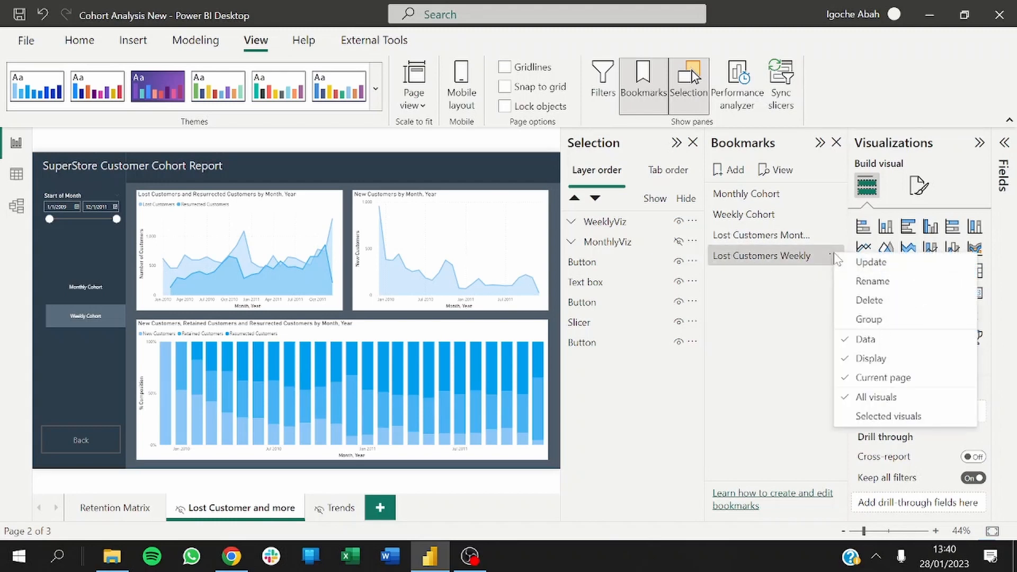
pyautogui.click(852, 340)
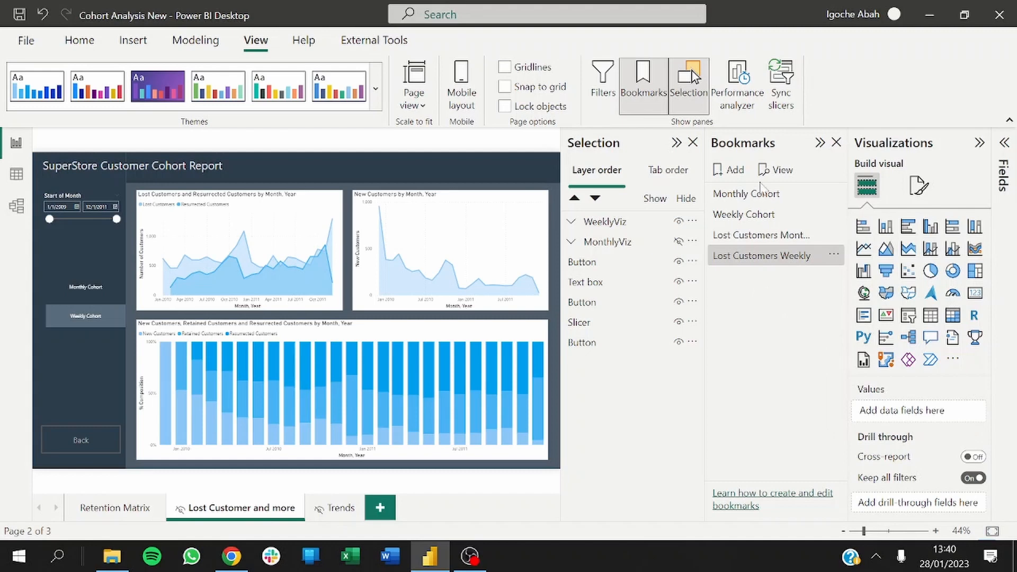
pyautogui.click(676, 143)
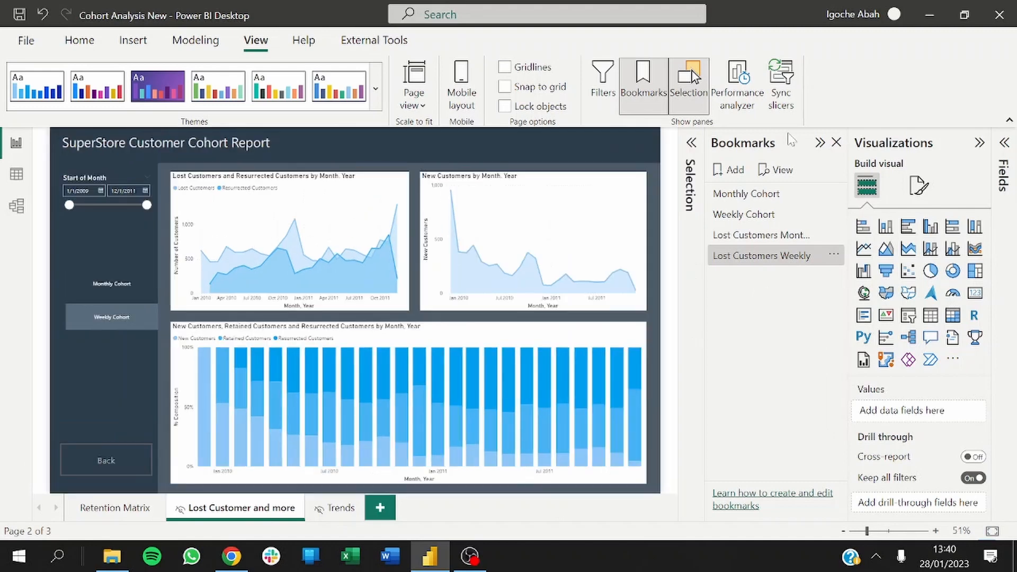
pyautogui.click(821, 144)
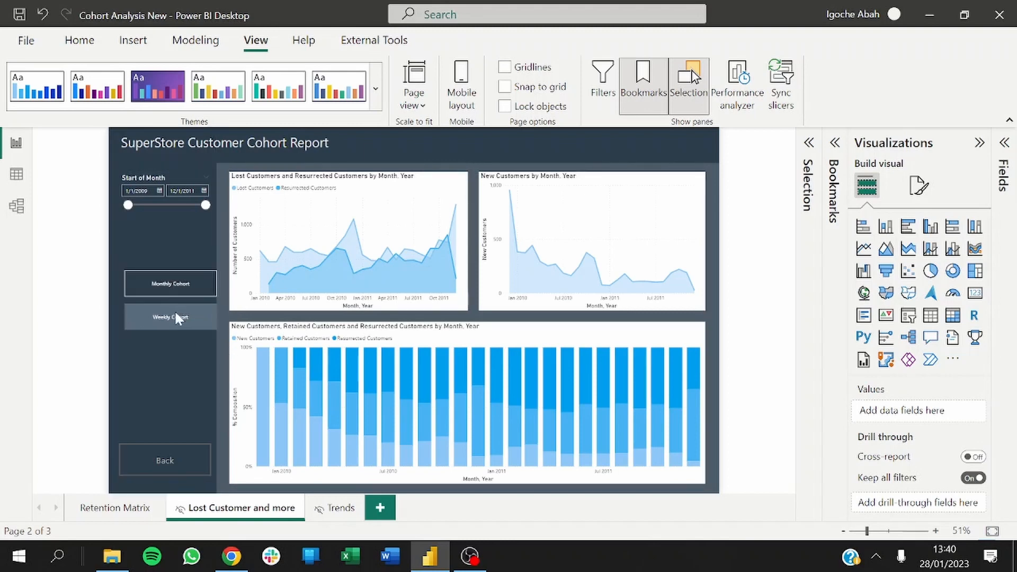
# Turn on the Monthly Cohort button's action in the weekly view, with type Bookmark and target Lost Customers Monthly.
pyautogui.click(184, 323)
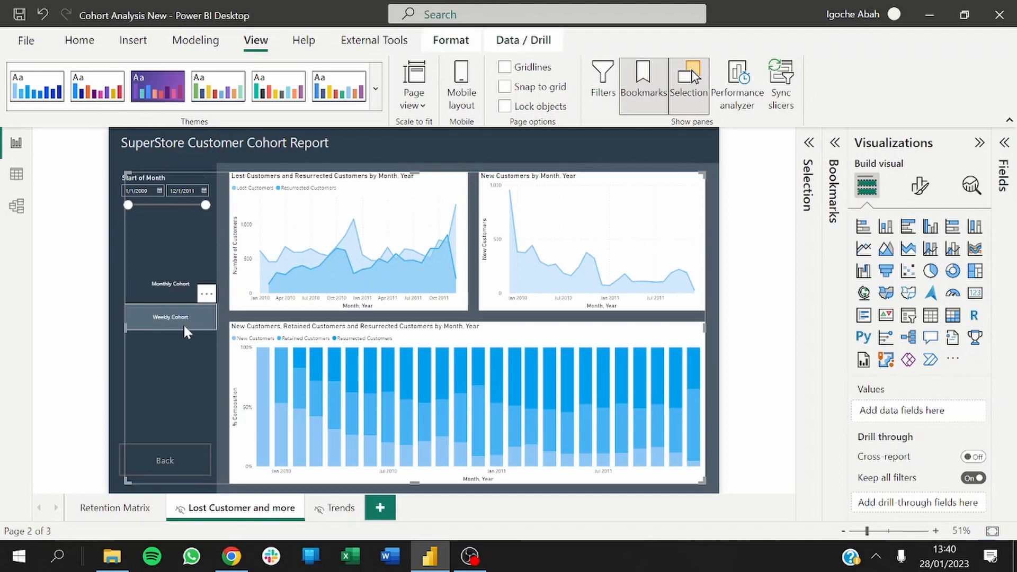
pyautogui.click(210, 318)
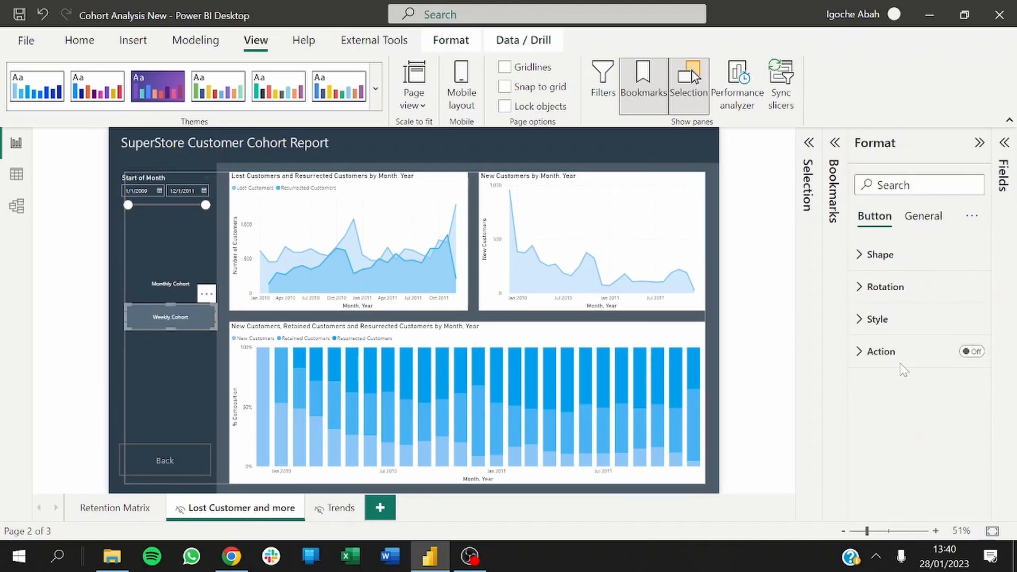
pyautogui.click(170, 284)
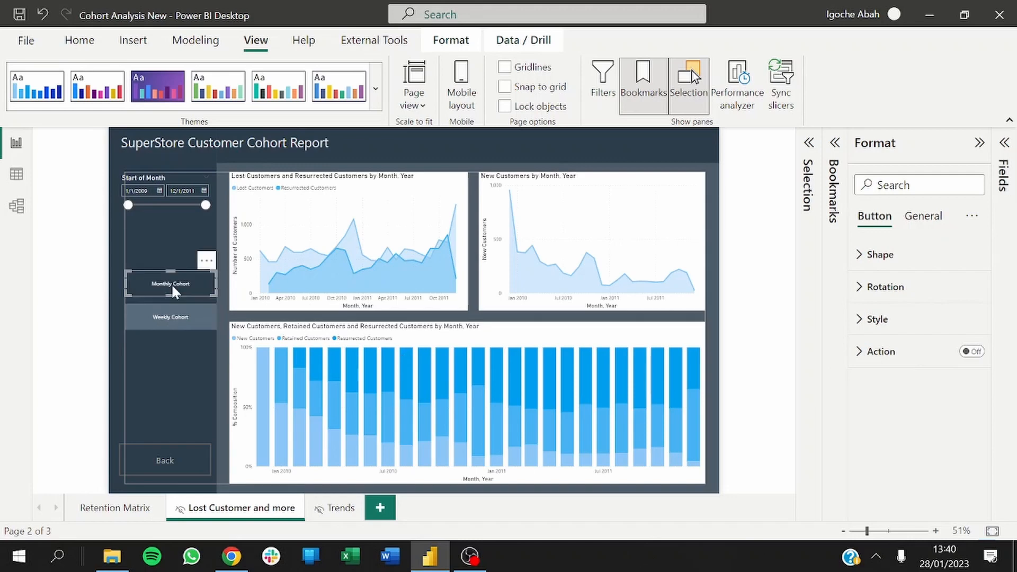
pyautogui.click(971, 352)
pyautogui.click(888, 353)
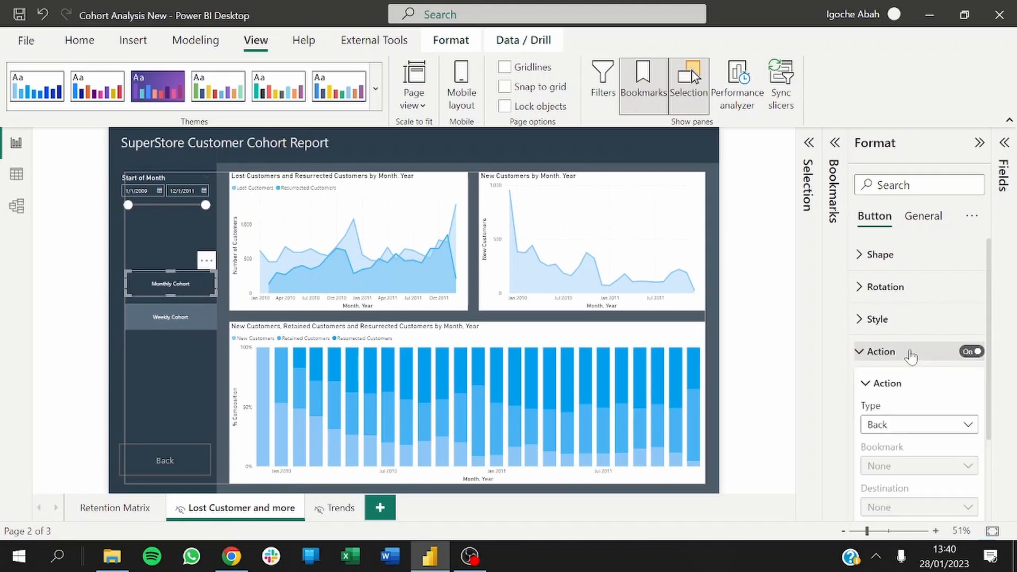
pyautogui.click(902, 421)
pyautogui.click(888, 401)
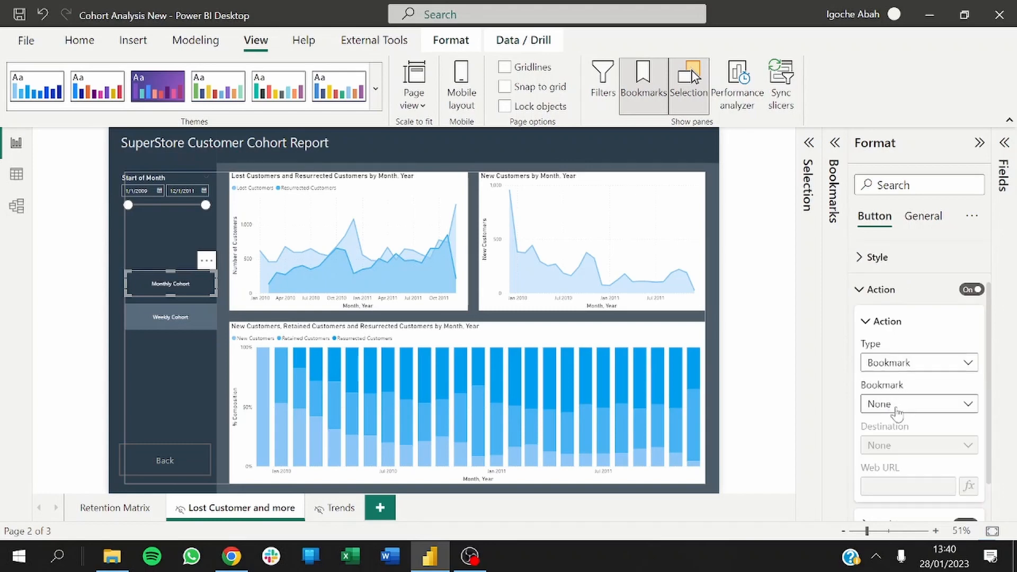
pyautogui.click(907, 410)
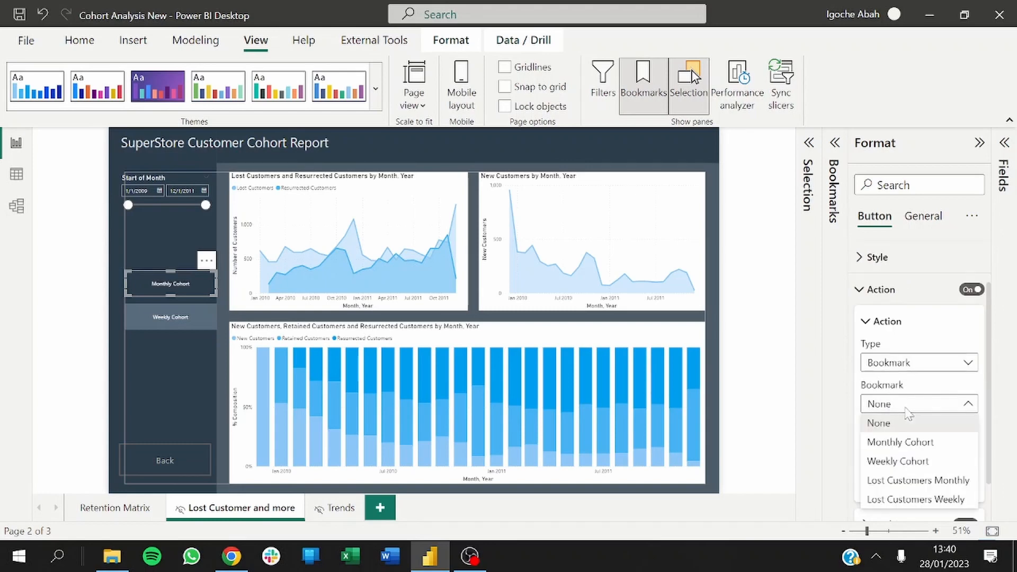
pyautogui.click(903, 484)
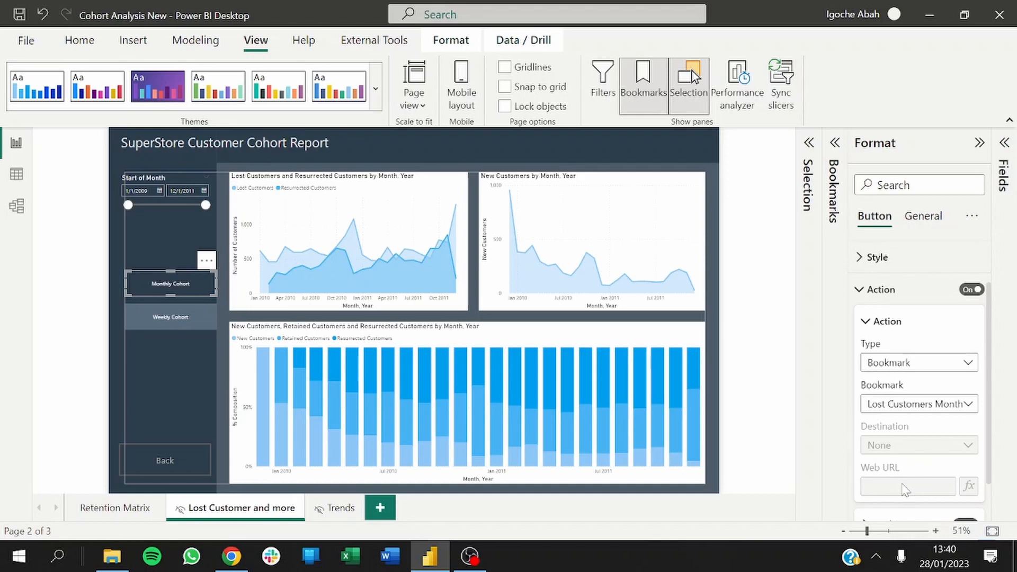
pyautogui.click(712, 396)
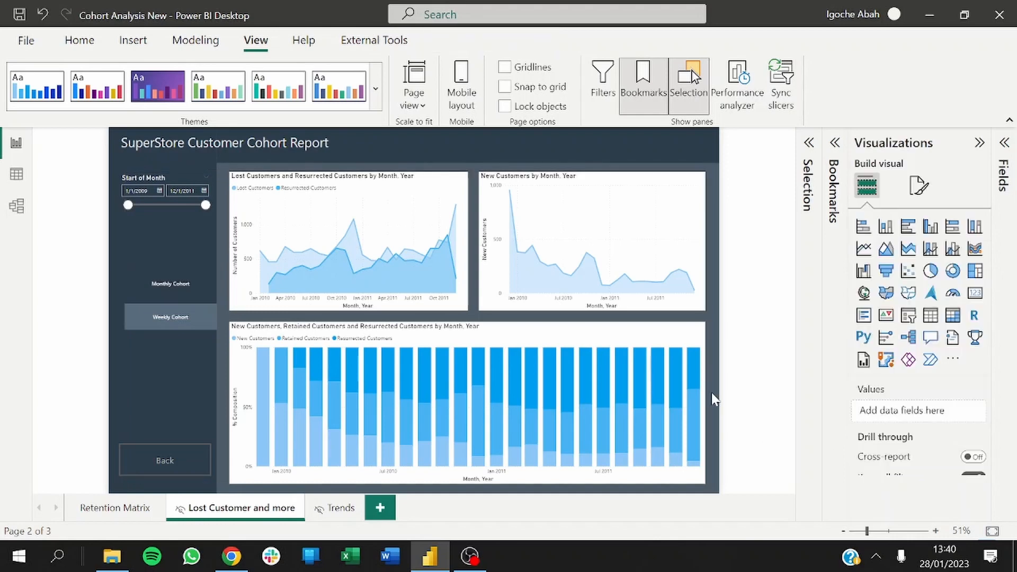
# Test the Monthly Cohort button's link and apply the Lost Customers Weekly and Lost Customers Monthly bookmarks to compare their views.
pyautogui.keyDown('ctrl'); pyautogui.click(180, 295); pyautogui.keyUp('ctrl')
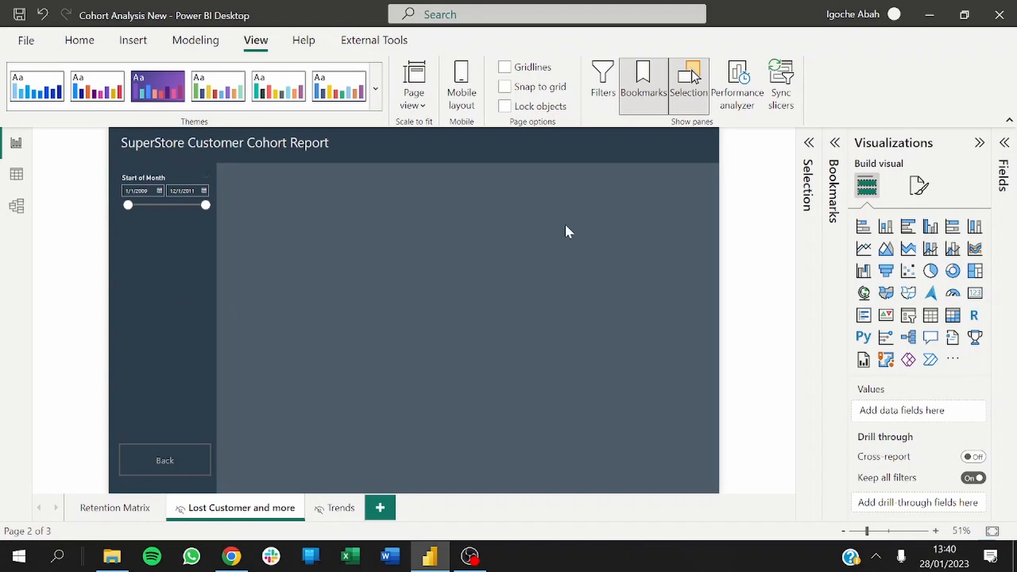
pyautogui.click(835, 145)
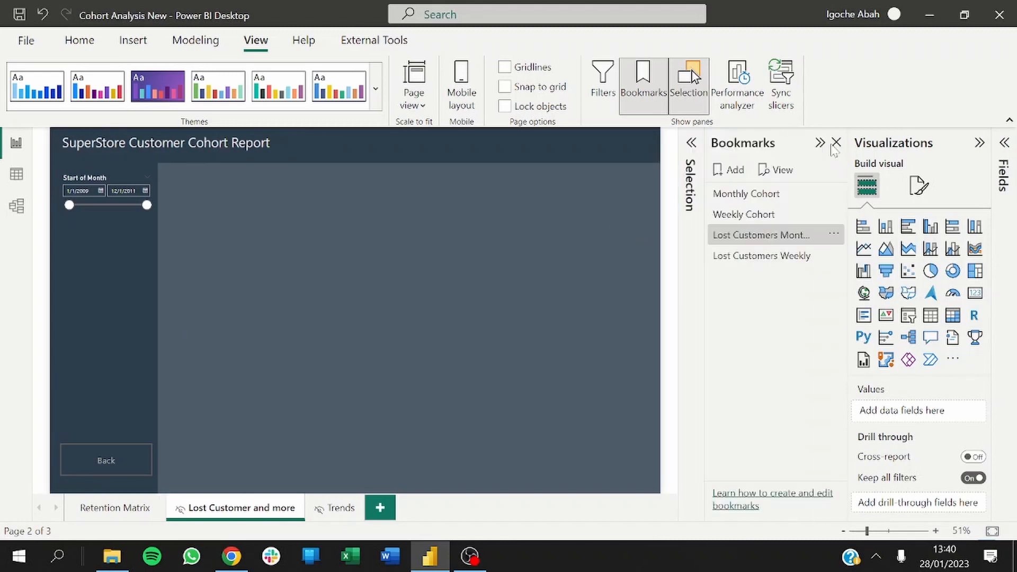
pyautogui.click(749, 257)
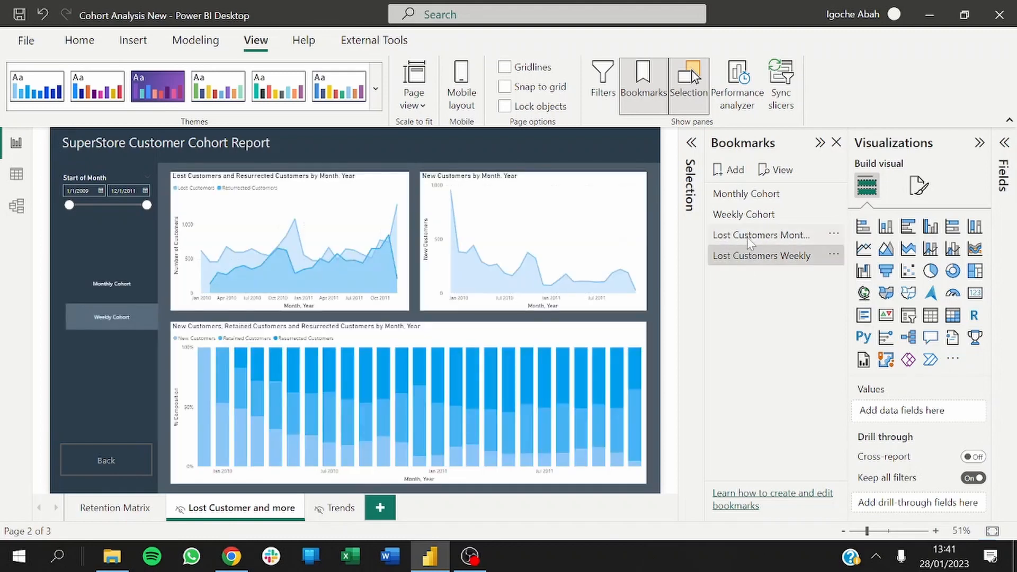
pyautogui.click(750, 236)
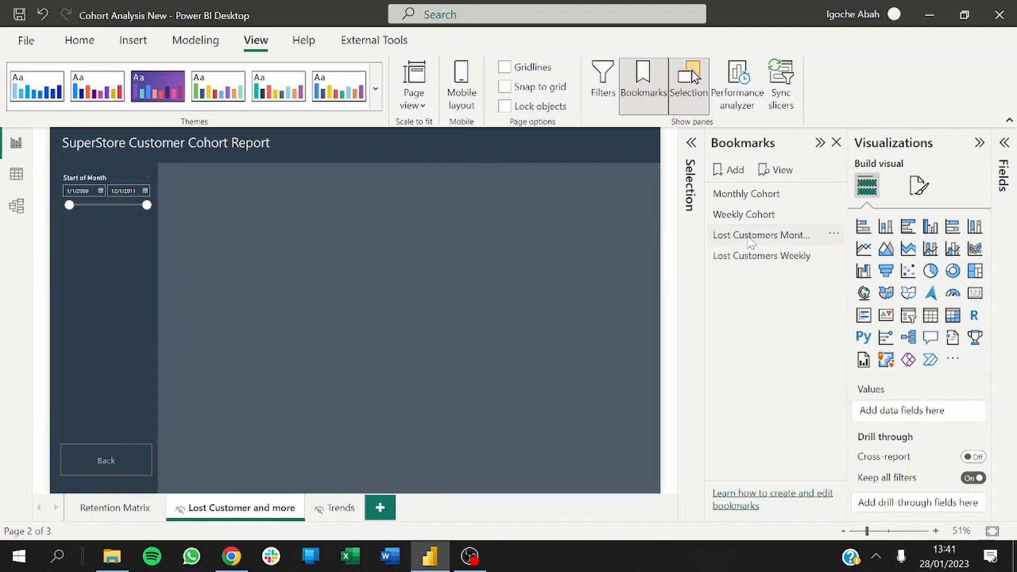
# Show the MonthlyViz group, update the Lost Customers Monthly bookmark with this view, and check it against the weekly bookmark.
pyautogui.click(692, 143)
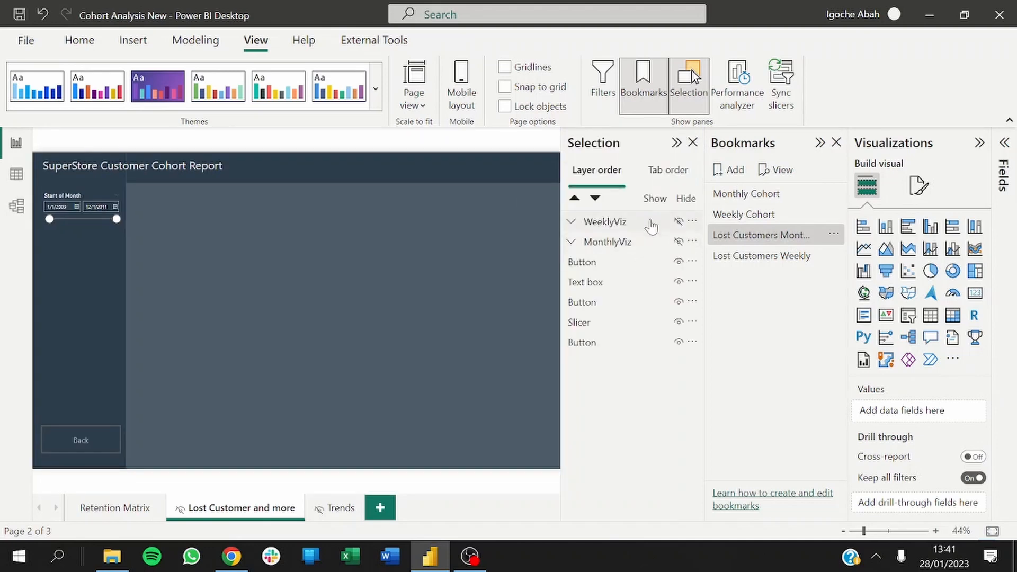
pyautogui.click(679, 242)
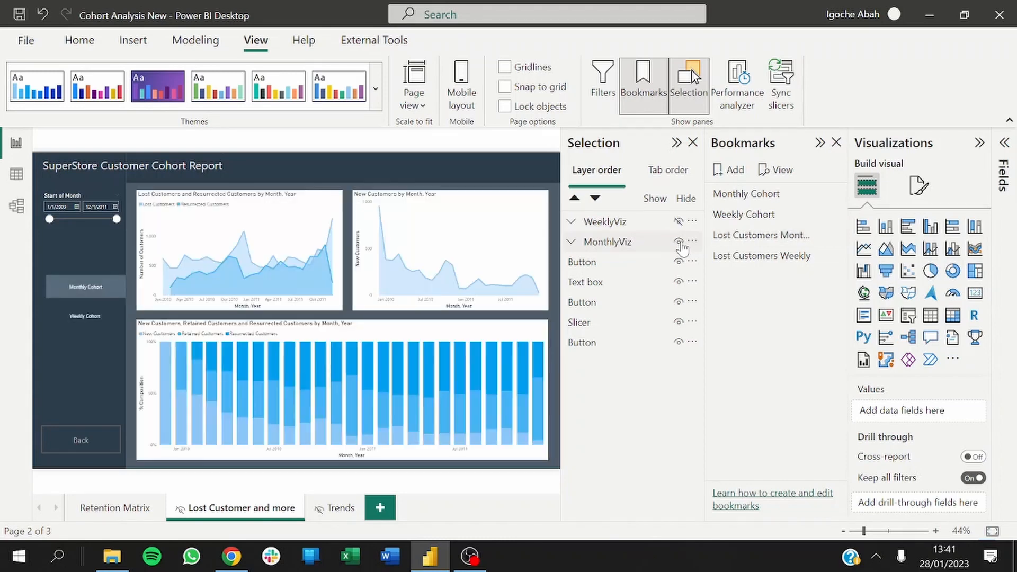
pyautogui.click(836, 235)
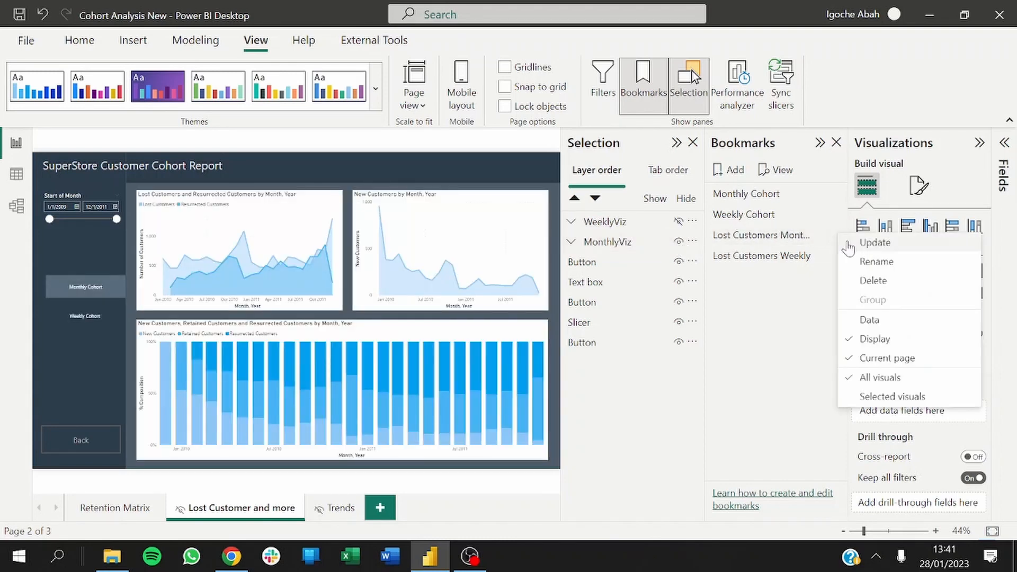
pyautogui.click(850, 245)
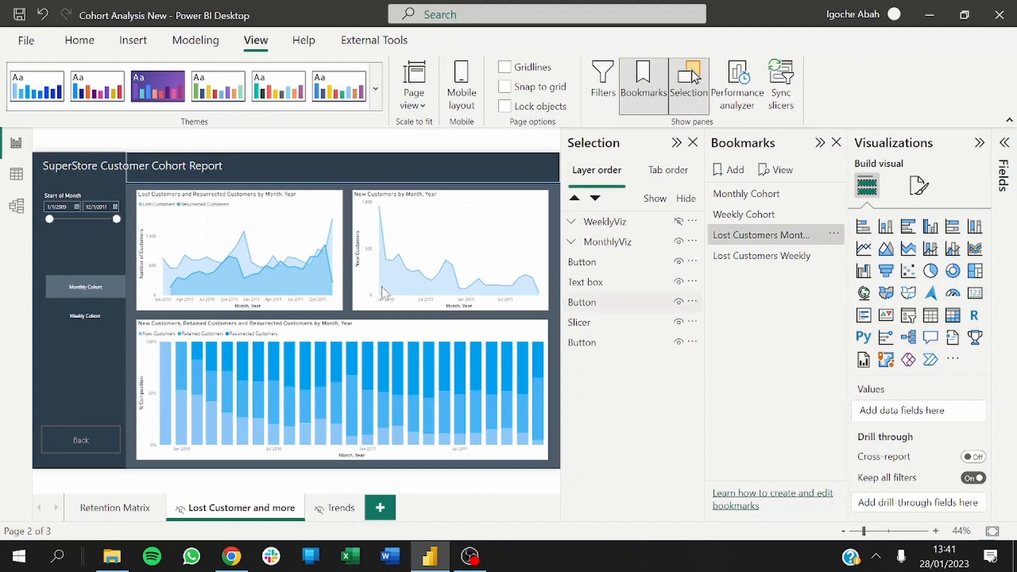
pyautogui.click(740, 256)
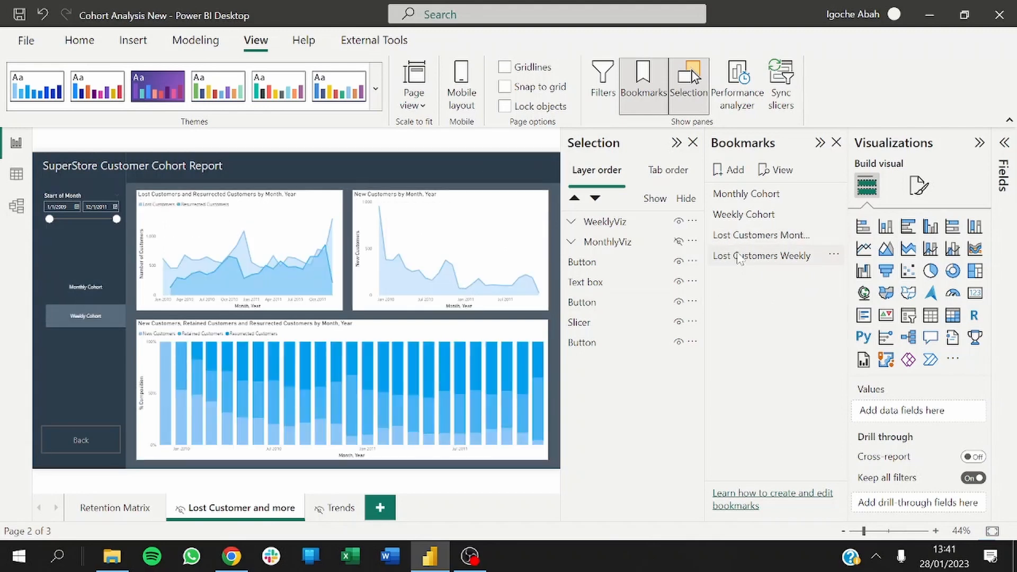
pyautogui.click(735, 243)
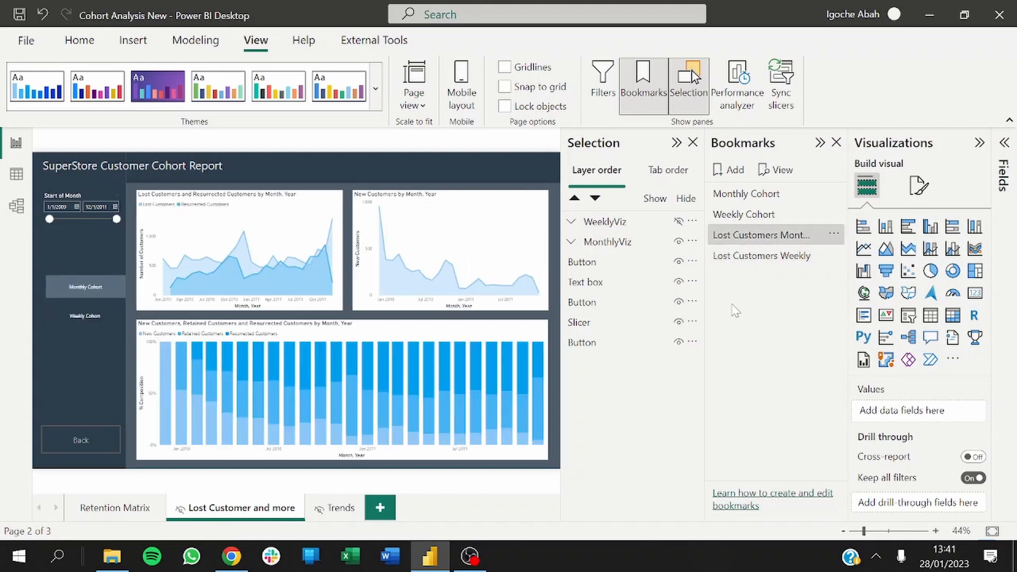
# Turn on the Weekly Cohort button's action in the monthly view, with type Bookmark and target Lost Customers Weekly.
pyautogui.click(58, 283)
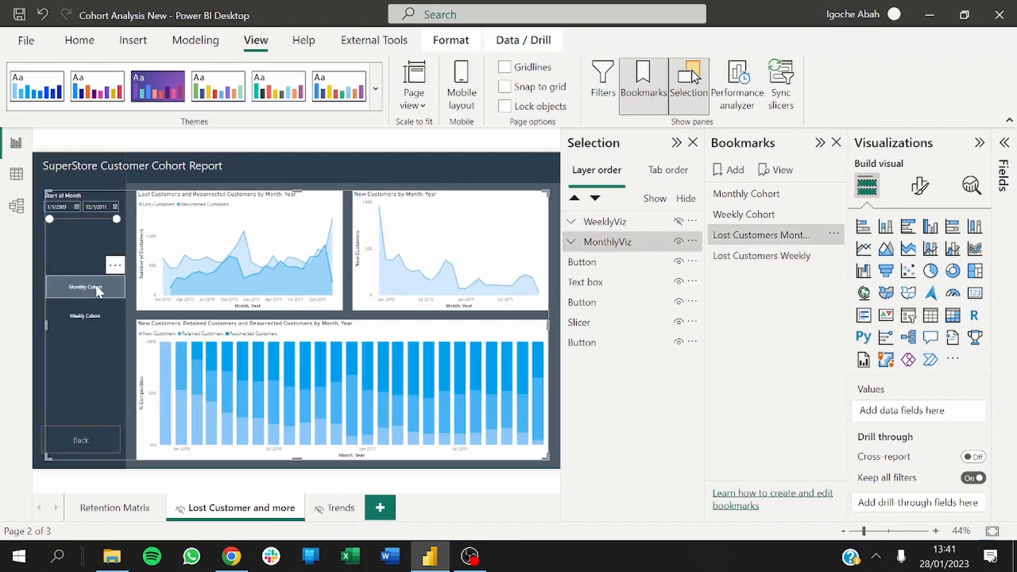
pyautogui.click(97, 285)
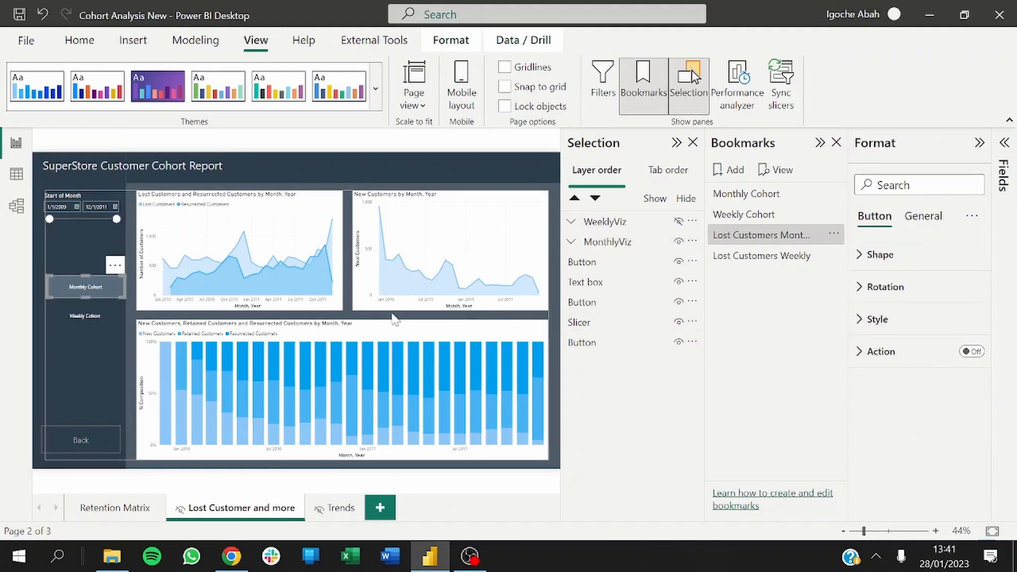
pyautogui.click(80, 323)
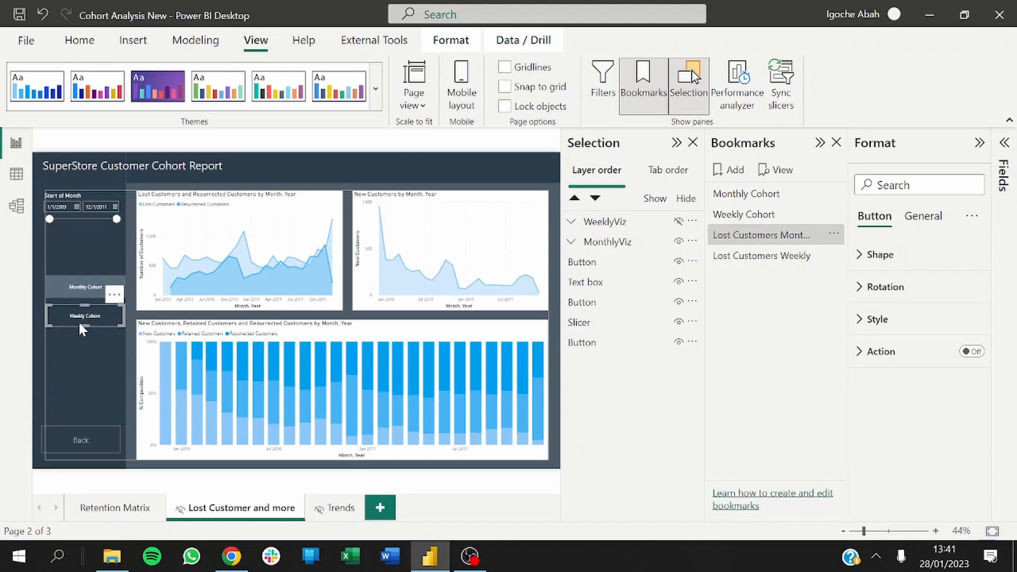
pyautogui.click(973, 352)
pyautogui.click(863, 352)
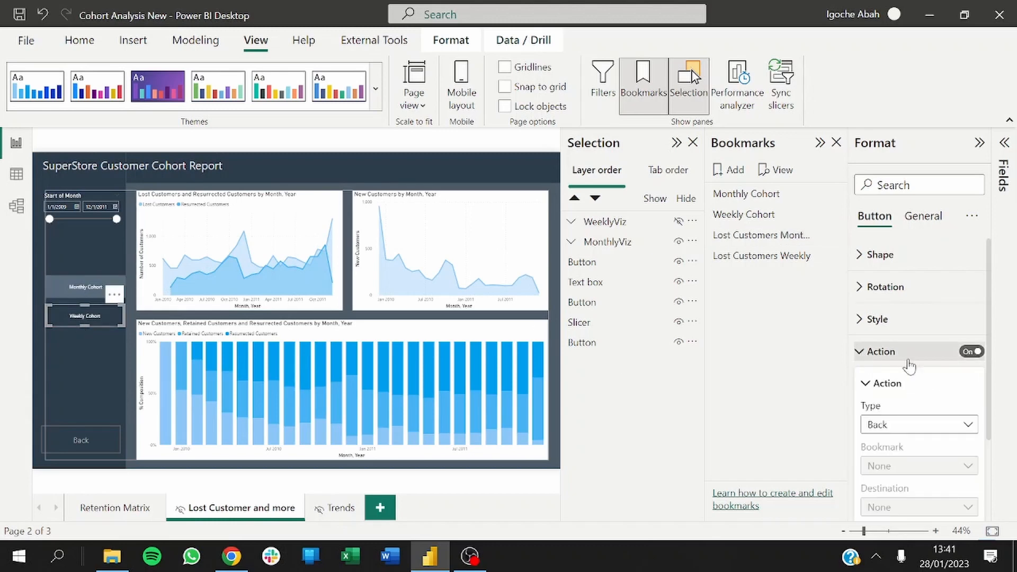
pyautogui.click(968, 428)
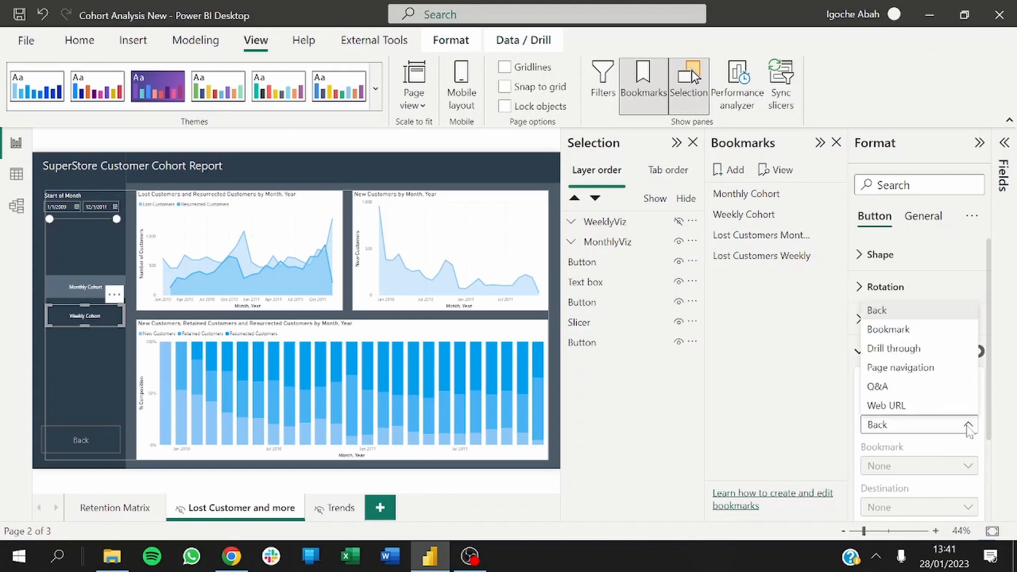
pyautogui.click(910, 334)
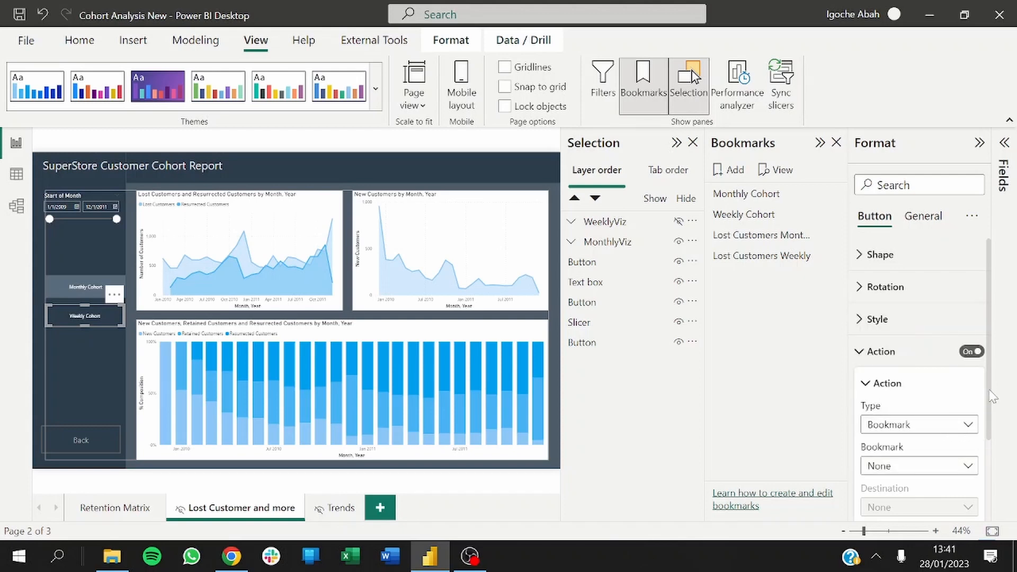
pyautogui.moveTo(992, 397); pyautogui.dragTo(995, 438)
pyautogui.click(922, 416)
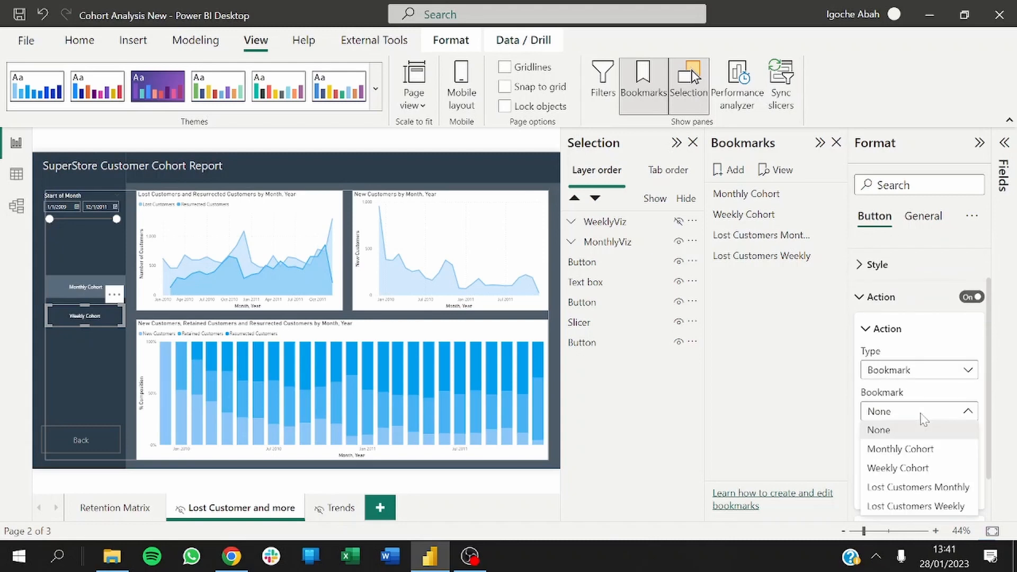
pyautogui.click(894, 508)
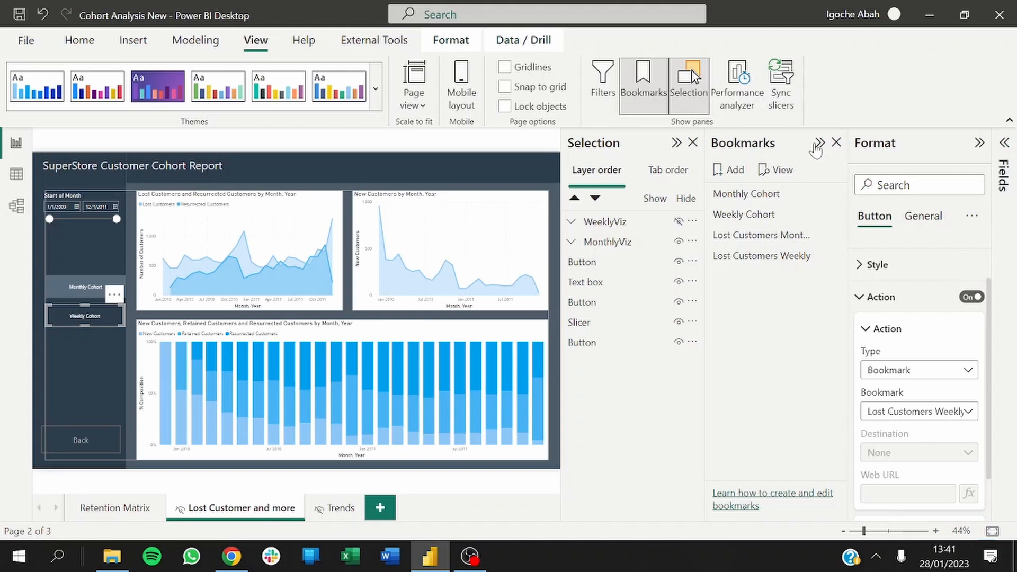
# Make more room for the report page and test switching views with the Weekly Cohort and Monthly Cohort buttons.
pyautogui.click(820, 142)
pyautogui.click(980, 142)
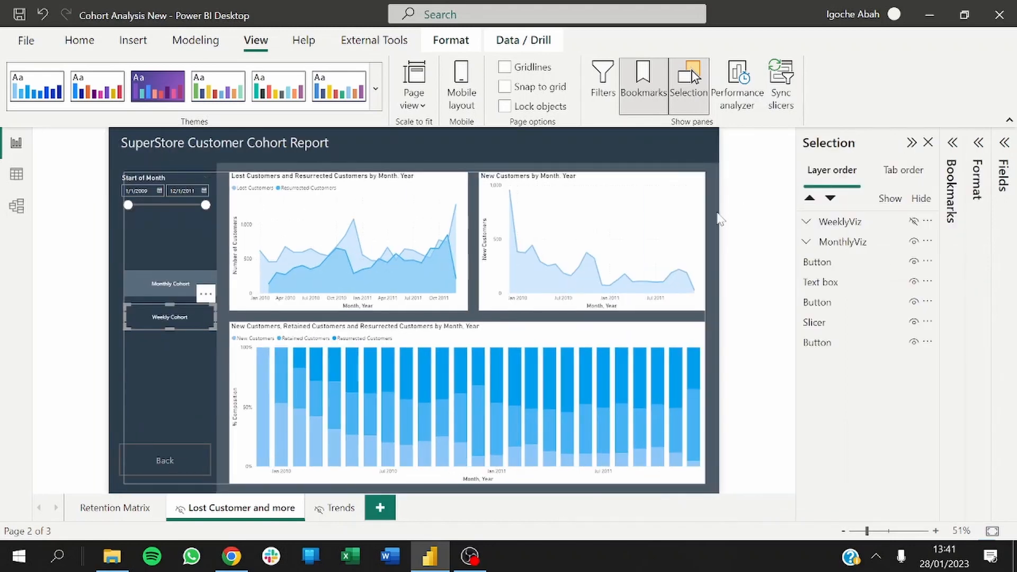
pyautogui.click(232, 319)
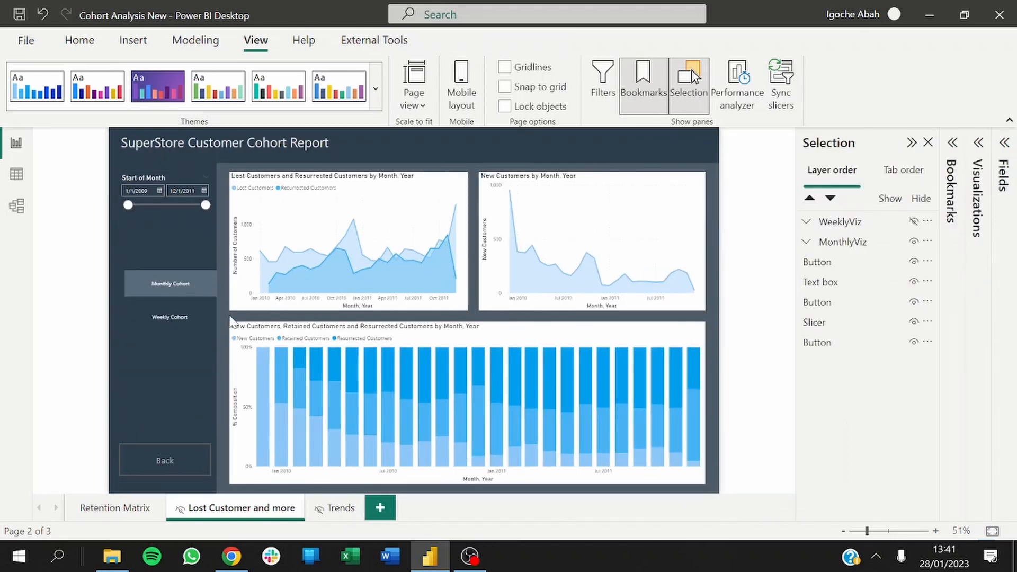
pyautogui.keyDown('ctrl'); pyautogui.click(158, 323); pyautogui.keyUp('ctrl')
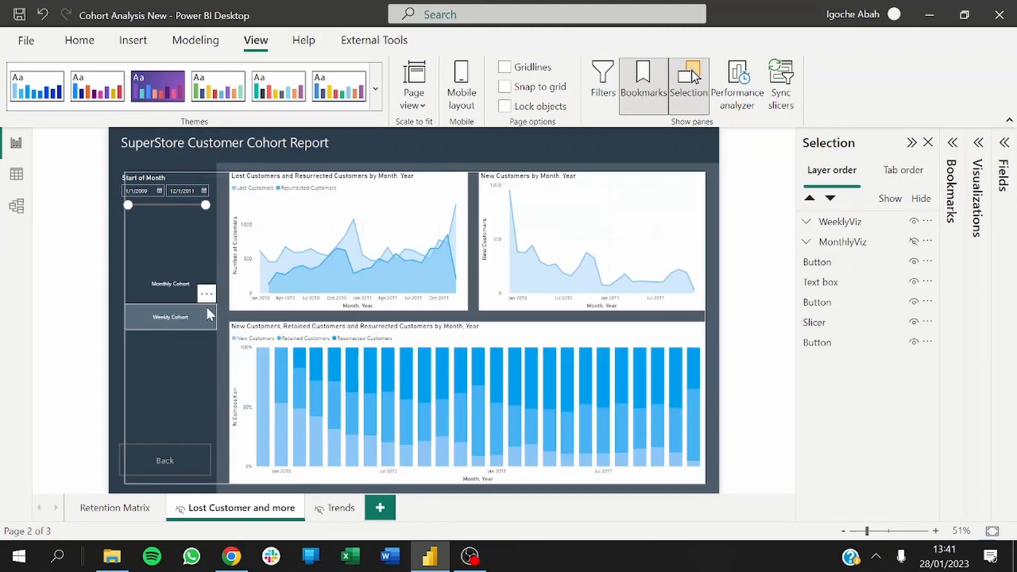
pyautogui.keyDown('ctrl'); pyautogui.click(168, 286); pyautogui.keyUp('ctrl')
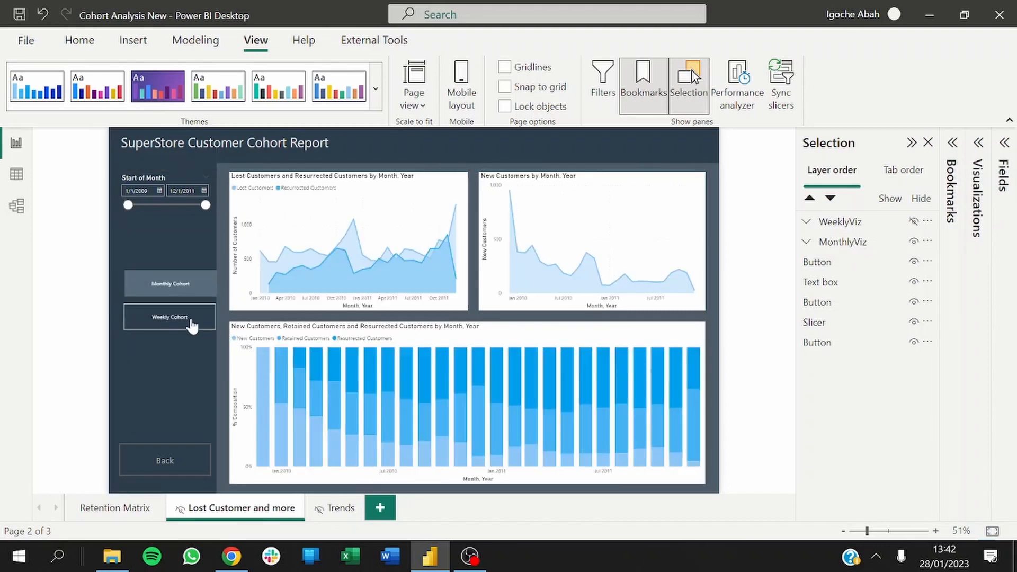
pyautogui.keyDown('ctrl'); pyautogui.click(171, 318); pyautogui.keyUp('ctrl')
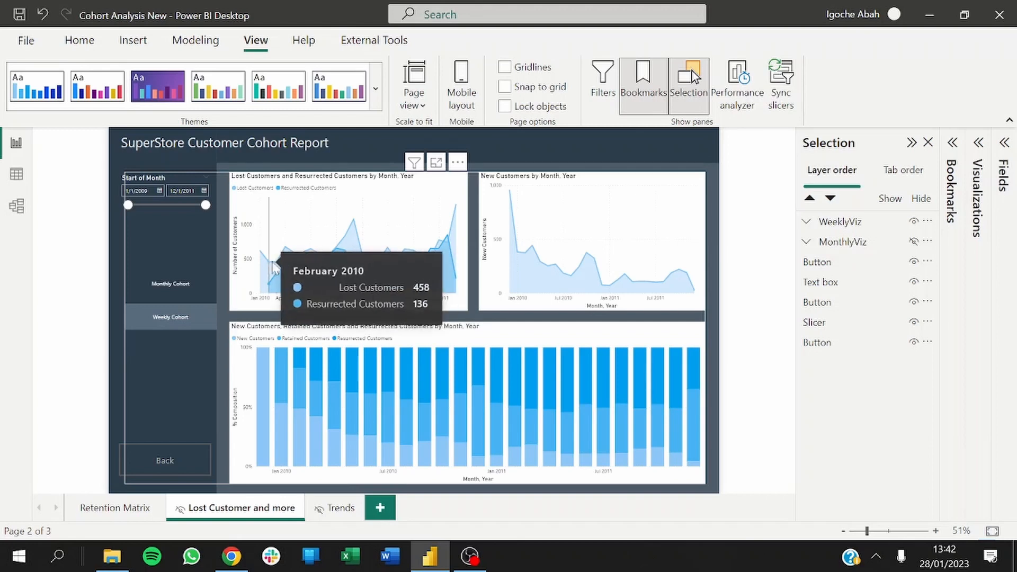
# Select the Lost Customers and Resurrected Customers chart in the weekly view and examine which measures and Monthly Cohort folder fields it uses.
pyautogui.click(240, 310)
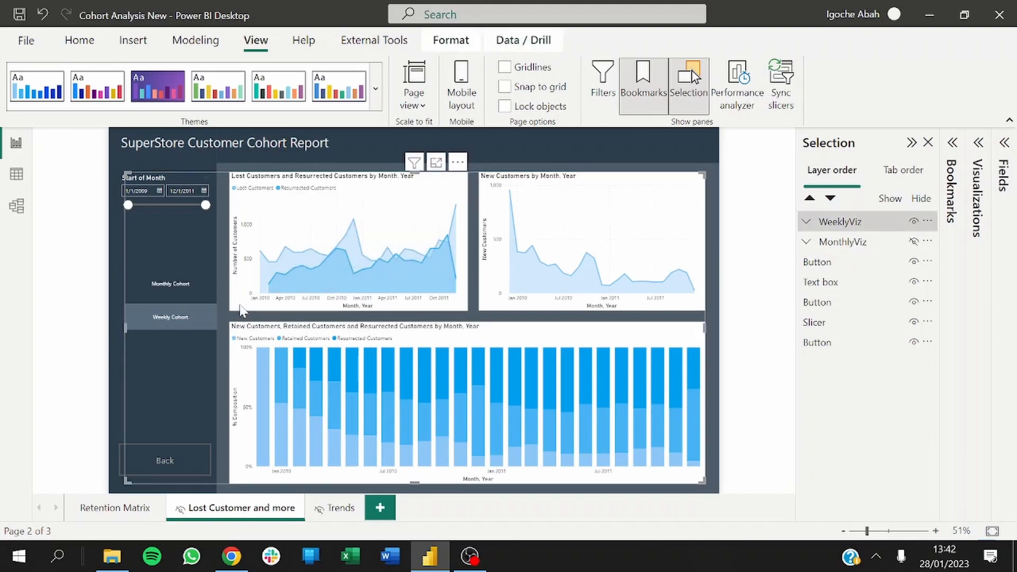
pyautogui.click(258, 311)
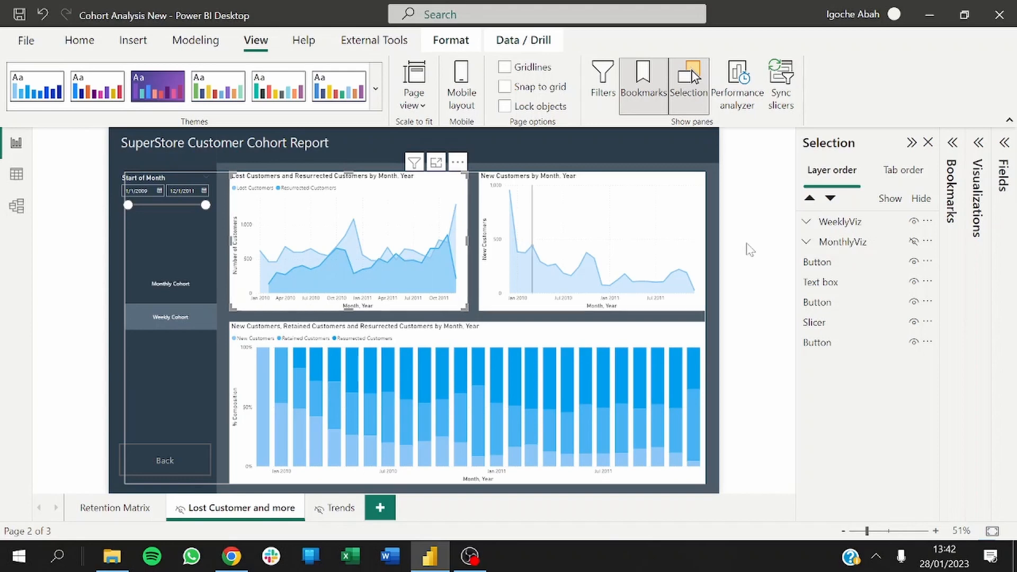
pyautogui.click(912, 143)
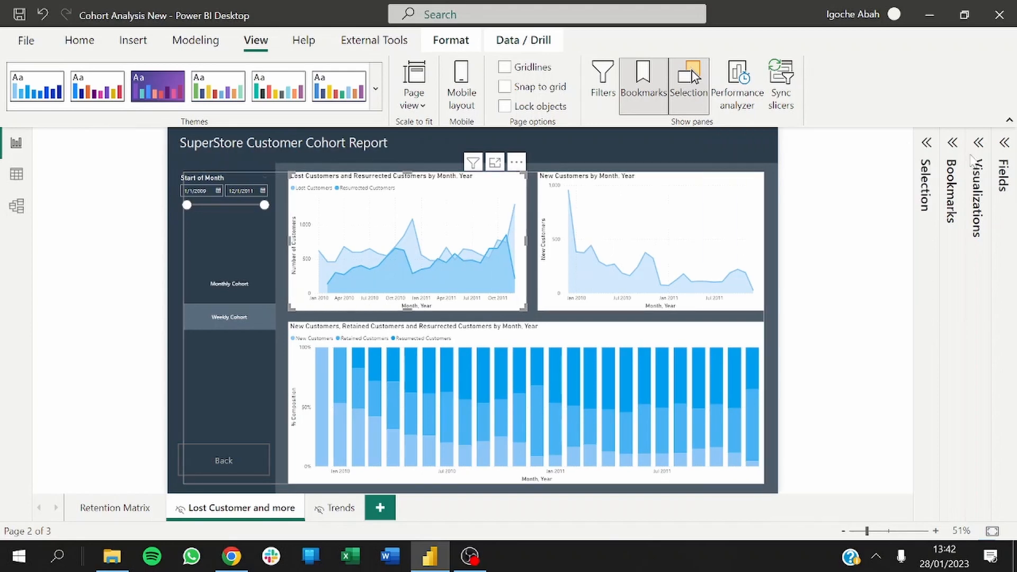
pyautogui.click(1004, 143)
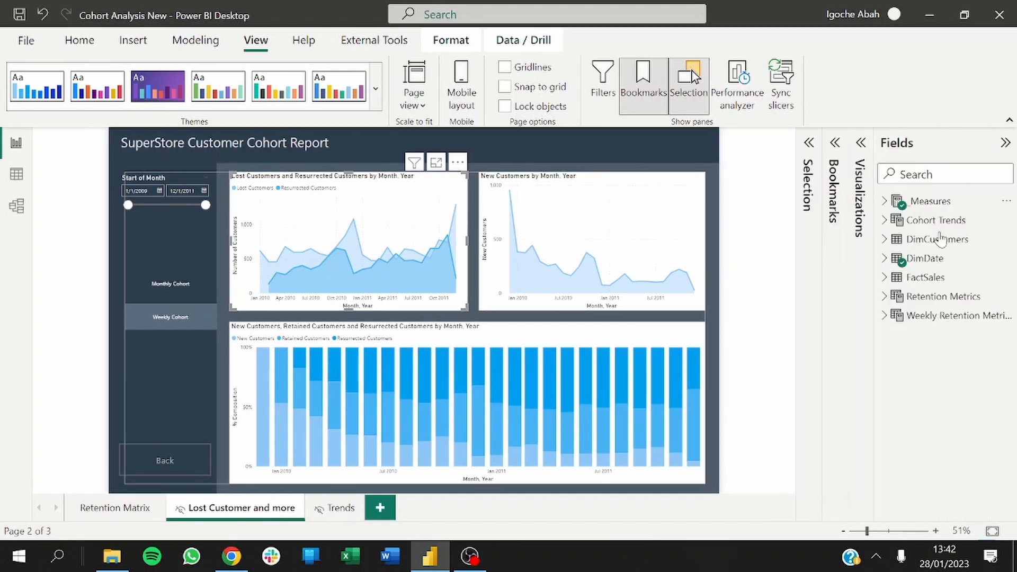
pyautogui.click(885, 201)
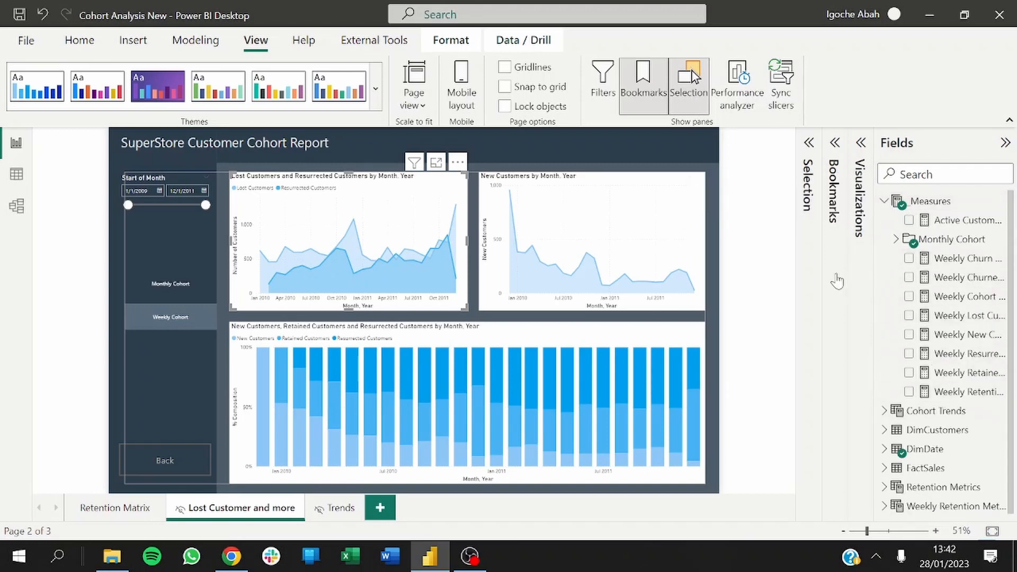
pyautogui.moveTo(871, 271); pyautogui.dragTo(817, 272)
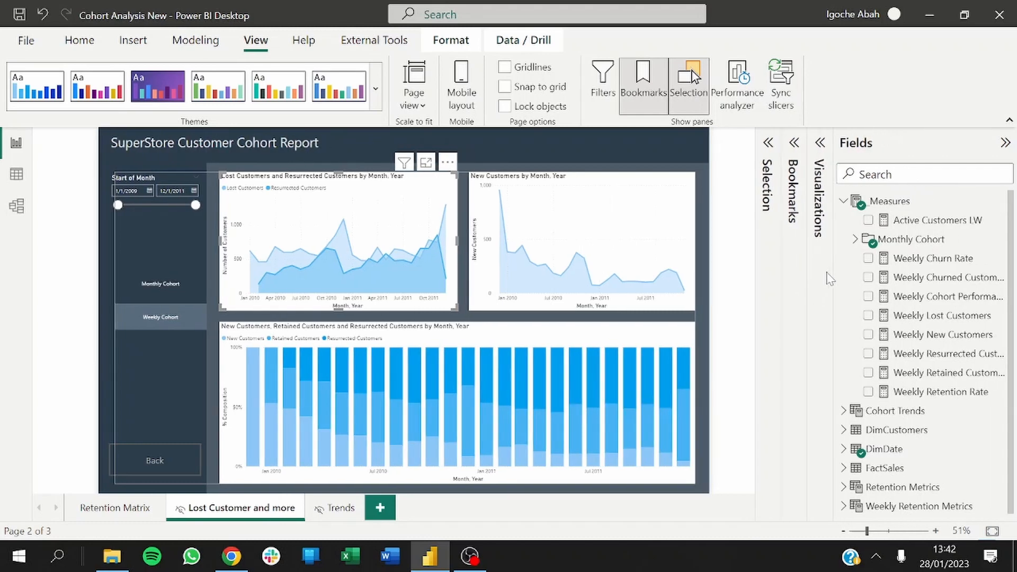
pyautogui.click(839, 241)
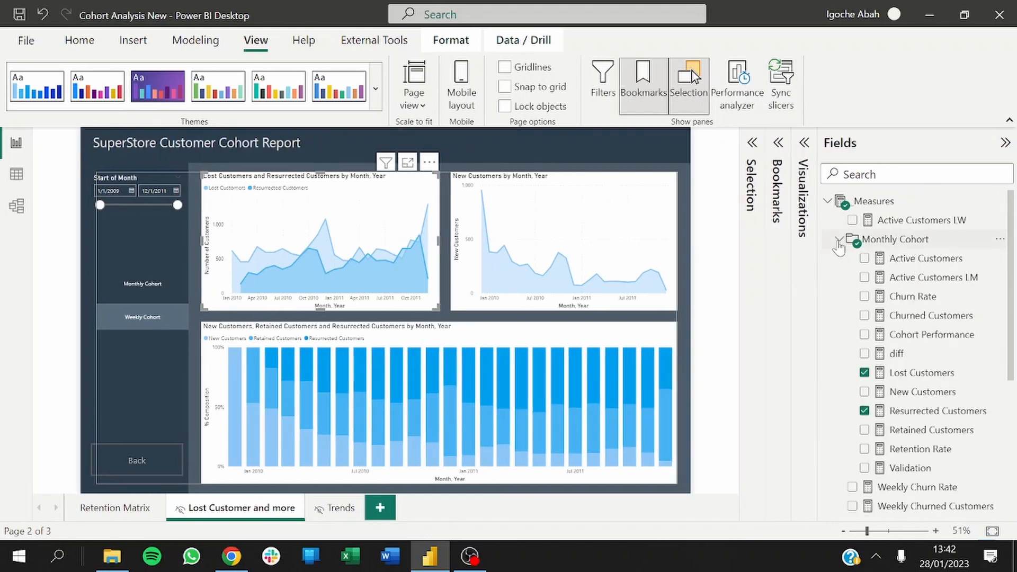
pyautogui.click(839, 241)
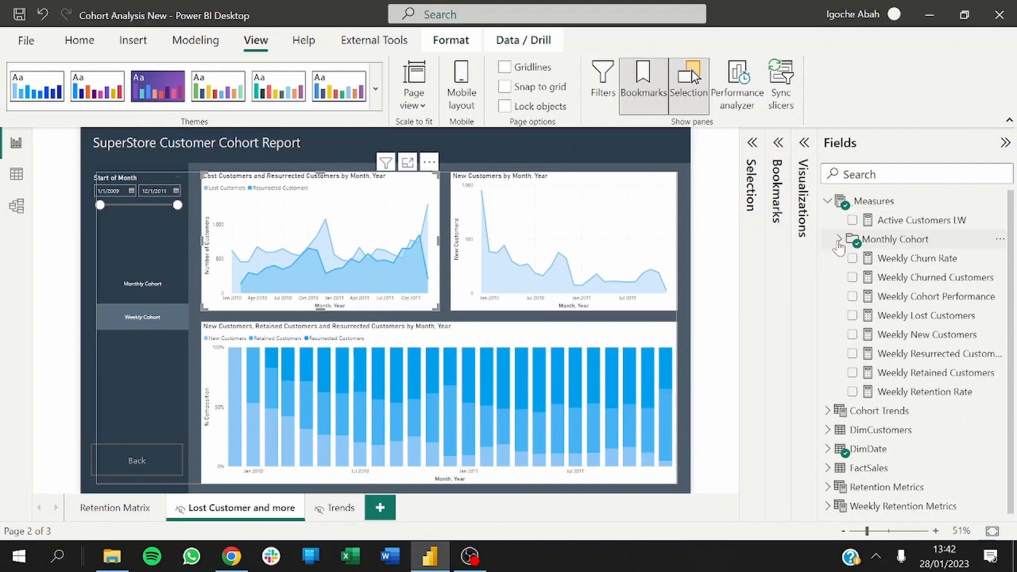
# In the model view, place Active Customers LW and all the loose weekly measures in a display folder named Weekly Cohort.
pyautogui.click(16, 207)
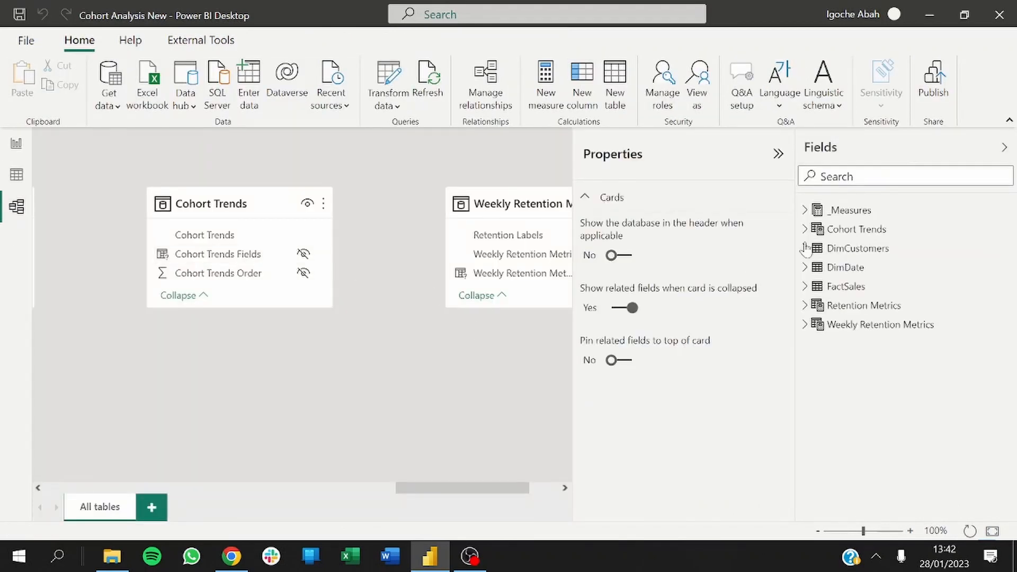
pyautogui.click(805, 212)
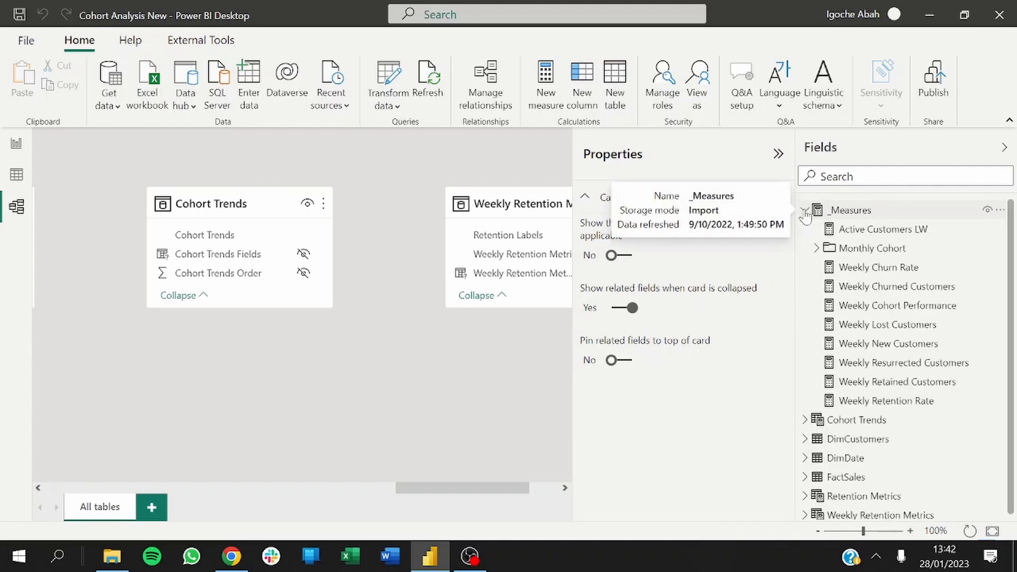
pyautogui.click(854, 233)
pyautogui.click(854, 267)
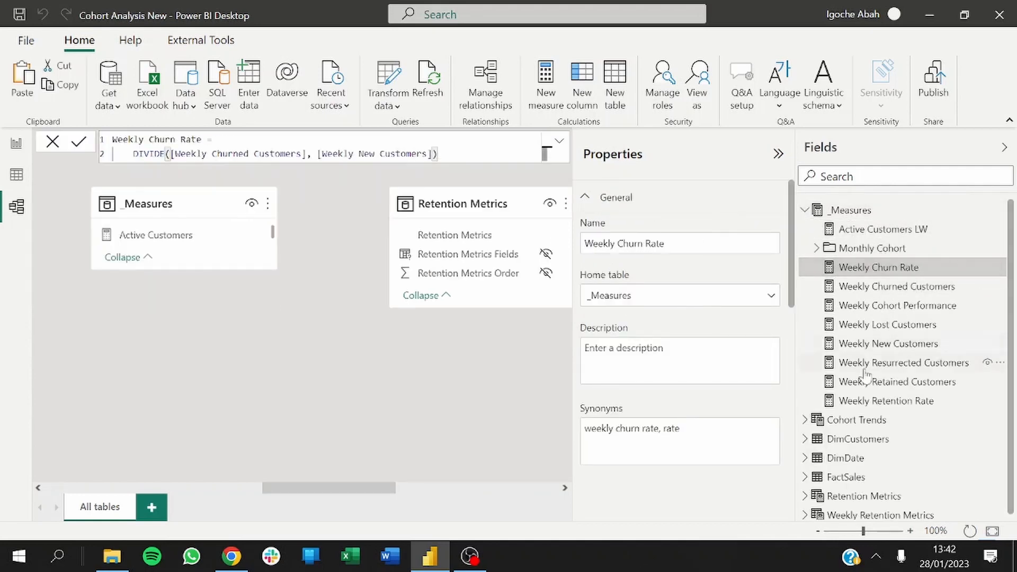
pyautogui.keyDown('shift'); pyautogui.click(867, 401); pyautogui.keyUp('shift')
pyautogui.keyDown('ctrl'); pyautogui.click(859, 230); pyautogui.keyUp('ctrl')
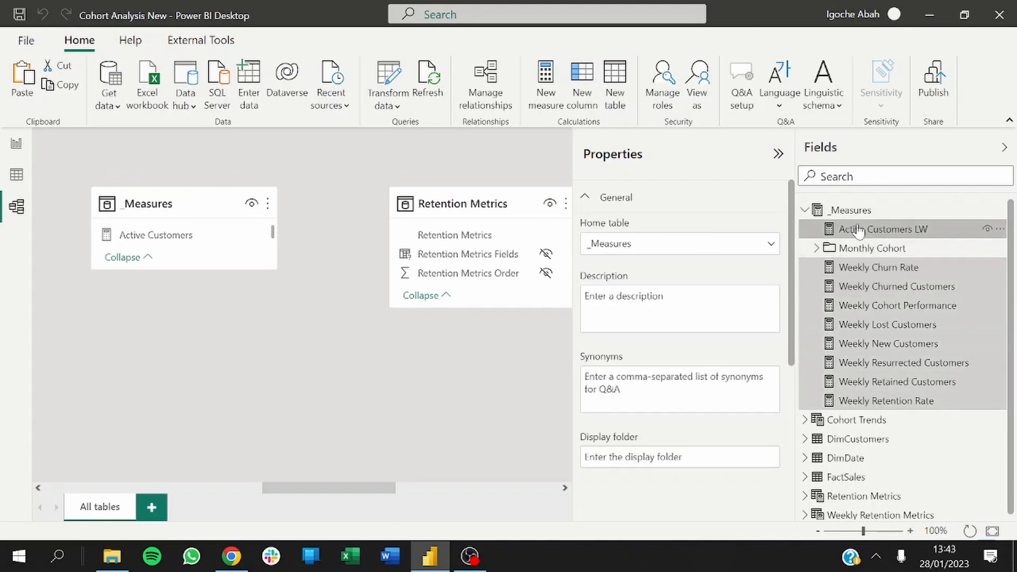
pyautogui.click(585, 457)
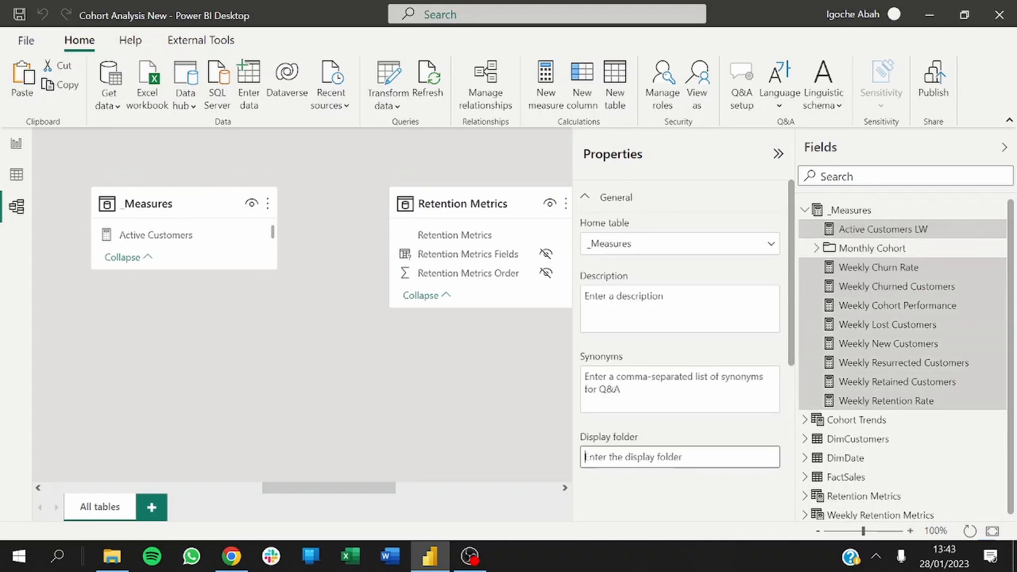
pyautogui.write('Weekly ')
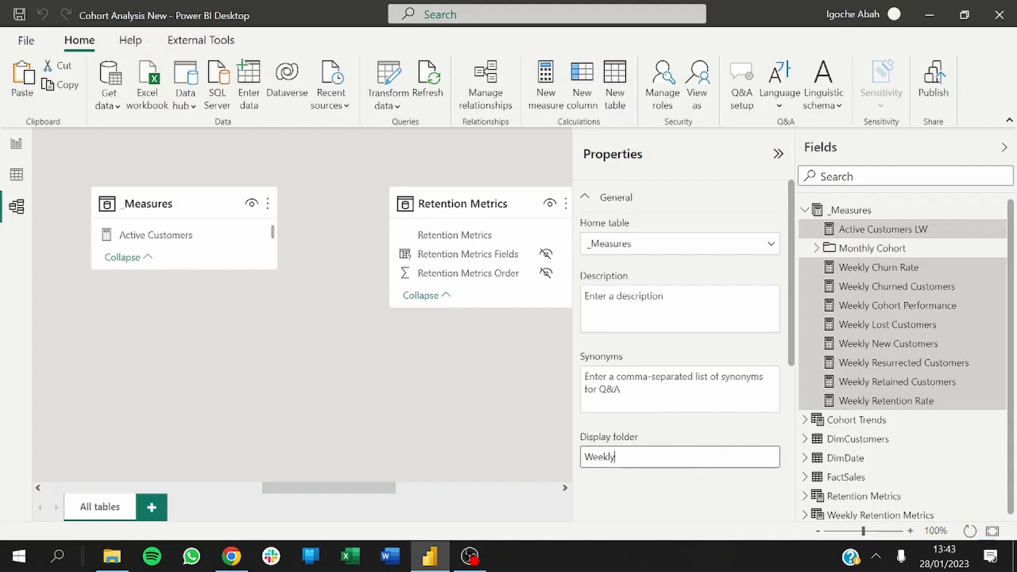
pyautogui.write('Cohort')
pyautogui.press('Return')
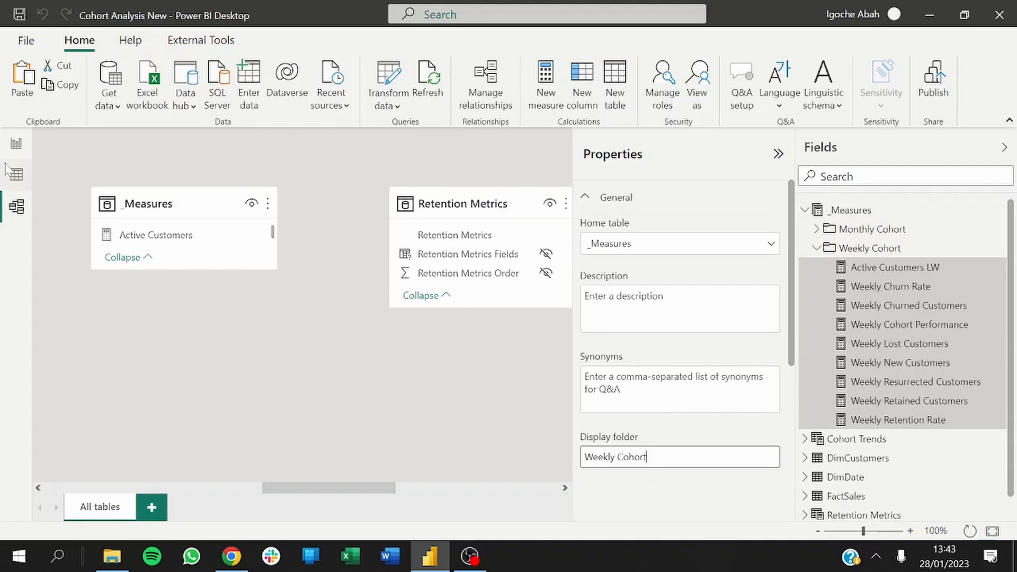
# Back on the report page, replace Month, Year with DimDate's Start of Week on the Lost and Resurrected Customers chart's X-axis.
pyautogui.click(16, 144)
pyautogui.click(840, 239)
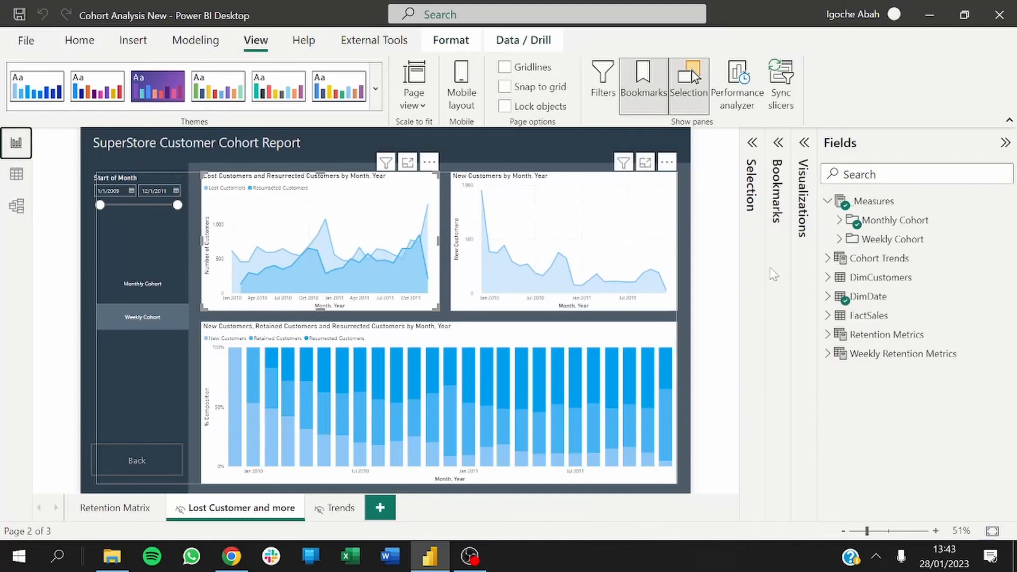
pyautogui.click(838, 239)
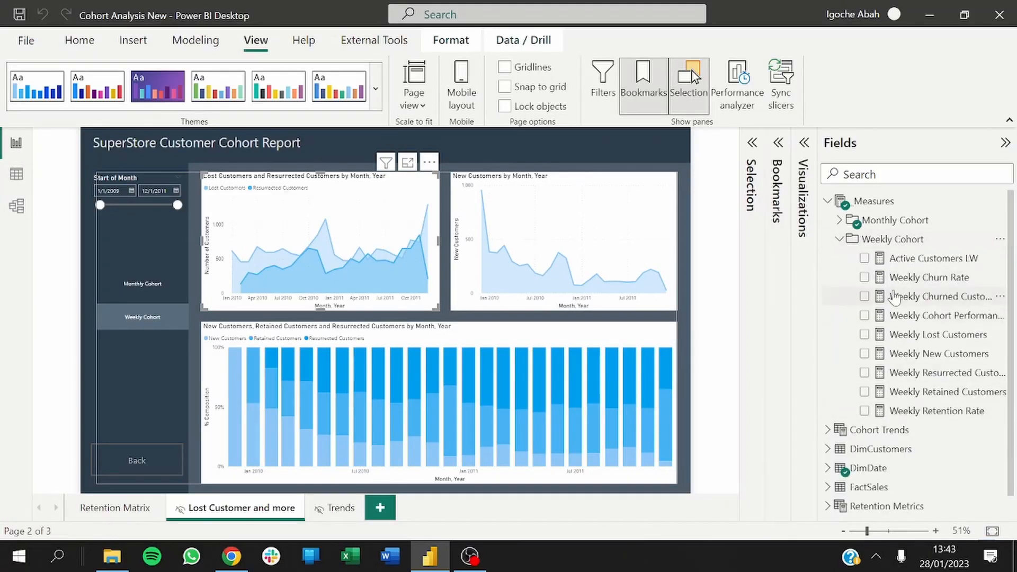
pyautogui.click(806, 146)
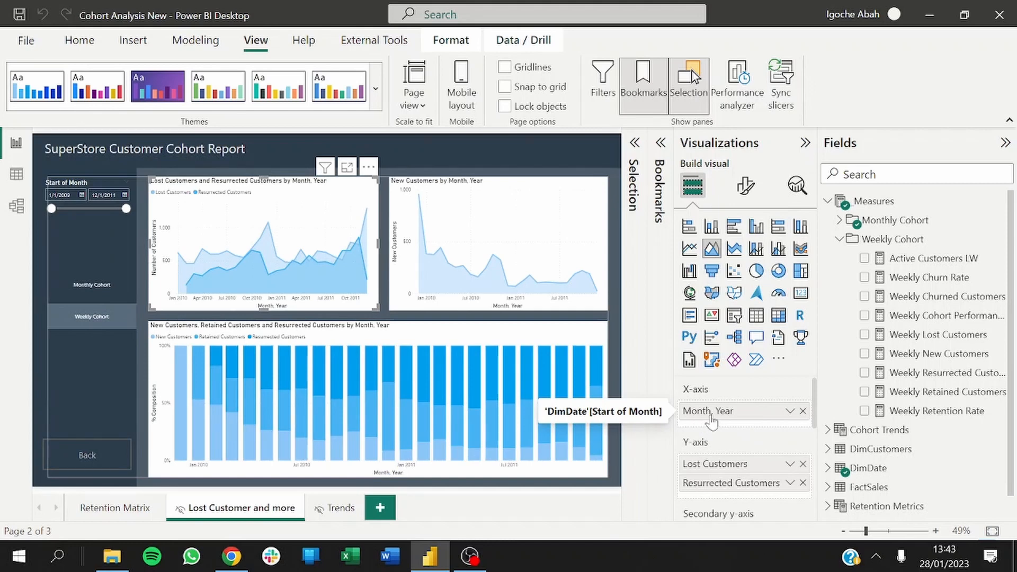
pyautogui.click(803, 412)
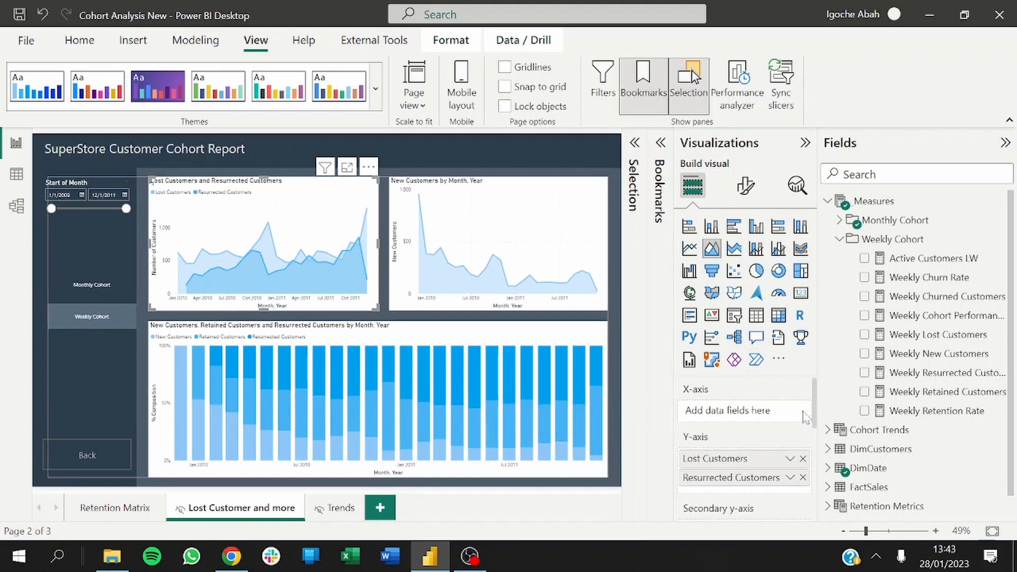
pyautogui.click(828, 467)
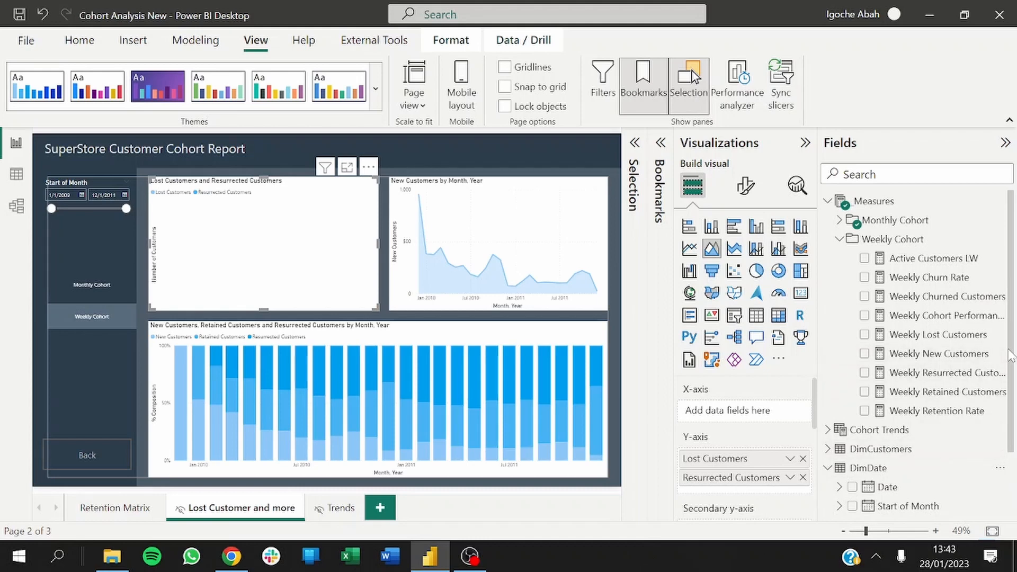
pyautogui.scroll(-3, 1007, 356)
pyautogui.moveTo(907, 451); pyautogui.dragTo(763, 413)
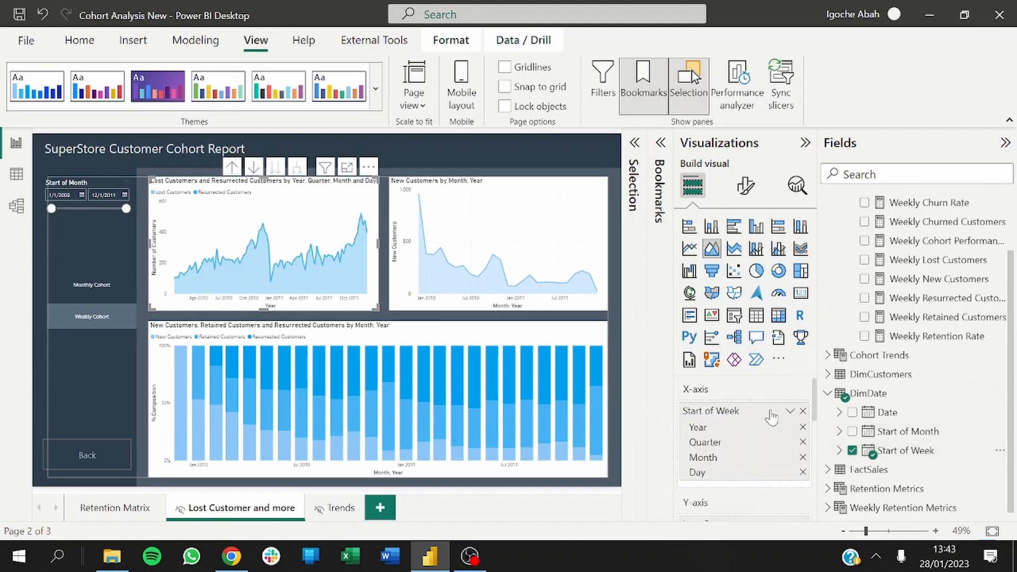
# Switch the chart's X-axis field from Date Hierarchy to the plain Start of Week date.
pyautogui.click(790, 411)
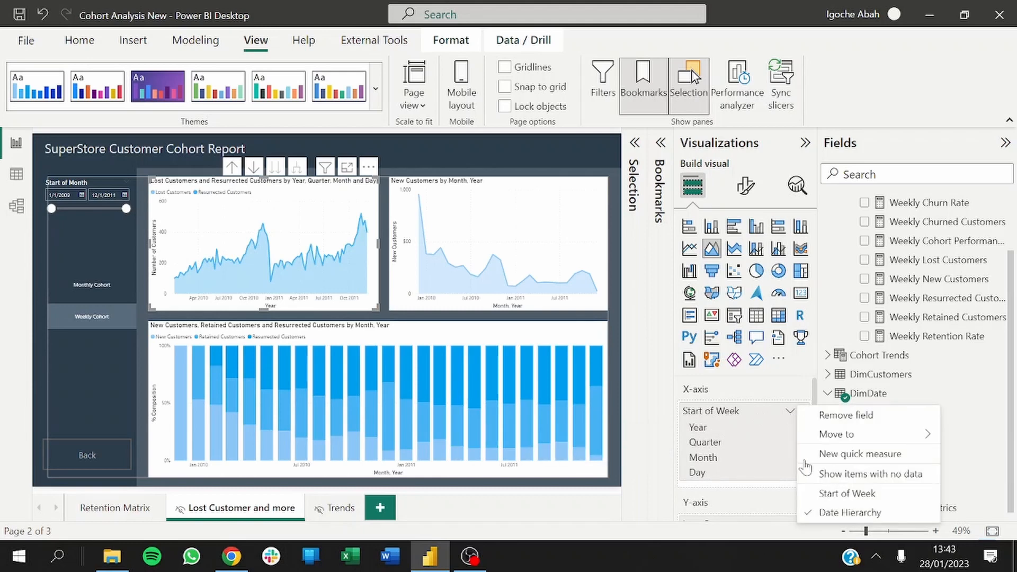
pyautogui.click(820, 512)
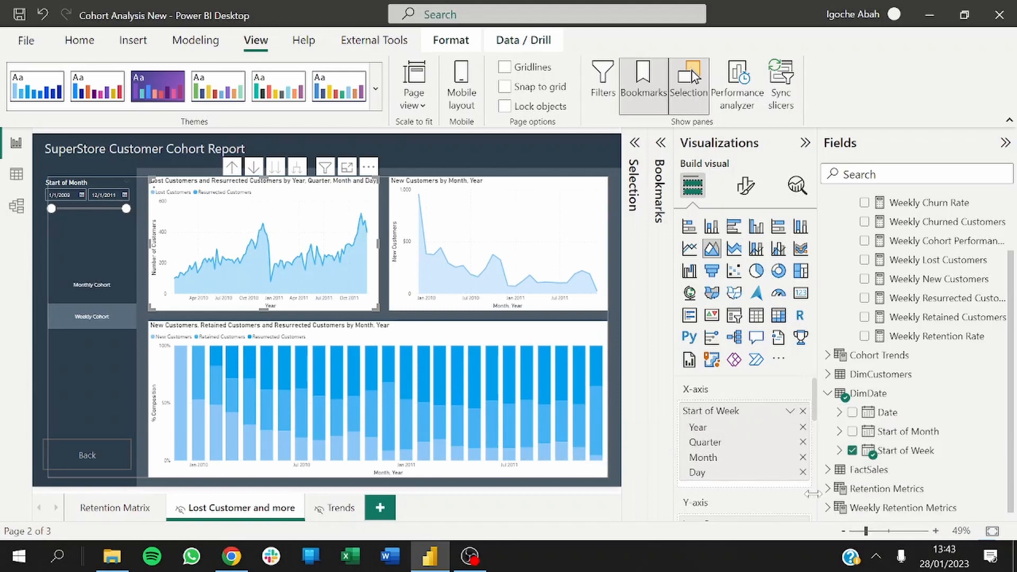
pyautogui.click(790, 411)
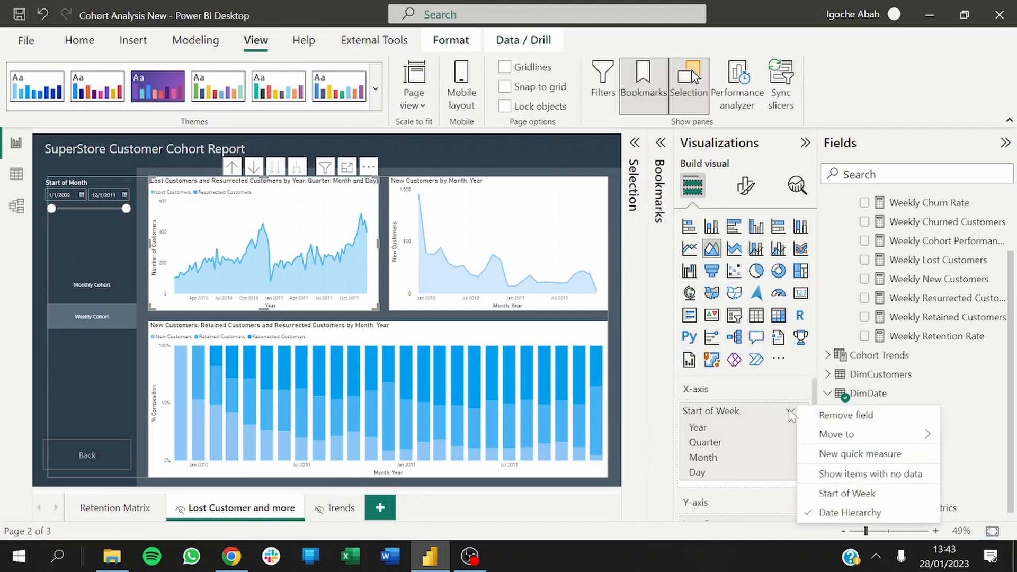
pyautogui.click(845, 496)
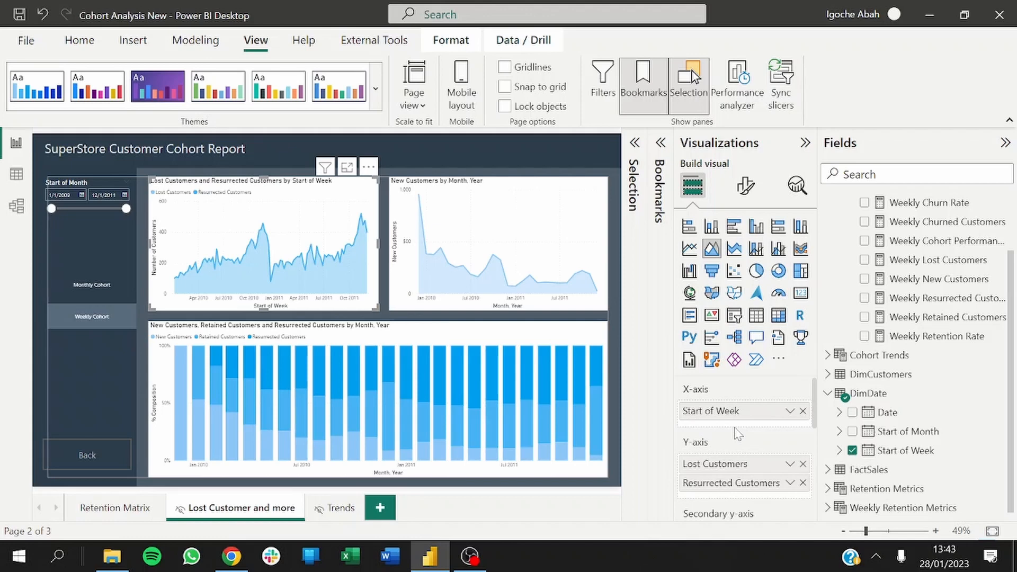
# Replace the chart's Y-axis measures with Weekly Lost Customers and Weekly Resurrected Customers.
pyautogui.click(802, 465)
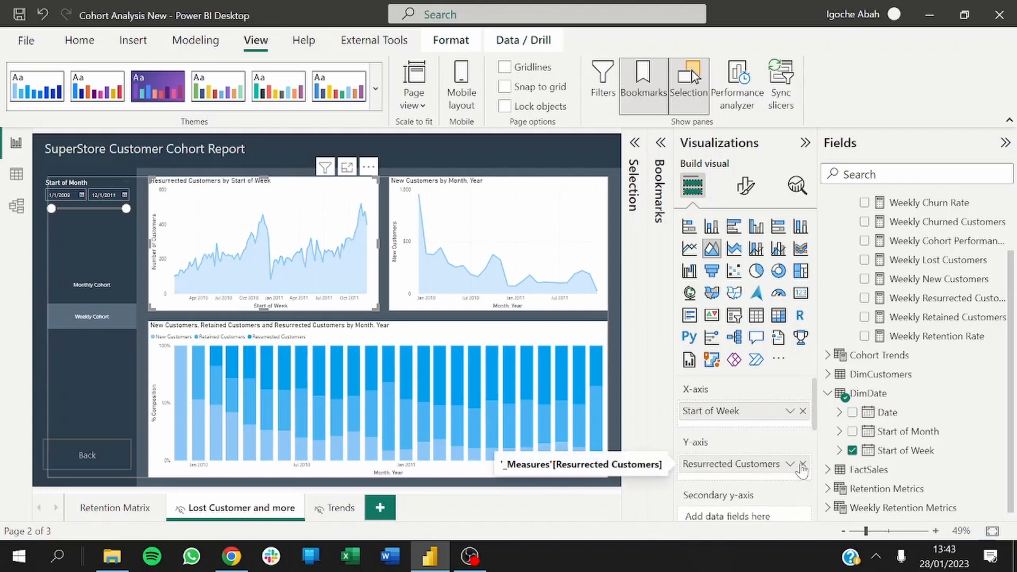
pyautogui.click(804, 464)
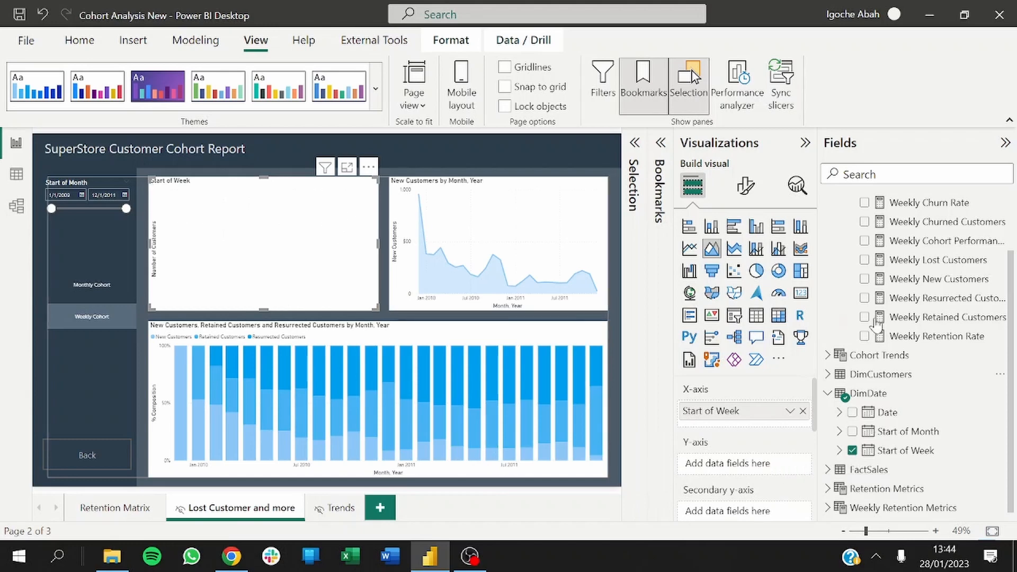
pyautogui.click(865, 260)
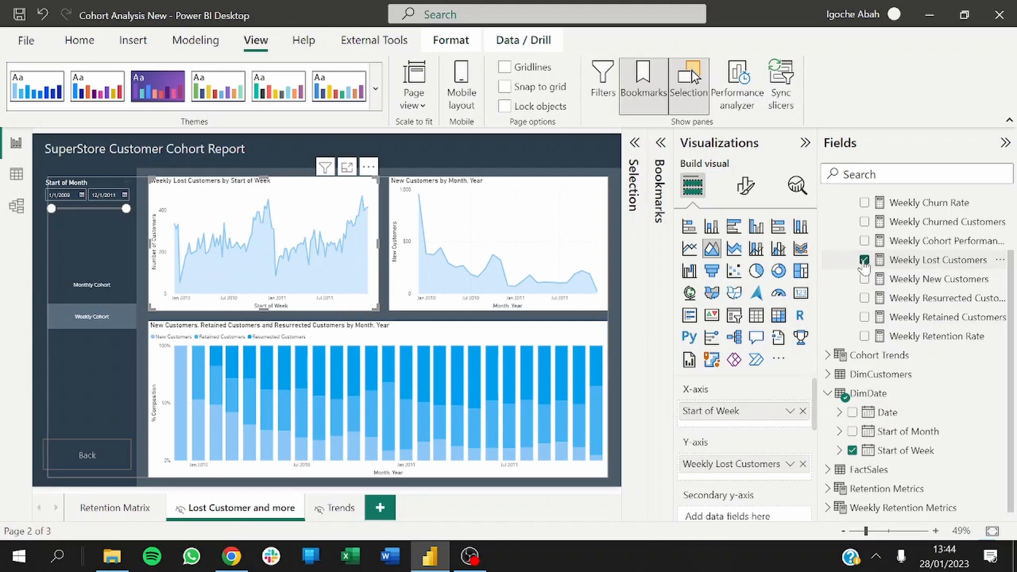
pyautogui.click(865, 298)
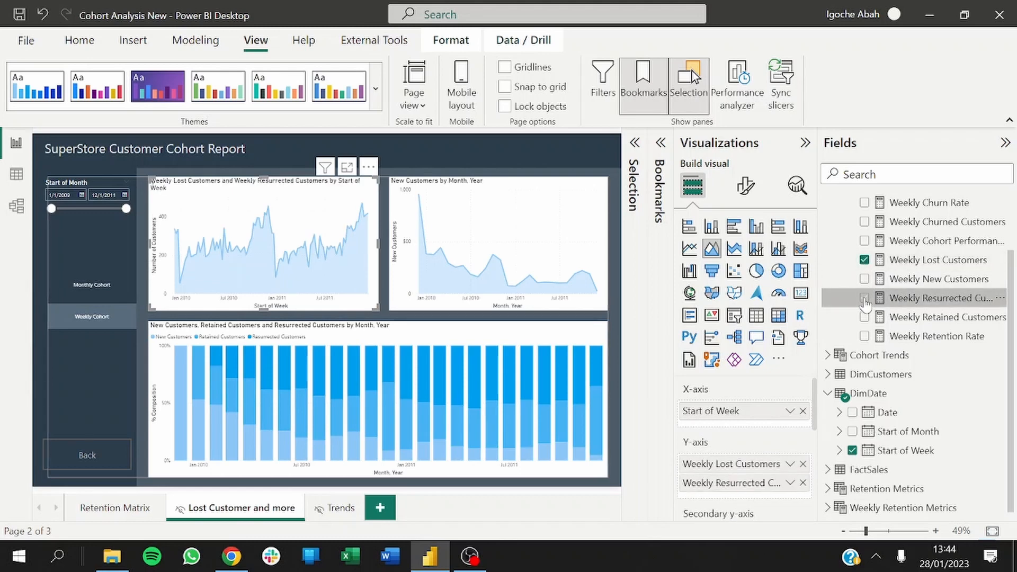
# Rename the Weekly Lost Customers field to Lost Customers for this visual.
pyautogui.doubleClick(713, 466)
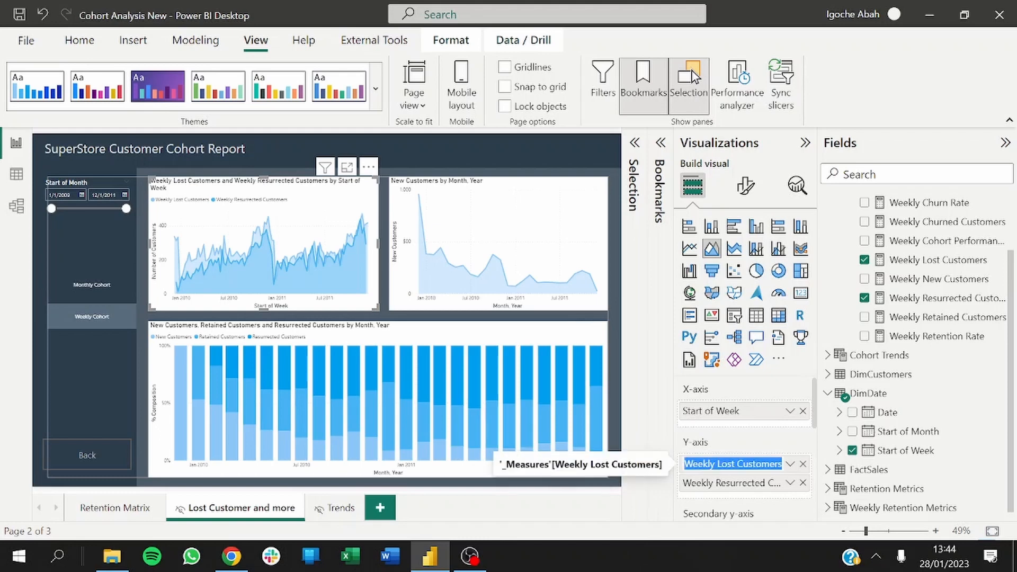
pyautogui.click(717, 465)
pyautogui.press('BackSpace')
pyautogui.press('BackSpace')
pyautogui.press('BackSpace')
pyautogui.press('BackSpace')
pyautogui.press('BackSpace')
pyautogui.press('BackSpace')
pyautogui.press('BackSpace')
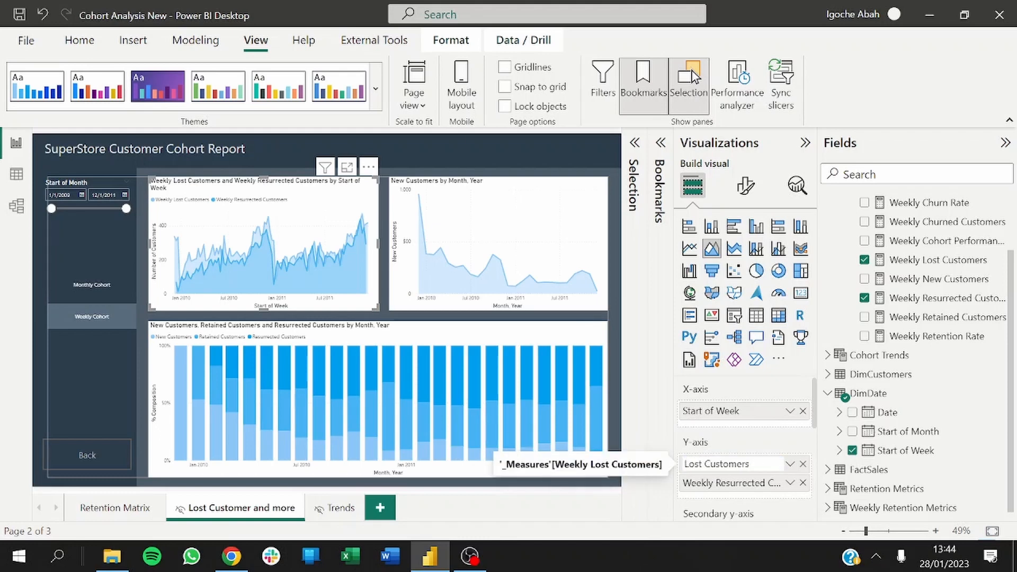
pyautogui.press('Return')
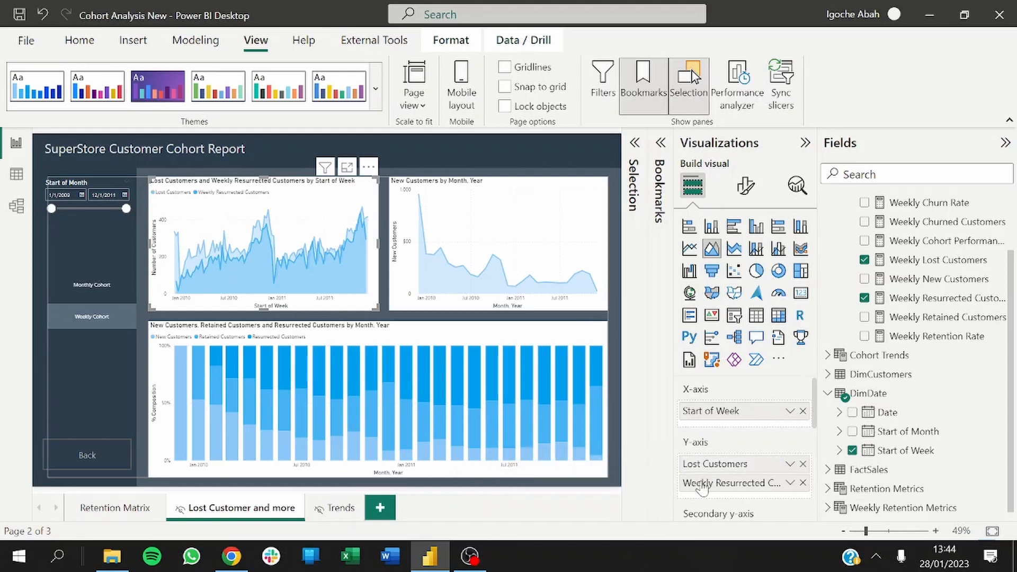
# Rename the Weekly Resurrected Customers field to Resurrected Customers for this visual.
pyautogui.doubleClick(702, 487)
pyautogui.click(705, 483)
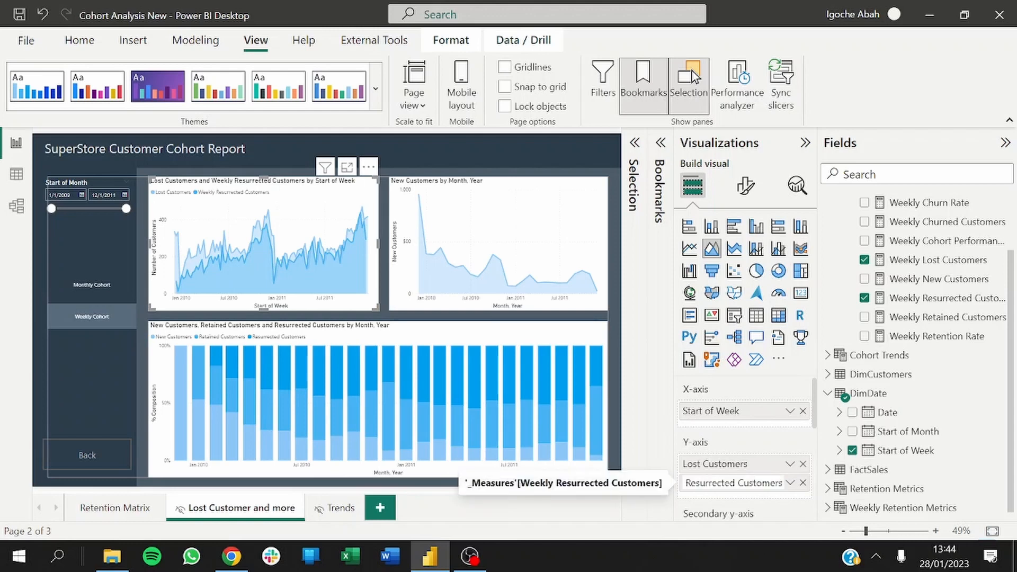
pyautogui.press('Left')
pyautogui.press('Left')
pyautogui.press('Left')
pyautogui.press('Left')
pyautogui.press('Left')
pyautogui.press('Left')
pyautogui.press('Left')
pyautogui.press('Left')
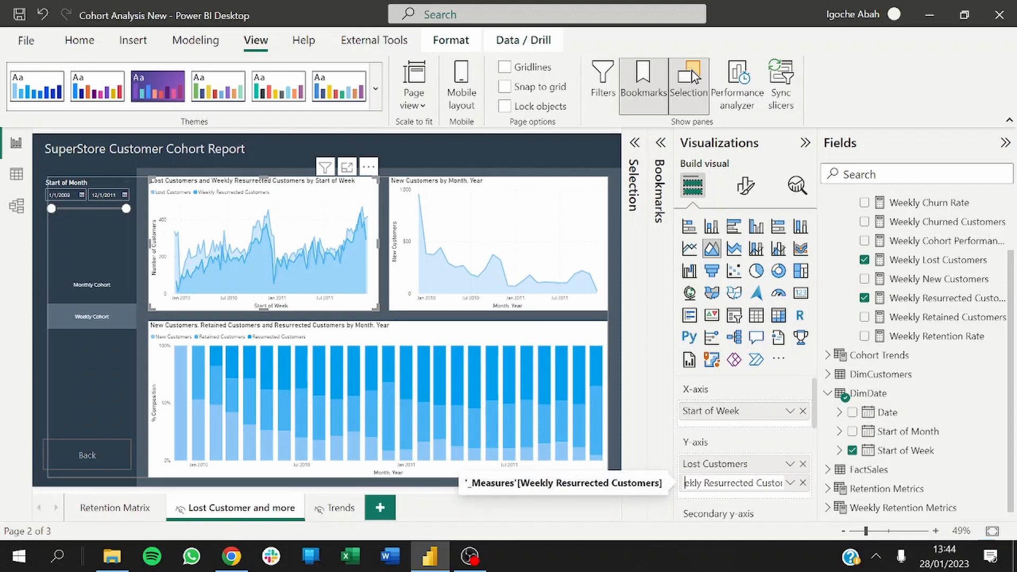
pyautogui.press('BackSpace')
pyautogui.press('BackSpace')
pyautogui.press('BackSpace')
pyautogui.press('BackSpace')
pyautogui.press('BackSpace')
pyautogui.press('BackSpace')
pyautogui.press('BackSpace')
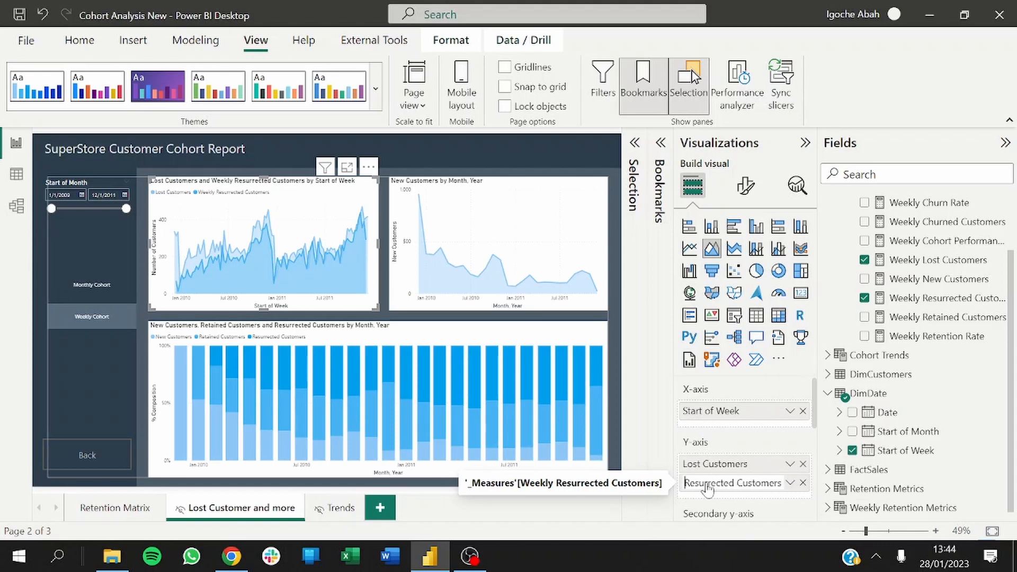
pyautogui.press('Return')
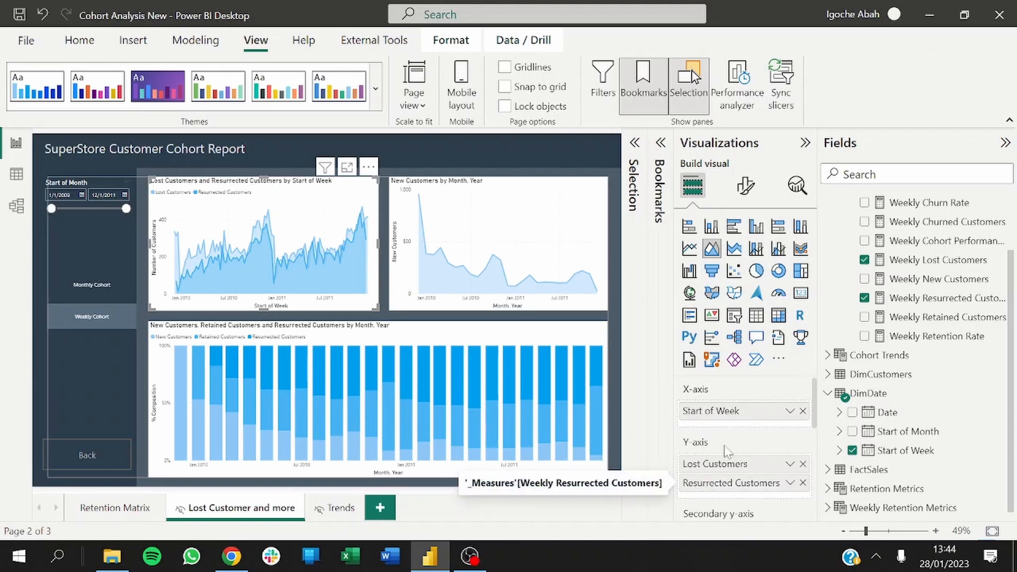
# Rebuild the New Customers chart with the plain Start of Week date on the X-axis and Weekly New Customers, labelled New Customers, on the Y-axis.
pyautogui.click(383, 316)
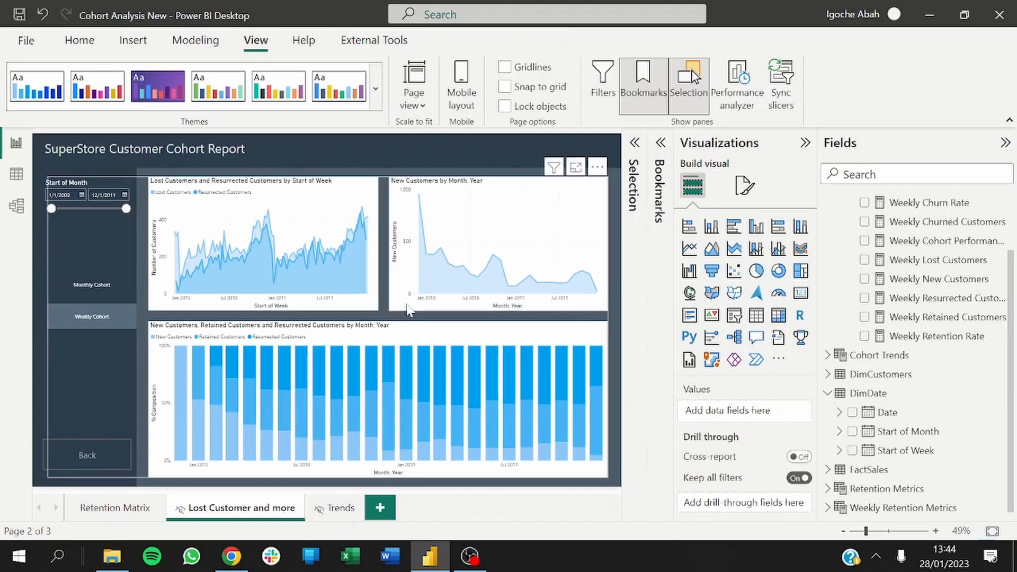
pyautogui.click(408, 310)
pyautogui.click(431, 310)
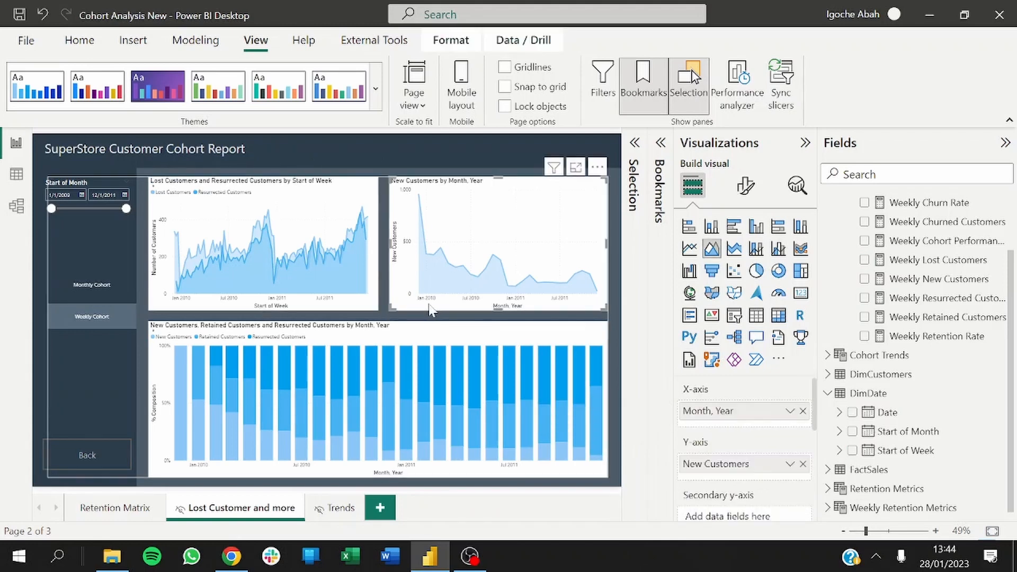
pyautogui.click(804, 412)
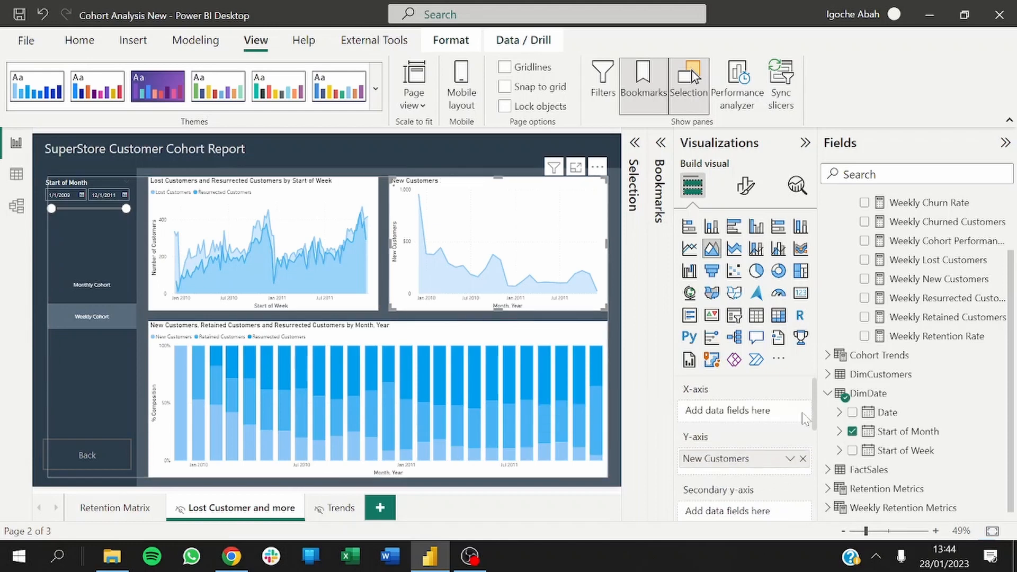
pyautogui.click(803, 459)
pyautogui.moveTo(866, 456); pyautogui.dragTo(772, 416)
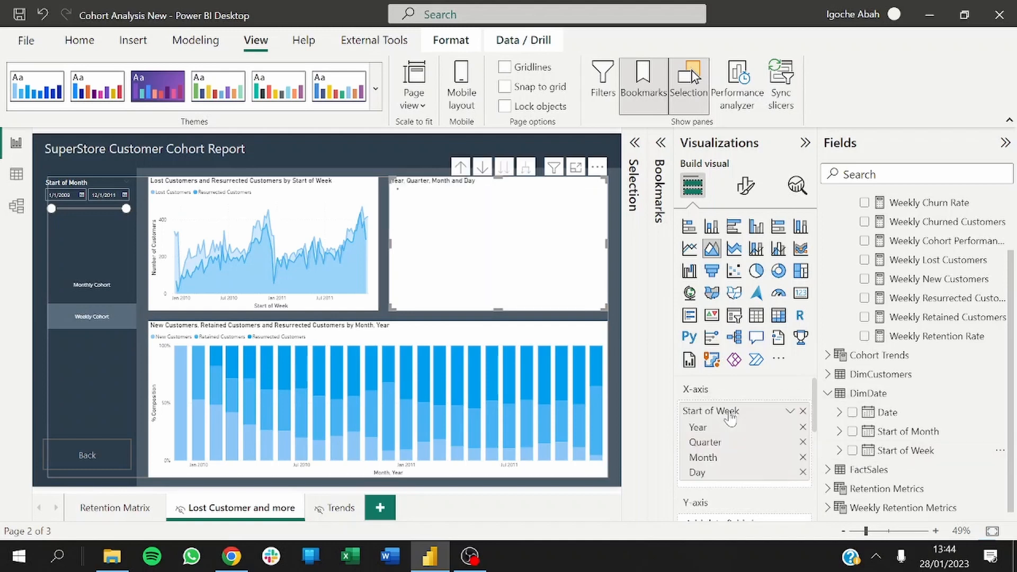
pyautogui.click(790, 412)
pyautogui.click(816, 495)
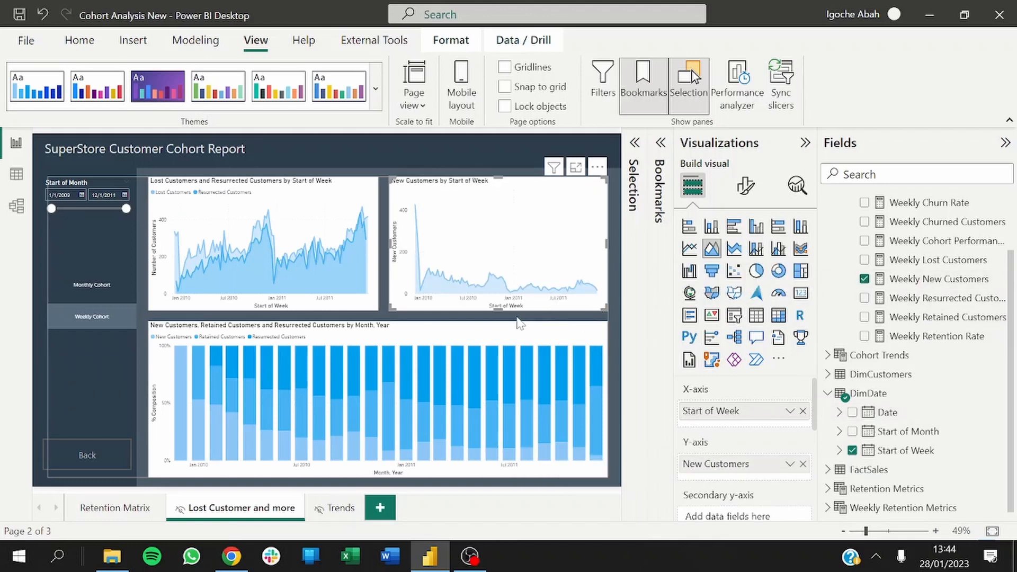
# Remove the Month, Year axis field and all three customer measures from the 100% stacked column chart on the Lost Customer and more page.
pyautogui.click(520, 318)
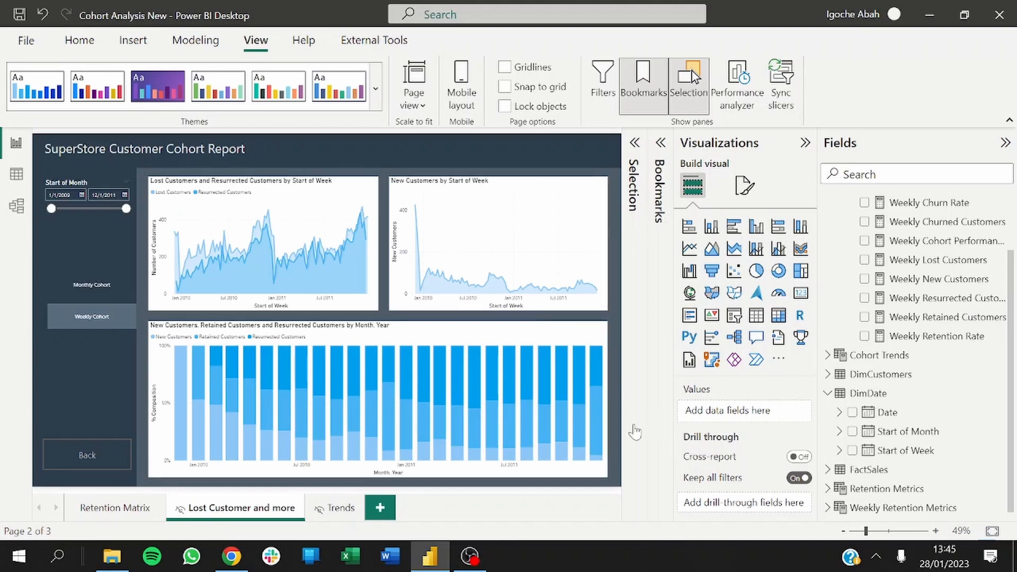
pyautogui.click(414, 477)
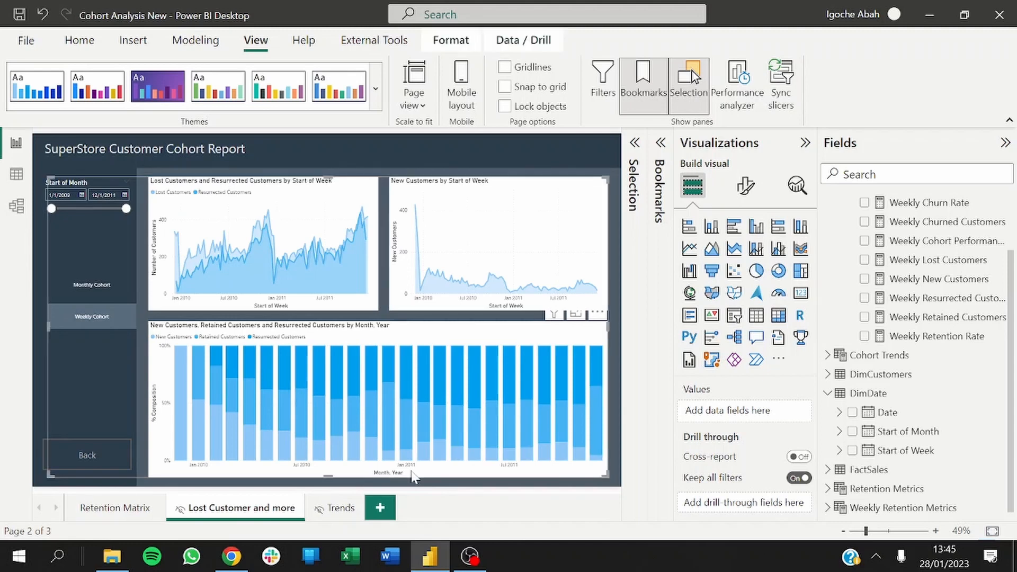
pyautogui.click(507, 474)
pyautogui.click(803, 412)
pyautogui.click(803, 459)
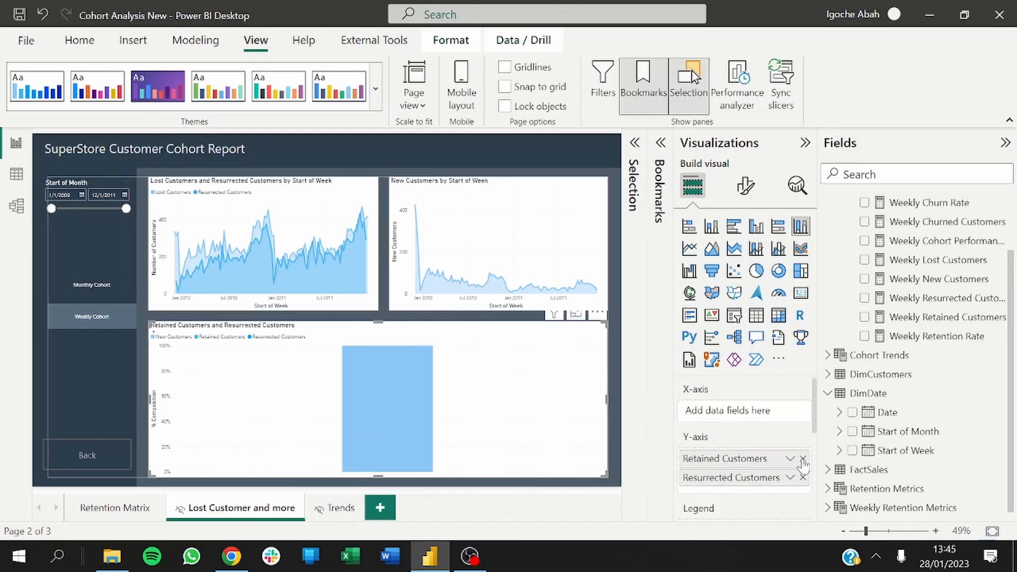
pyautogui.click(803, 458)
pyautogui.click(803, 459)
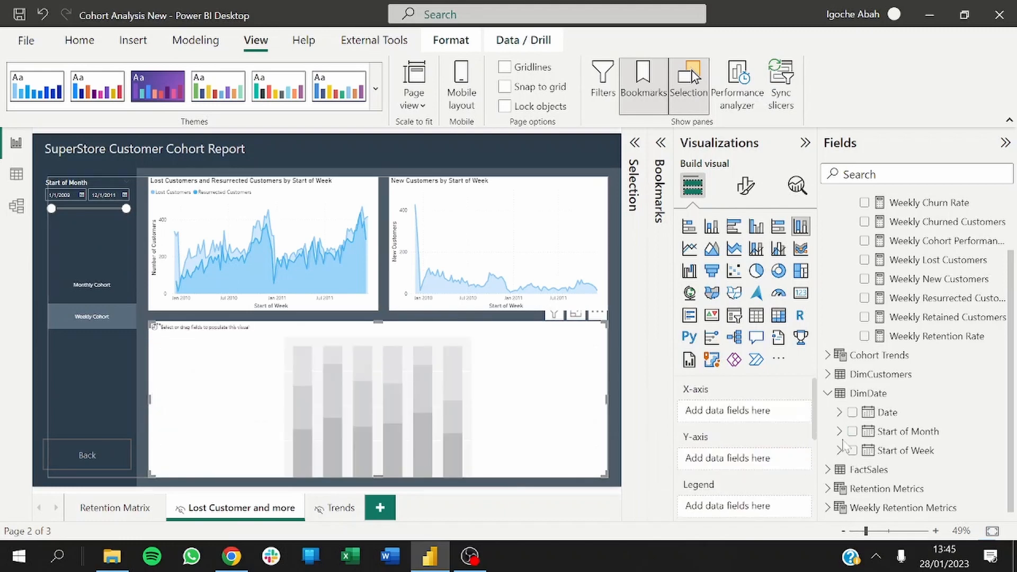
# Put Start of Week on the emptied column chart's X-axis as a plain date instead of a date hierarchy.
pyautogui.moveTo(877, 452); pyautogui.dragTo(742, 416)
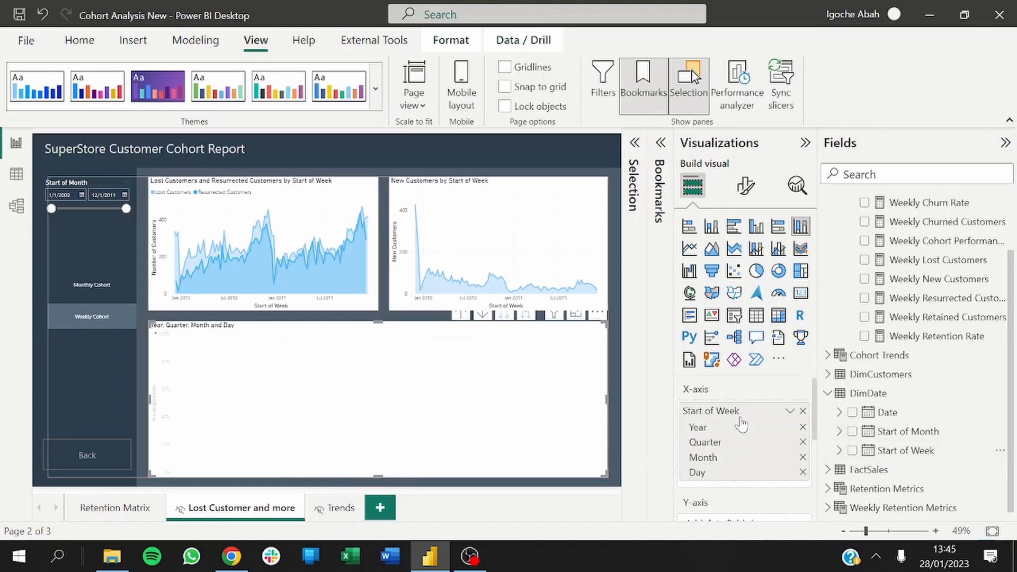
pyautogui.click(789, 412)
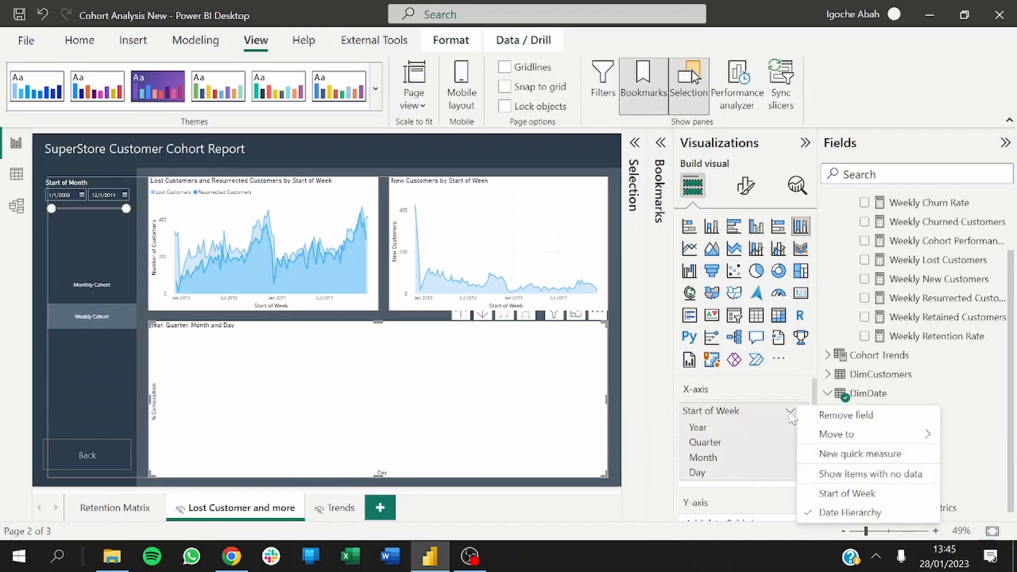
pyautogui.click(829, 496)
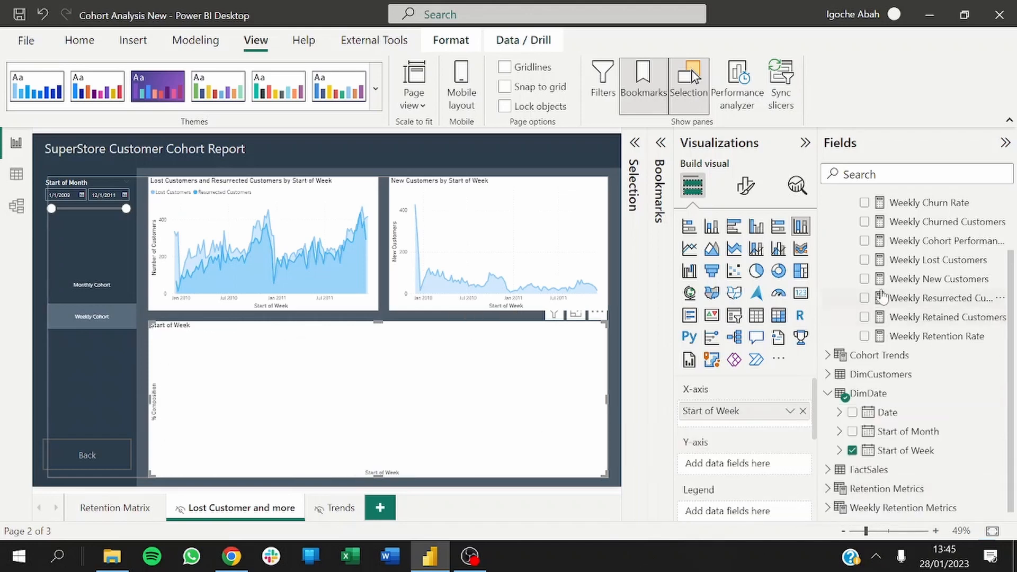
# Add Weekly New Customers, Weekly Retained Customers and Weekly Resurrected Customers to the column chart's Y-axis.
pyautogui.click(865, 280)
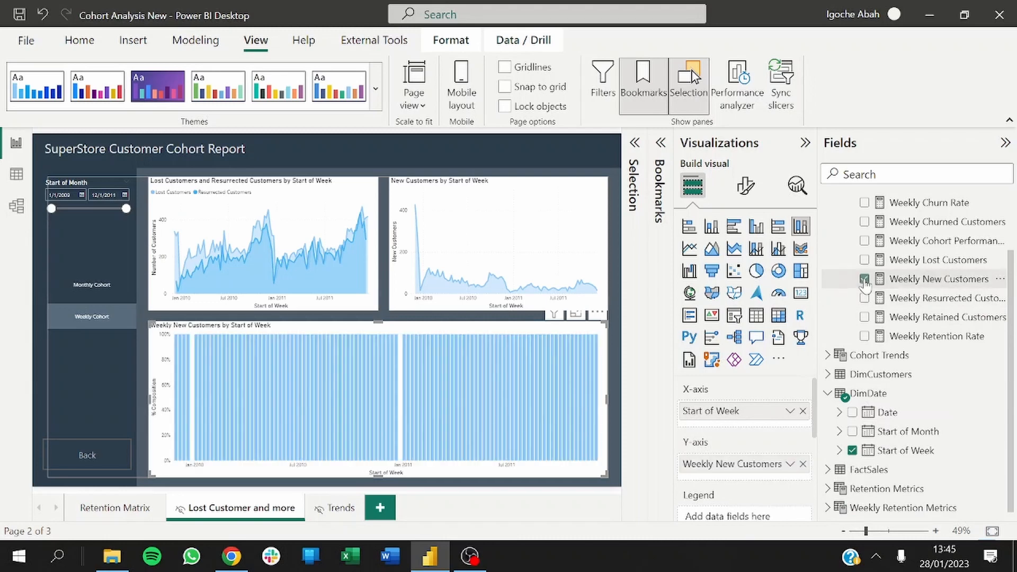
pyautogui.click(864, 320)
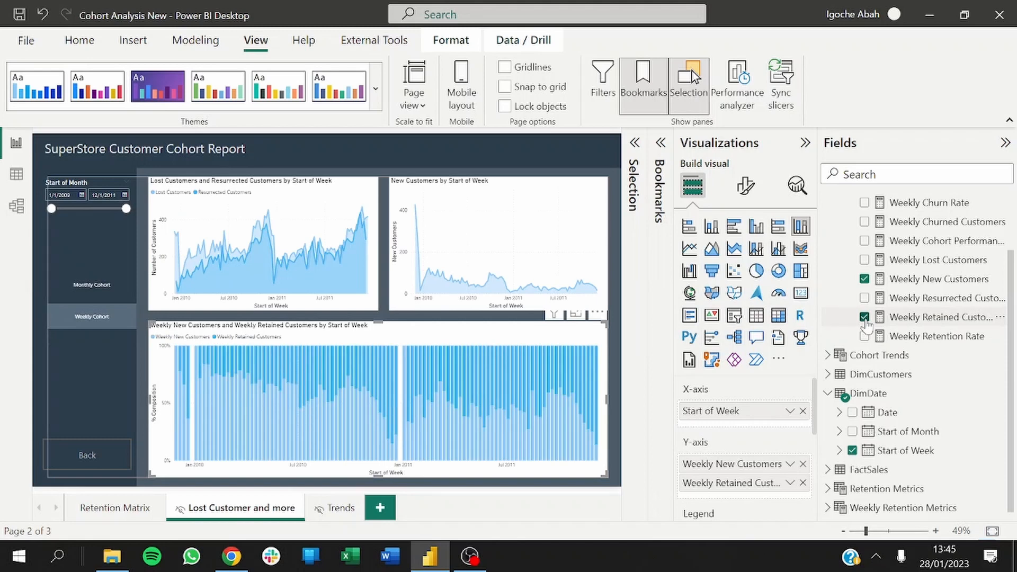
pyautogui.click(865, 300)
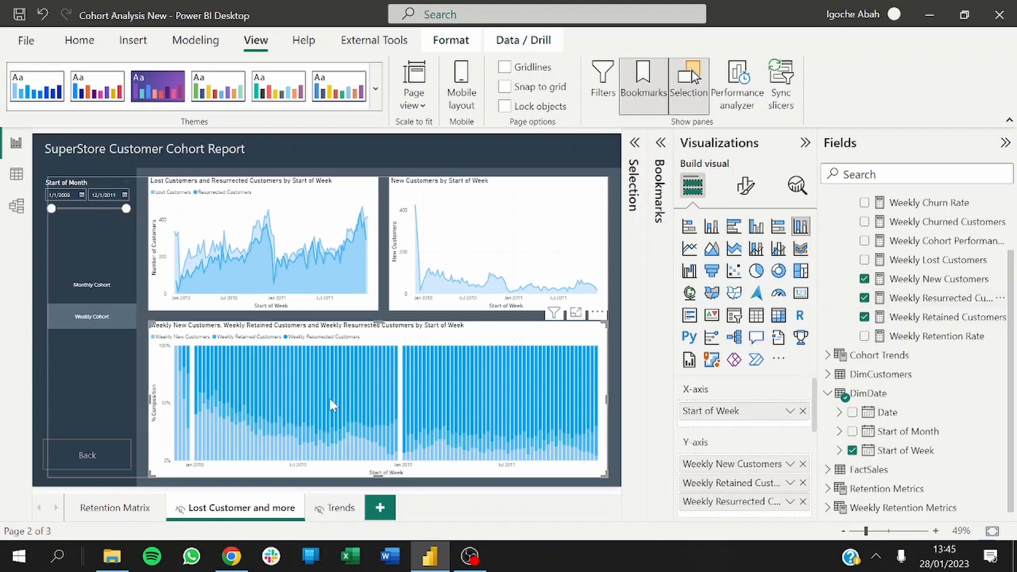
pyautogui.moveTo(253, 399)
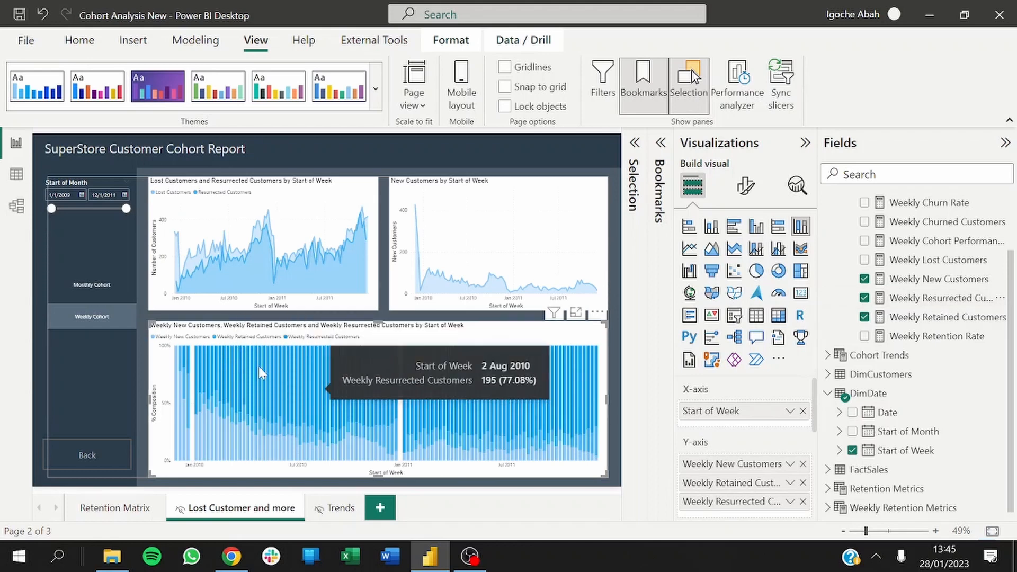
# Replace the Start of Month field in the date slicer with the Date field from DimDate.
pyautogui.click(91, 180)
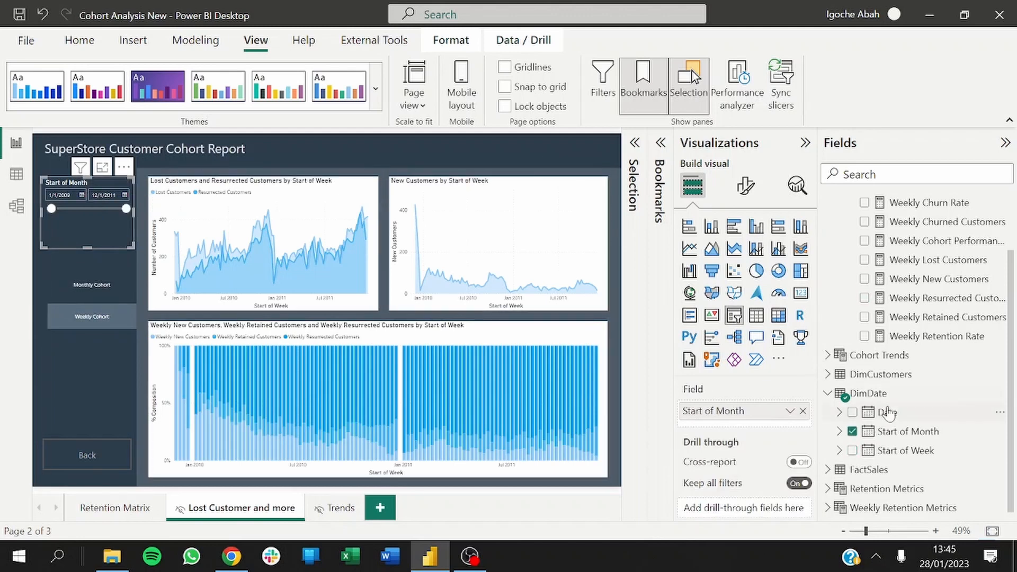
pyautogui.click(852, 432)
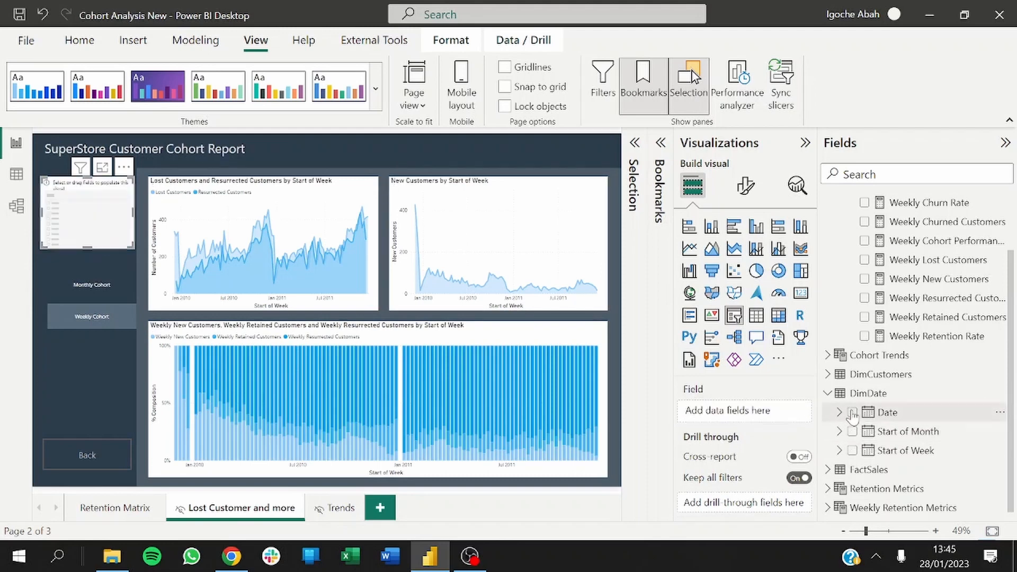
pyautogui.click(852, 414)
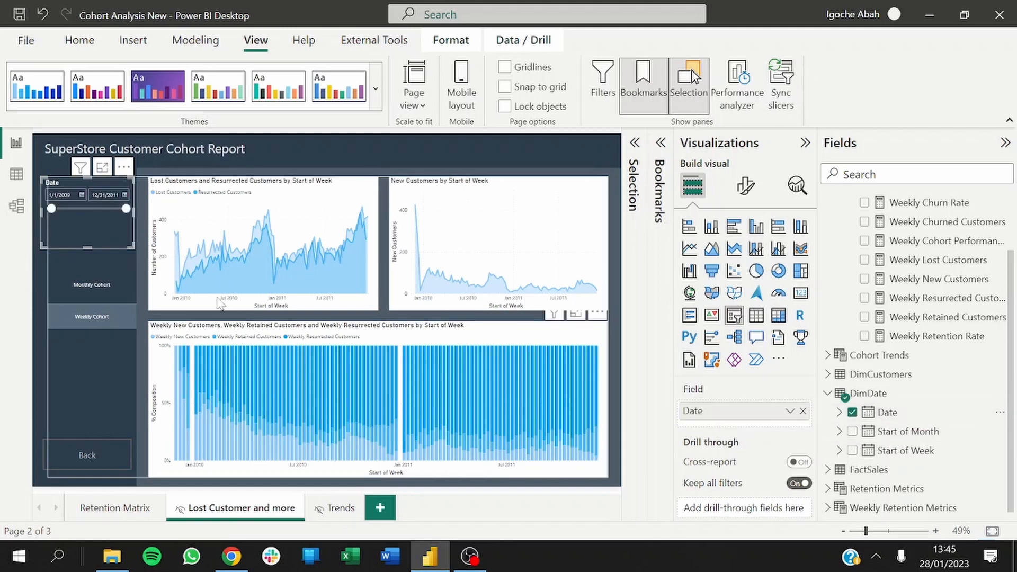
pyautogui.click(143, 204)
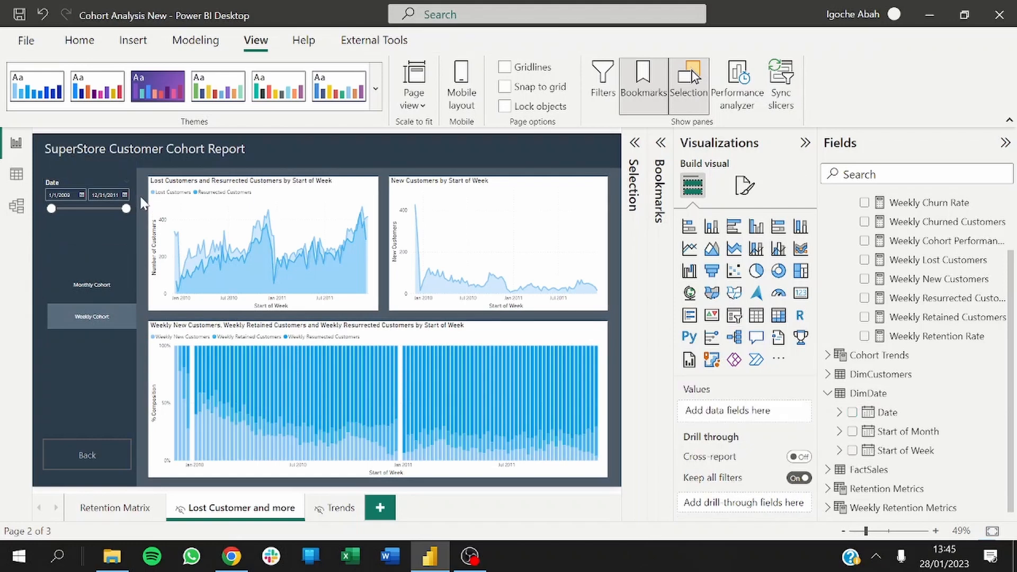
# Test the cohort buttons by switching to the monthly view and back to the weekly view.
pyautogui.keyDown('ctrl'); pyautogui.click(86, 295); pyautogui.keyUp('ctrl')
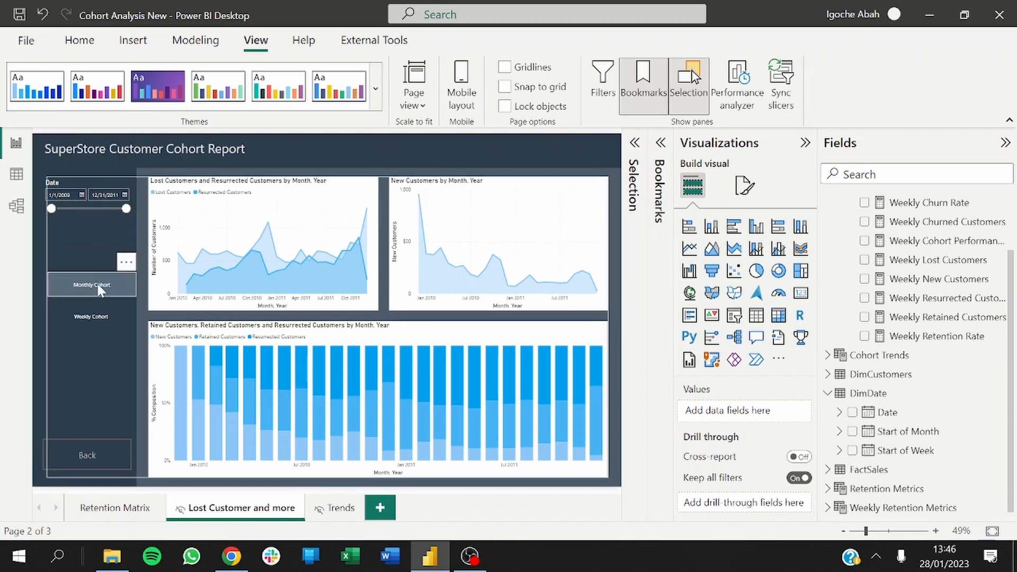
pyautogui.keyDown('ctrl'); pyautogui.click(88, 328); pyautogui.keyUp('ctrl')
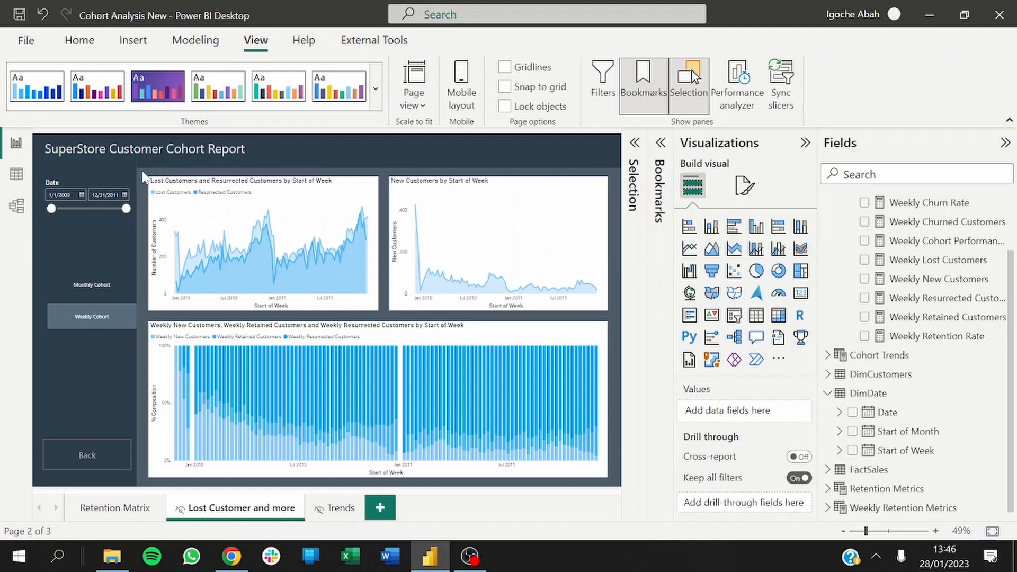
# Remove the word SuperStore from the page title so it reads Customer Cohort Report.
pyautogui.click(107, 149)
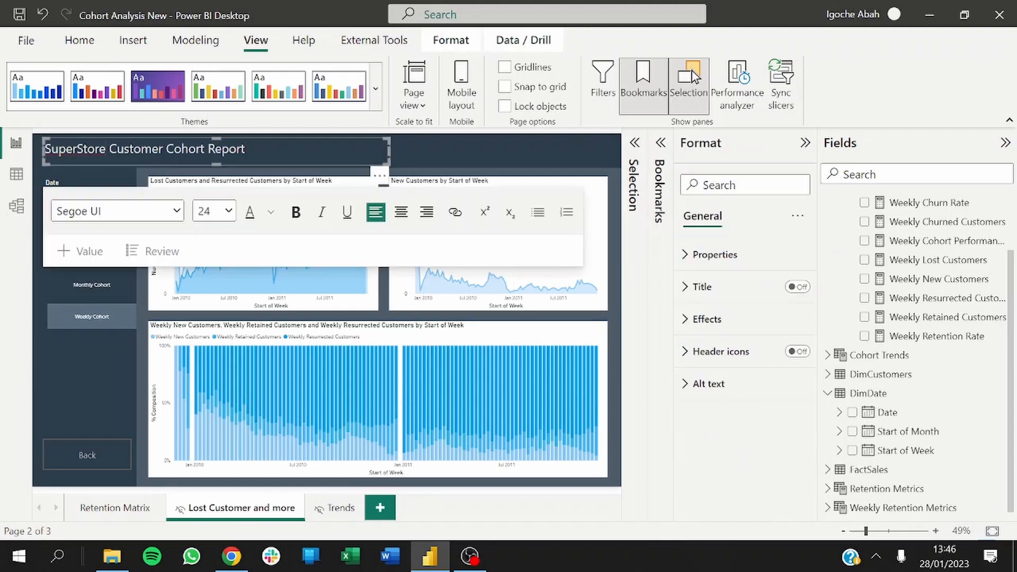
pyautogui.moveTo(106, 149); pyautogui.dragTo(51, 153)
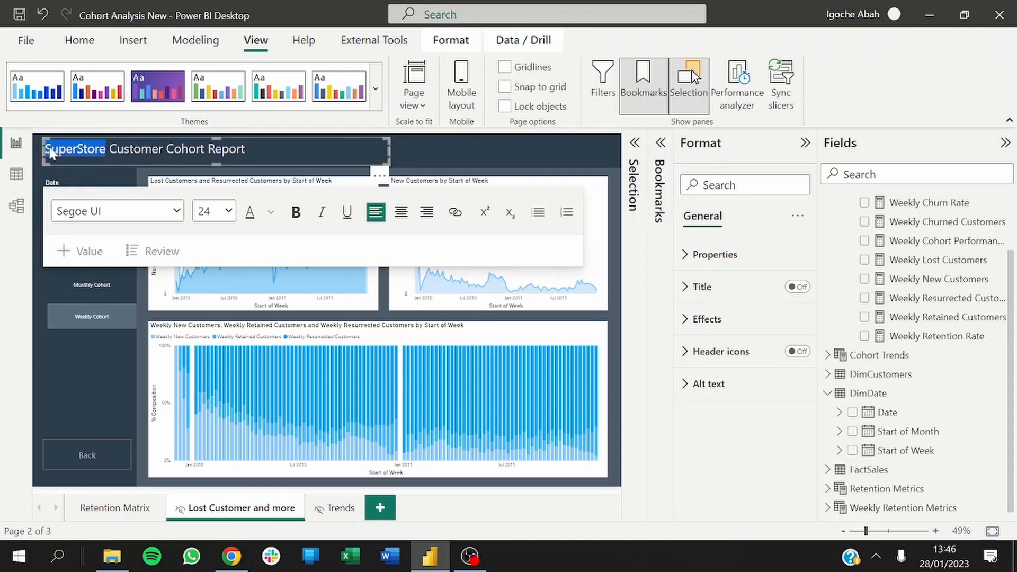
pyautogui.press('BackSpace')
pyautogui.press('Delete')
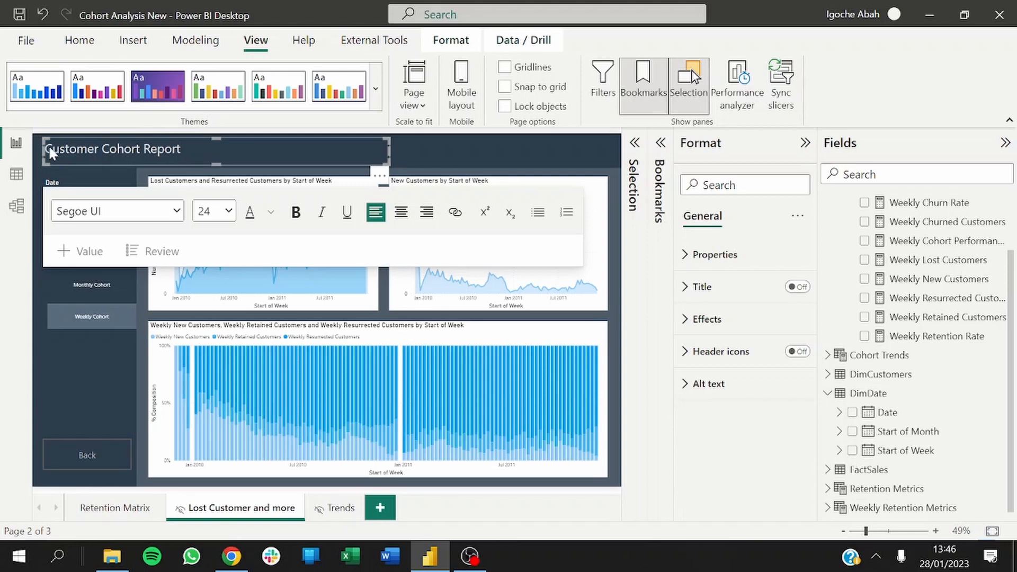
pyautogui.click(139, 287)
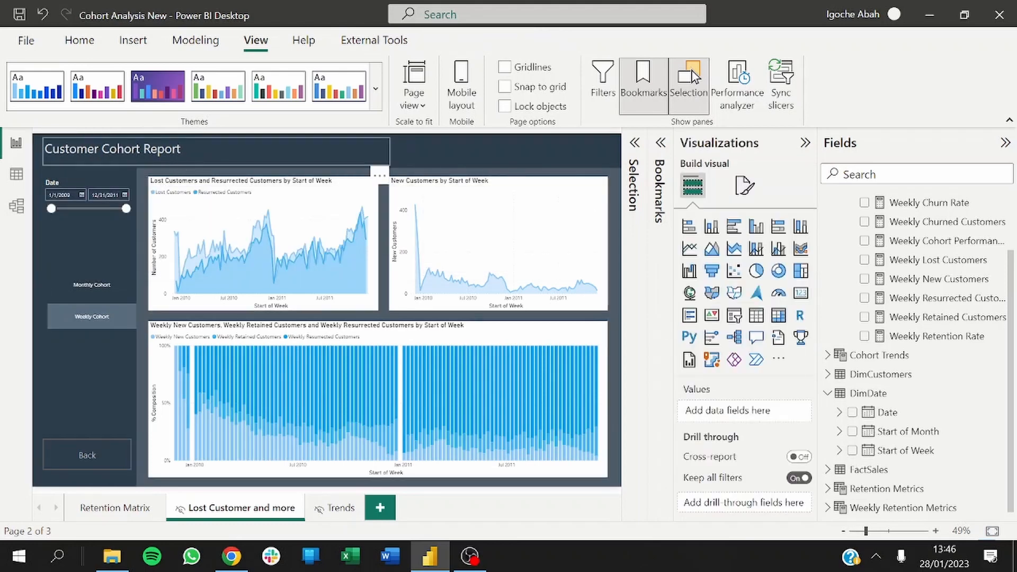
# Shorten the title on the Retention Matrix page to Customer Cohort Report.
pyautogui.click(115, 509)
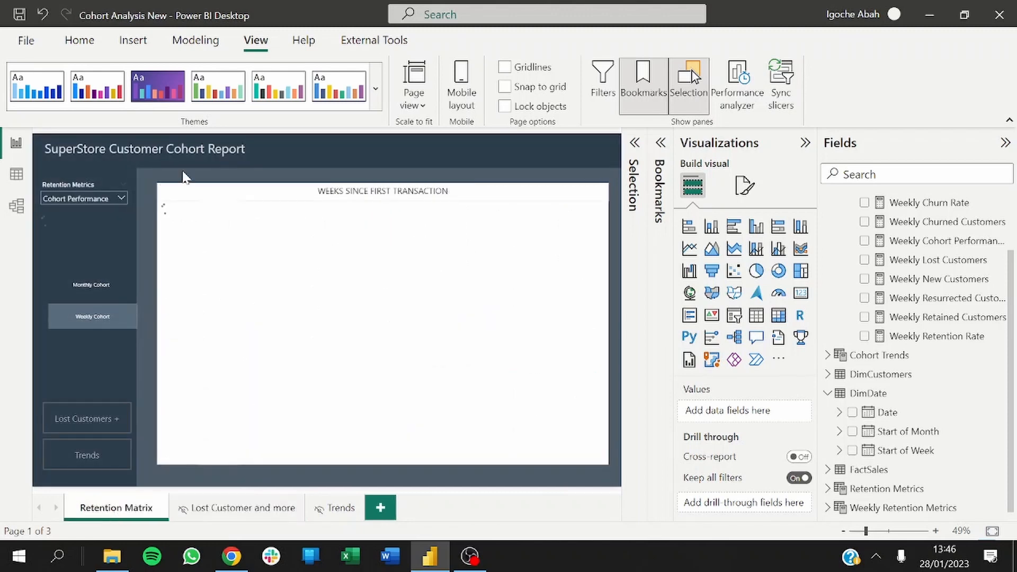
pyautogui.click(109, 149)
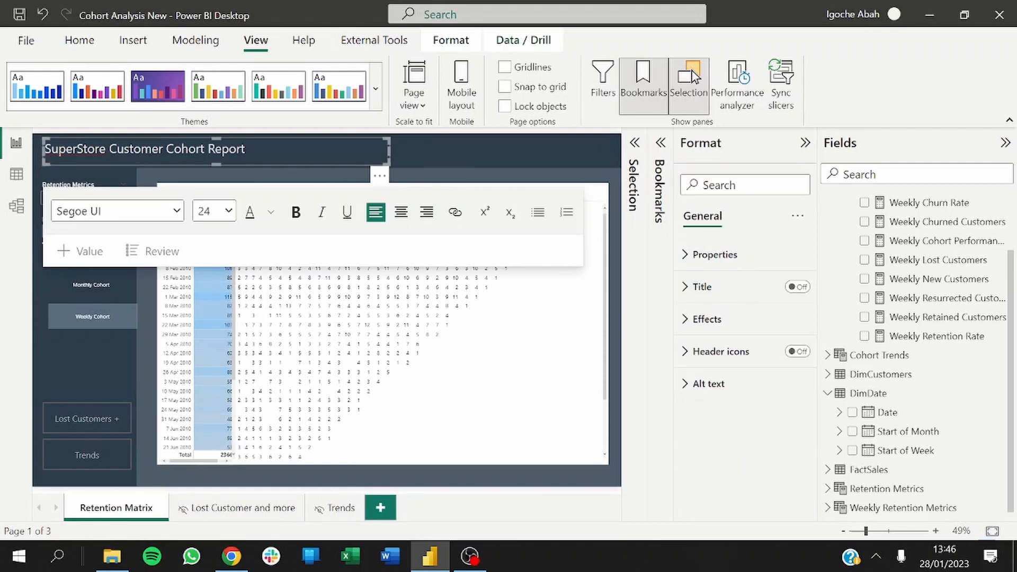
pyautogui.moveTo(108, 149); pyautogui.dragTo(51, 152)
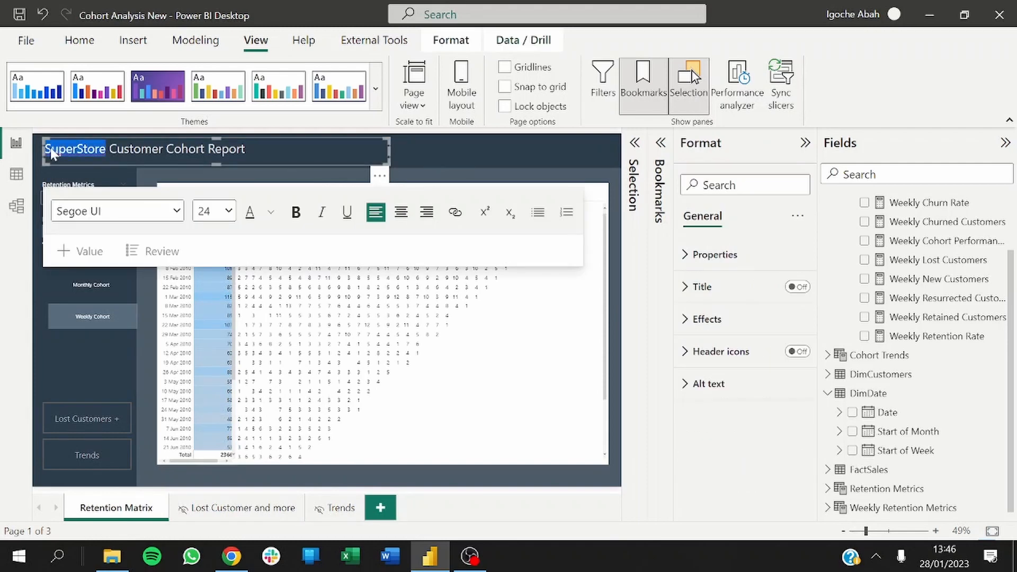
pyautogui.press('Delete')
pyautogui.press('Delete')
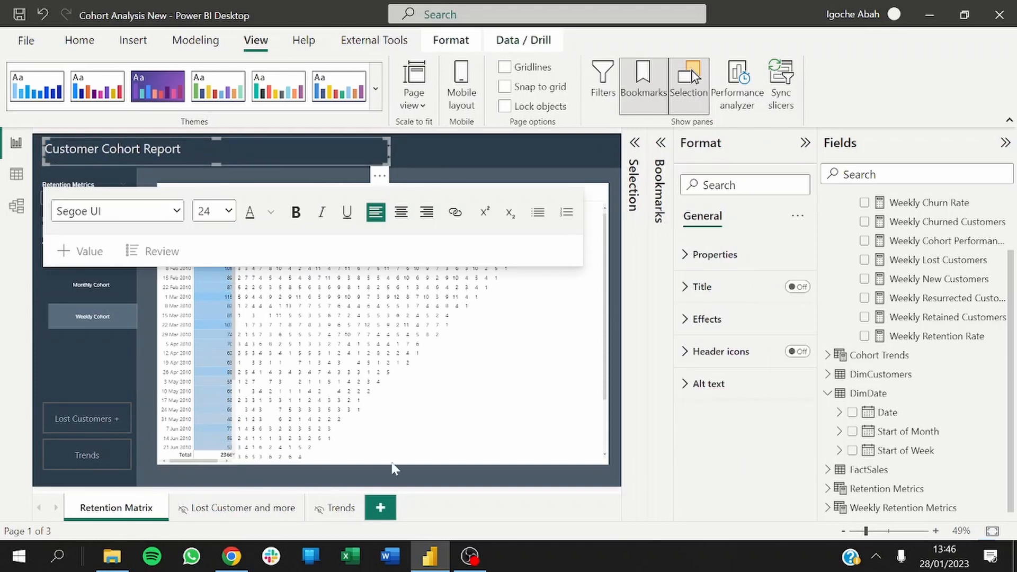
# Open the line colour settings of the New Customers by Start of Week chart on the Lost Customer and more page.
pyautogui.click(271, 512)
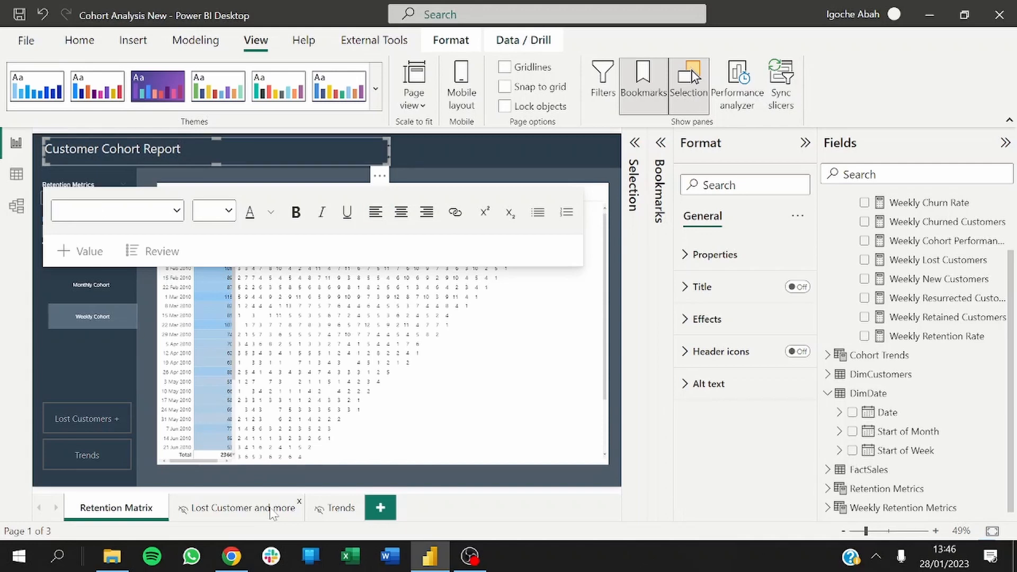
pyautogui.click(271, 512)
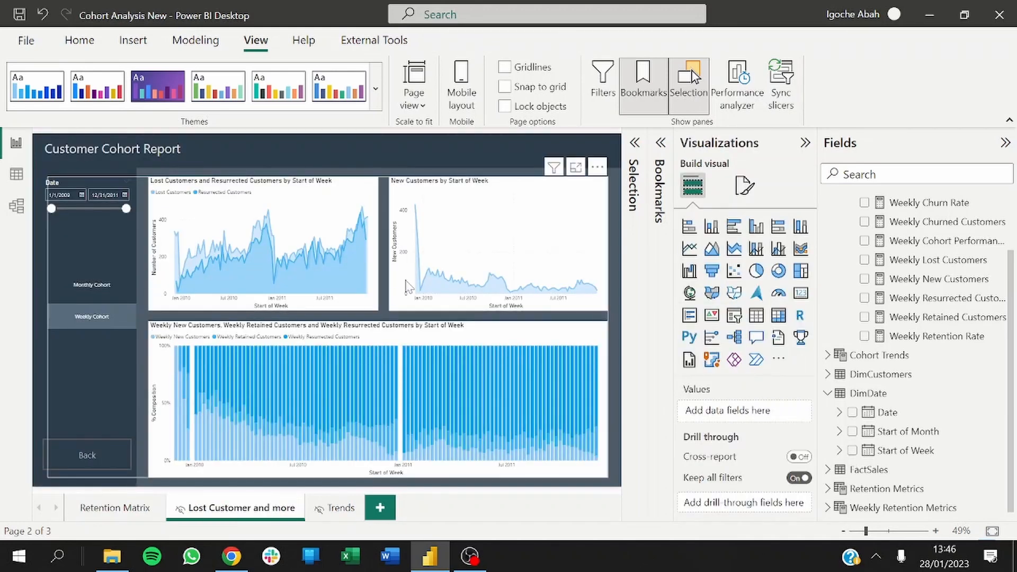
pyautogui.moveTo(487, 281)
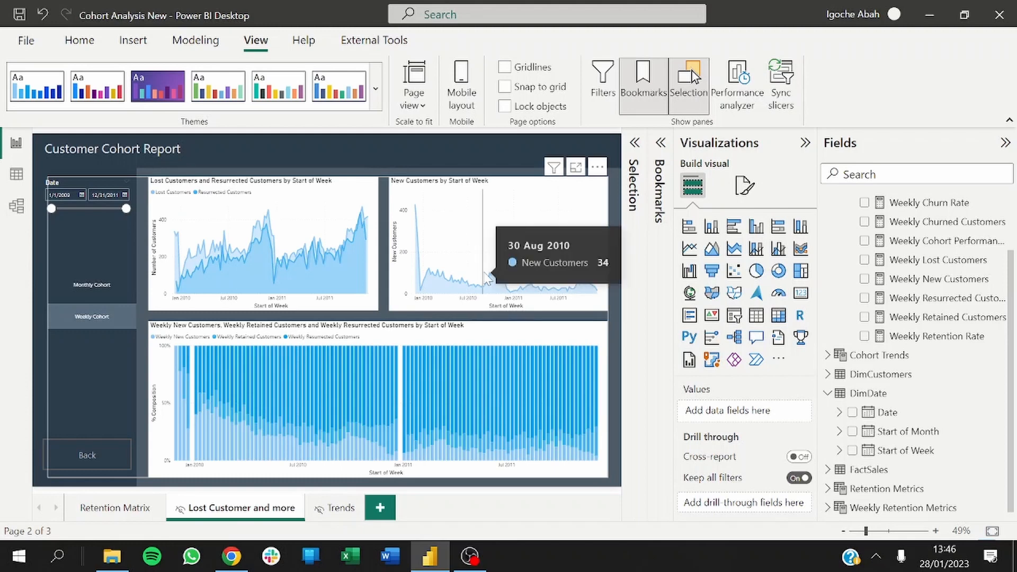
pyautogui.click(551, 310)
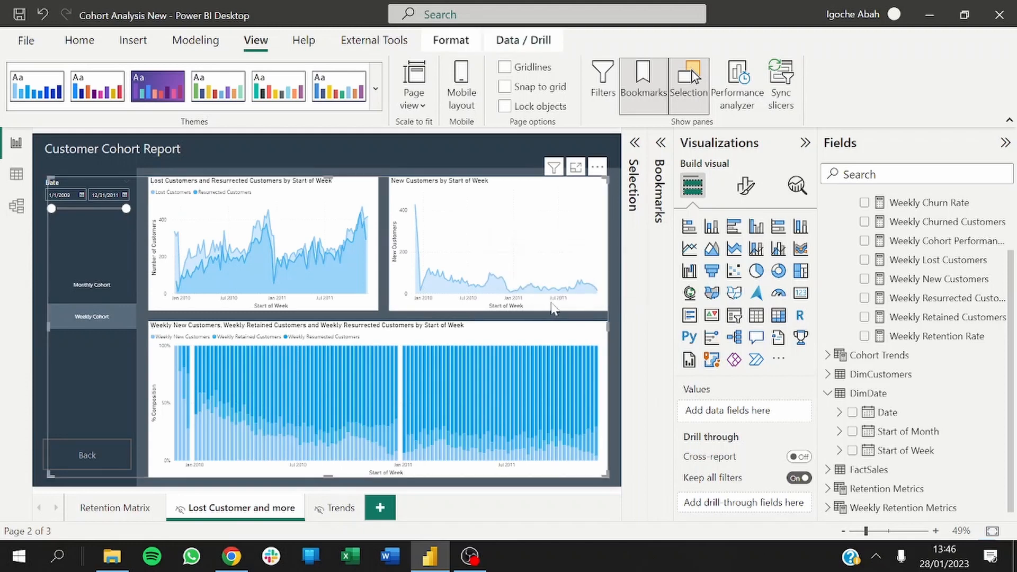
pyautogui.click(552, 309)
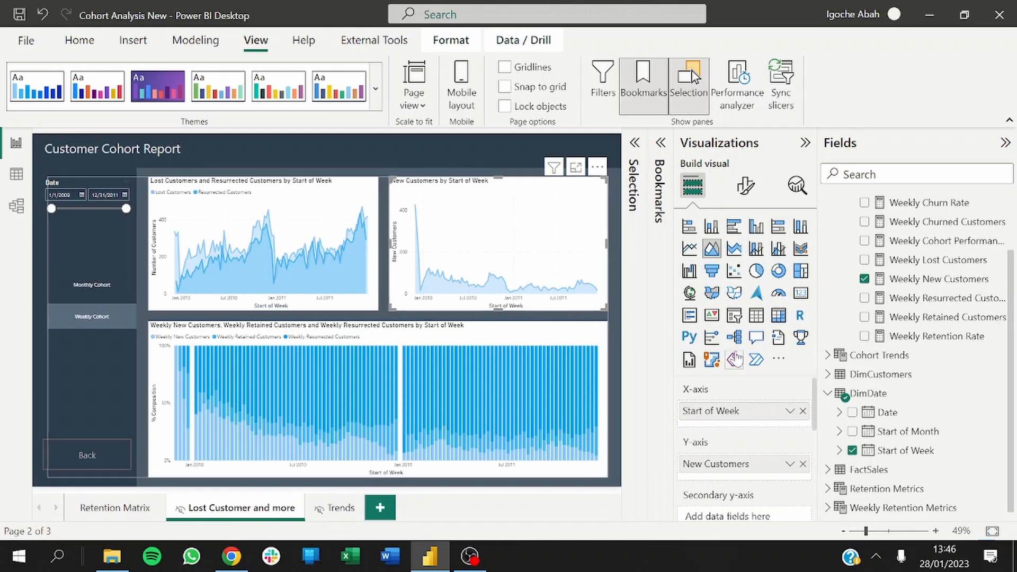
pyautogui.click(746, 186)
pyautogui.scroll(-3, 805, 339)
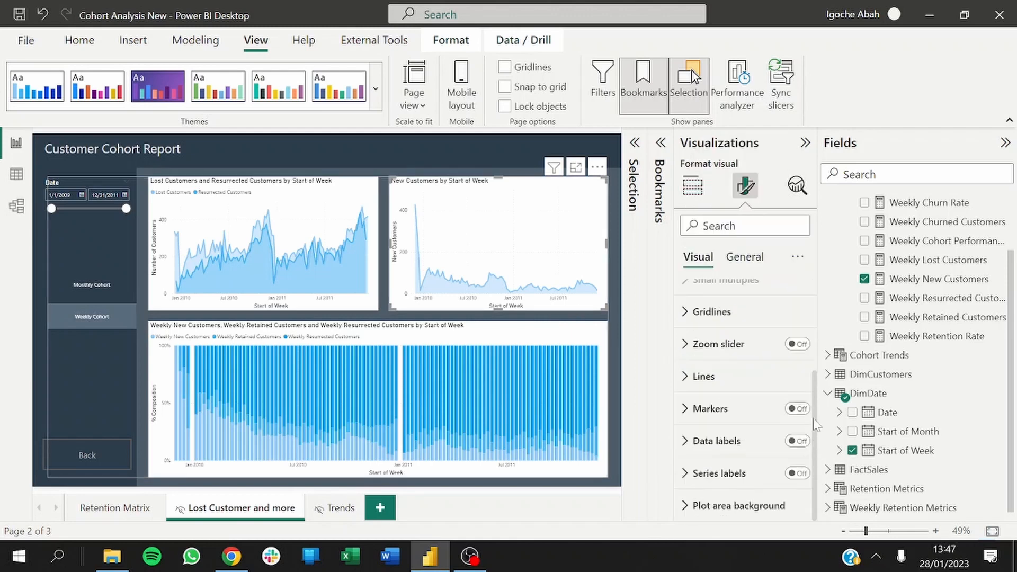
pyautogui.scroll(3, 813, 324)
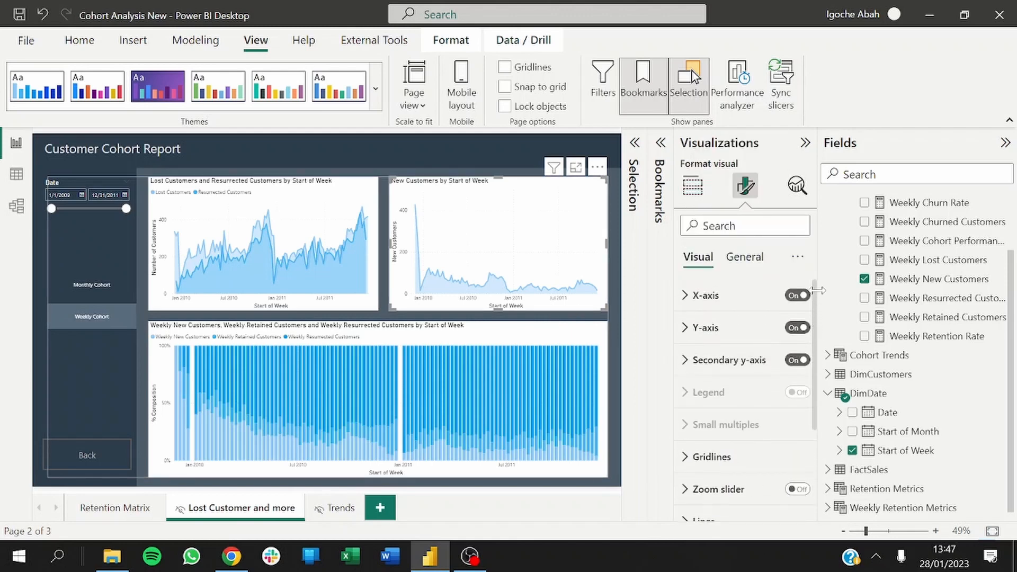
pyautogui.scroll(-3, 816, 325)
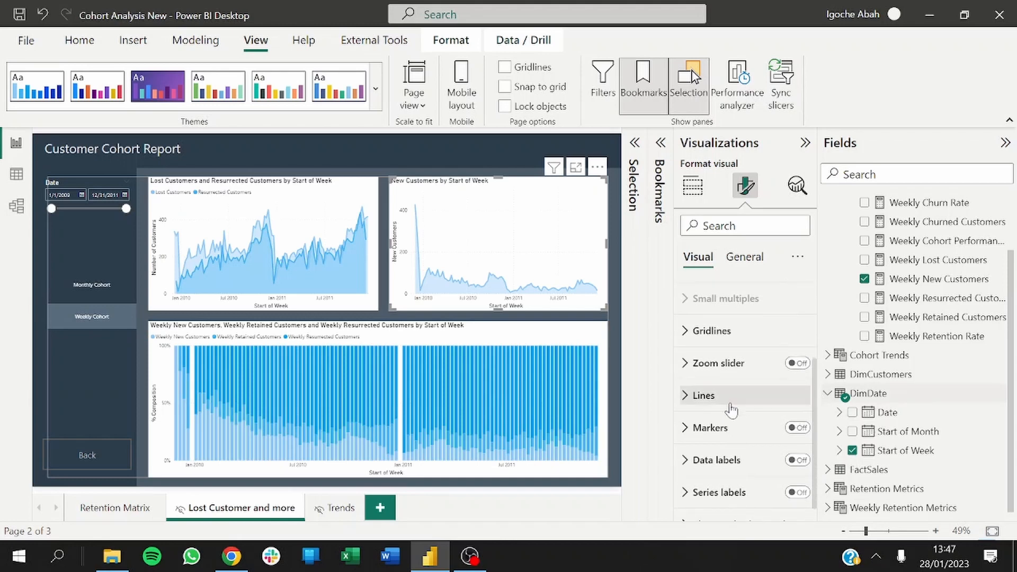
pyautogui.click(705, 399)
pyautogui.click(710, 418)
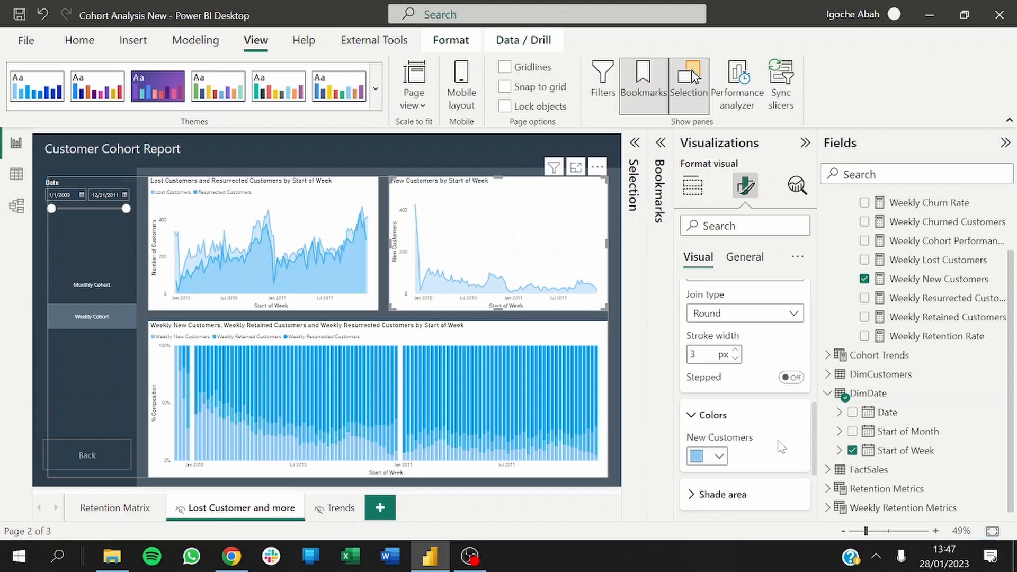
# Set the New Customers line to a custom mint green in the New Customers by Start of Week chart.
pyautogui.click(697, 457)
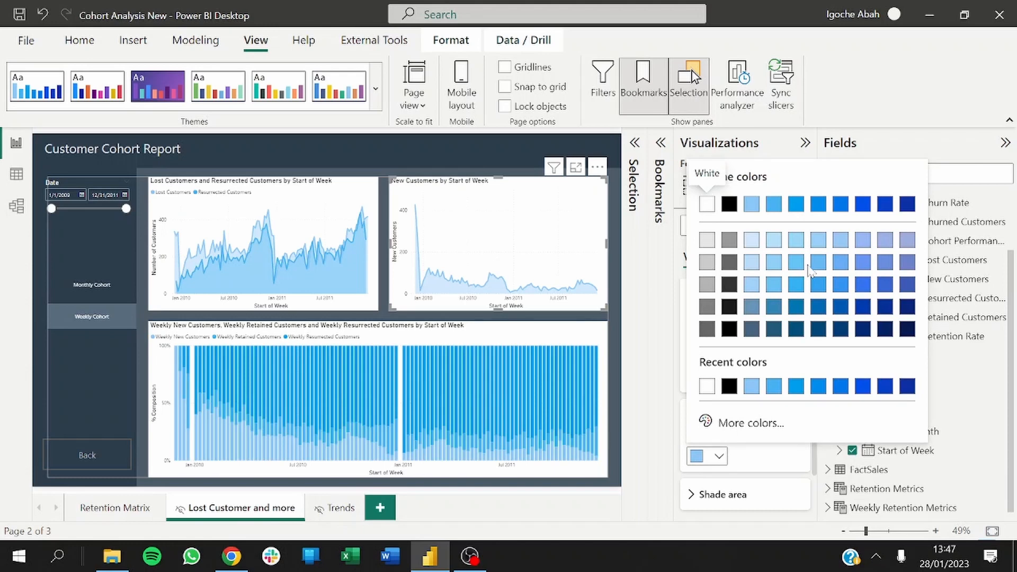
pyautogui.click(746, 424)
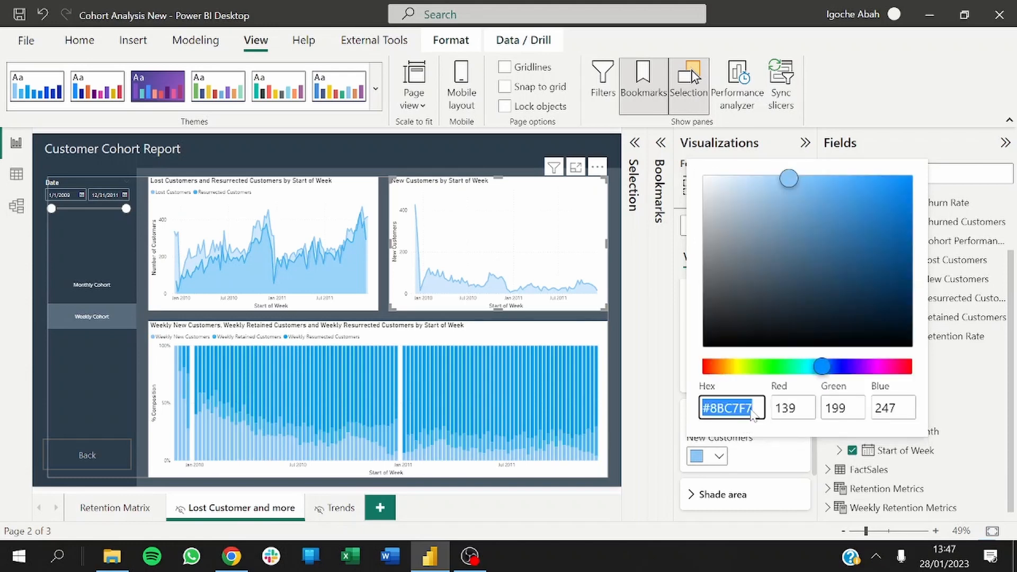
pyautogui.click(794, 368)
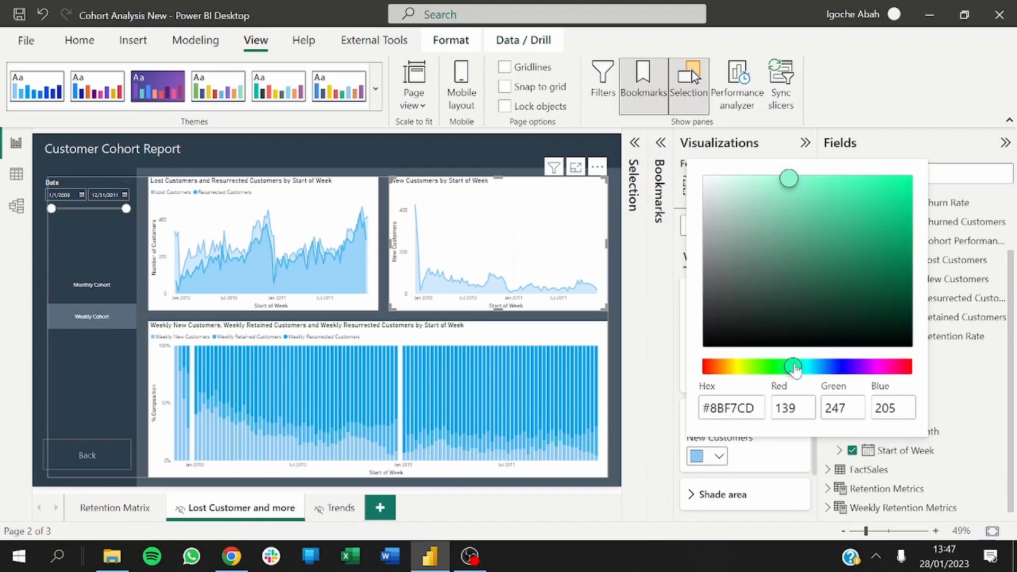
pyautogui.click(793, 208)
pyautogui.click(805, 185)
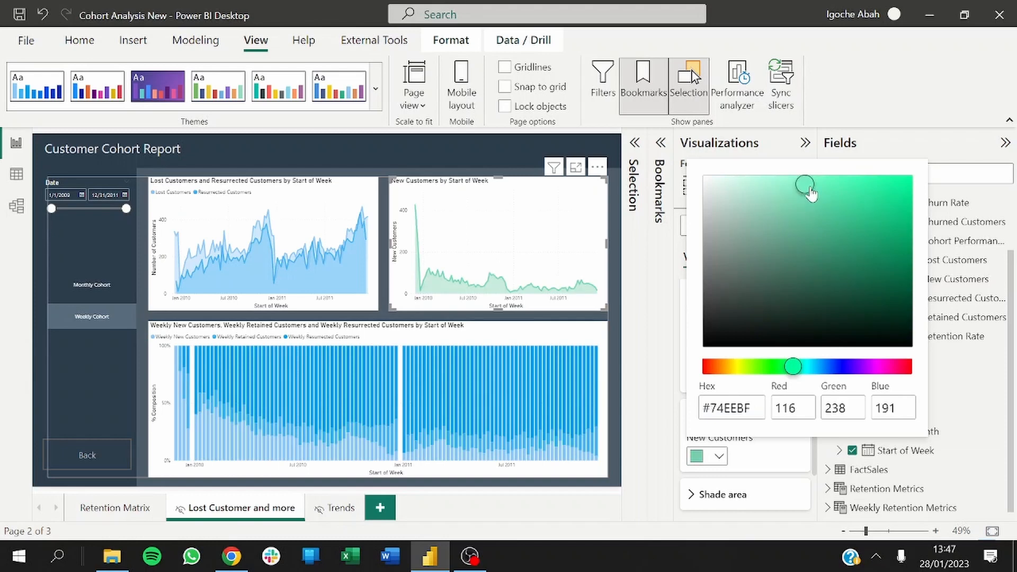
pyautogui.click(781, 188)
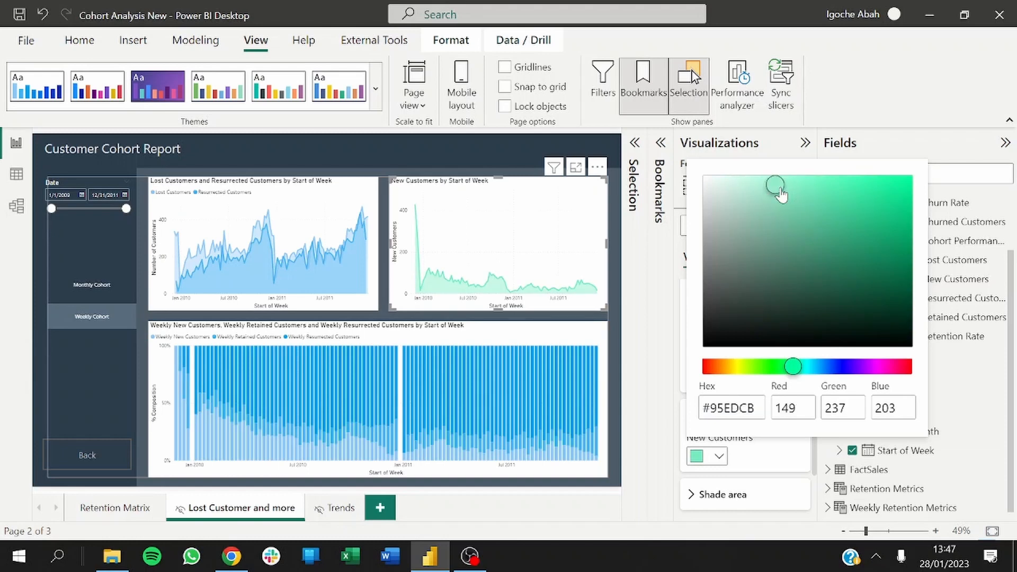
pyautogui.click(806, 188)
pyautogui.click(591, 400)
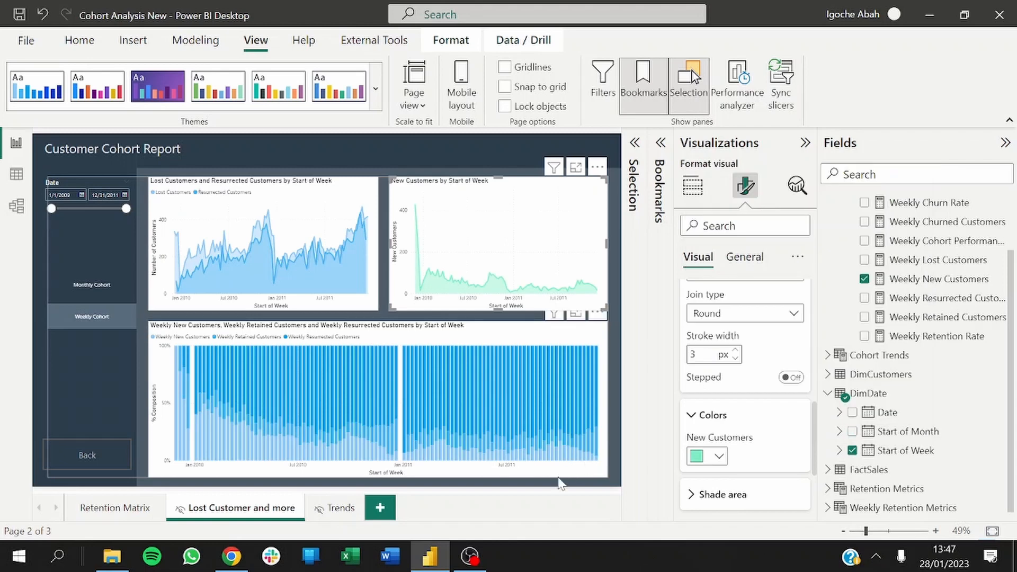
# In the weekly composition column chart, colour Weekly New Customers mint green and Weekly Retained Customers a darker blue.
pyautogui.click(560, 479)
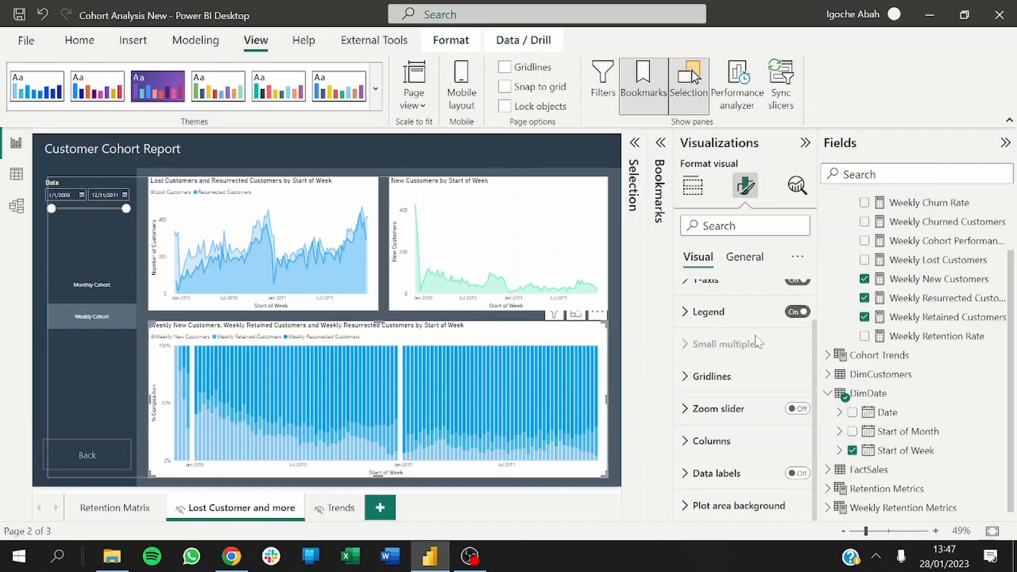
pyautogui.scroll(1, 719, 321)
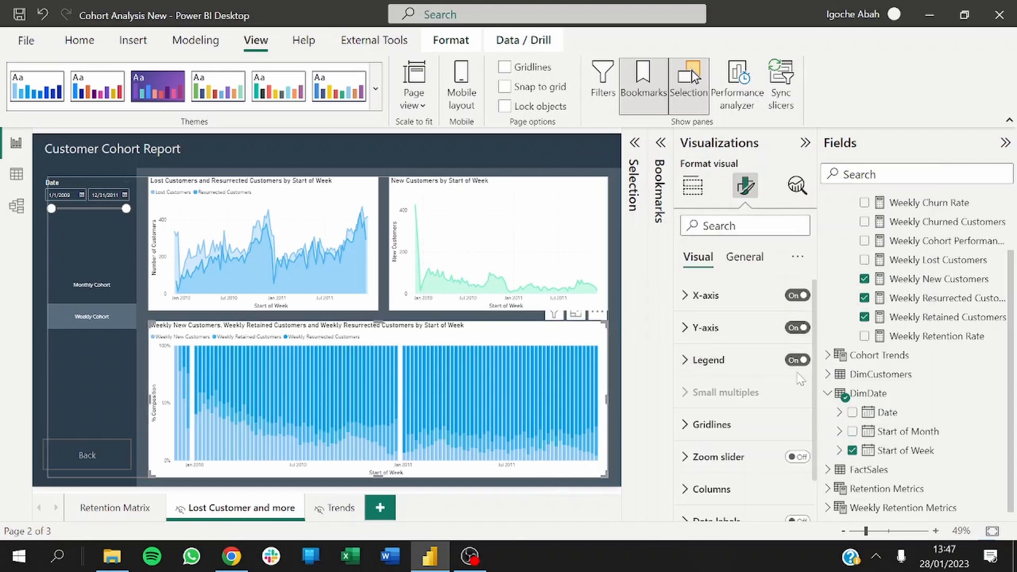
pyautogui.click(689, 490)
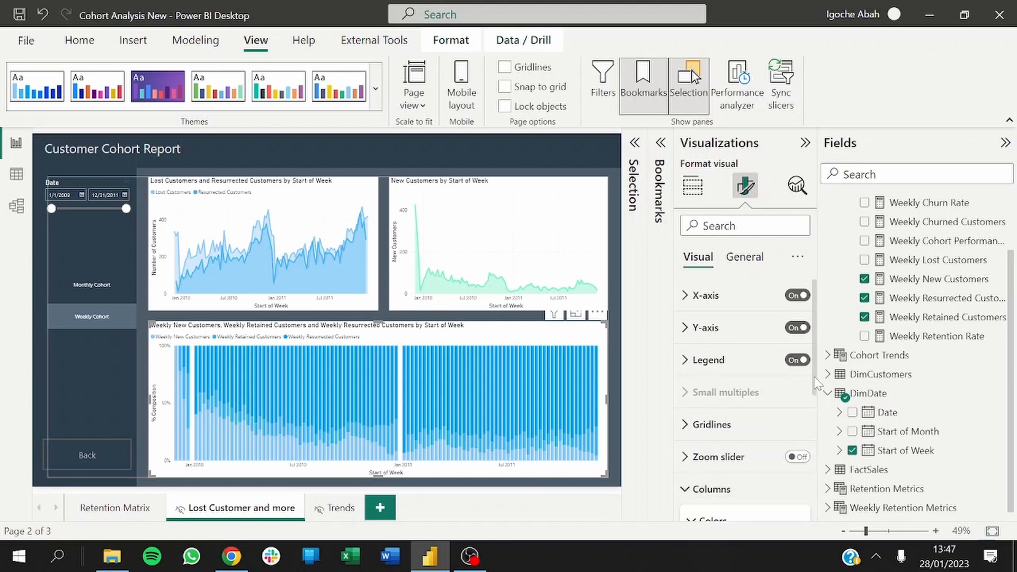
pyautogui.moveTo(816, 395); pyautogui.dragTo(819, 490)
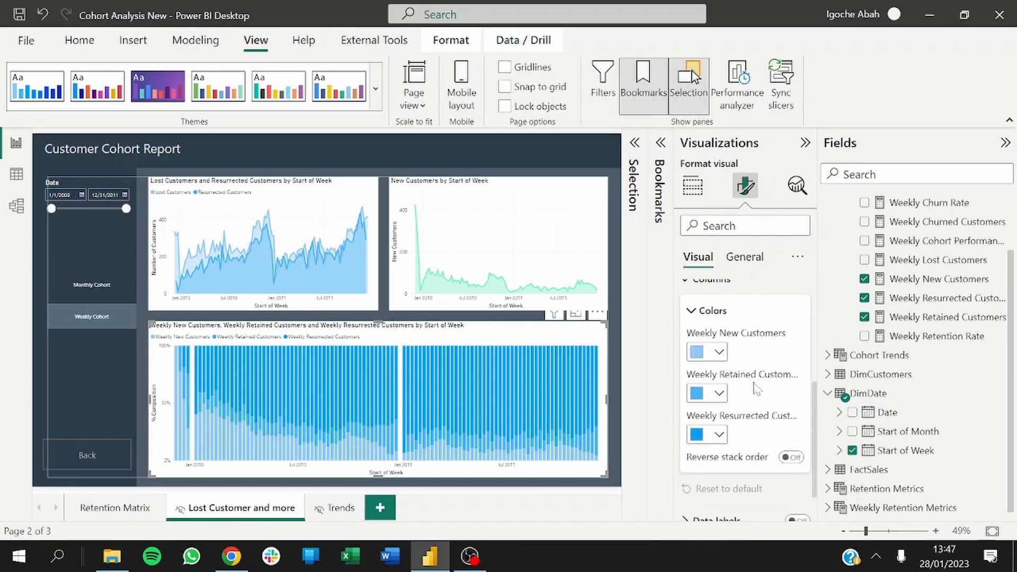
pyautogui.click(699, 360)
pyautogui.click(708, 285)
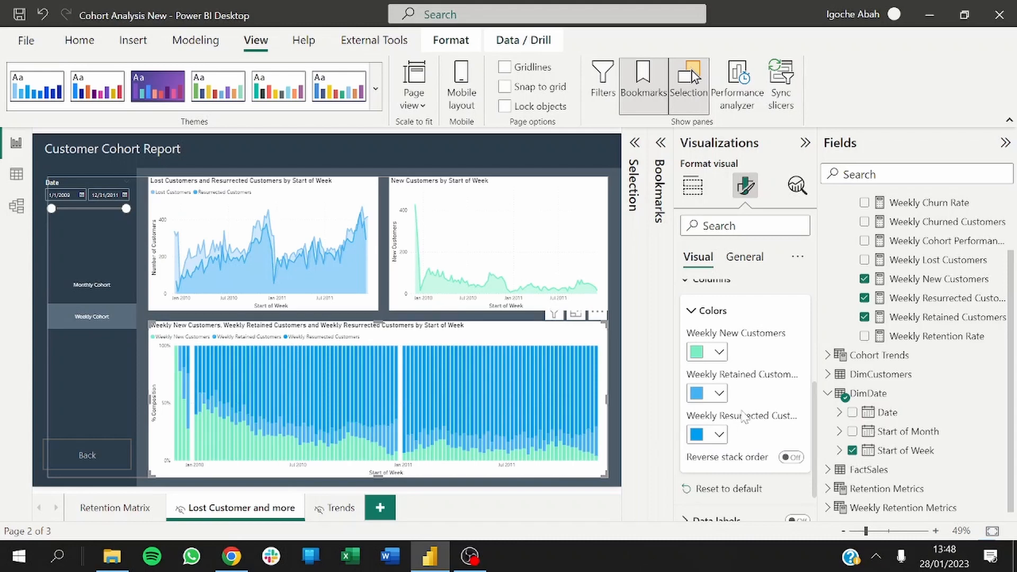
pyautogui.click(708, 394)
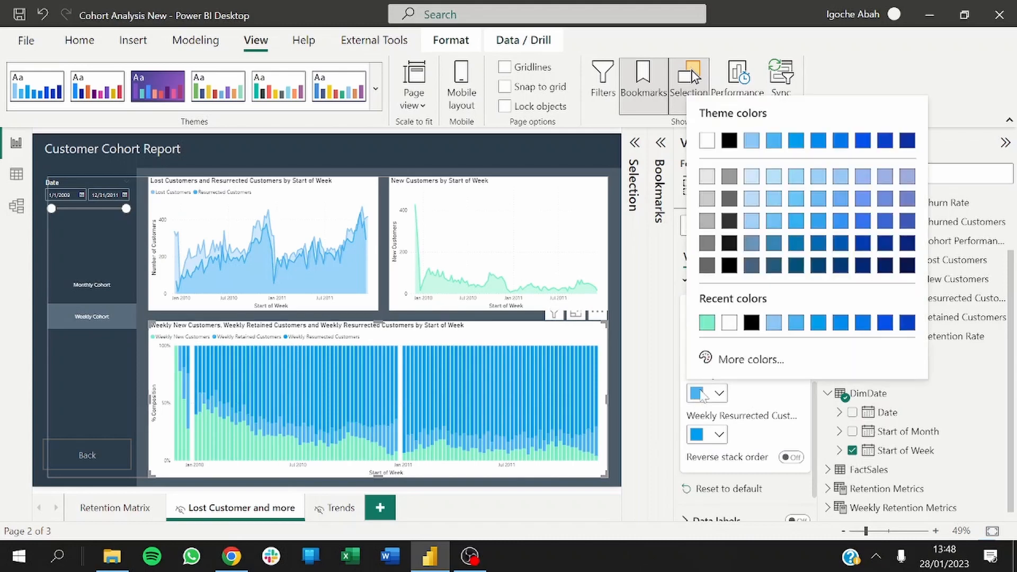
pyautogui.click(774, 243)
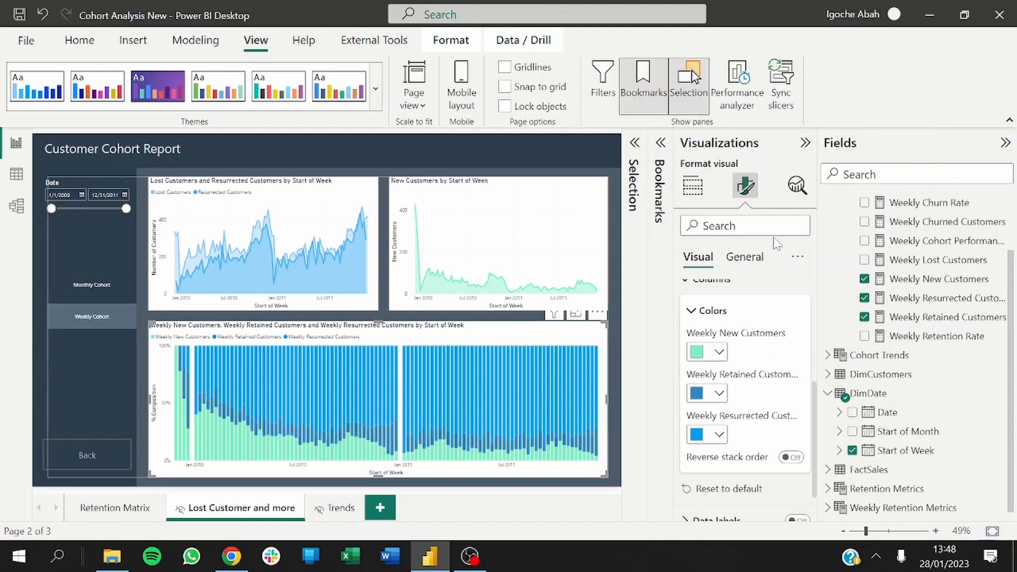
# Try a medium grey and a light grey for the Weekly Resurrected Customers columns.
pyautogui.click(700, 434)
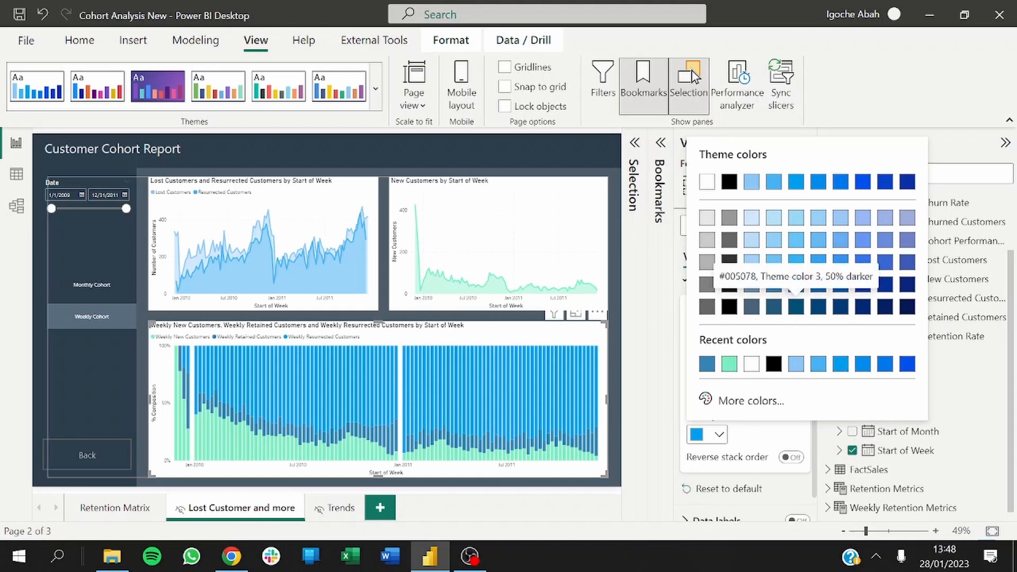
pyautogui.click(707, 239)
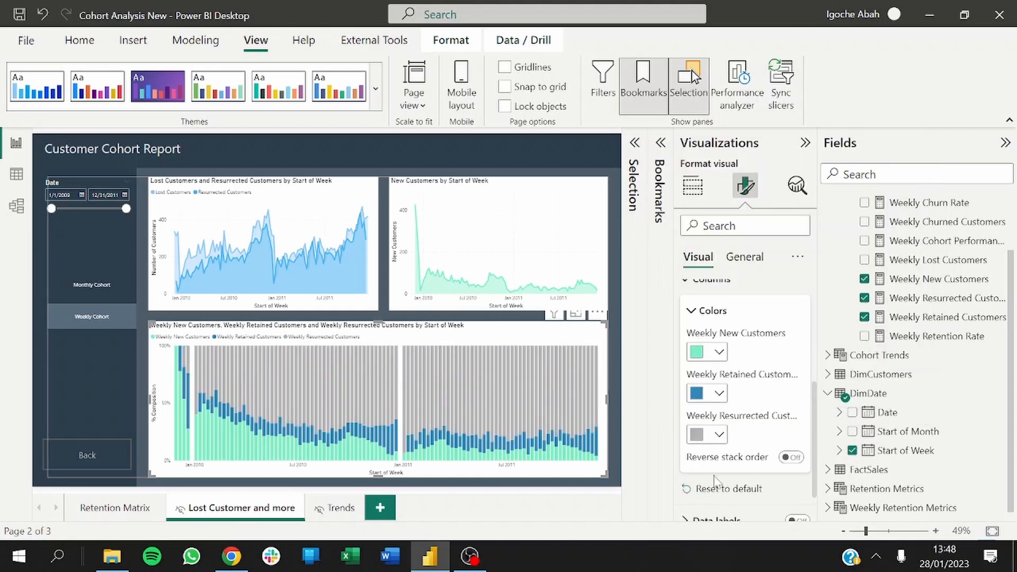
pyautogui.click(701, 439)
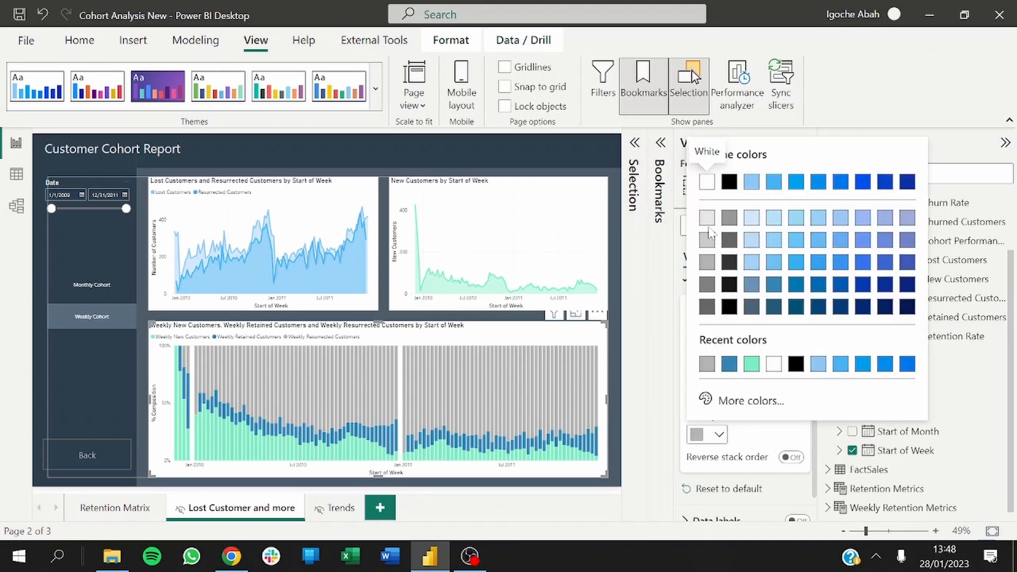
pyautogui.click(708, 217)
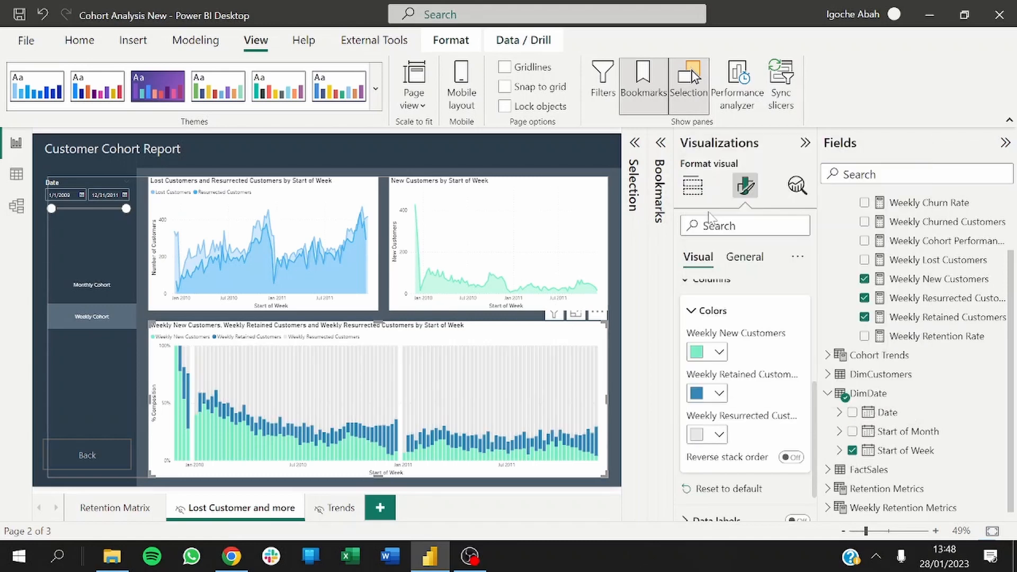
# Set the Weekly Resurrected Customers columns to light blue and deselect the chart.
pyautogui.click(696, 440)
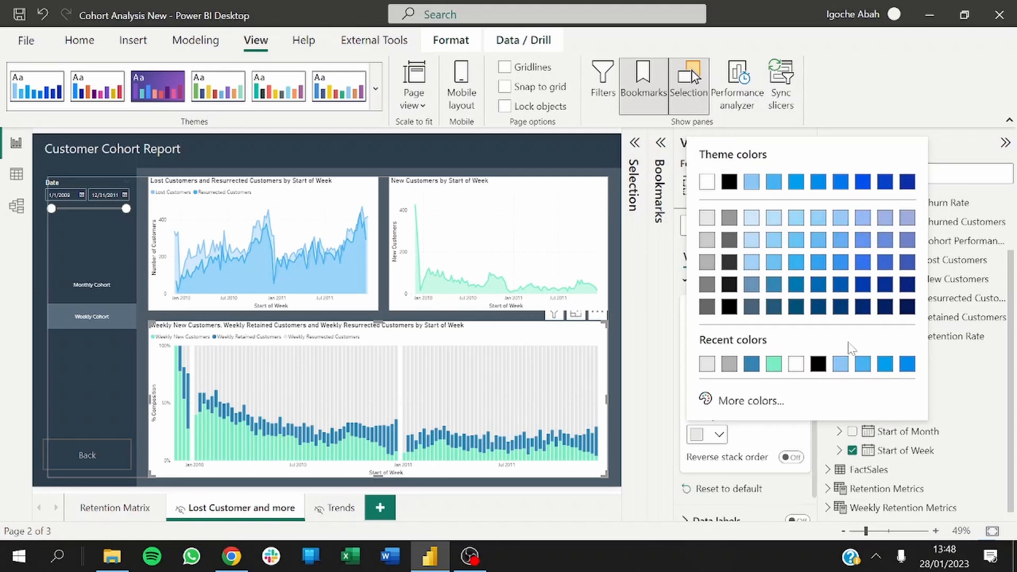
pyautogui.click(842, 365)
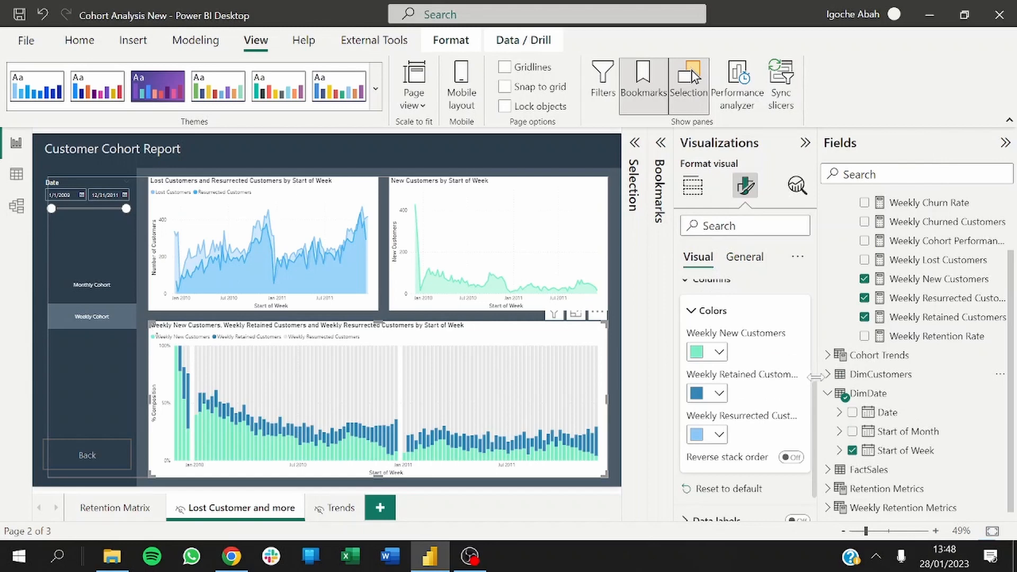
pyautogui.click(617, 432)
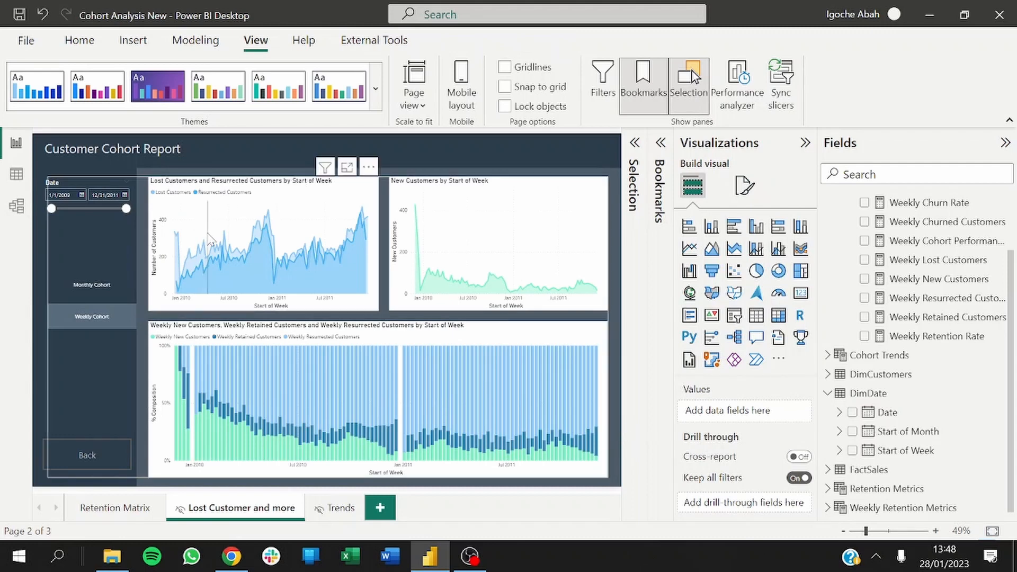
# Colour the Resurrected Customers series light blue in the Lost Customers and Resurrected Customers by Start of Week chart.
pyautogui.moveTo(209, 235)
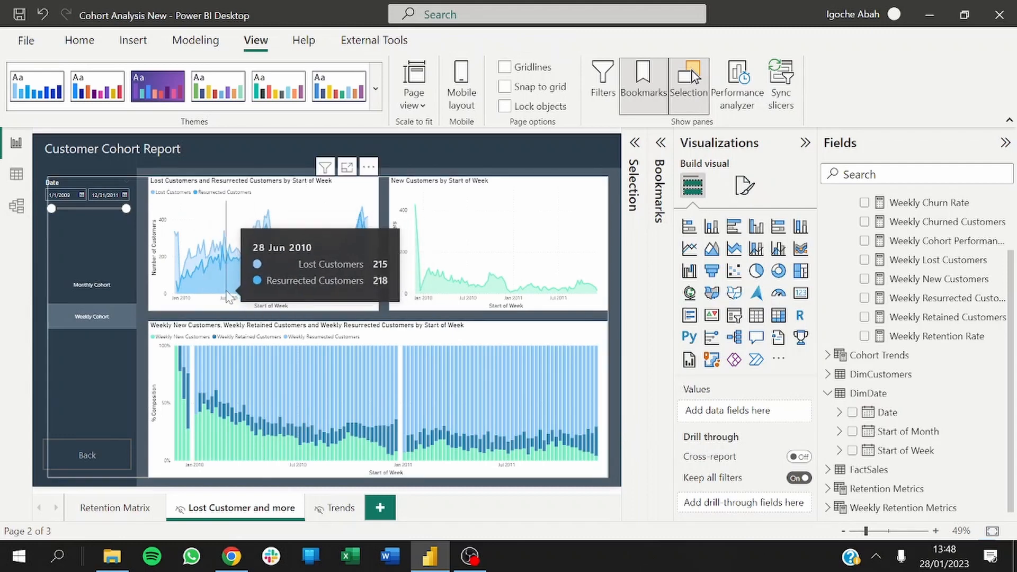
pyautogui.click(210, 311)
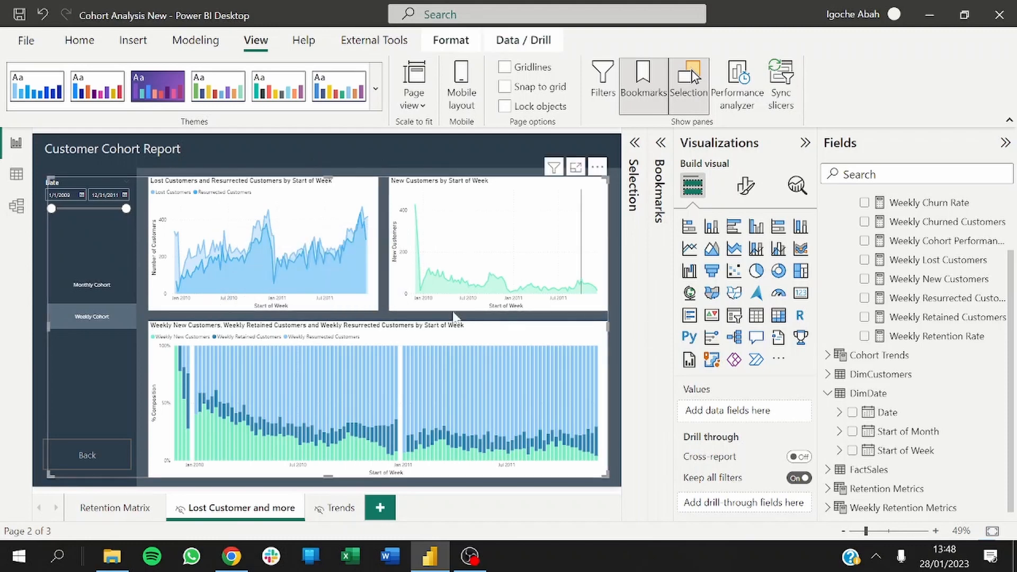
pyautogui.click(348, 306)
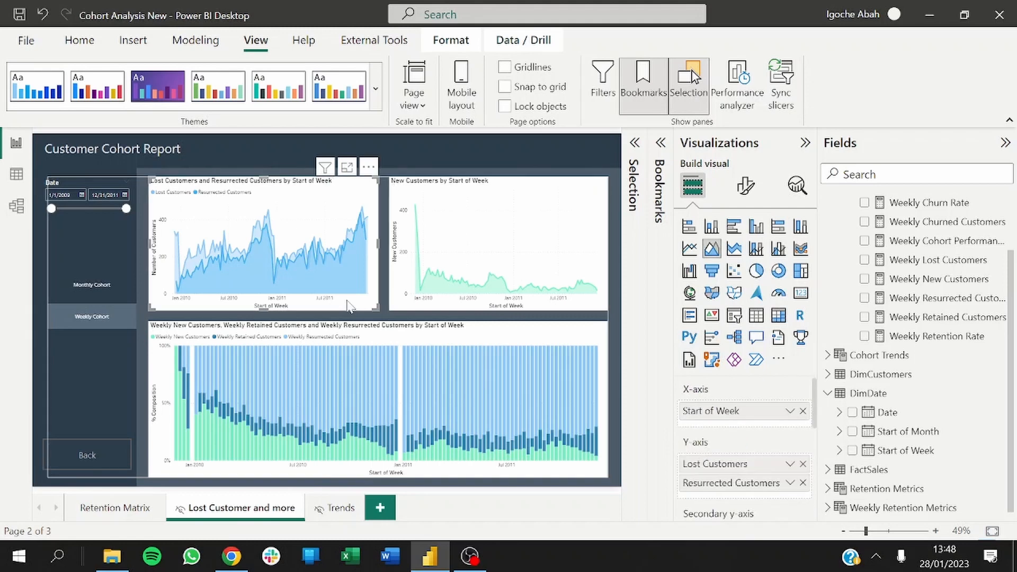
pyautogui.click(738, 196)
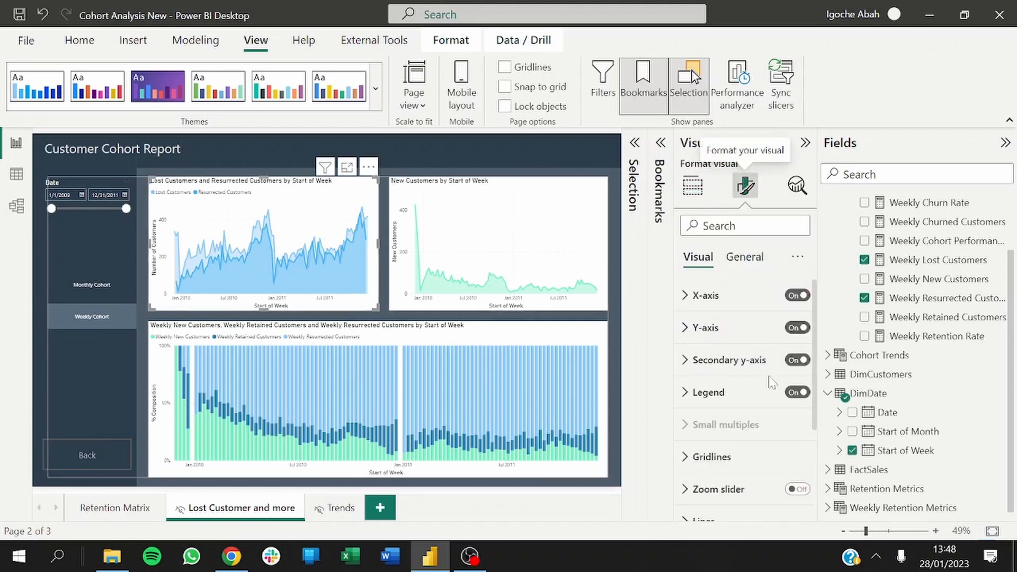
pyautogui.scroll(-4, 746, 408)
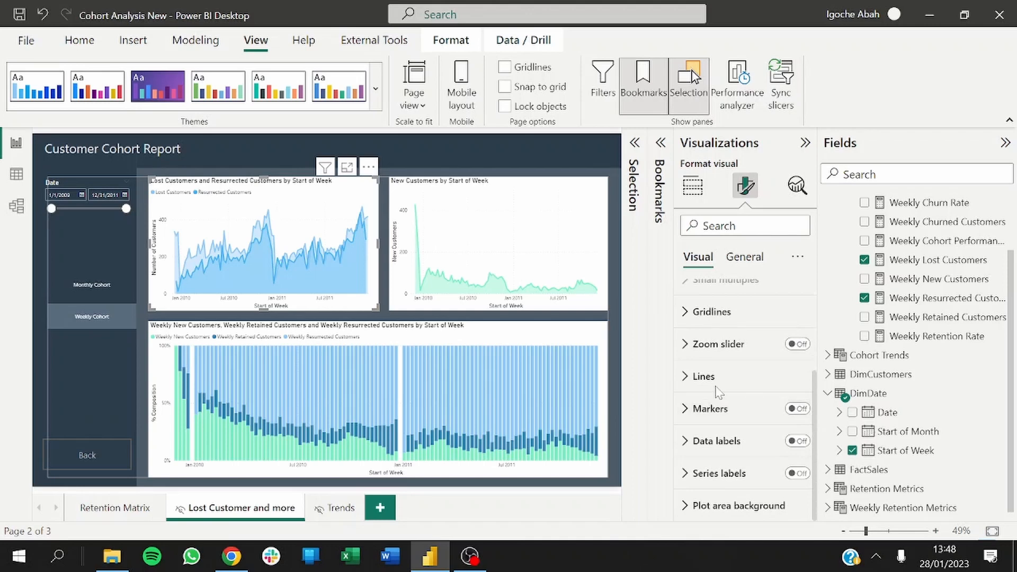
pyautogui.click(719, 392)
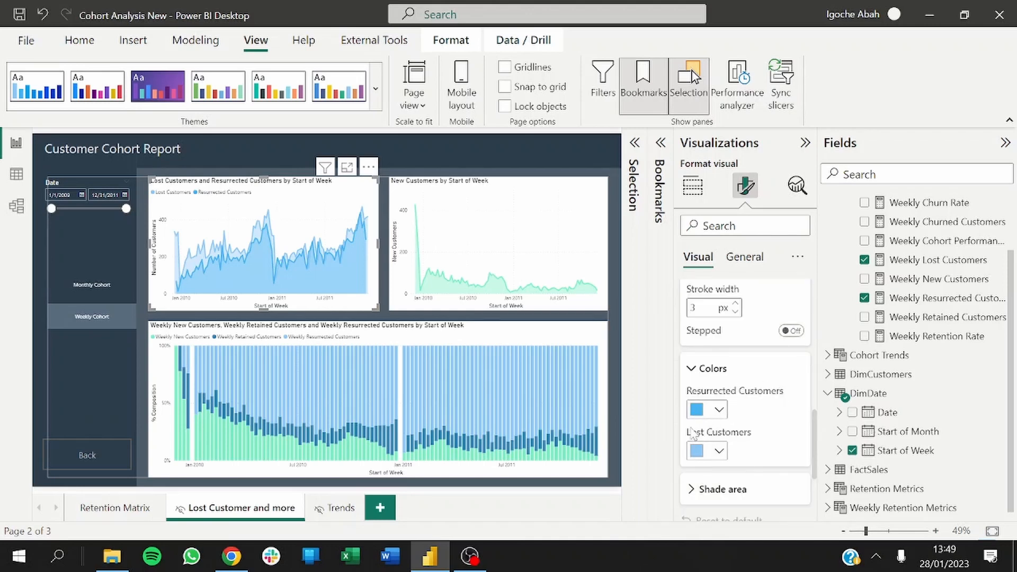
pyautogui.click(700, 411)
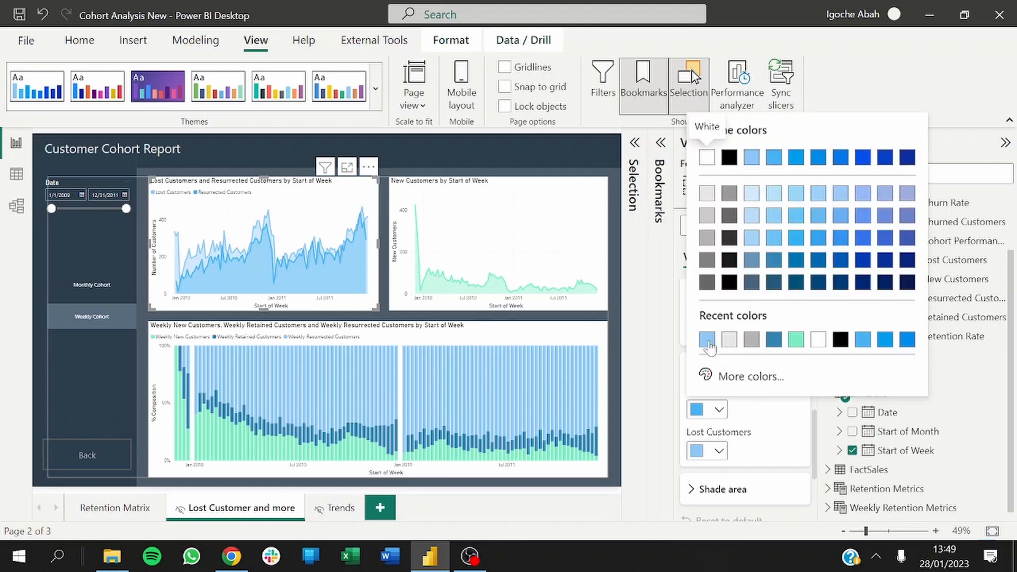
pyautogui.click(708, 340)
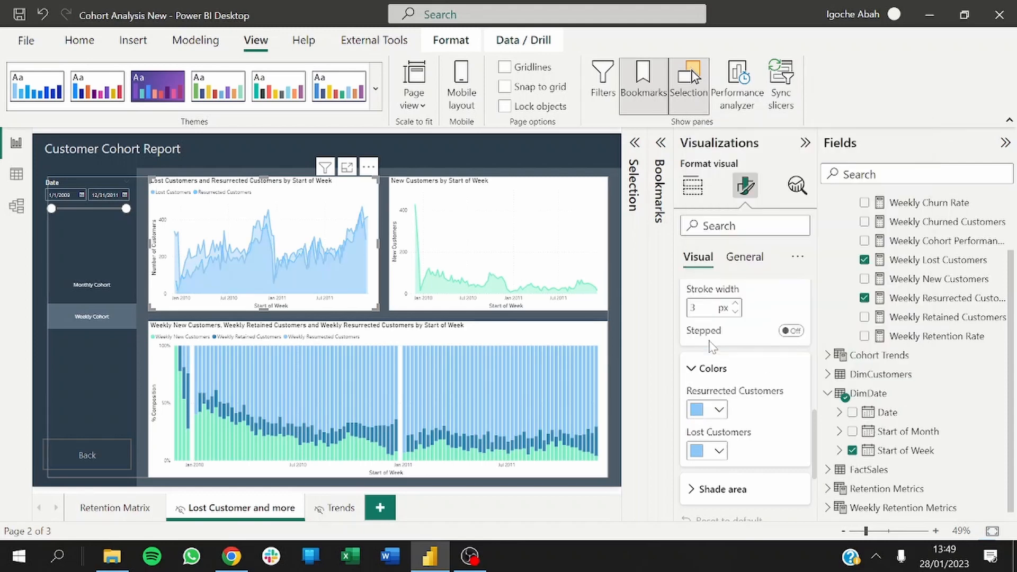
# Set the Lost Customers series in the same weekly chart to light grey (White, 10% darker) and deselect the chart.
pyautogui.click(708, 452)
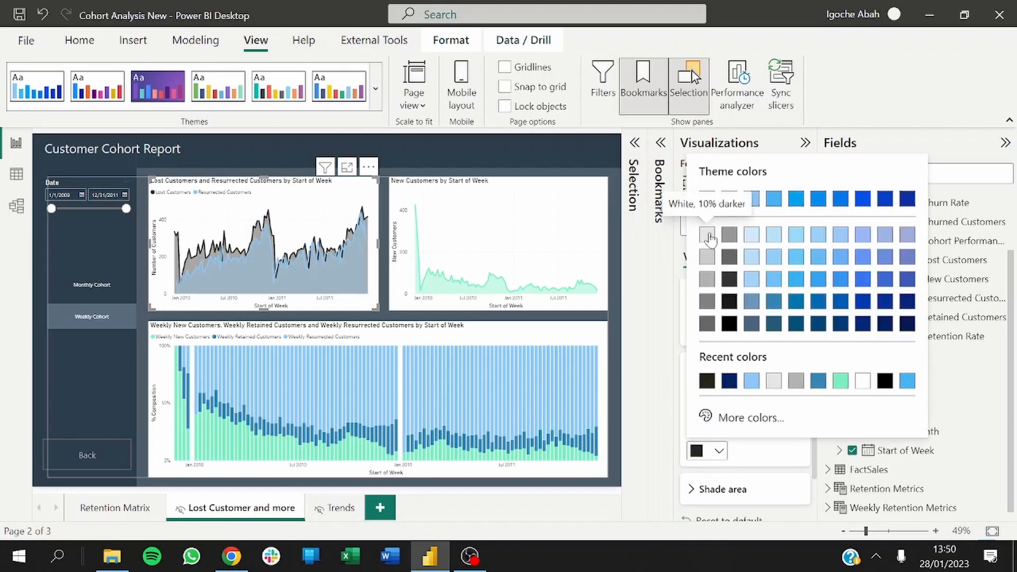
pyautogui.click(708, 235)
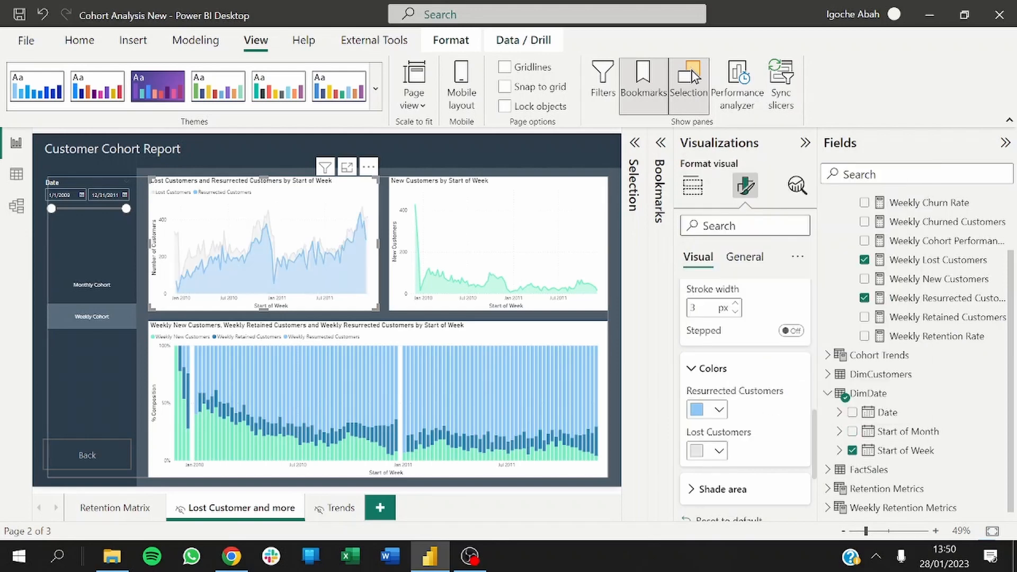
pyautogui.click(615, 273)
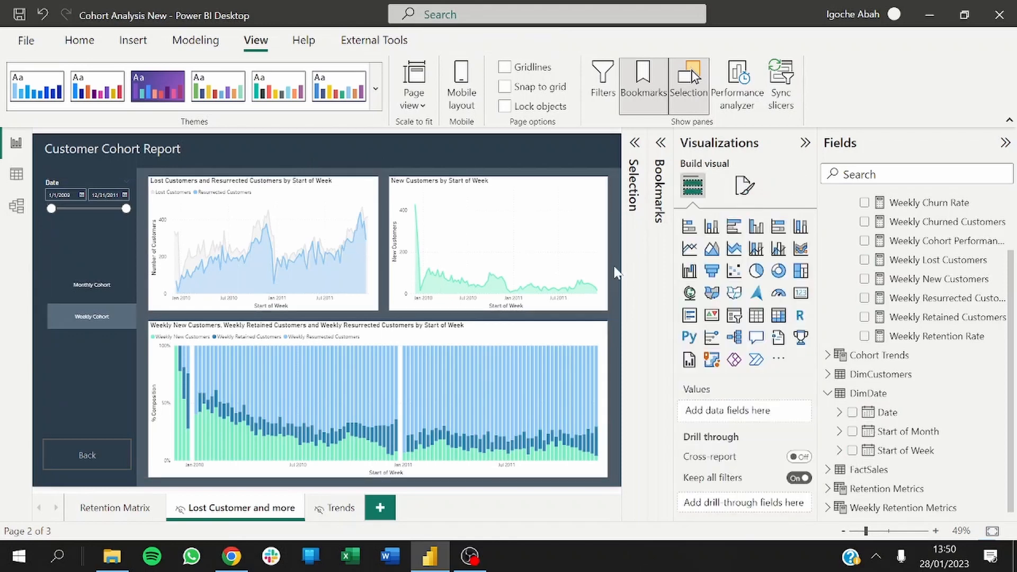
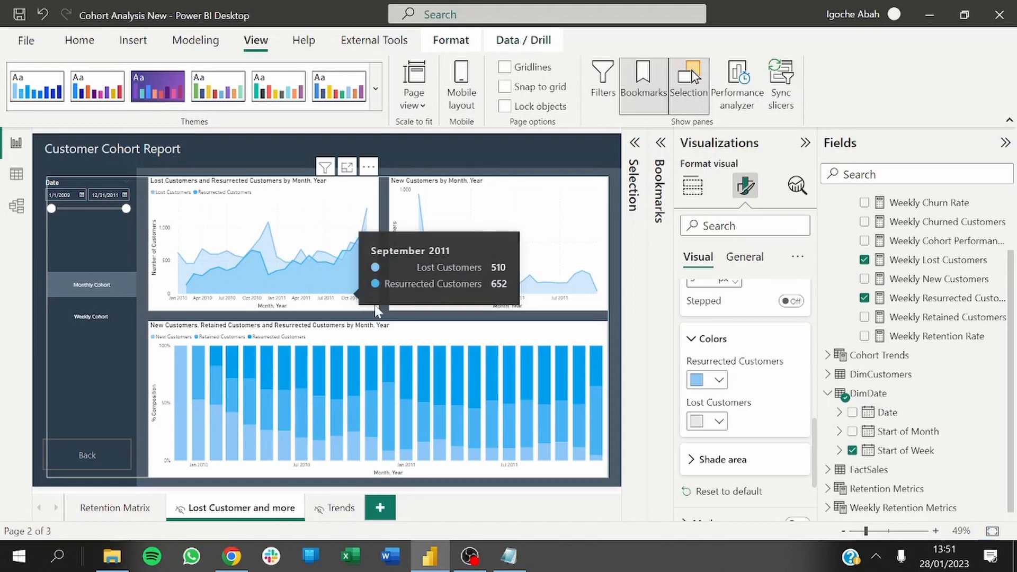
# Switch the Lost Customer and more page to the weekly cohort view and back to monthly to compare the charts' colours.
pyautogui.click(377, 311)
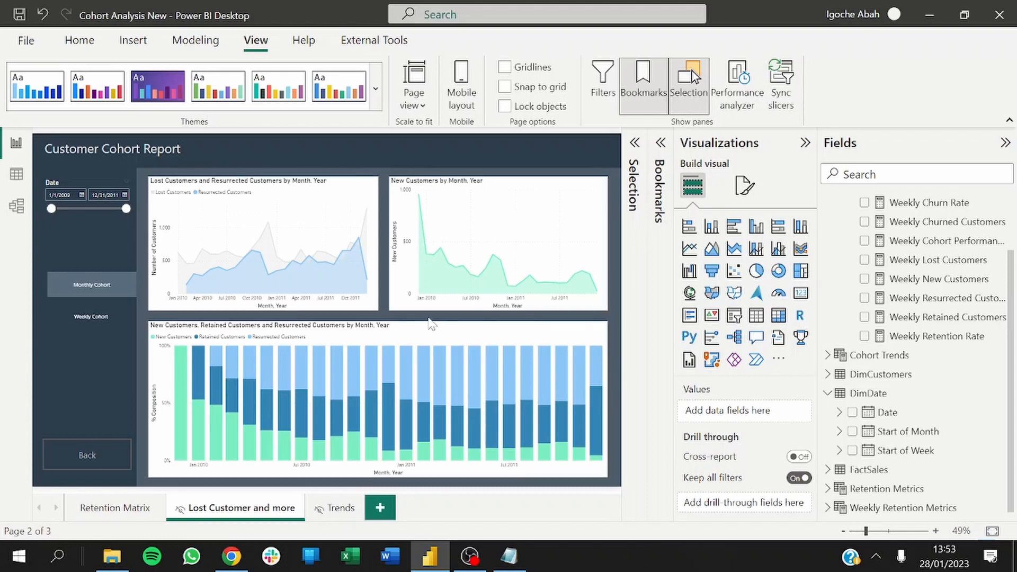
pyautogui.keyDown('ctrl'); pyautogui.click(94, 316); pyautogui.keyUp('ctrl')
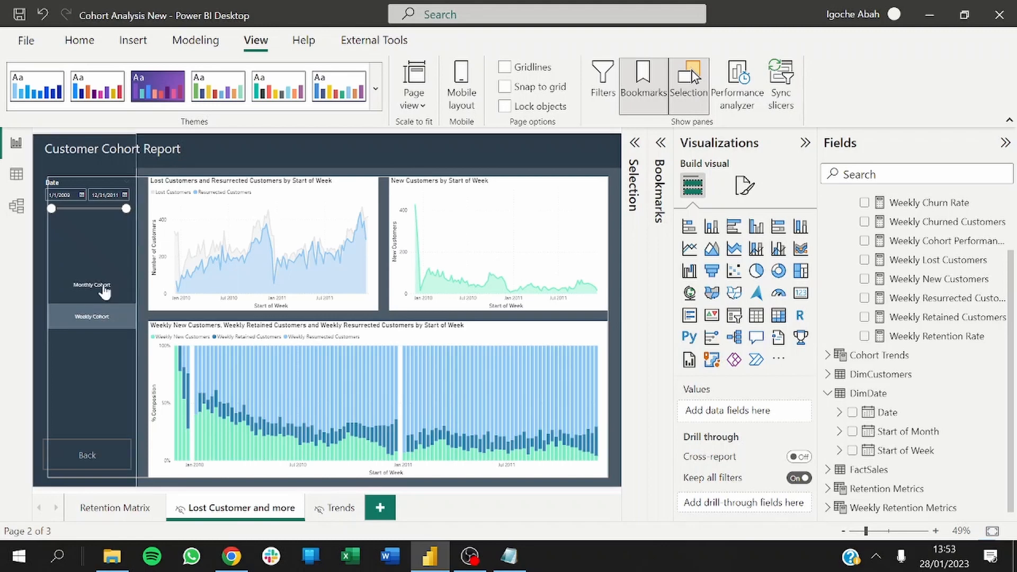
pyautogui.keyDown('ctrl'); pyautogui.click(100, 287); pyautogui.keyUp('ctrl')
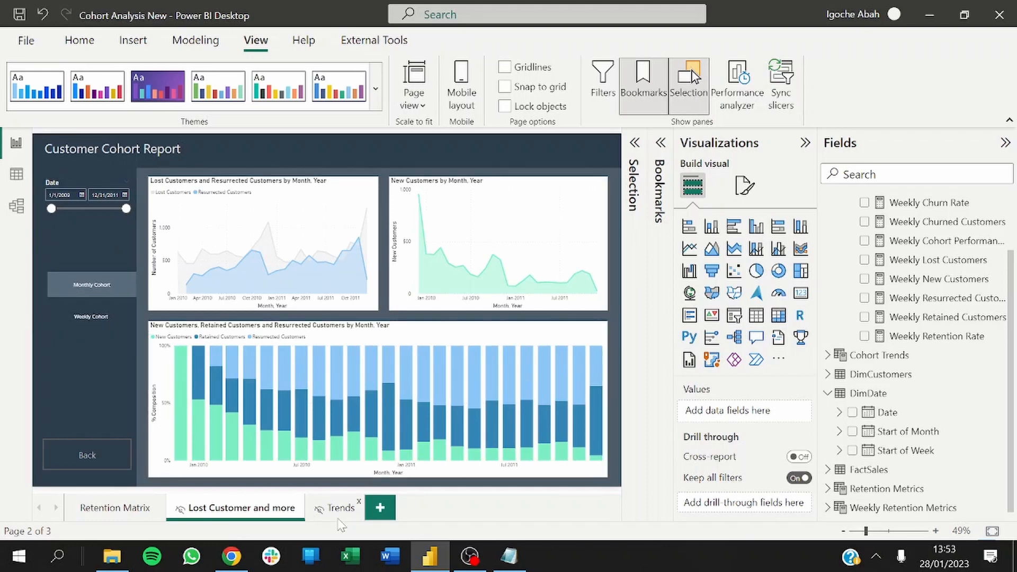
# Compare the option lists of the Cohort Trends slicer on the Trends page and the Retention Metrics slicer on the Retention Matrix page.
pyautogui.click(333, 514)
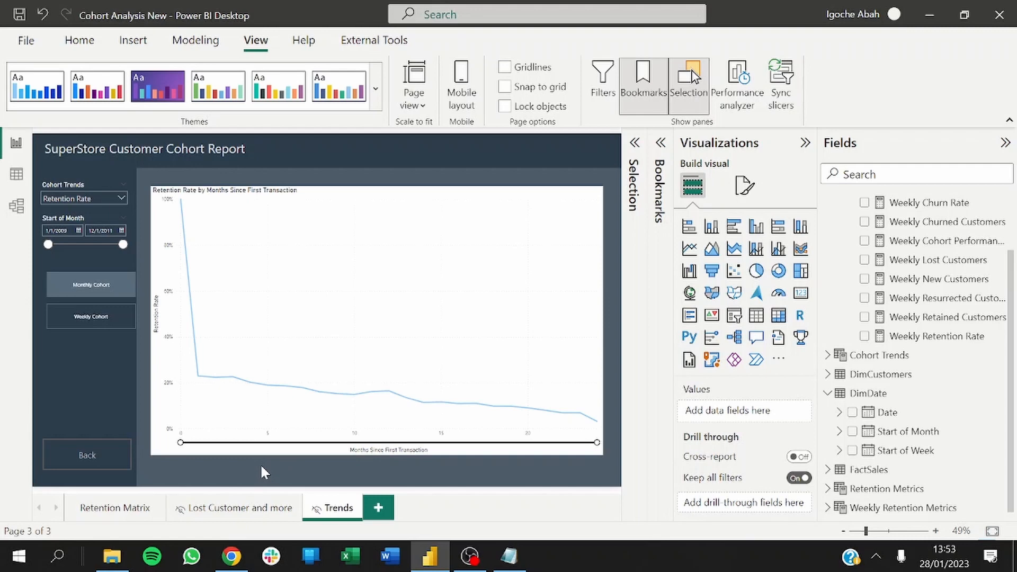
pyautogui.click(56, 200)
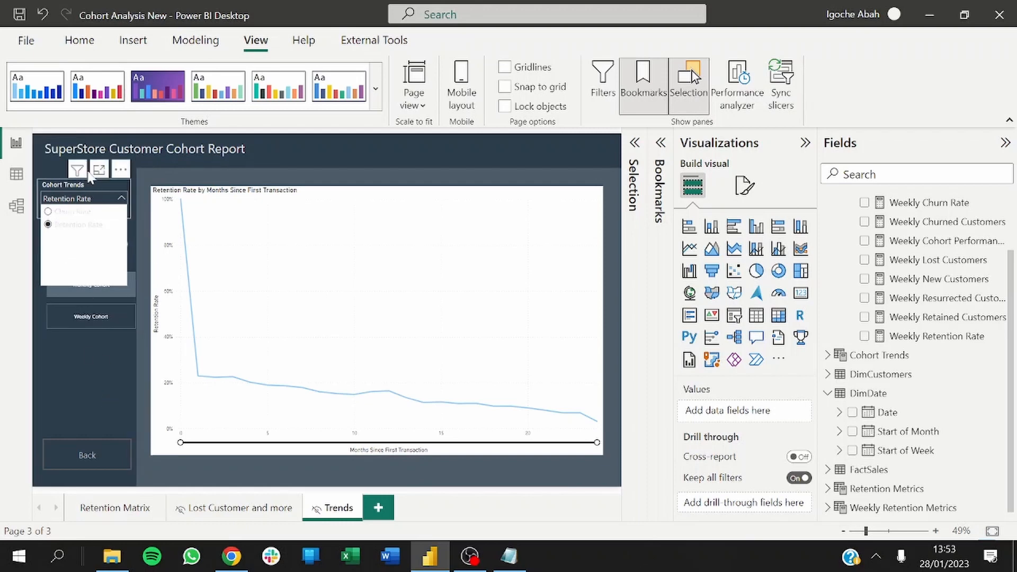
pyautogui.click(82, 201)
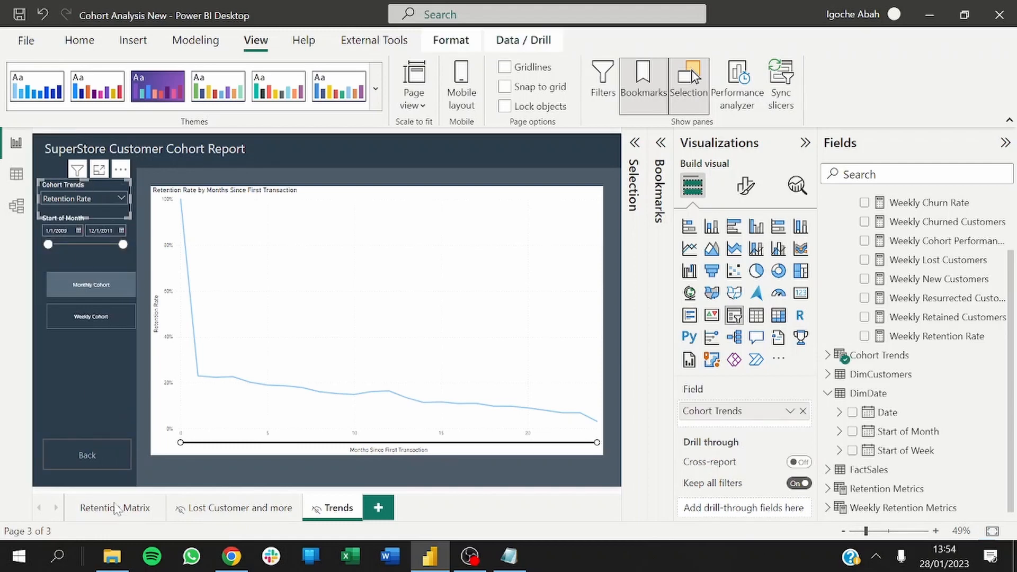
pyautogui.click(116, 508)
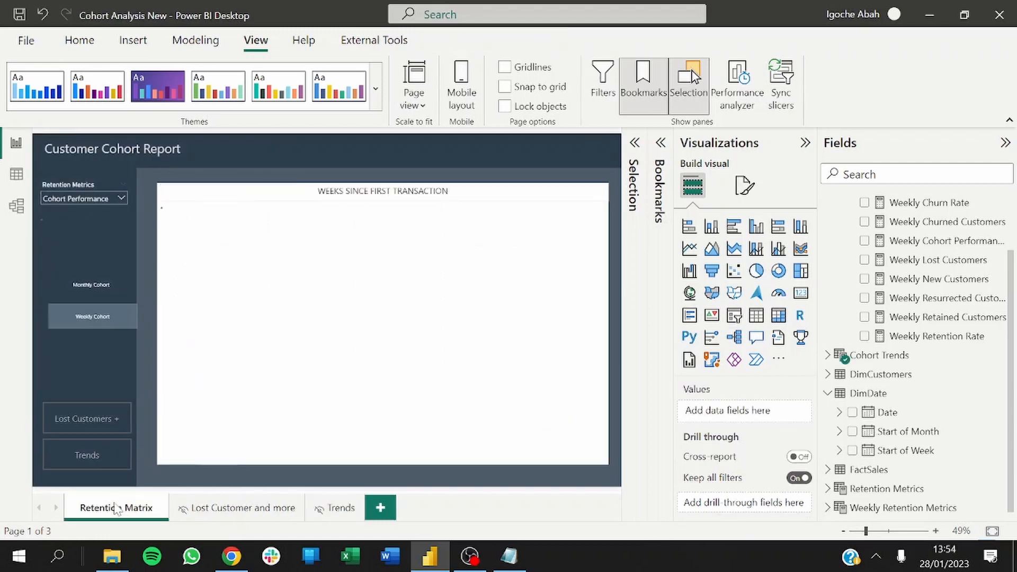
pyautogui.click(101, 199)
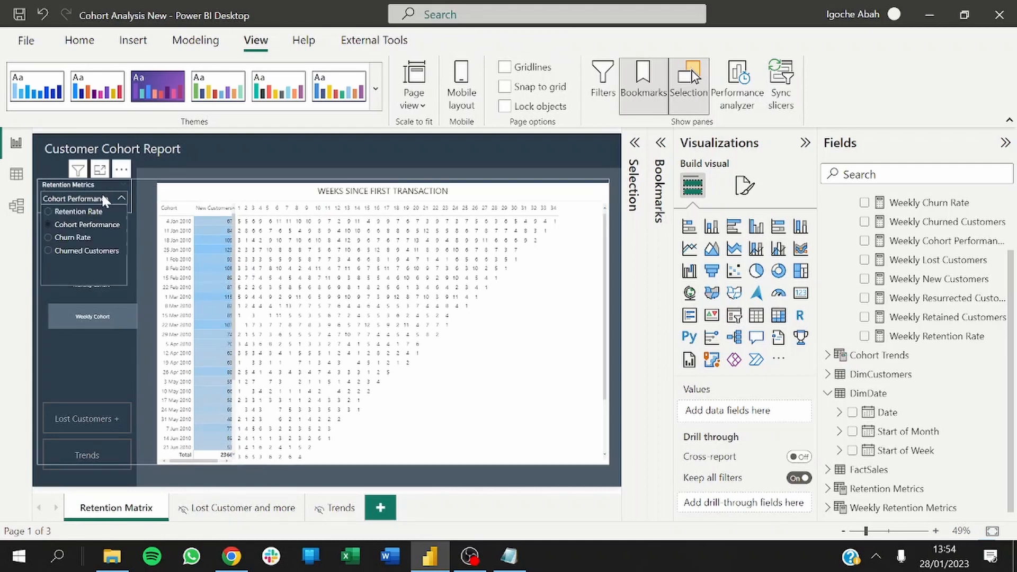
pyautogui.click(87, 197)
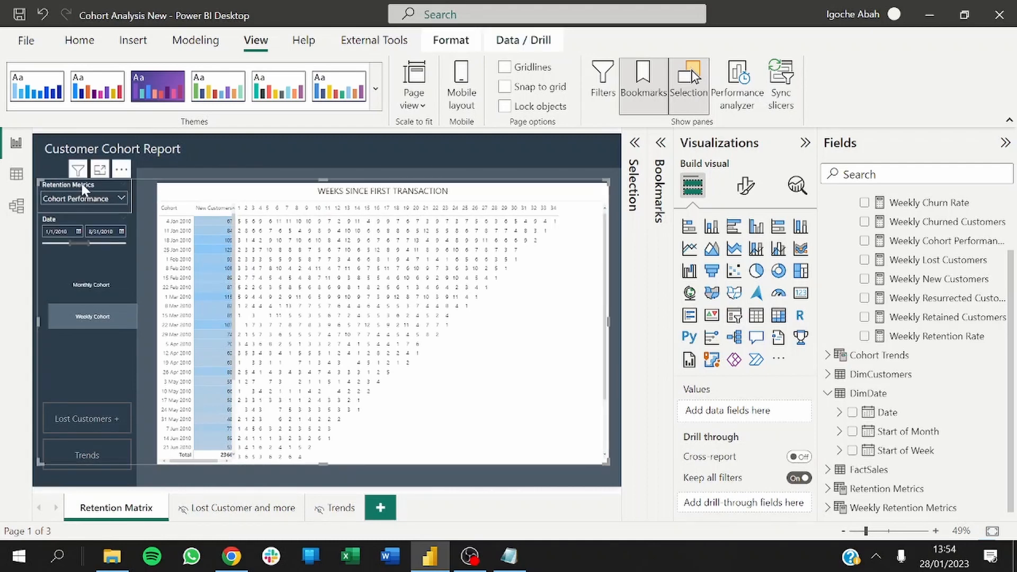
# Copy the Retention Metrics slicer's formatting onto the Cohort Trends slicer on the Trends page with the Format painter.
pyautogui.click(82, 185)
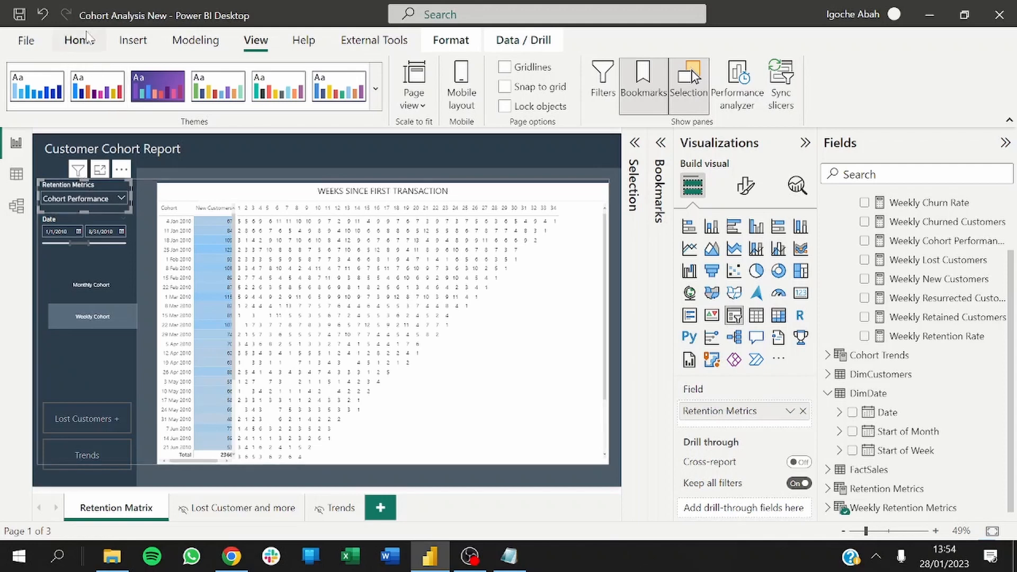
pyautogui.click(83, 39)
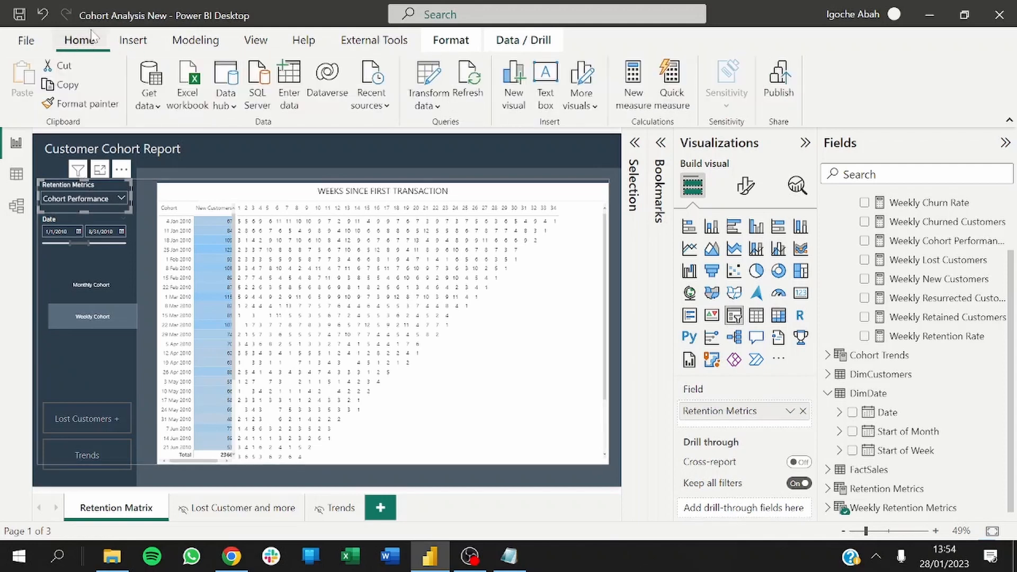
pyautogui.click(70, 106)
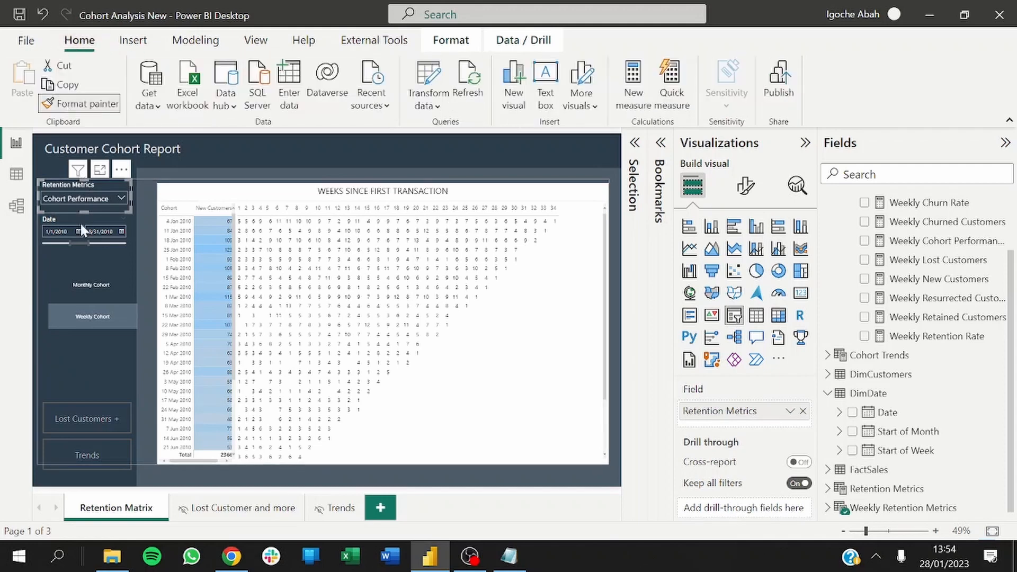
pyautogui.click(339, 508)
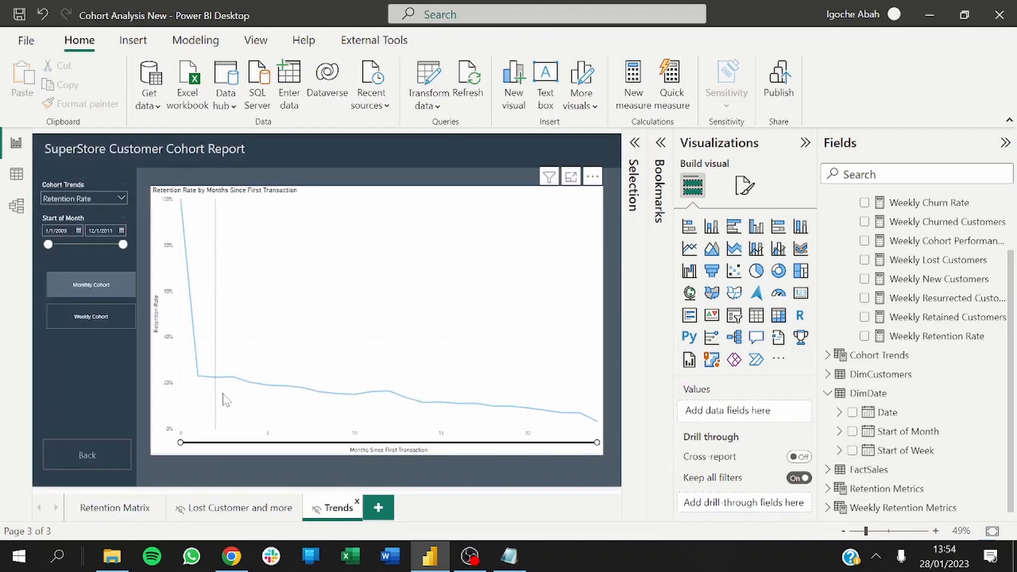
pyautogui.click(84, 193)
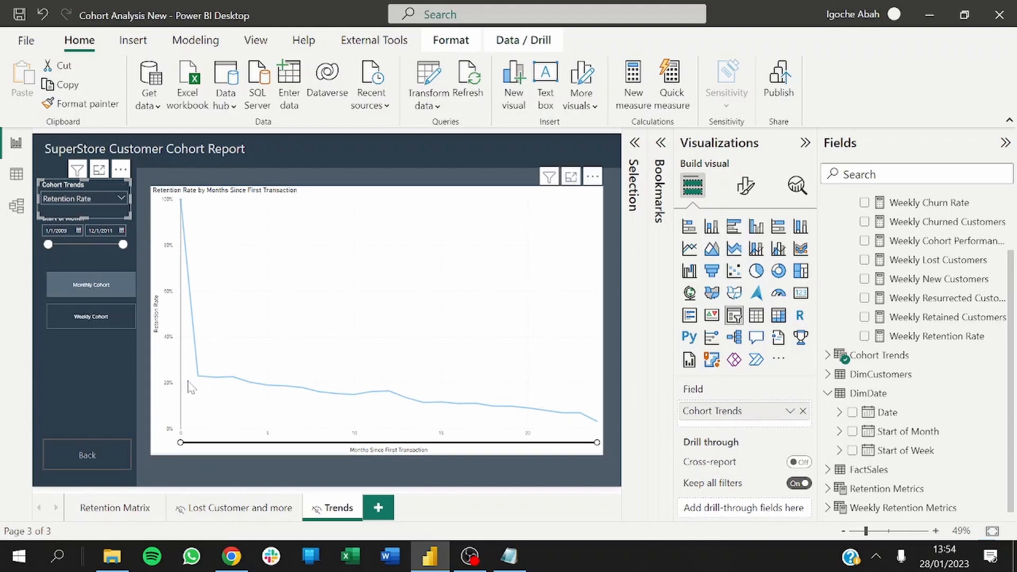
# Look up the hex code of the dark sidebar shape's fill colour on the Trends page, leaving it unchanged, and deselect the shape.
pyautogui.click(134, 370)
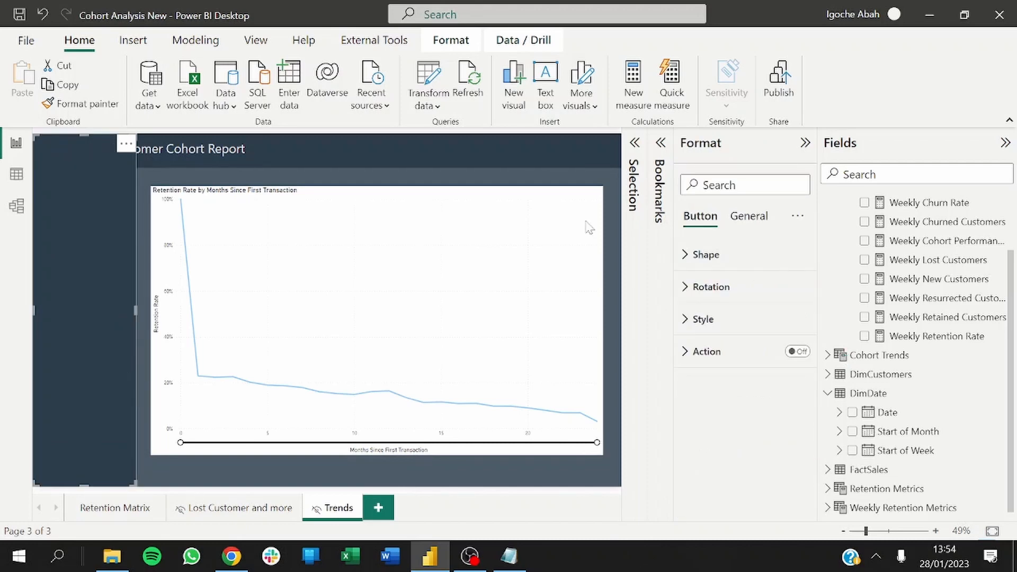
pyautogui.click(703, 319)
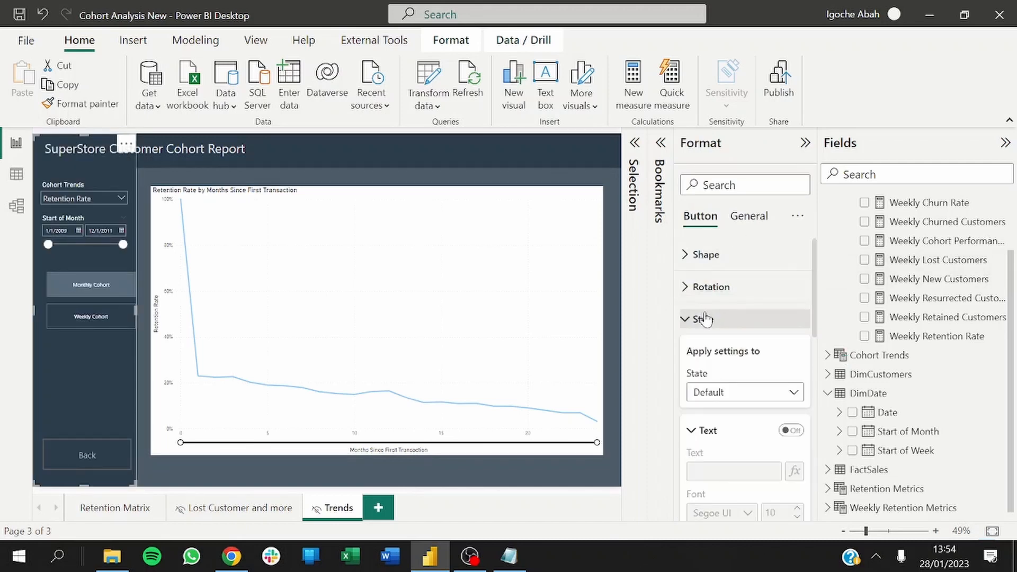
pyautogui.scroll(-8, 800, 341)
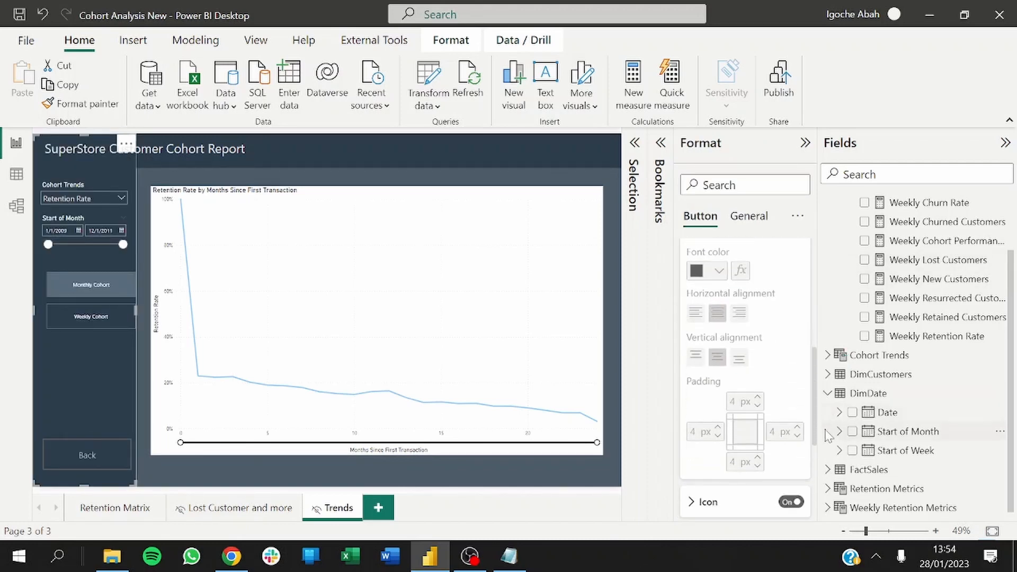
pyautogui.scroll(-3, 826, 466)
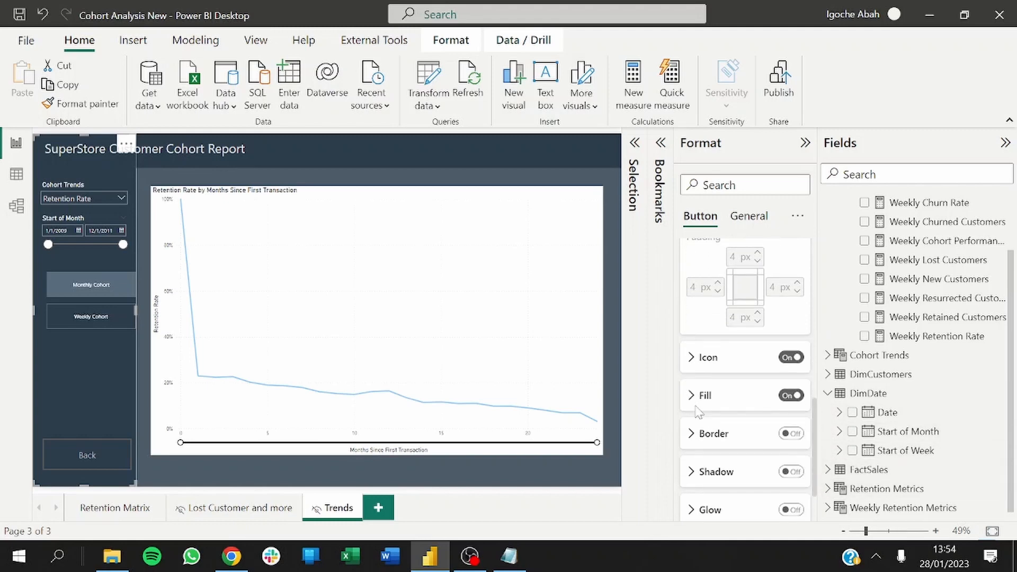
pyautogui.click(694, 399)
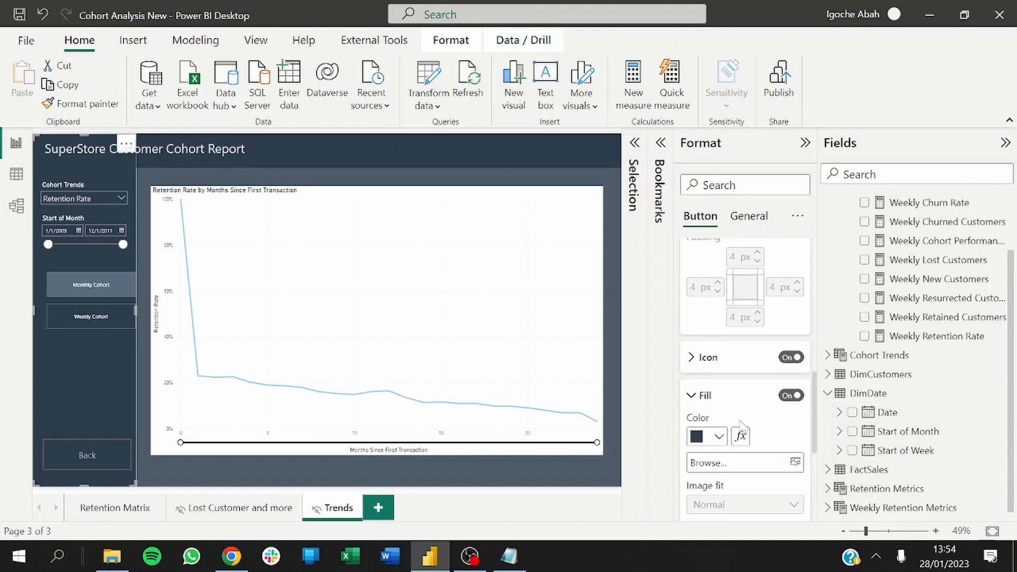
pyautogui.click(698, 437)
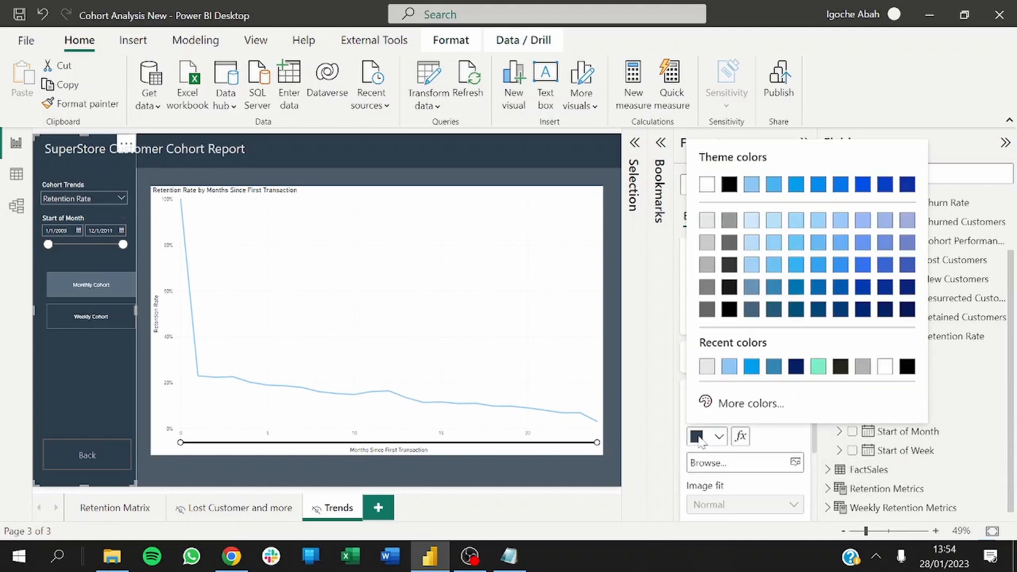
pyautogui.click(730, 403)
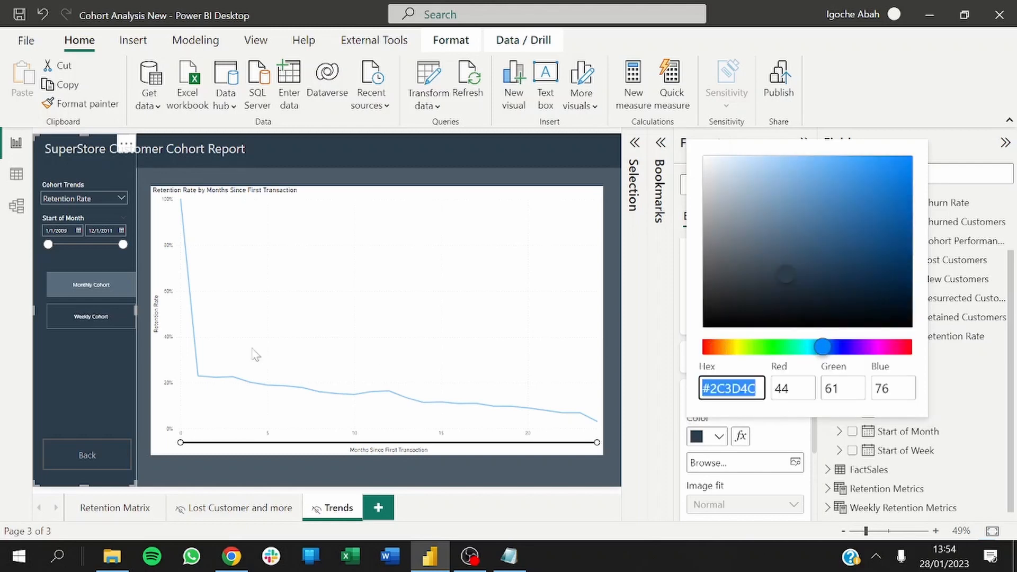
pyautogui.click(87, 193)
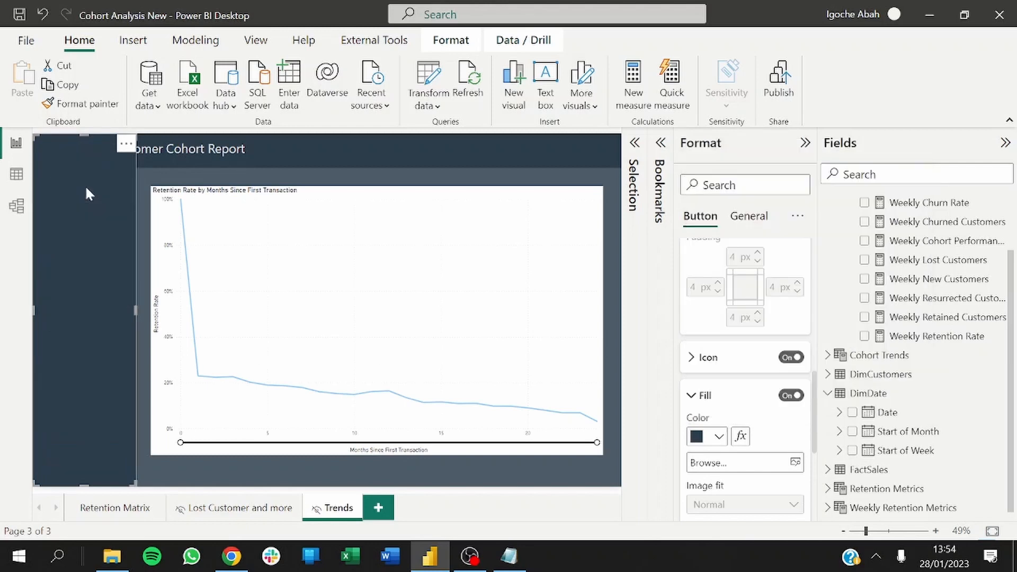
pyautogui.click(139, 197)
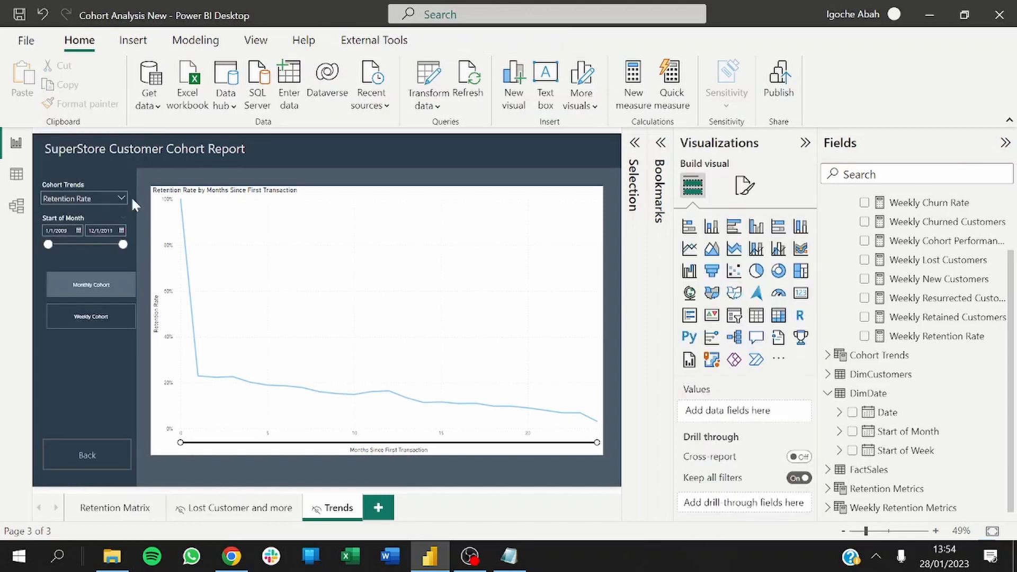
# Set the Cohort Trends slicer's values background to the sidebar's dark slate colour and expand its option list to check it.
pyautogui.click(82, 189)
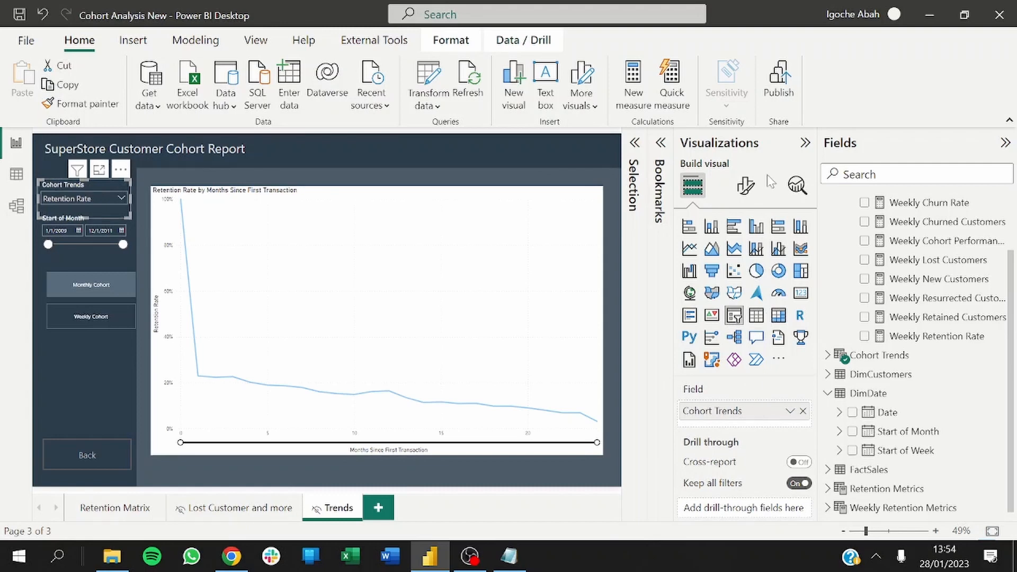
pyautogui.click(746, 187)
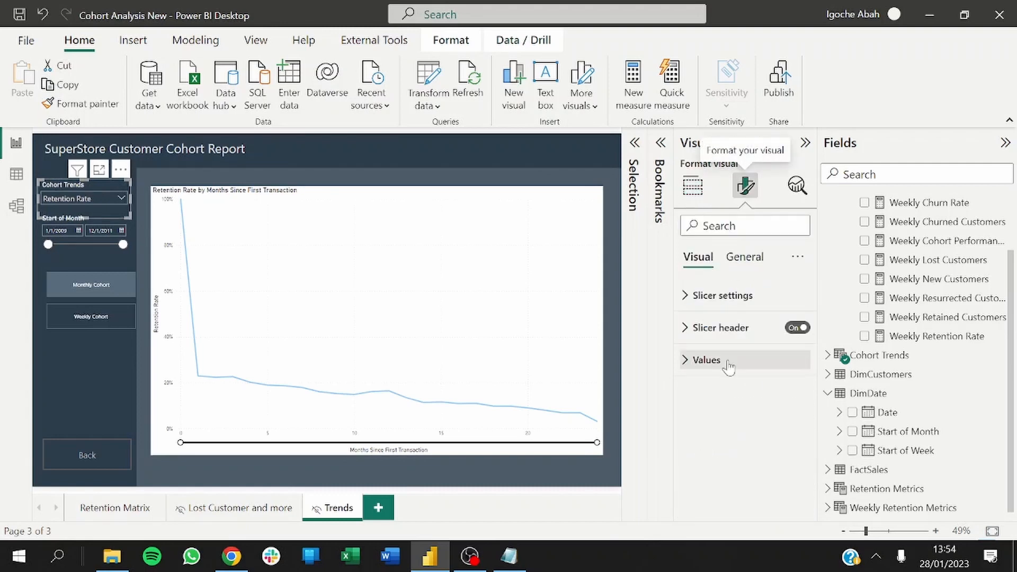
pyautogui.click(709, 361)
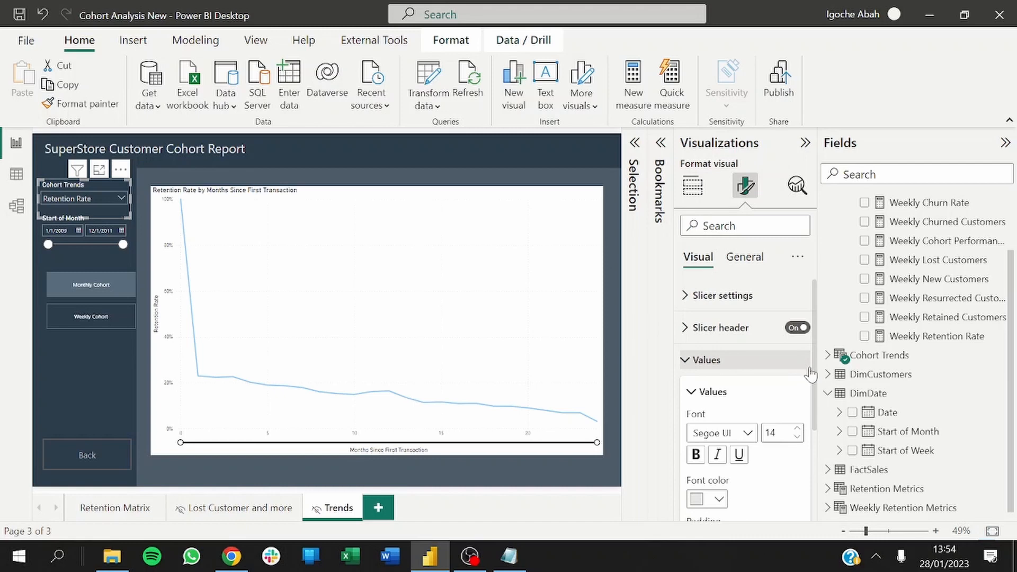
pyautogui.moveTo(815, 376); pyautogui.dragTo(825, 486)
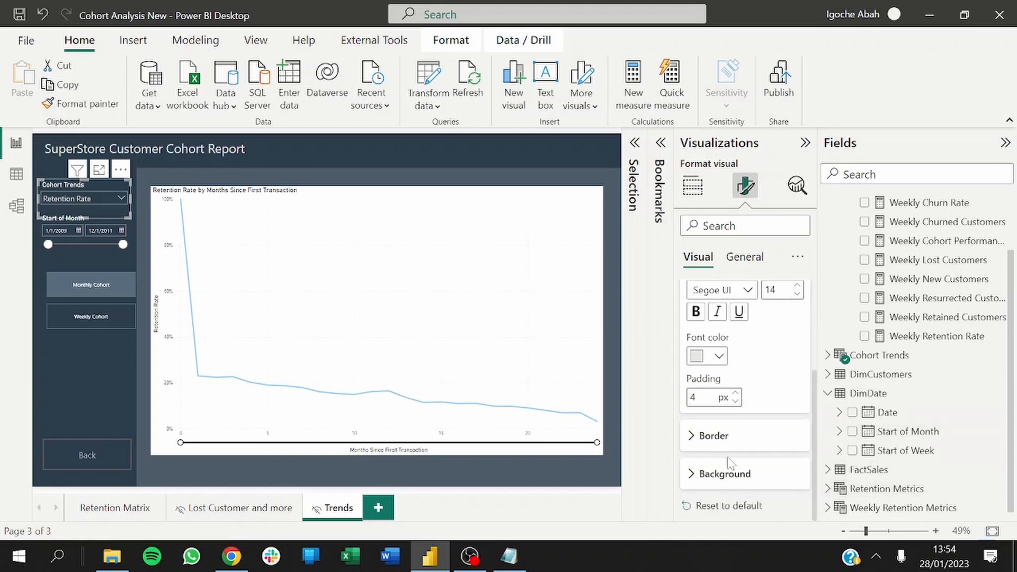
pyautogui.click(692, 474)
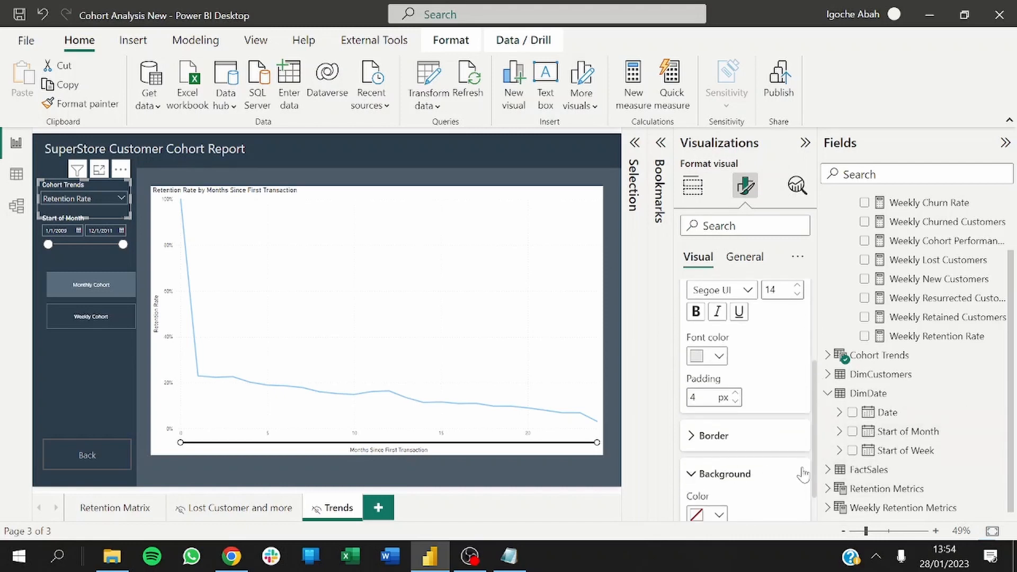
pyautogui.moveTo(816, 481); pyautogui.dragTo(828, 525)
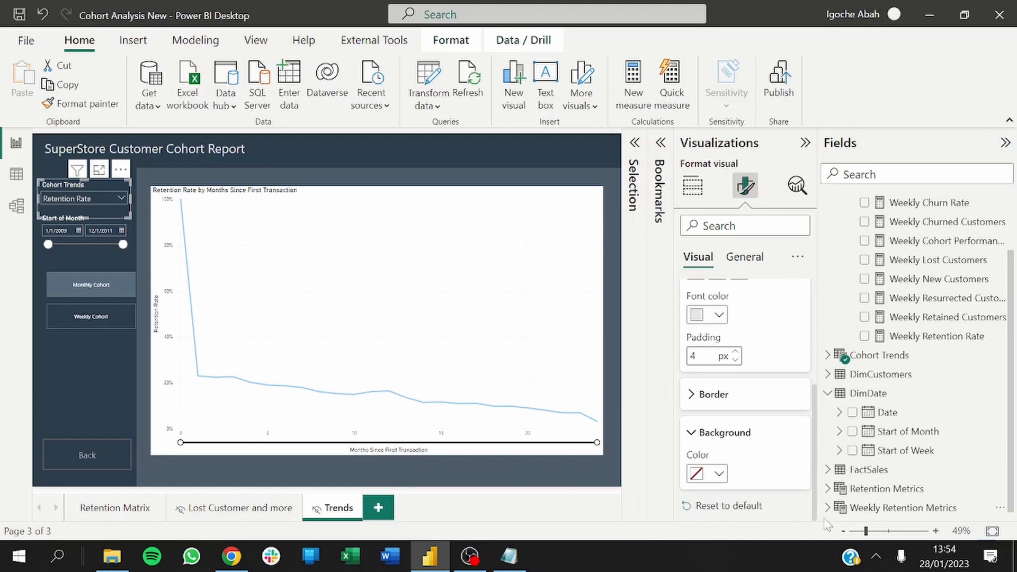
pyautogui.click(698, 472)
pyautogui.click(706, 403)
pyautogui.click(91, 199)
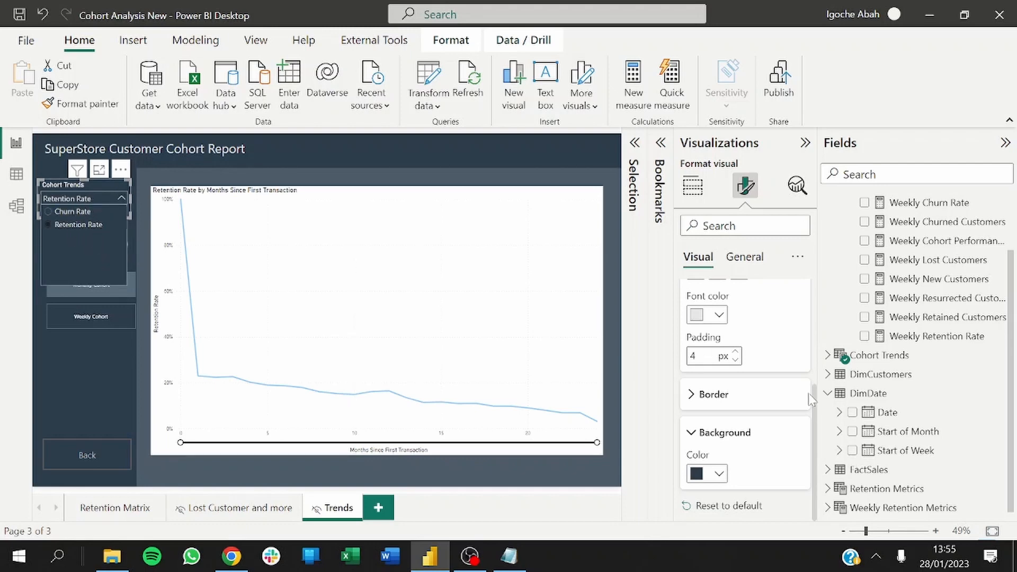
# Set the Cohort Trends slicer's values font colour to white and check it in the expanded option list.
pyautogui.moveTo(816, 411); pyautogui.dragTo(816, 387)
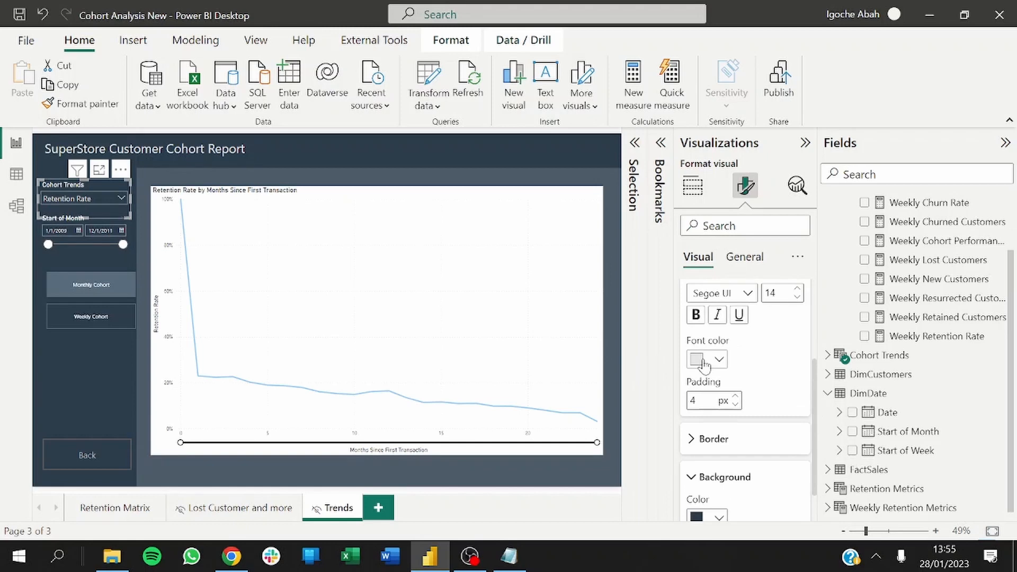
pyautogui.click(715, 359)
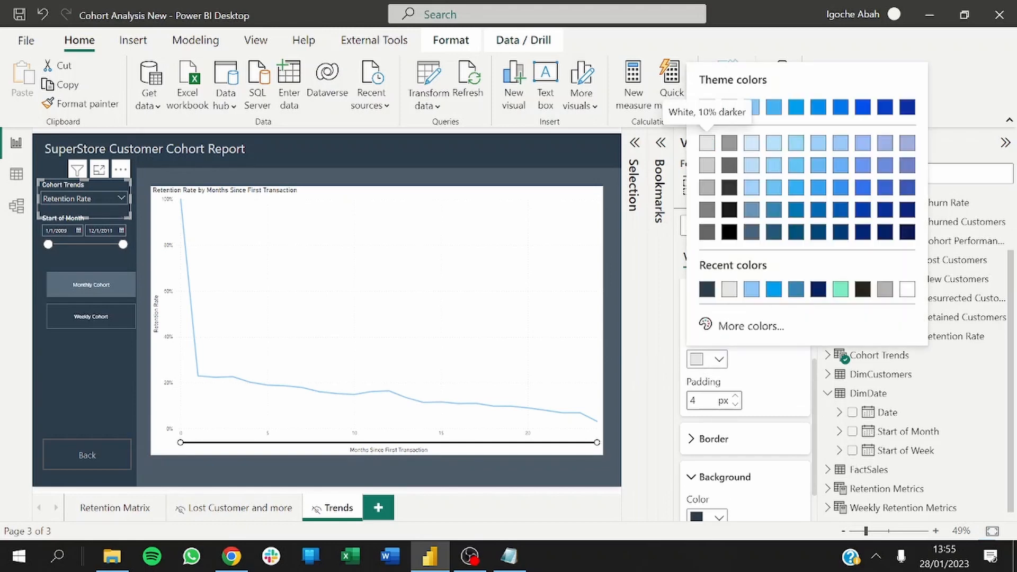
pyautogui.click(708, 108)
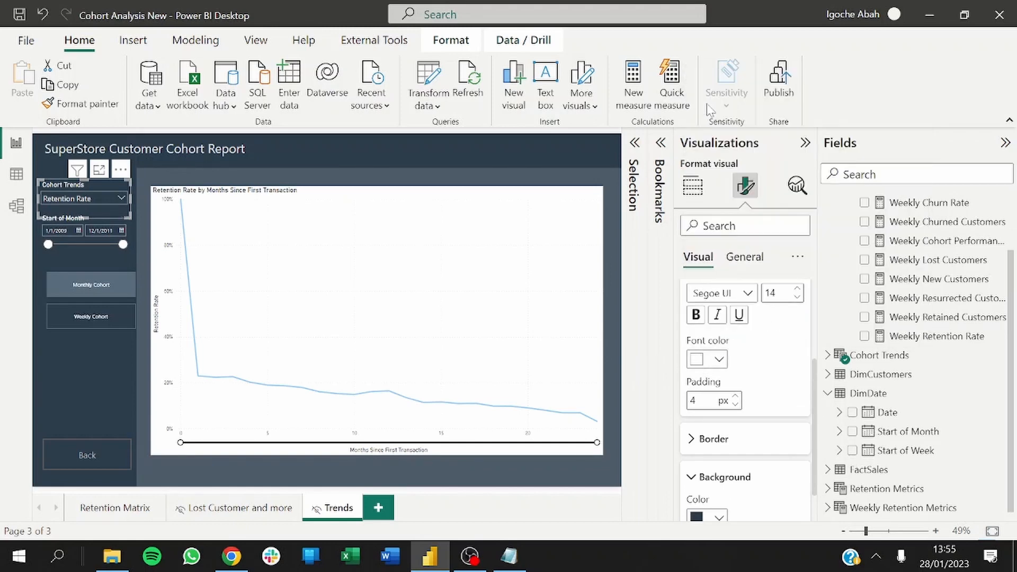
pyautogui.click(91, 202)
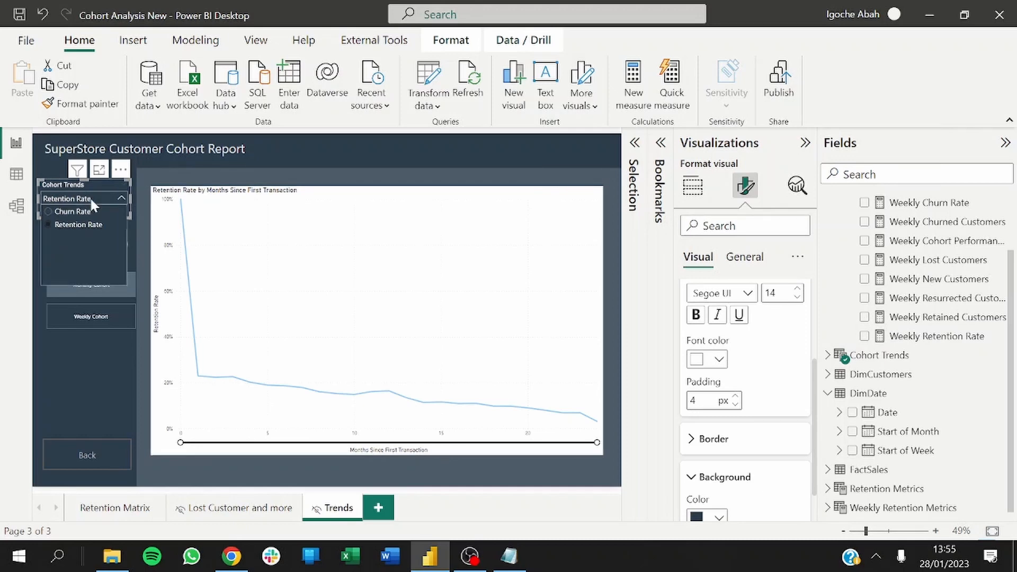
# Replace the Start of Month field in the date slicer with the Date field from DimDate.
pyautogui.click(144, 255)
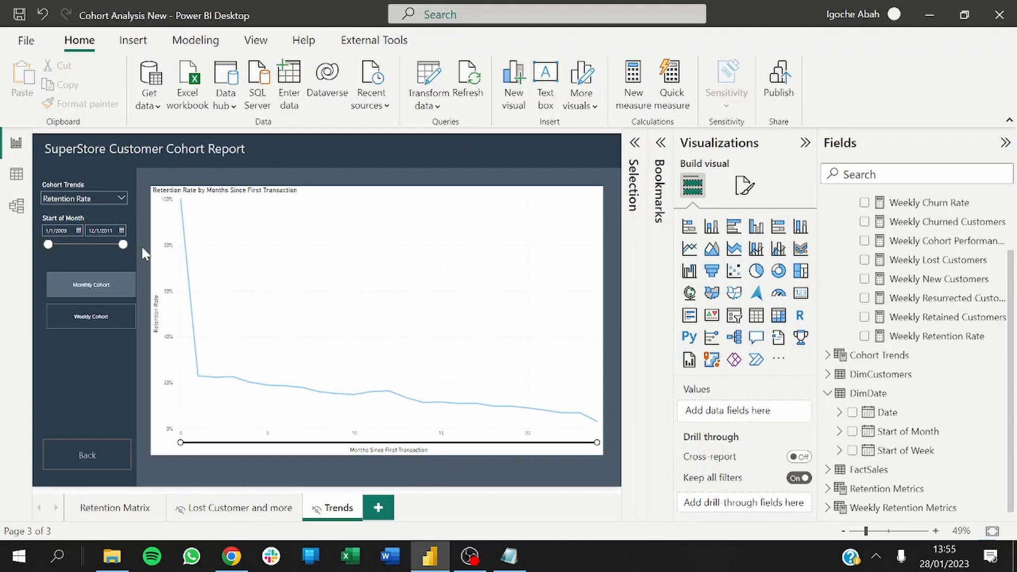
pyautogui.click(91, 219)
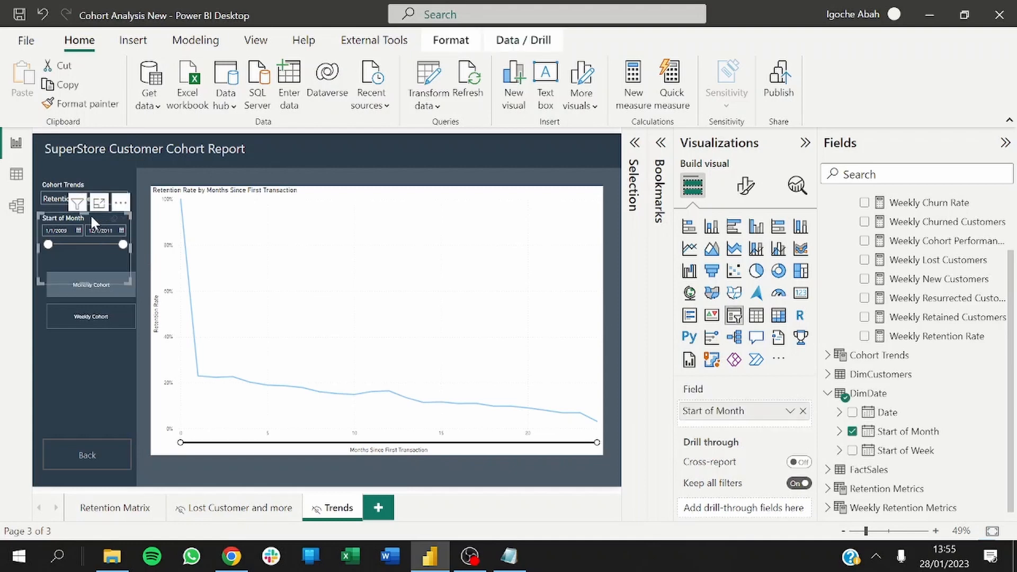
pyautogui.click(853, 431)
pyautogui.click(853, 413)
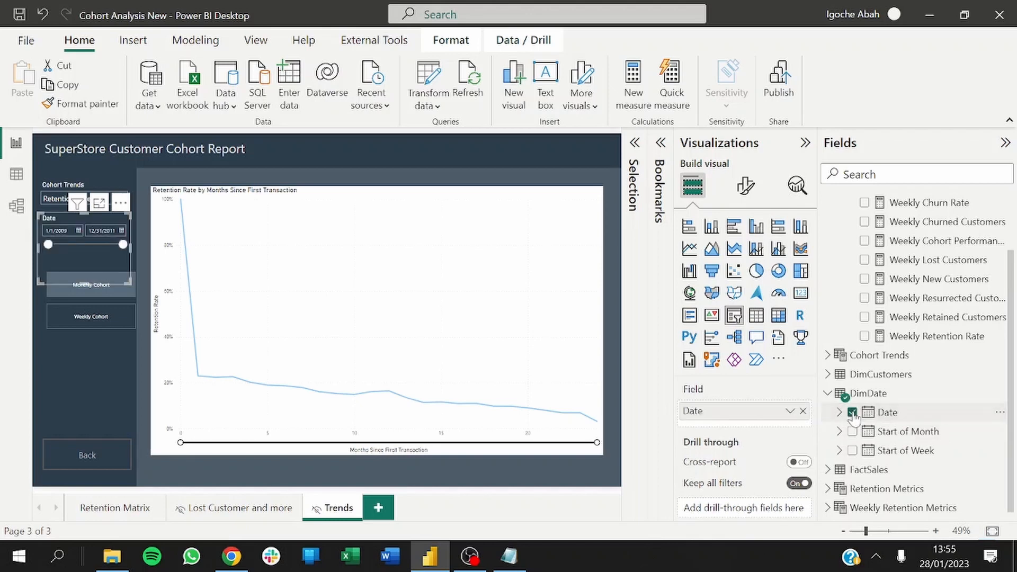
pyautogui.click(145, 305)
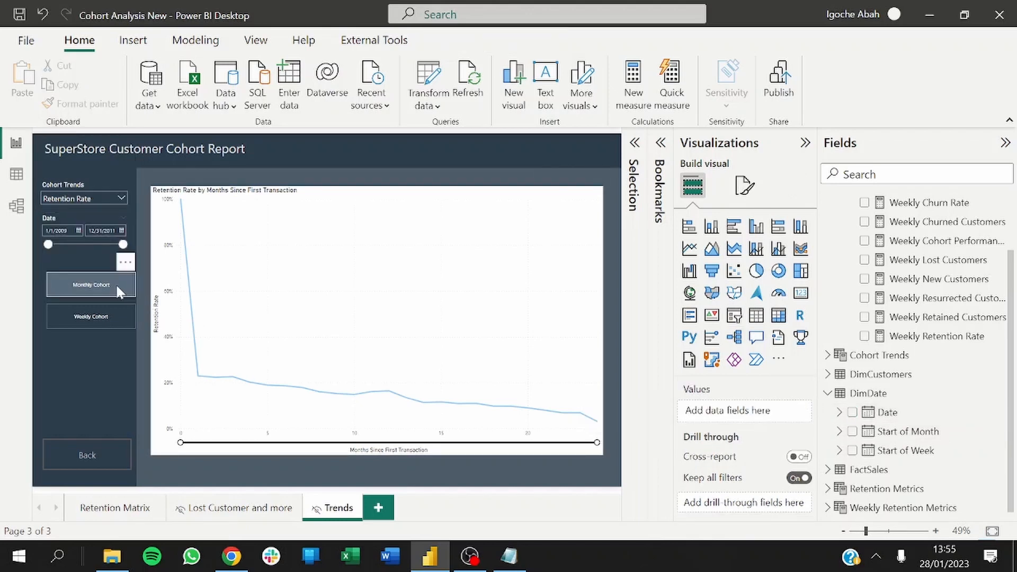
pyautogui.click(117, 284)
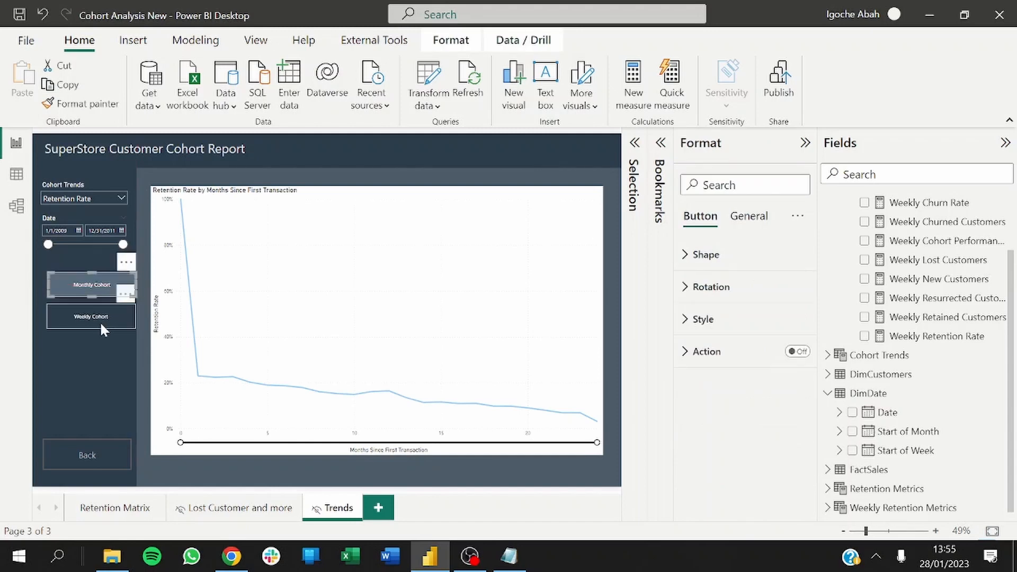
pyautogui.moveTo(104, 321); pyautogui.dragTo(106, 319)
pyautogui.press('Escape')
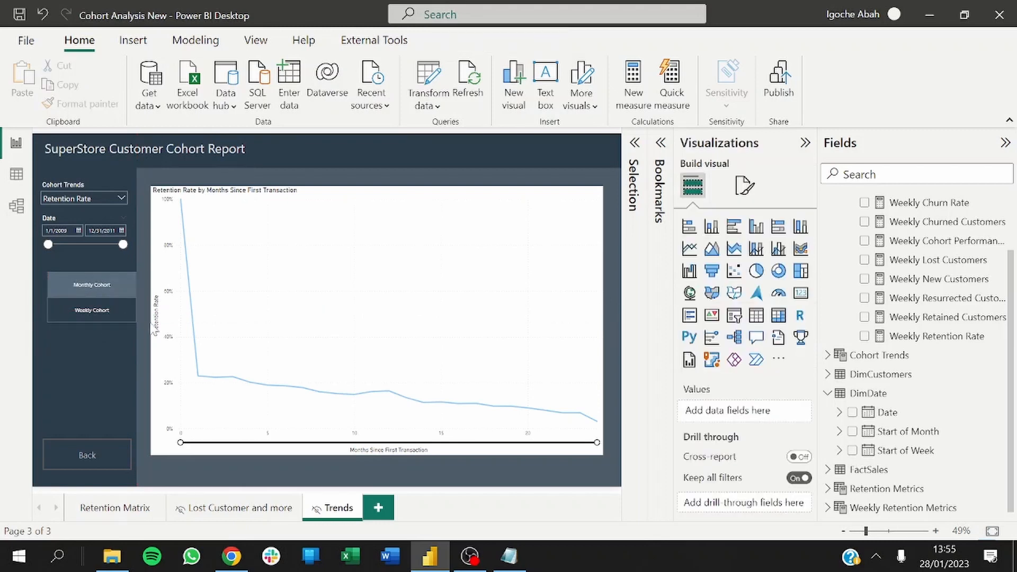
pyautogui.hotkey('ctrl', 'z')
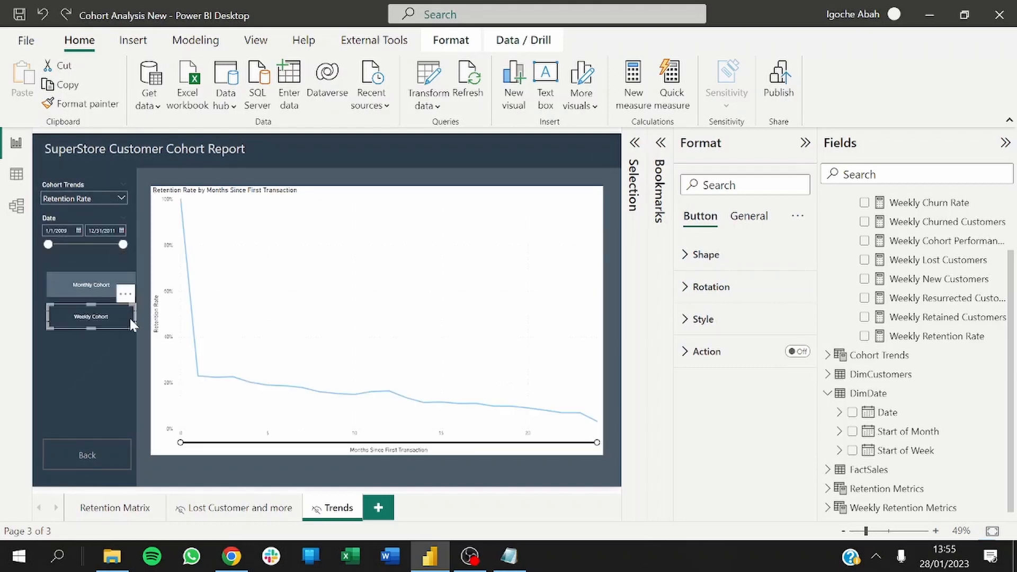
# Move the Weekly Cohort button slightly lower to widen its gap from the Monthly Cohort button, and nudge the Monthly Cohort button sideways into line.
pyautogui.moveTo(119, 320); pyautogui.dragTo(122, 317)
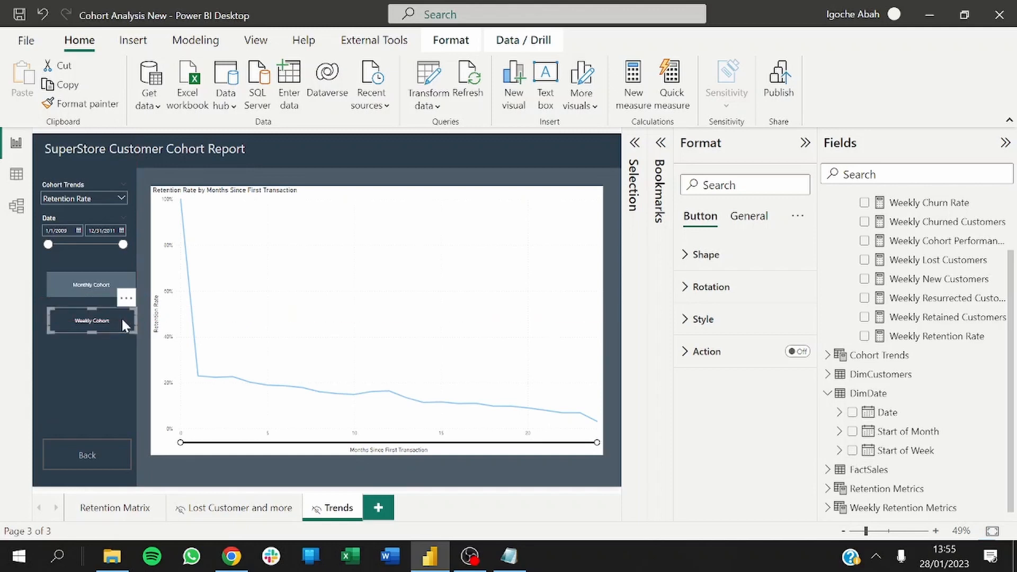
pyautogui.click(148, 361)
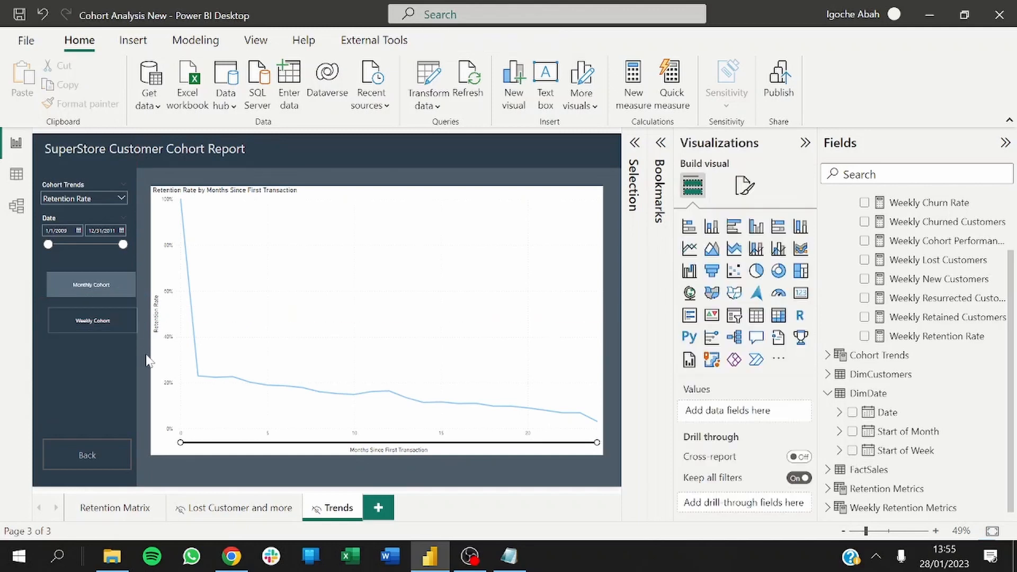
pyautogui.click(112, 288)
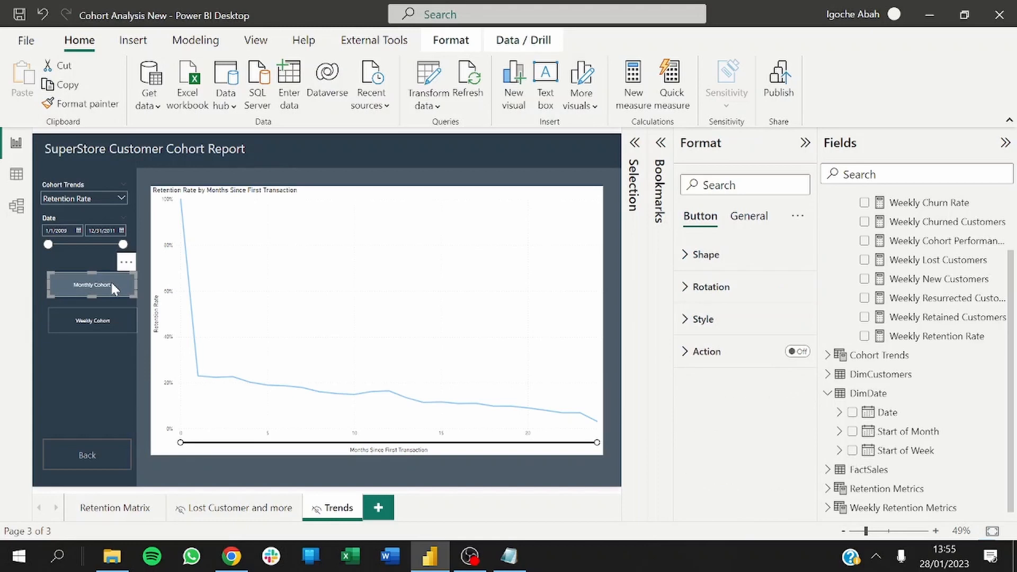
pyautogui.click(138, 300)
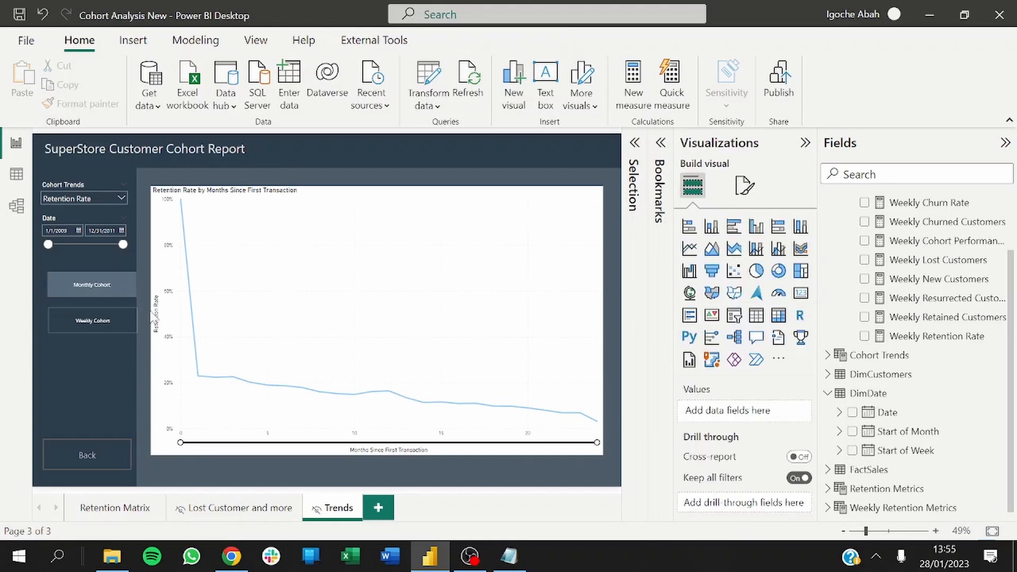
pyautogui.click(104, 284)
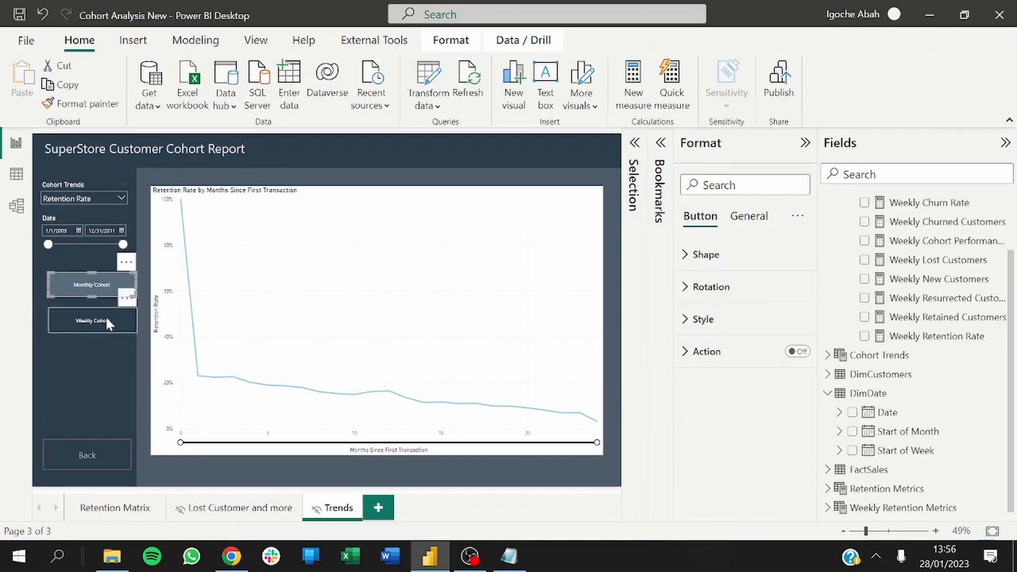
# Turn off the border in the Weekly Cohort button's default style.
pyautogui.click(106, 316)
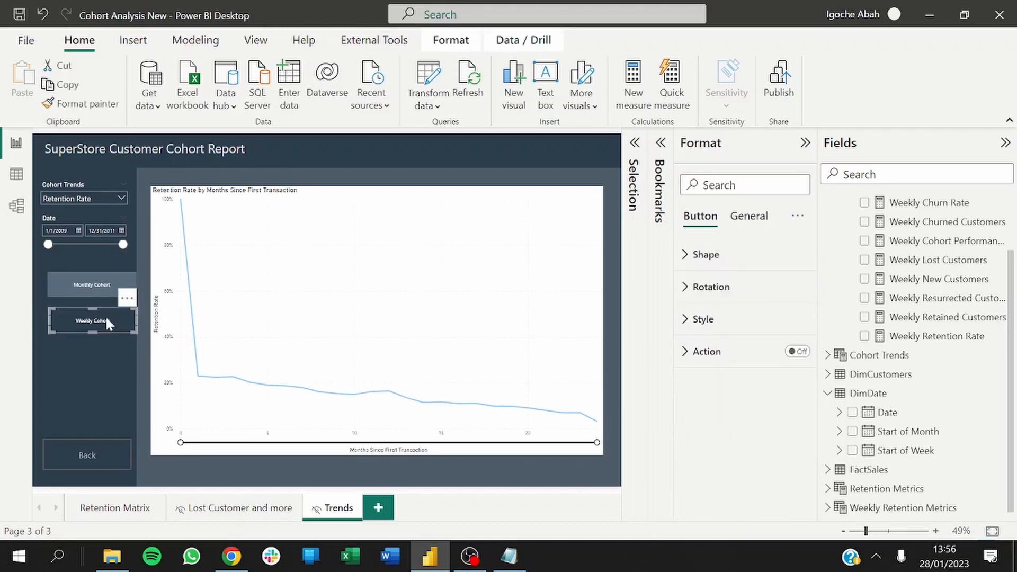
pyautogui.click(724, 320)
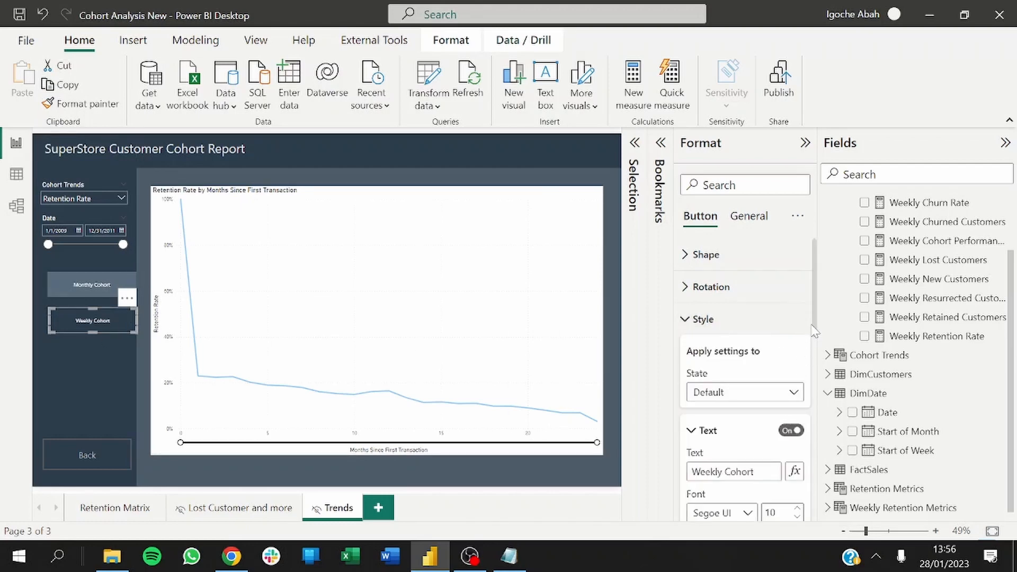
pyautogui.moveTo(814, 331); pyautogui.dragTo(830, 498)
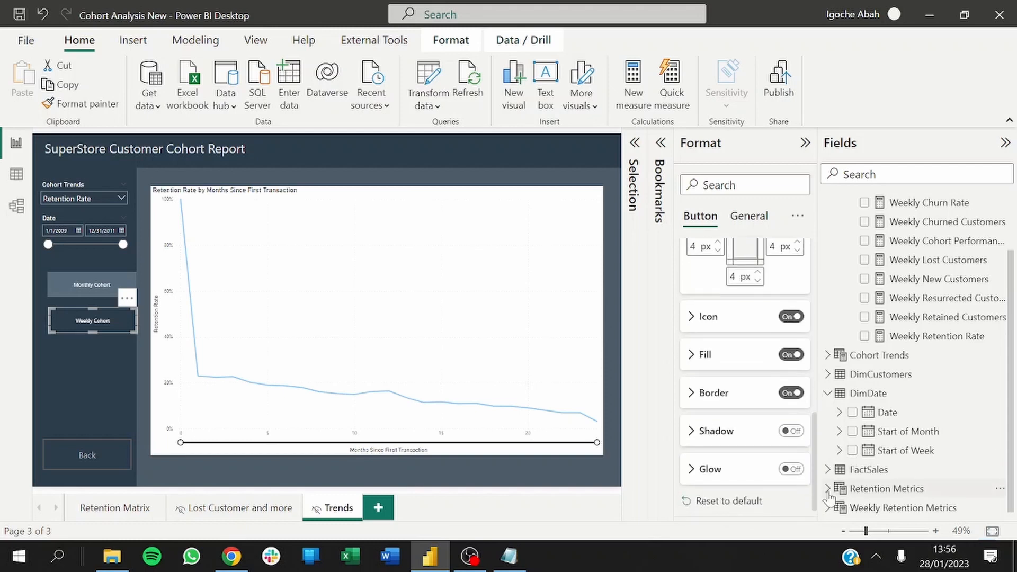
pyautogui.click(792, 393)
pyautogui.click(792, 393)
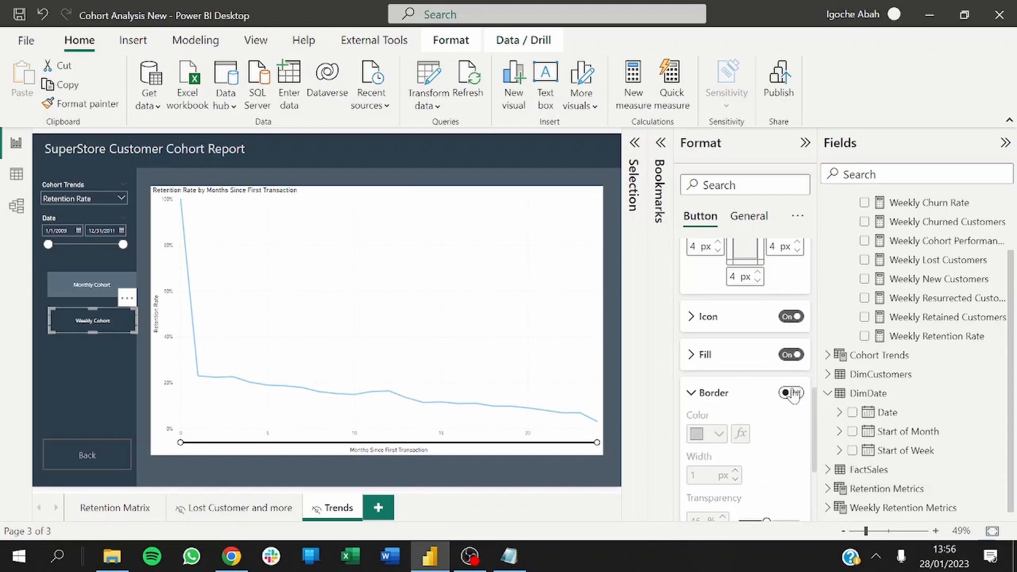
pyautogui.click(139, 325)
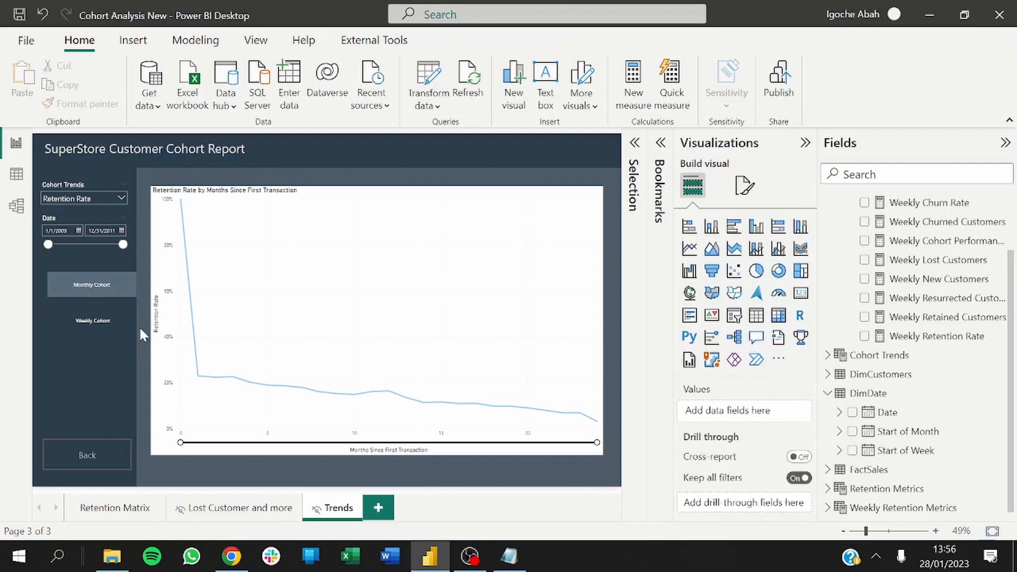
# Collapse the Visualizations and Fields panes and show the report's bookmarks.
pyautogui.click(805, 143)
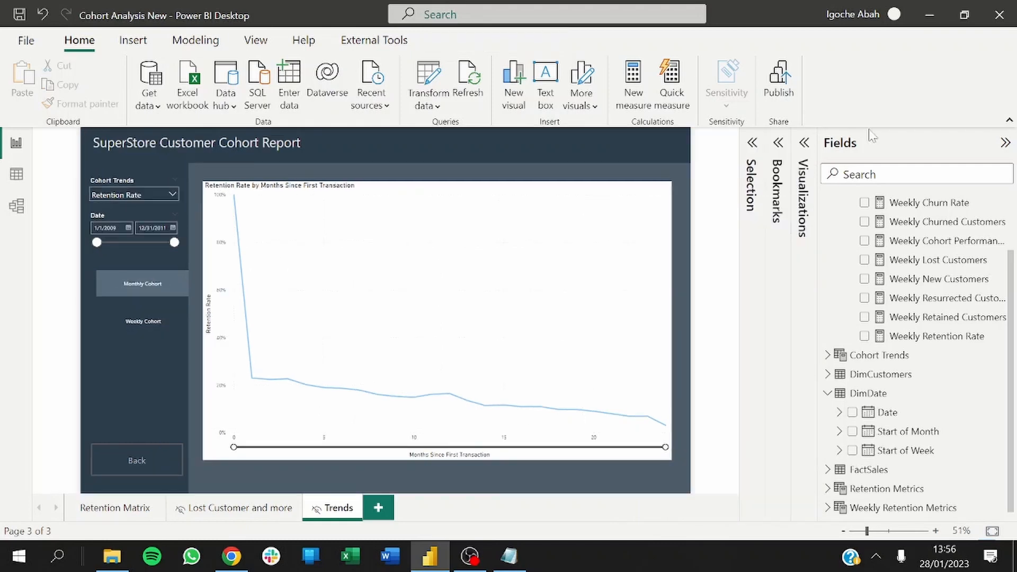
pyautogui.click(1003, 144)
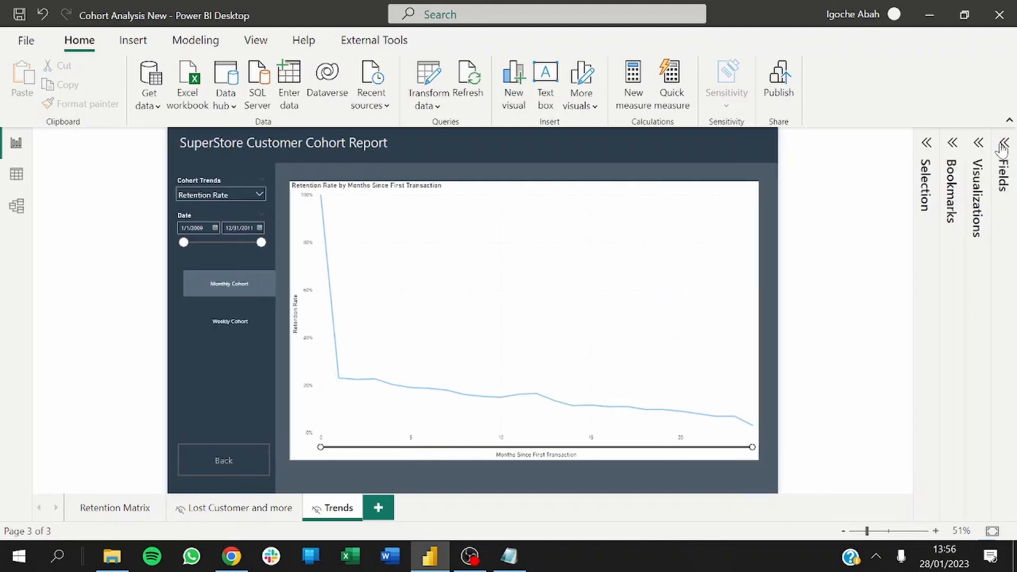
pyautogui.click(954, 144)
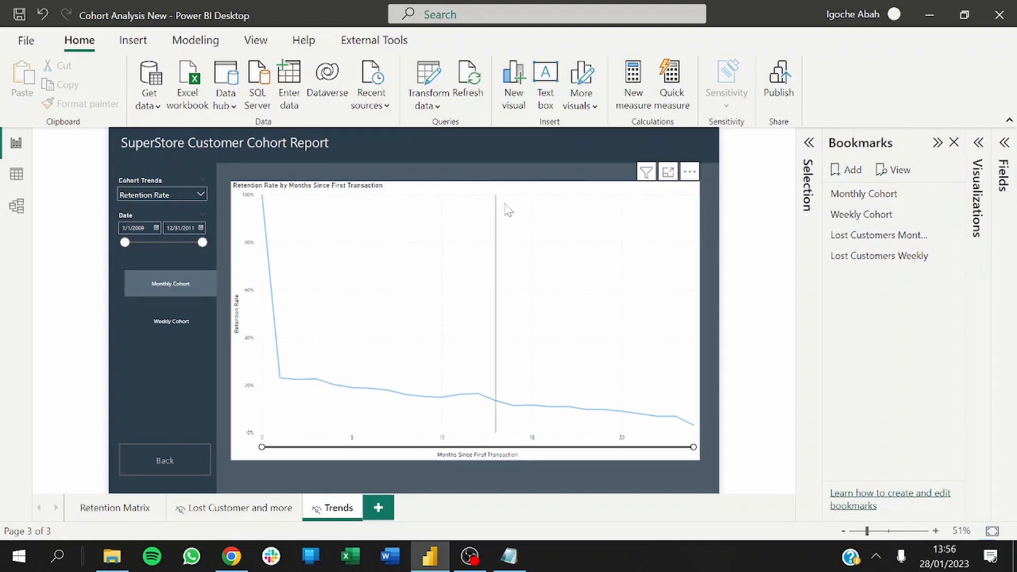
# Group the Cohort Trends slicer with the Retention Rate by Months Since First Transaction line chart.
pyautogui.click(158, 176)
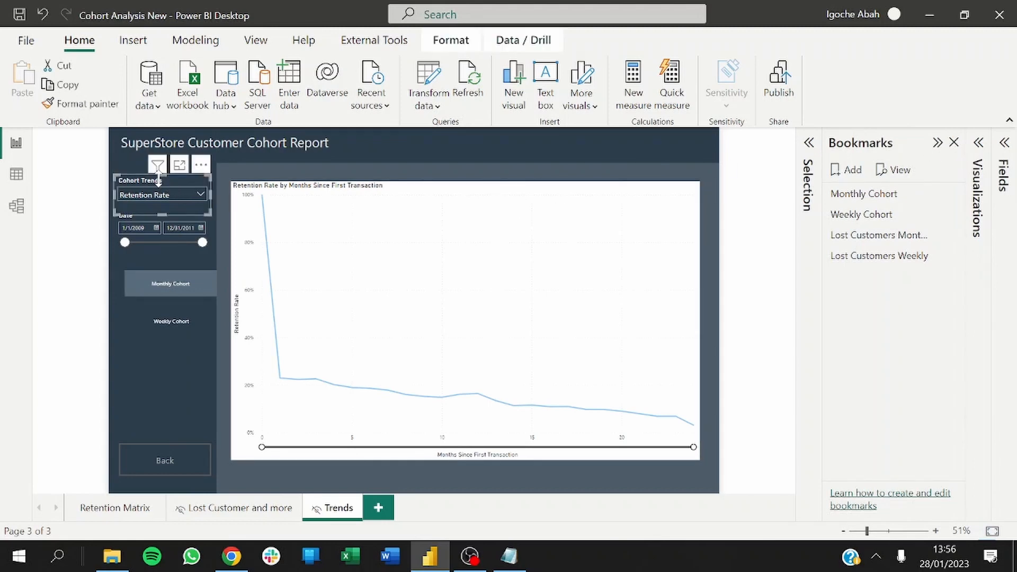
pyautogui.click(398, 206)
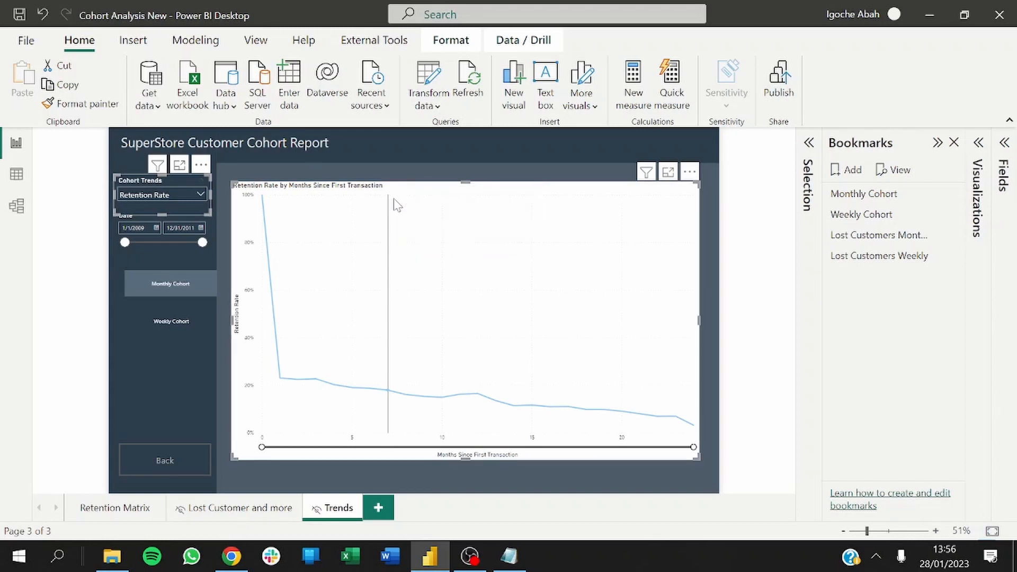
pyautogui.rightClick(394, 200)
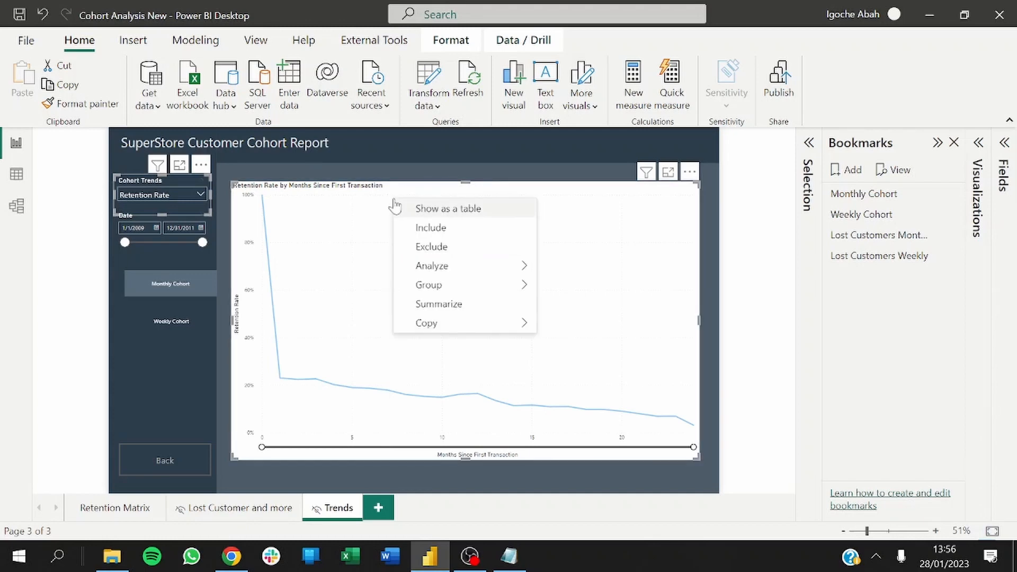
pyautogui.moveTo(465, 287)
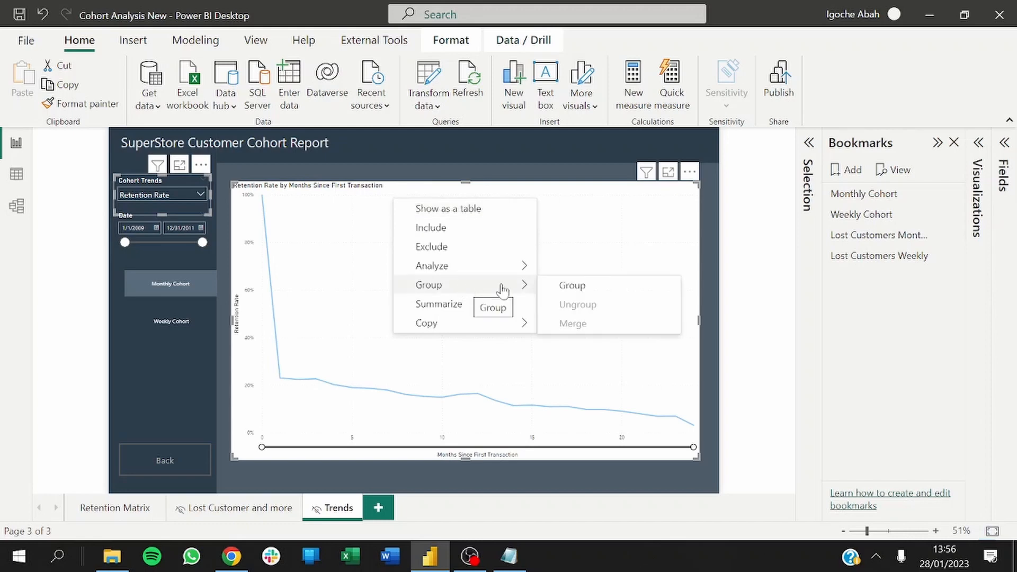
pyautogui.click(565, 290)
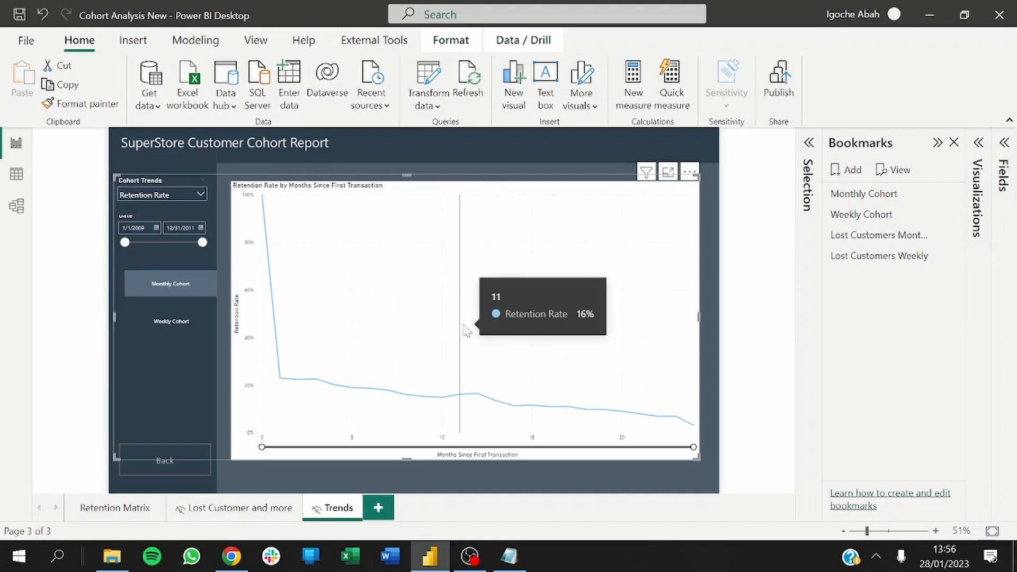
# Rename the new group of slicer and line chart as Monthly Trends in the layer order.
pyautogui.click(937, 143)
pyautogui.click(926, 143)
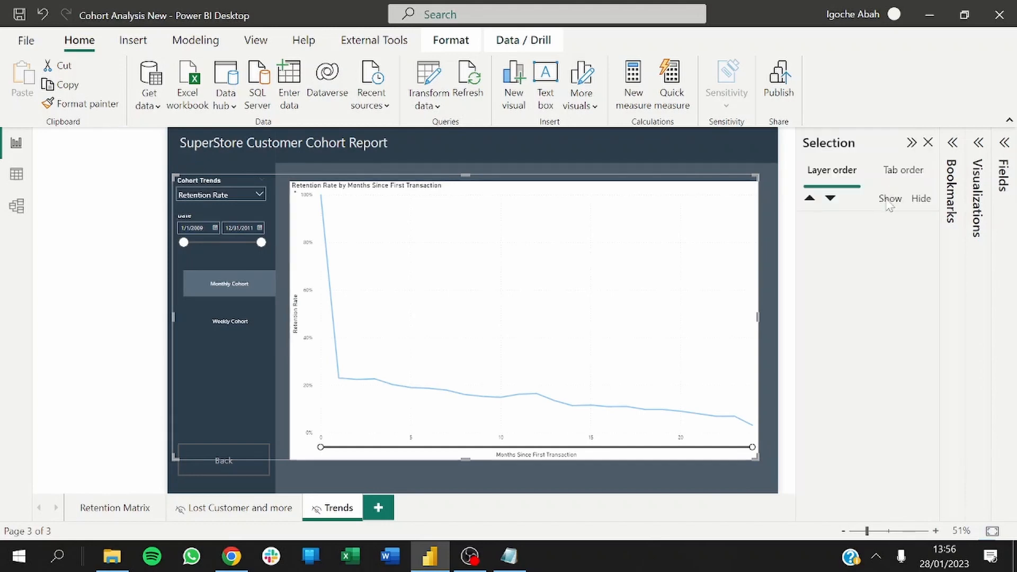
pyautogui.click(858, 227)
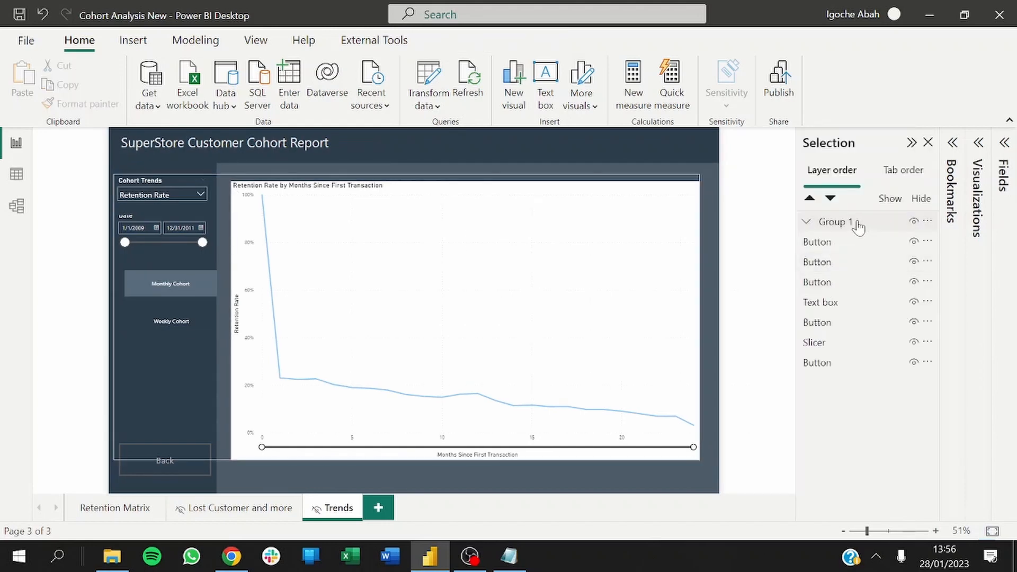
pyautogui.doubleClick(858, 225)
pyautogui.write('Monthly Trends')
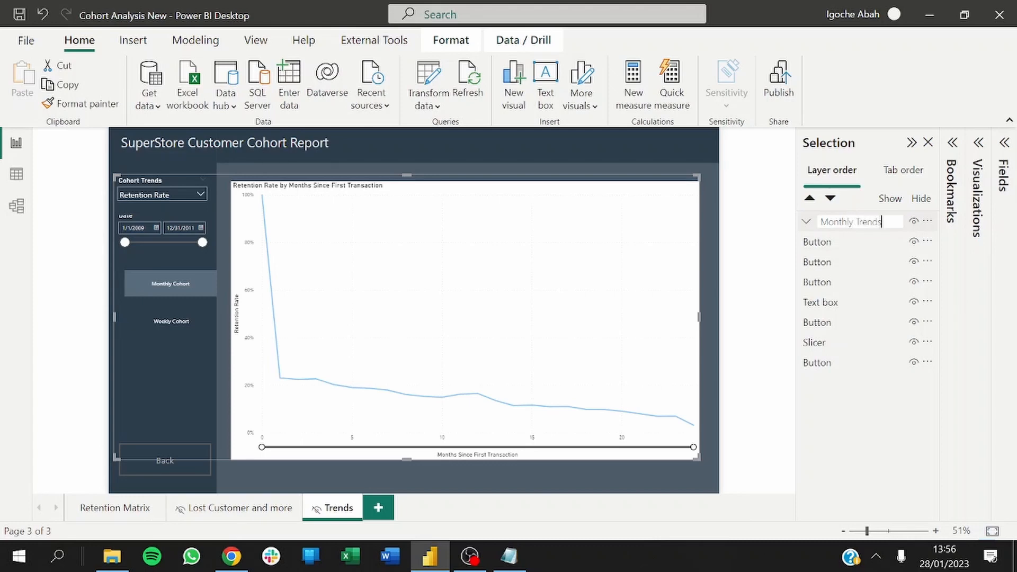
pyautogui.press('Return')
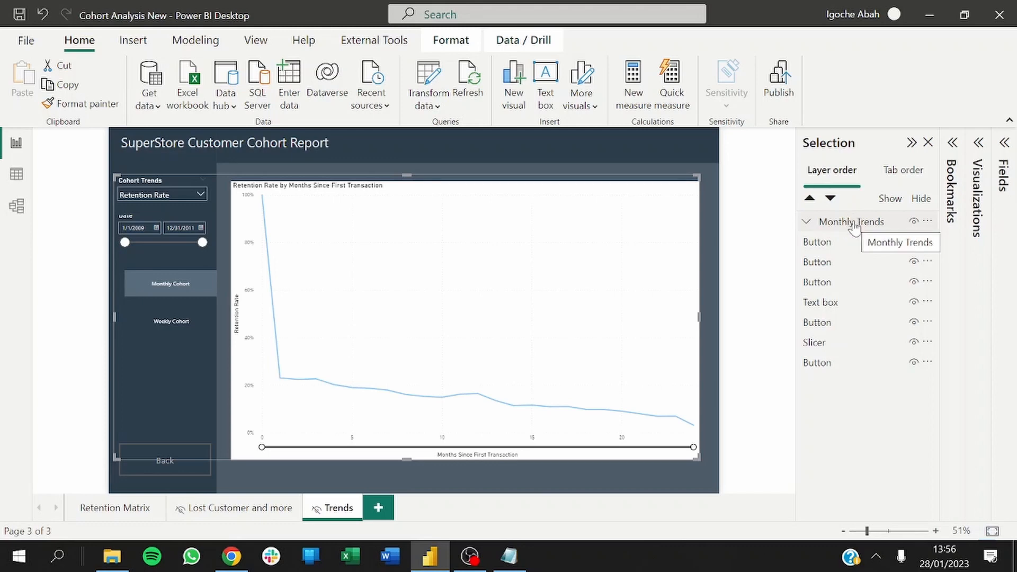
pyautogui.press('Escape')
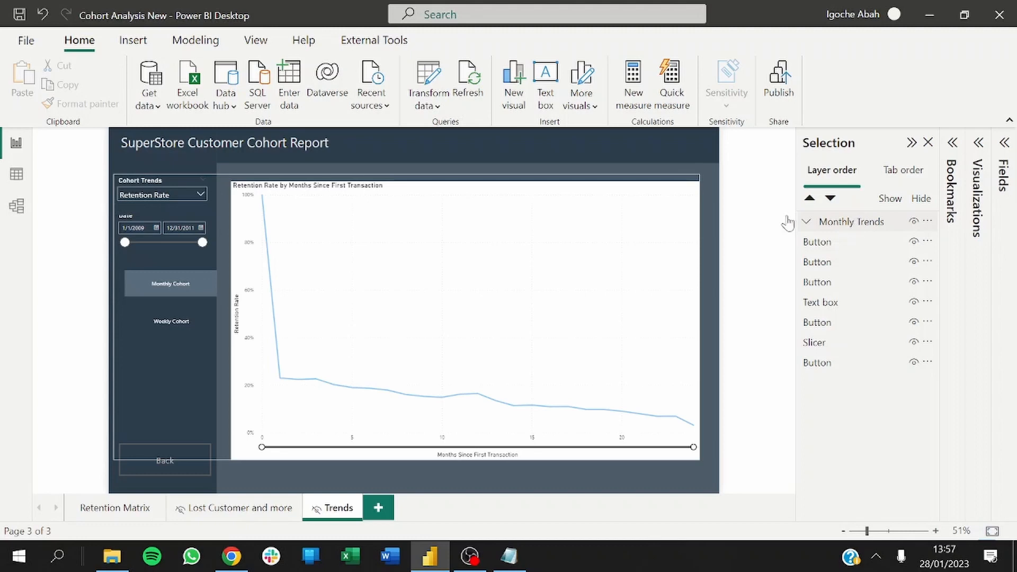
# Duplicate the Monthly Trends group on the page and align the copy over the original.
pyautogui.click(346, 201)
pyautogui.hotkey('ctrl', 'c')
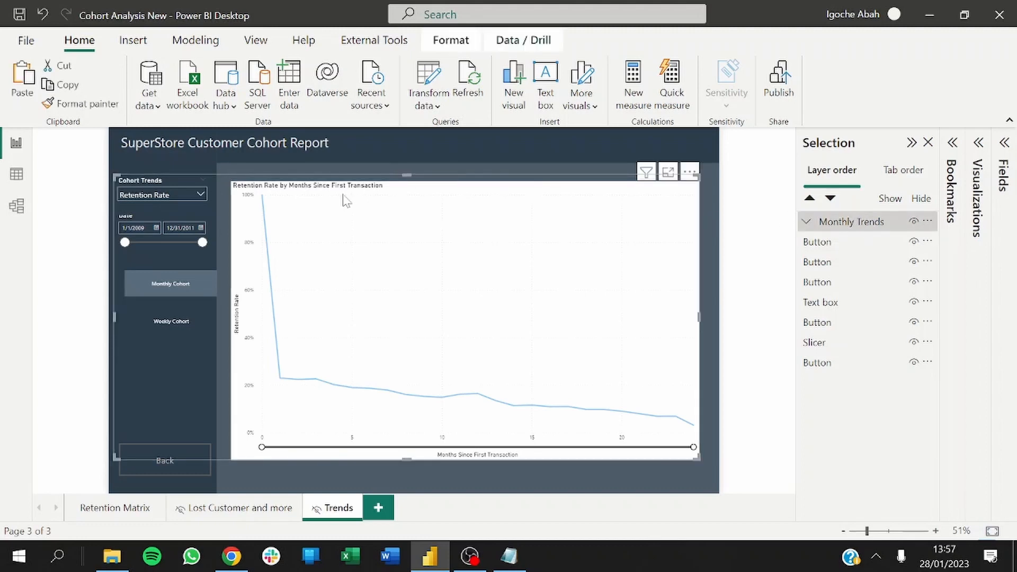
pyautogui.hotkey('ctrl', 'v')
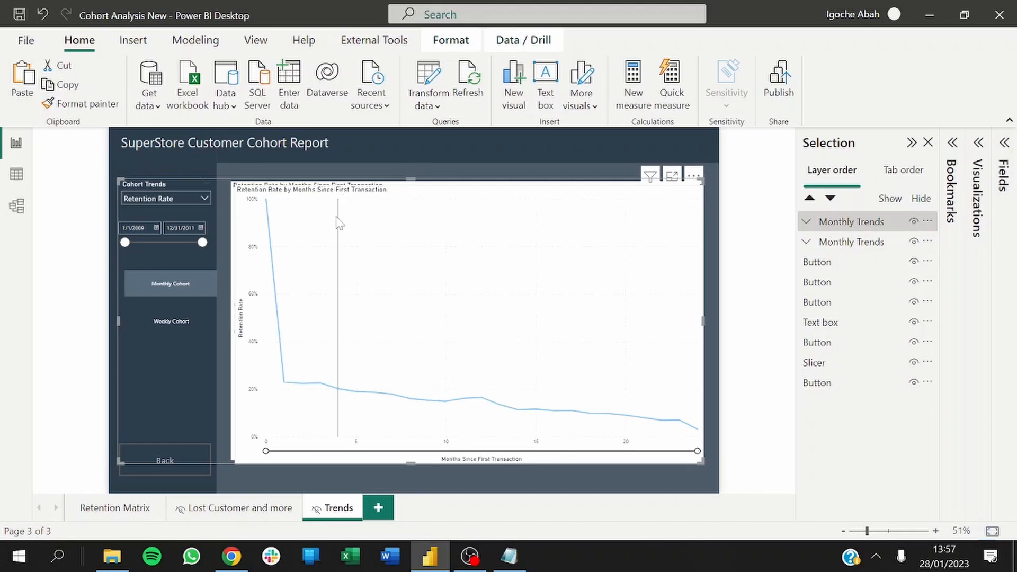
pyautogui.moveTo(340, 224); pyautogui.dragTo(335, 220)
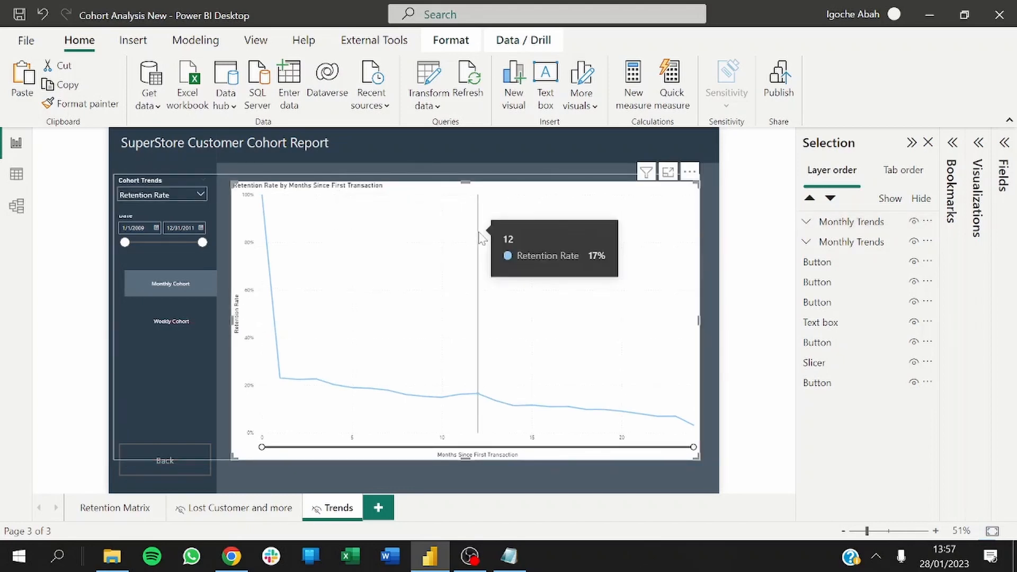
# Rename the duplicated group at the front of the layer order as Weekly Trends.
pyautogui.doubleClick(852, 222)
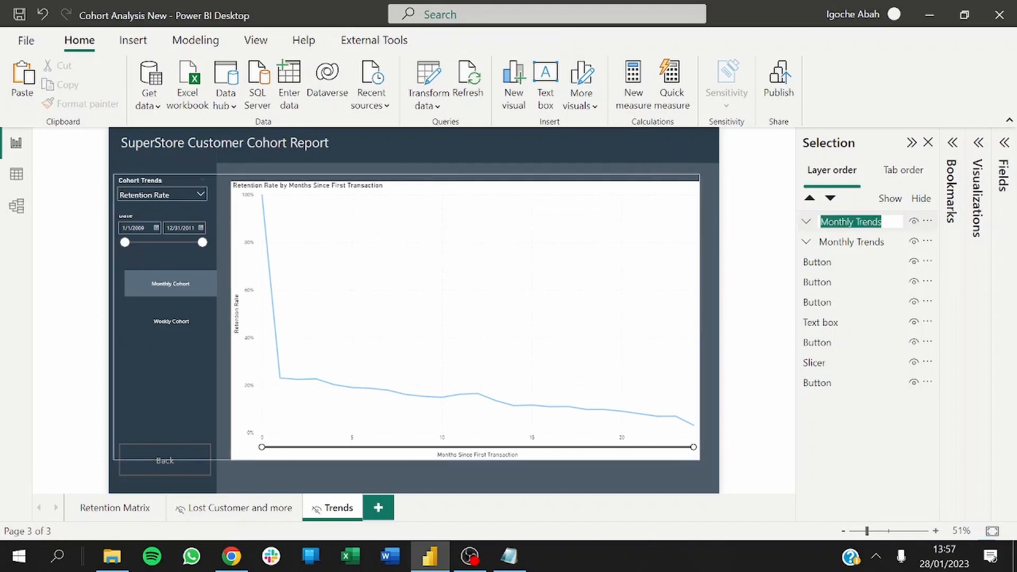
pyautogui.write('Weekl')
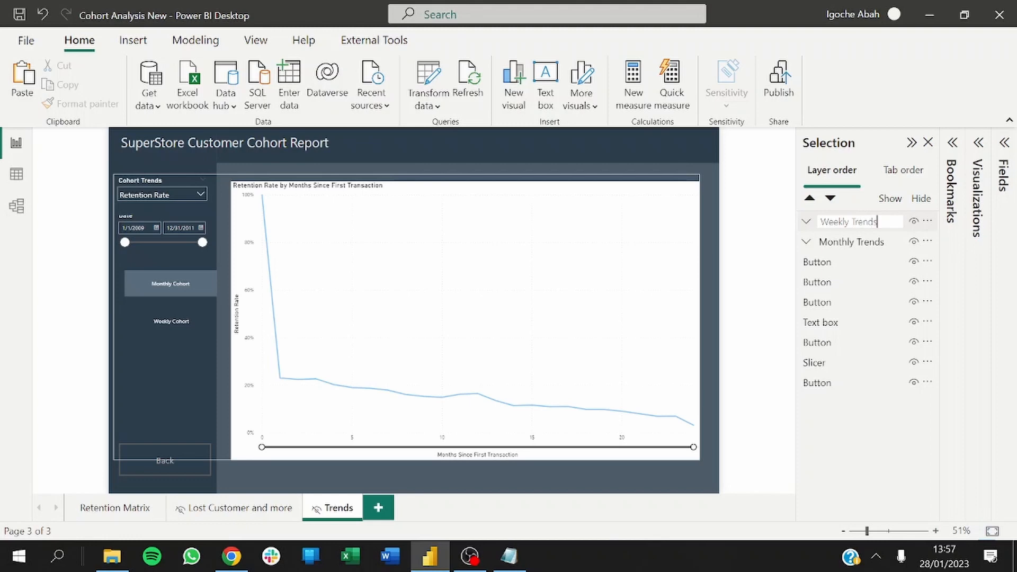
pyautogui.press('Return')
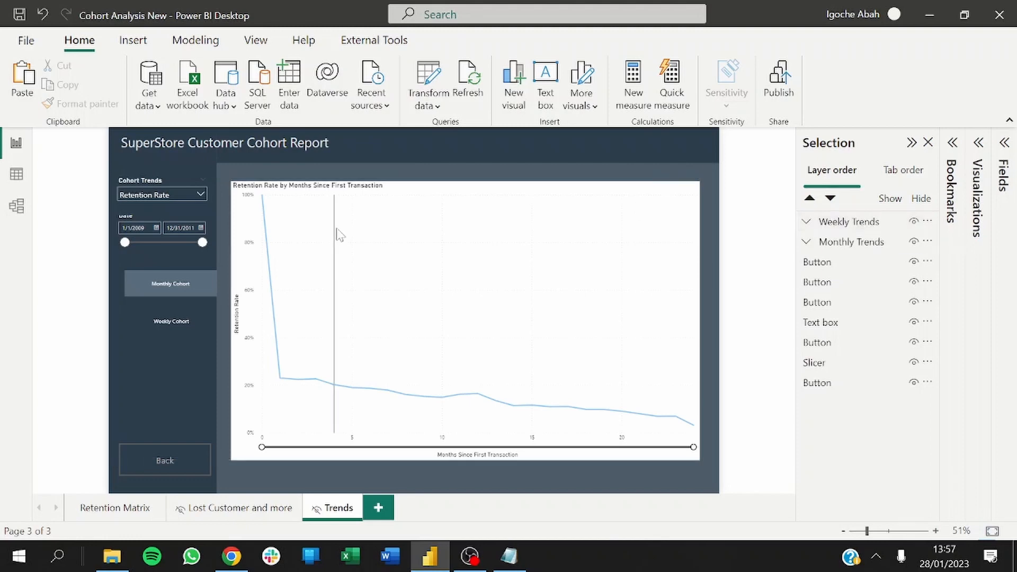
# Examine the formula of the Cohort Trends field parameter used by the Weekly Trends group's slicer.
pyautogui.click(163, 187)
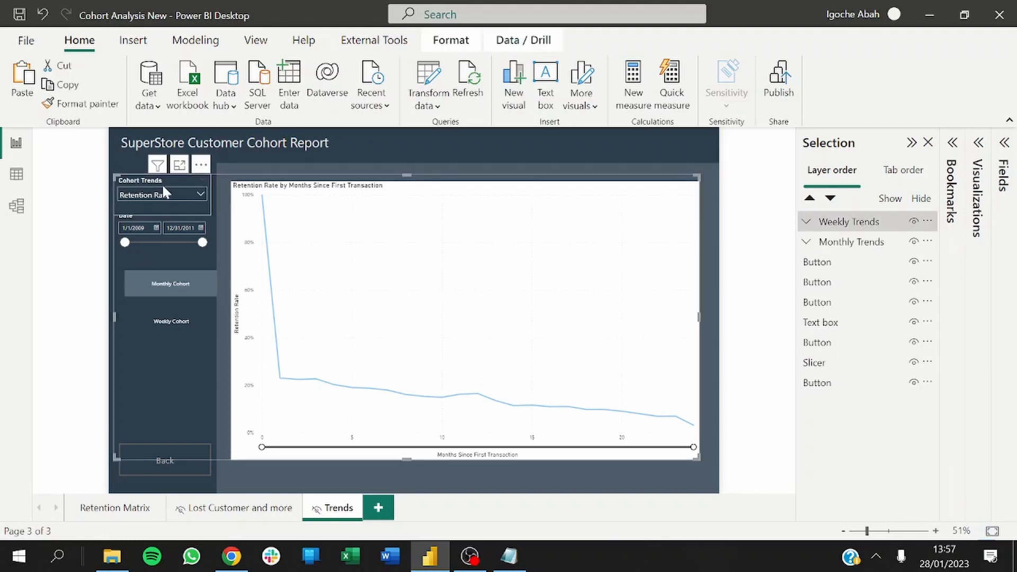
pyautogui.click(167, 183)
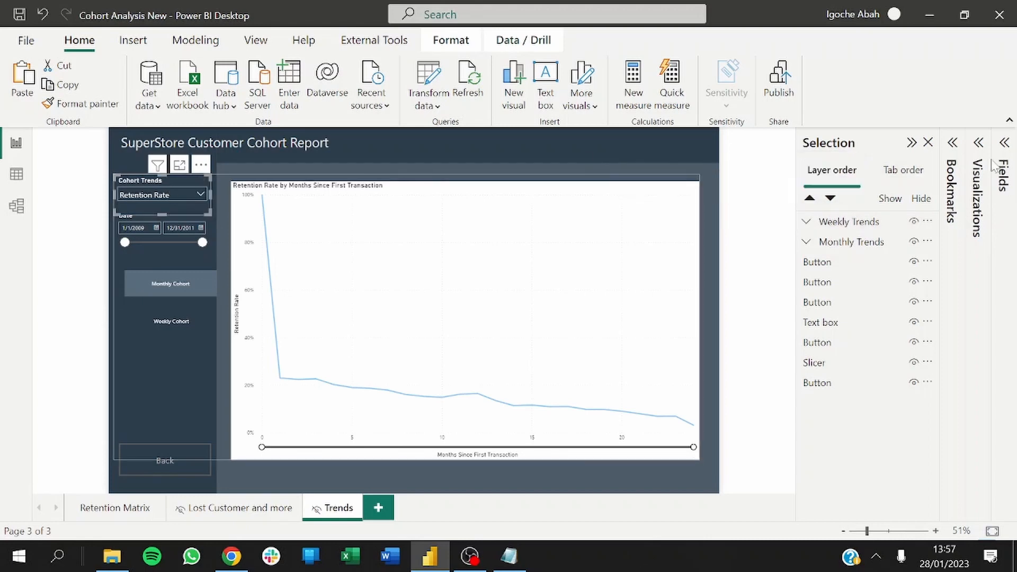
pyautogui.click(1004, 144)
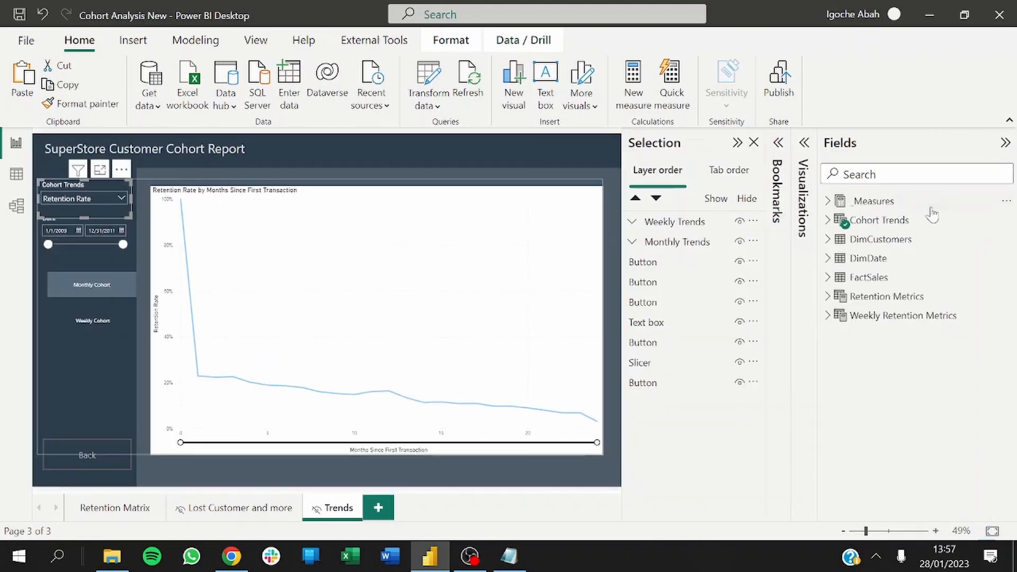
pyautogui.click(827, 221)
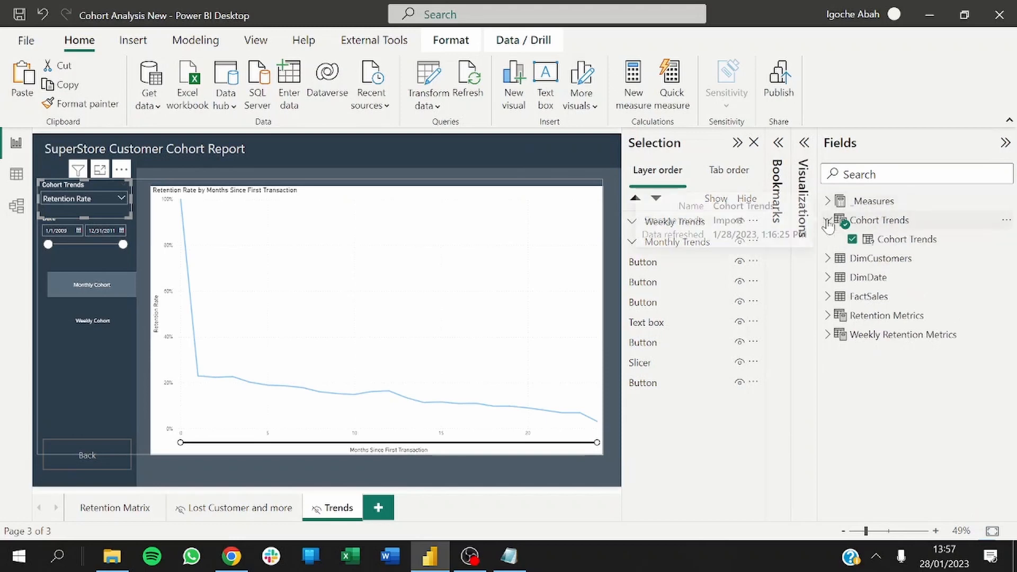
pyautogui.click(903, 247)
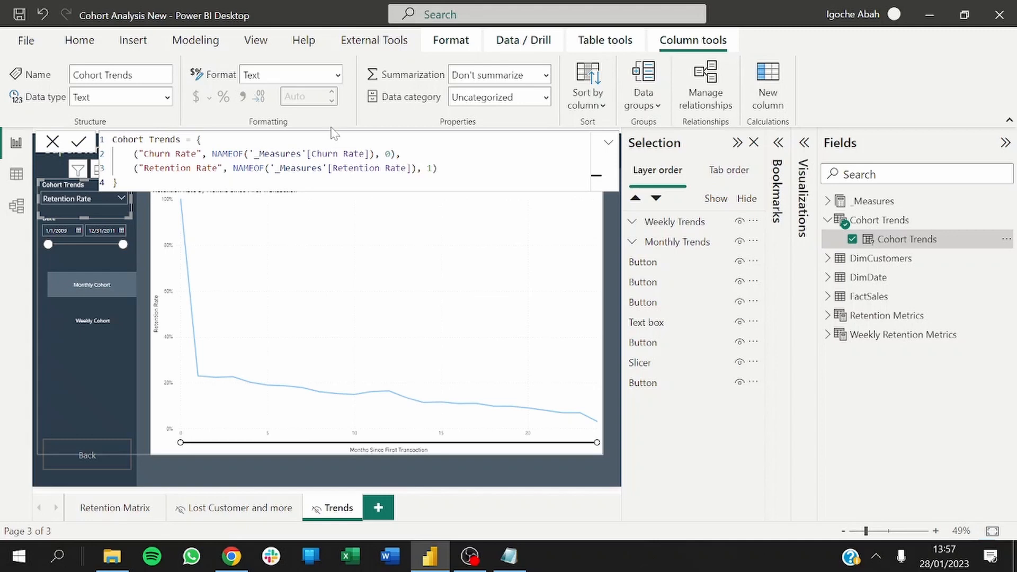
# Start a new fields parameter containing the Weekly Churn Rate and Weekly Retention Rate measures from the Weekly Cohort folder.
pyautogui.click(135, 38)
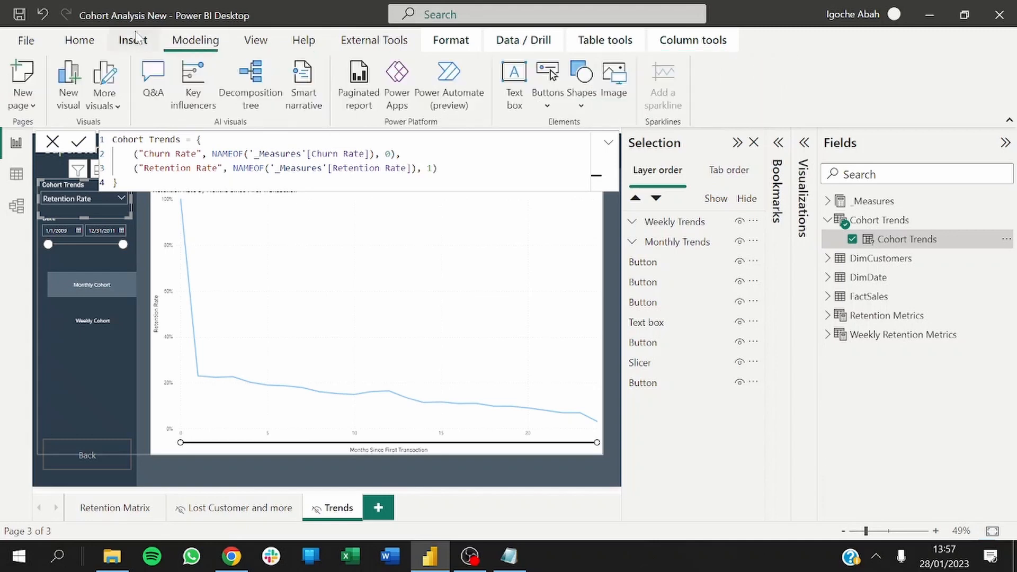
pyautogui.click(204, 41)
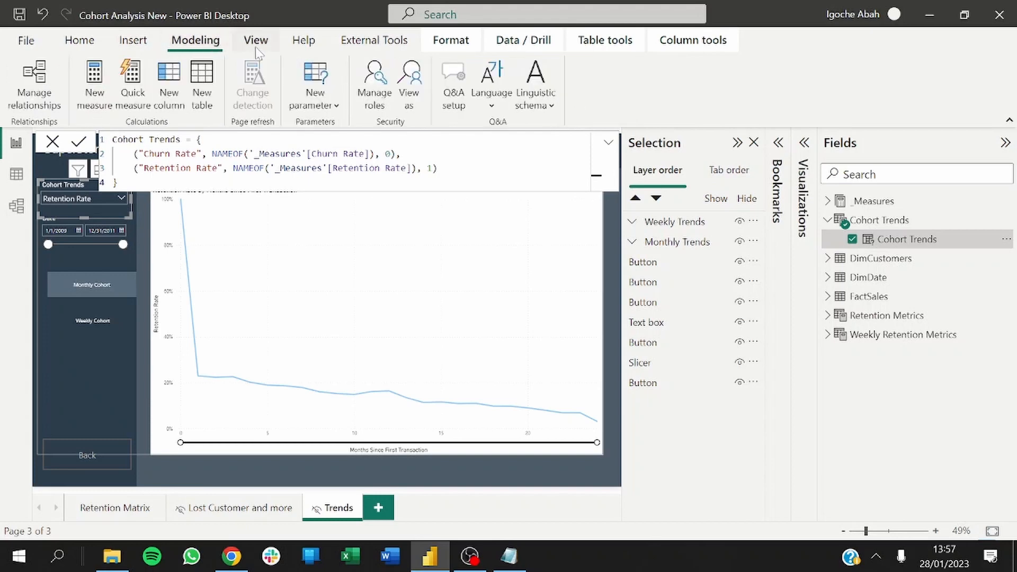
pyautogui.click(318, 106)
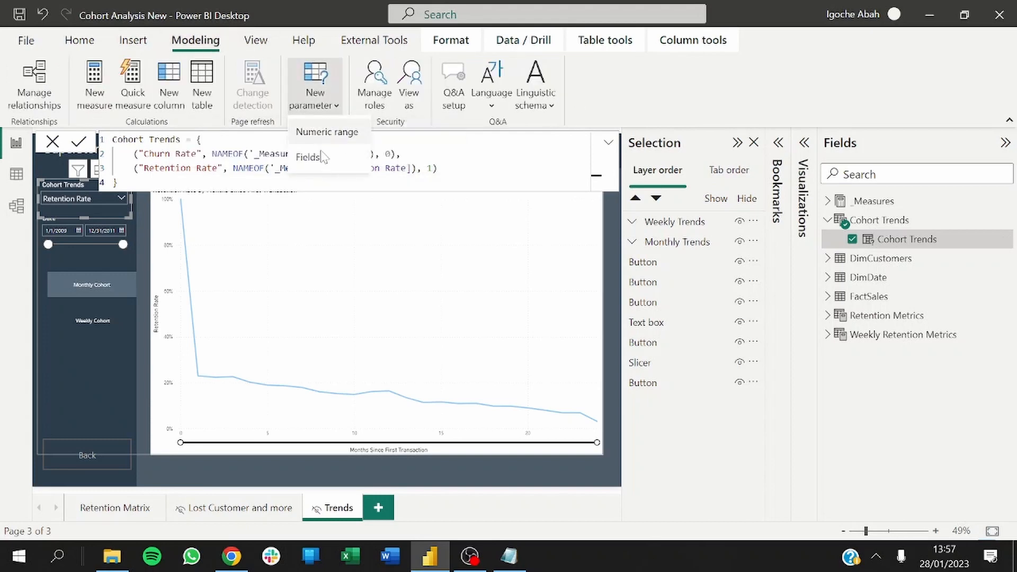
pyautogui.click(318, 156)
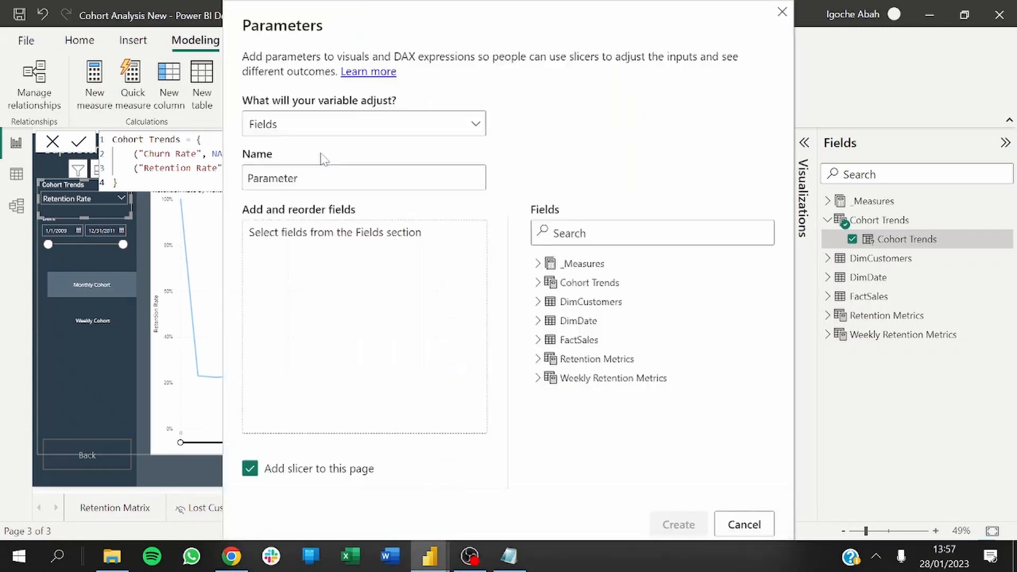
pyautogui.click(538, 264)
pyautogui.click(549, 302)
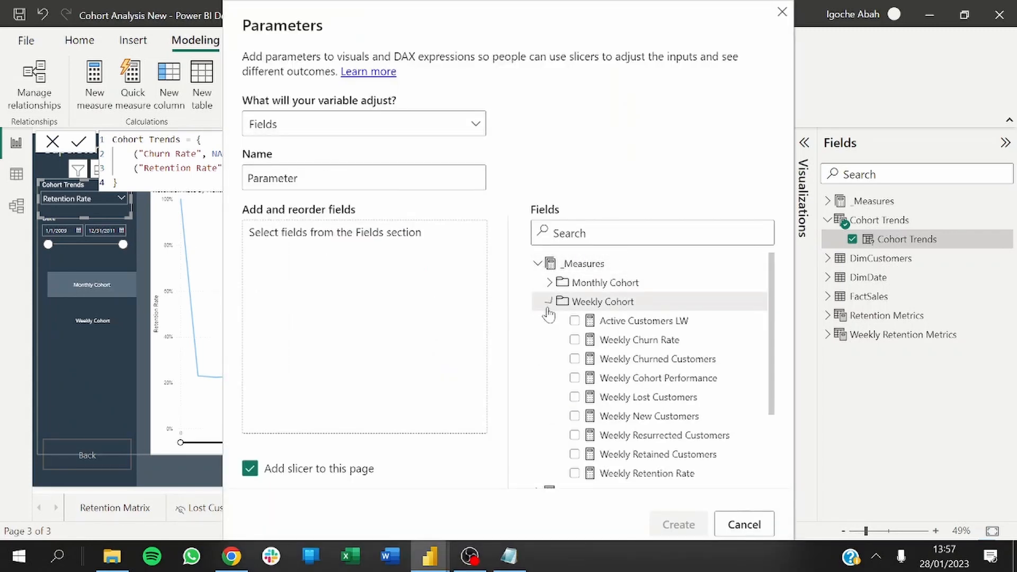
pyautogui.click(575, 340)
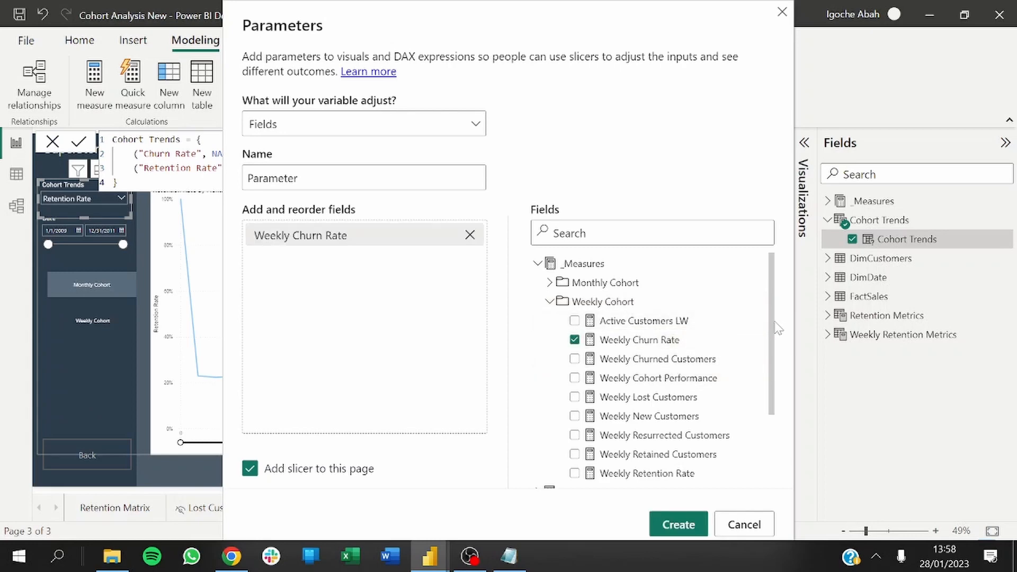
pyautogui.moveTo(776, 327); pyautogui.dragTo(778, 366)
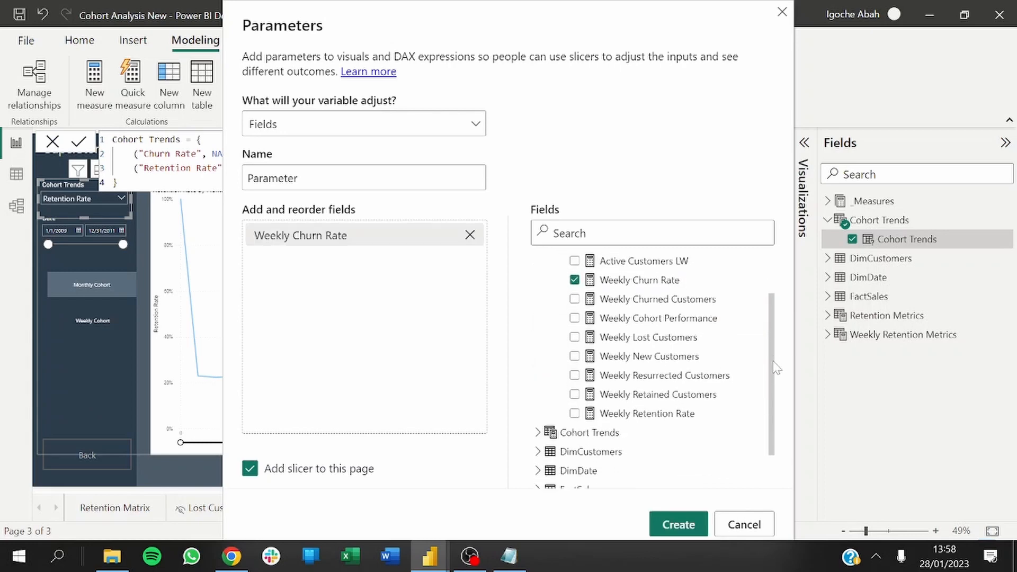
pyautogui.click(575, 414)
# Name the parameter Weekly Cohort Trends and create it without adding a slicer to the page.
pyautogui.moveTo(298, 178); pyautogui.dragTo(249, 178)
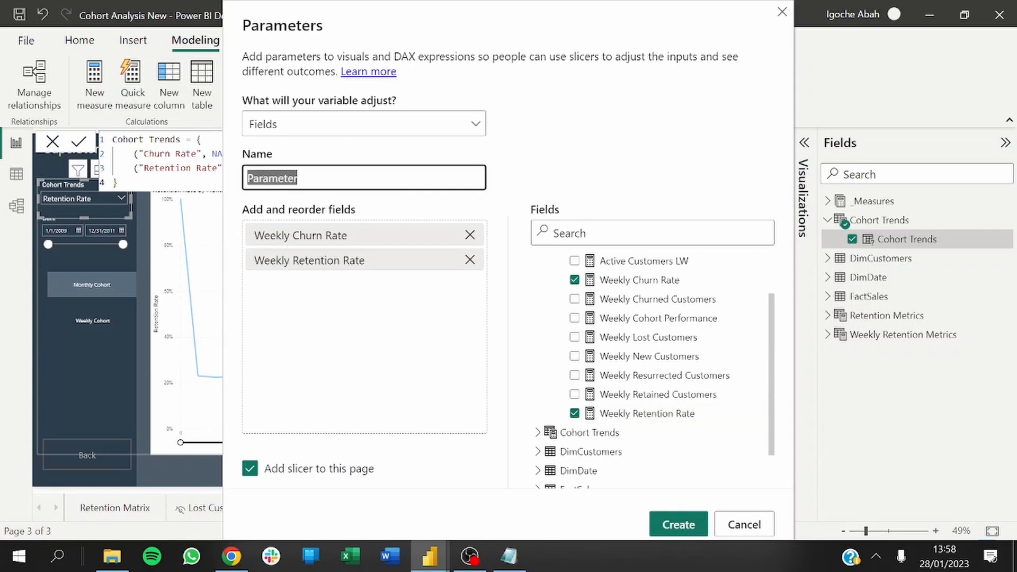
pyautogui.write('Weekl')
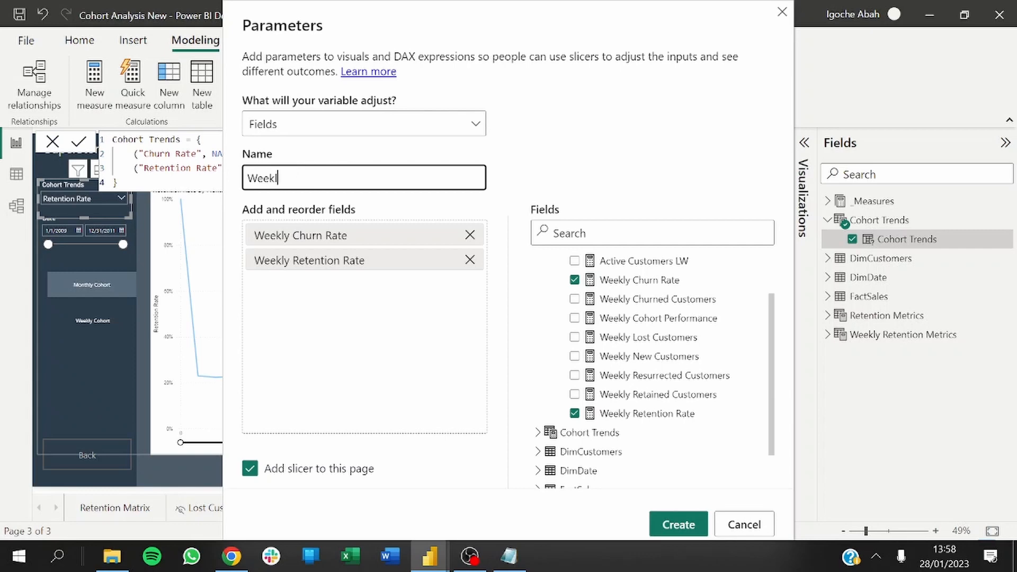
pyautogui.write('y Och')
pyautogui.write('ort')
pyautogui.write(' Trends')
pyautogui.click(250, 469)
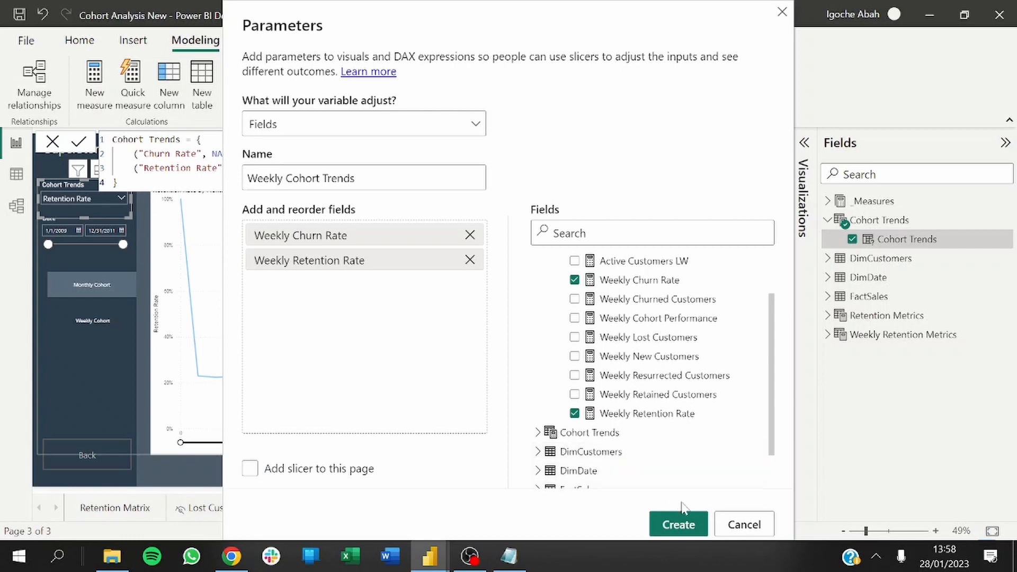
pyautogui.click(679, 525)
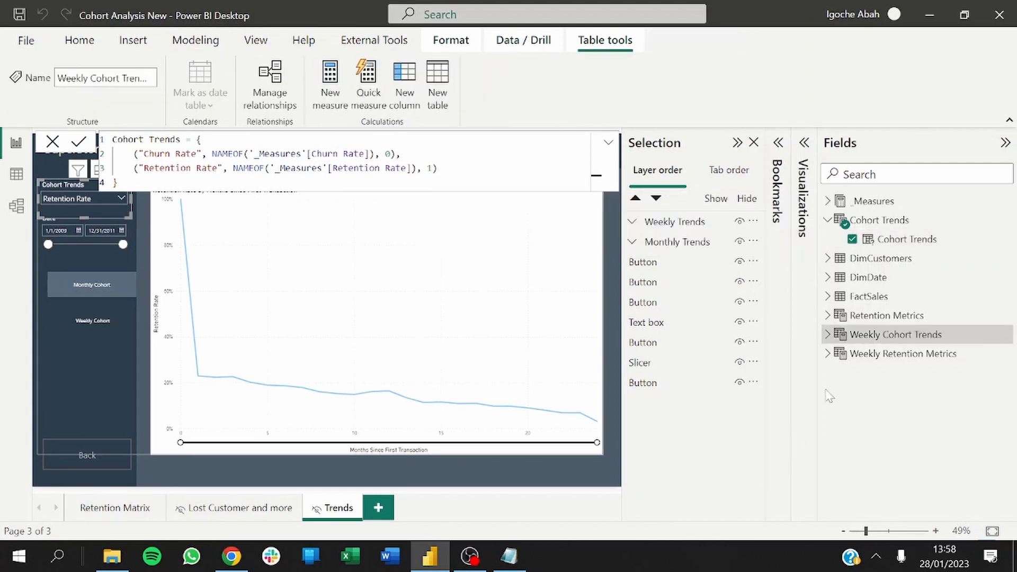
# Expand the Weekly Cohort Trends table, closing its formula, and hide the Monthly Trends group.
pyautogui.click(829, 334)
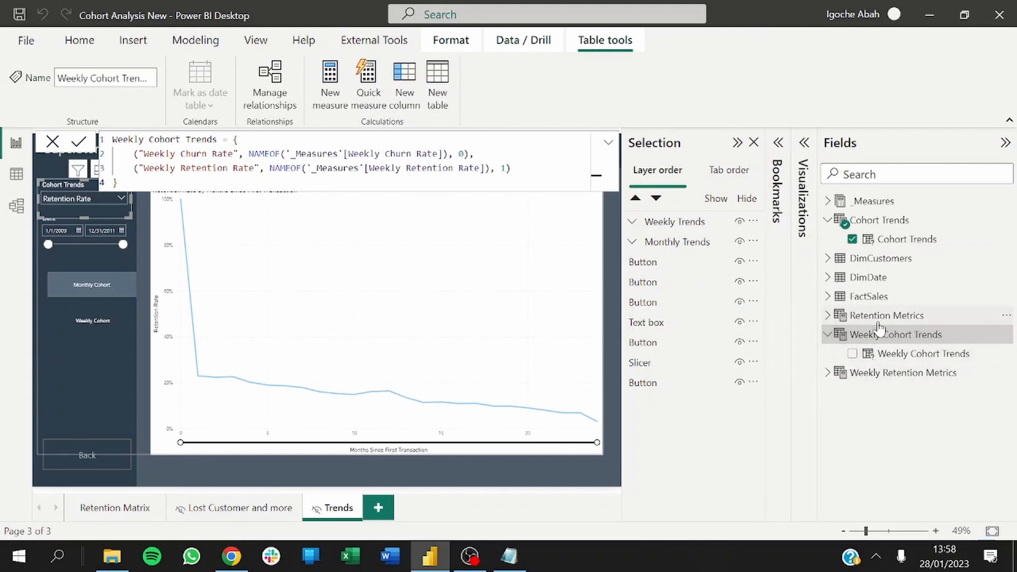
pyautogui.click(52, 142)
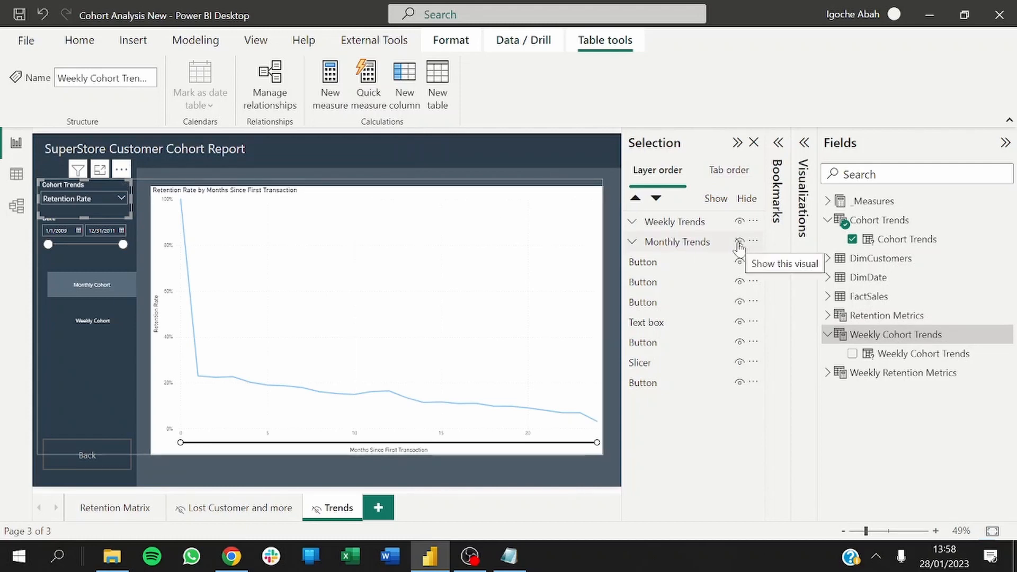
pyautogui.click(740, 243)
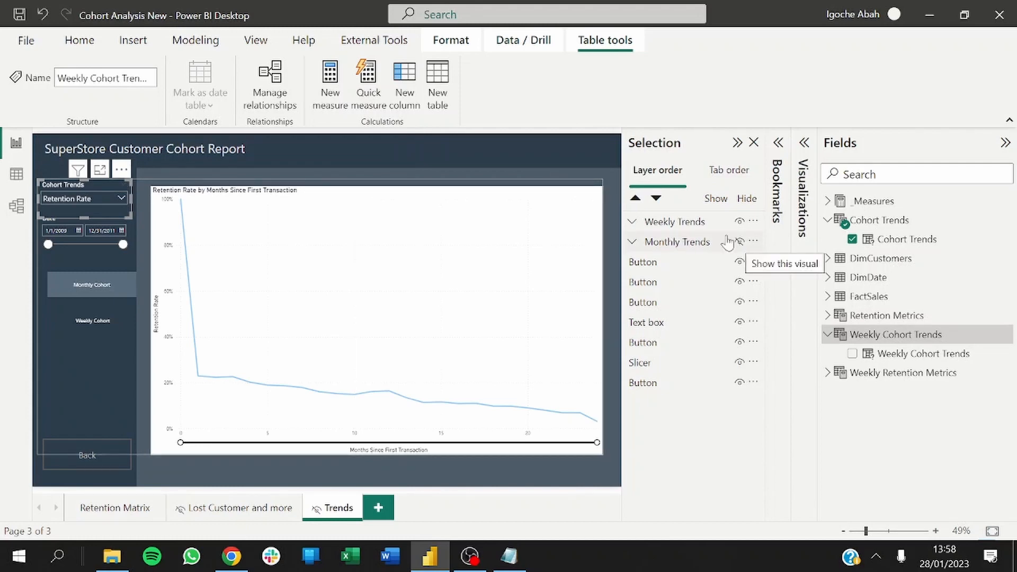
# Replace the Cohort Trends field in the Weekly Trends group's slicer with Weekly Cohort Trends.
pyautogui.click(141, 207)
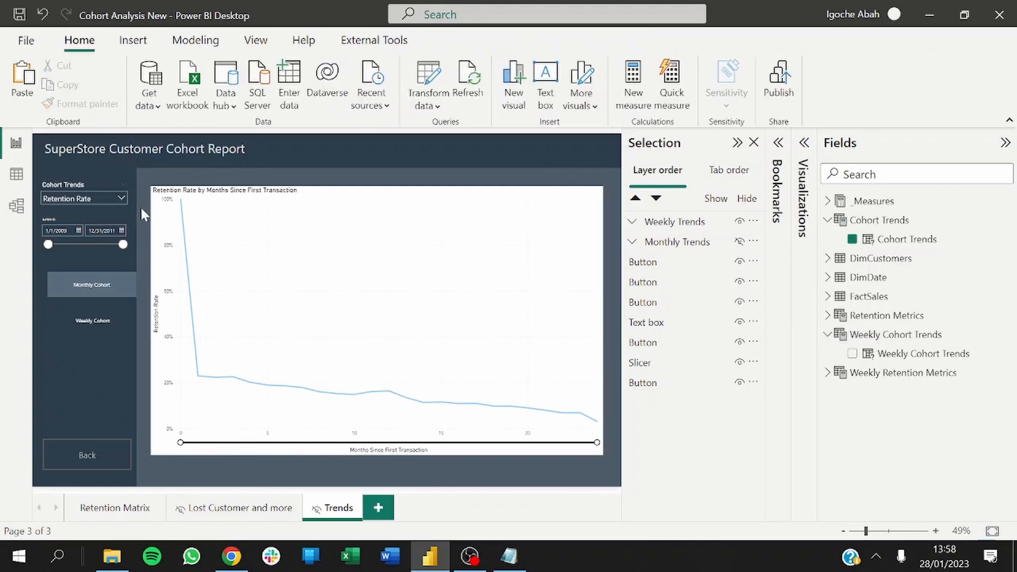
pyautogui.click(84, 187)
pyautogui.click(84, 183)
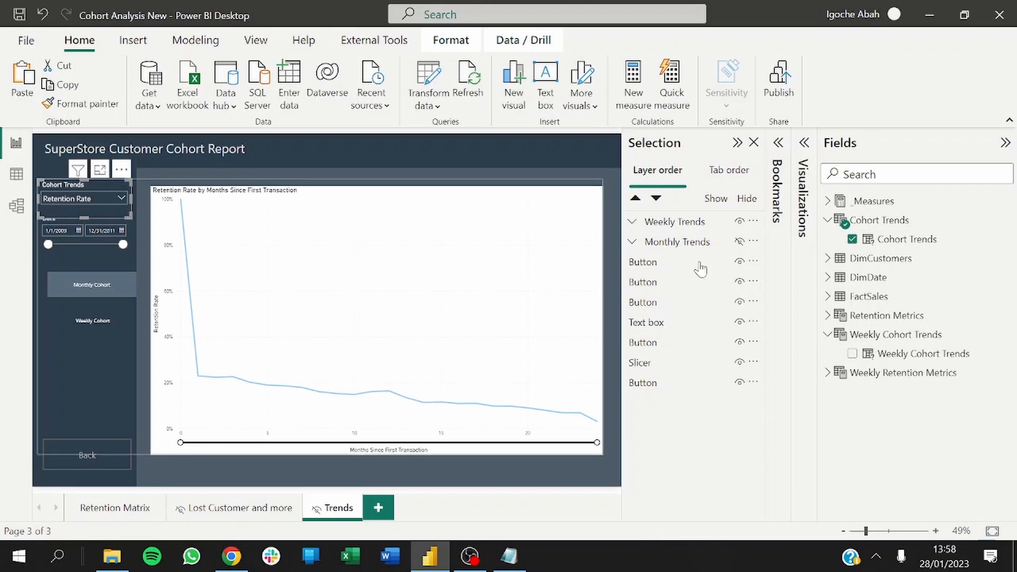
pyautogui.click(852, 240)
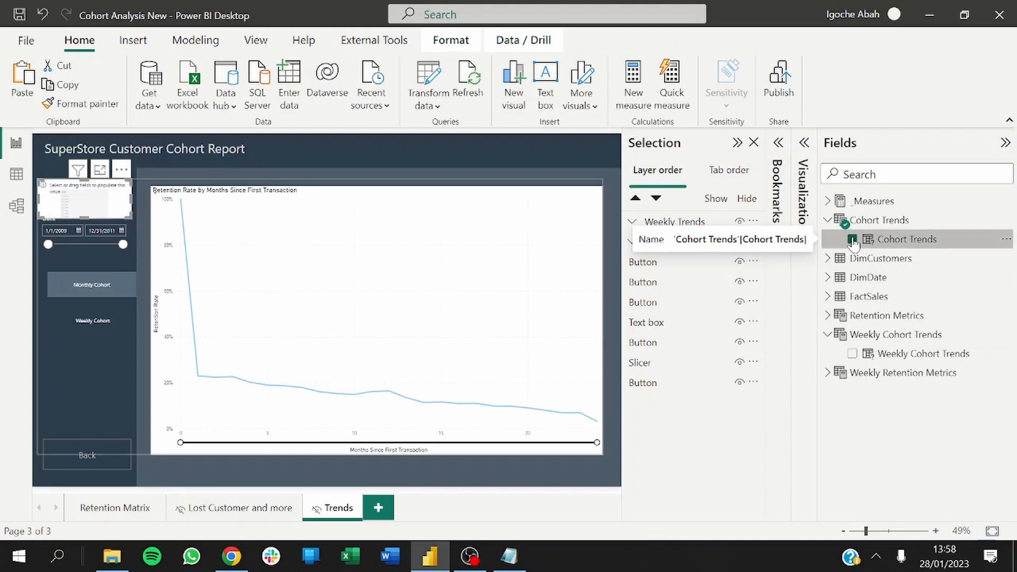
pyautogui.click(852, 354)
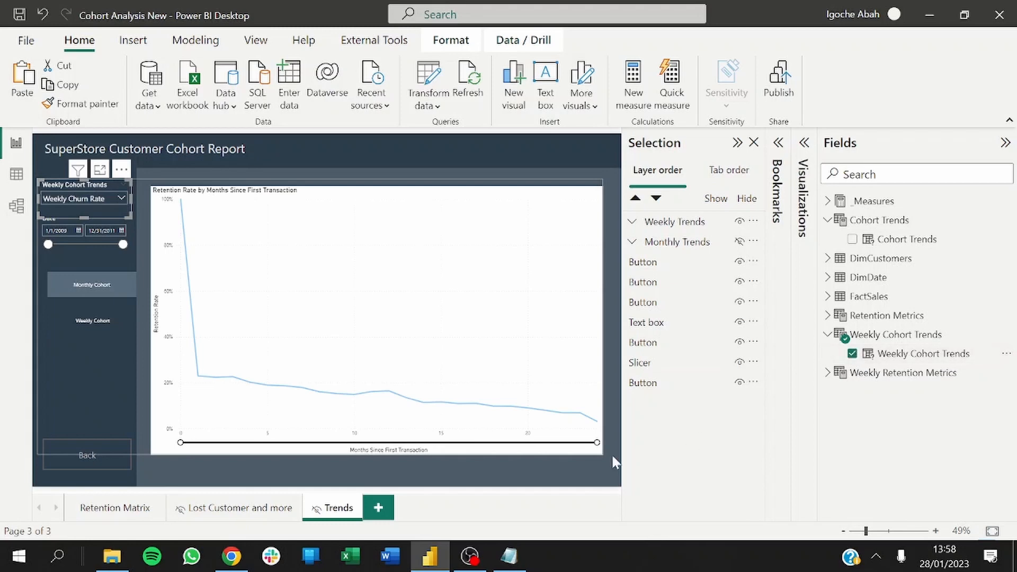
# Clear the X-axis and Y-axis fields of the Weekly Trends line chart and put Weeks Since First Transaction on its X-axis.
pyautogui.click(580, 456)
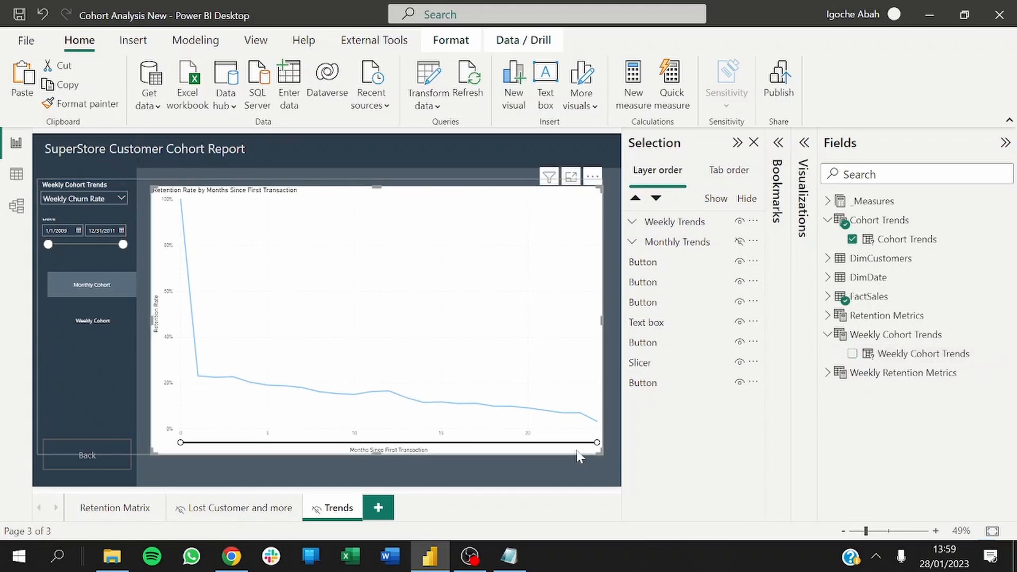
pyautogui.click(806, 144)
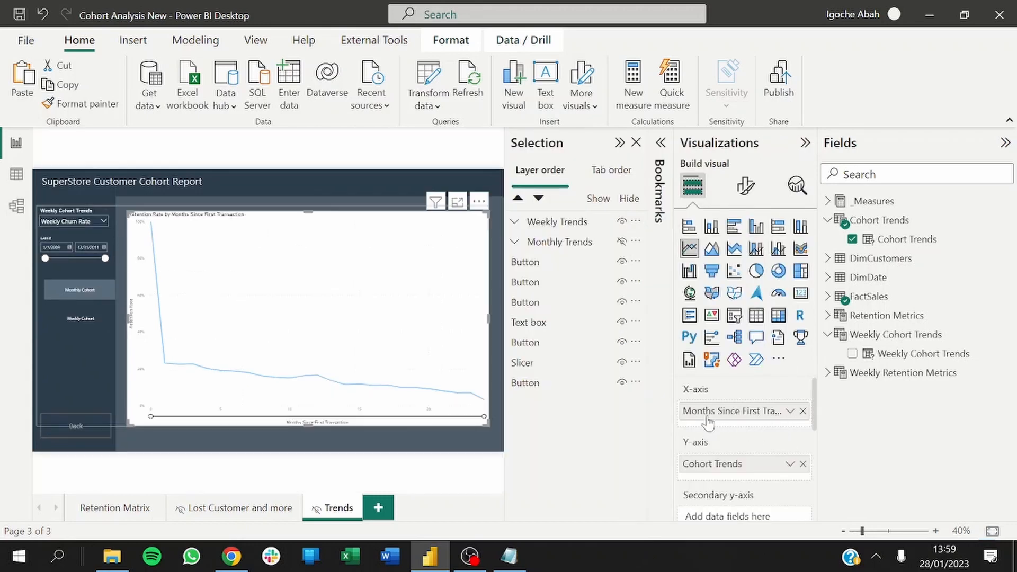
pyautogui.click(803, 413)
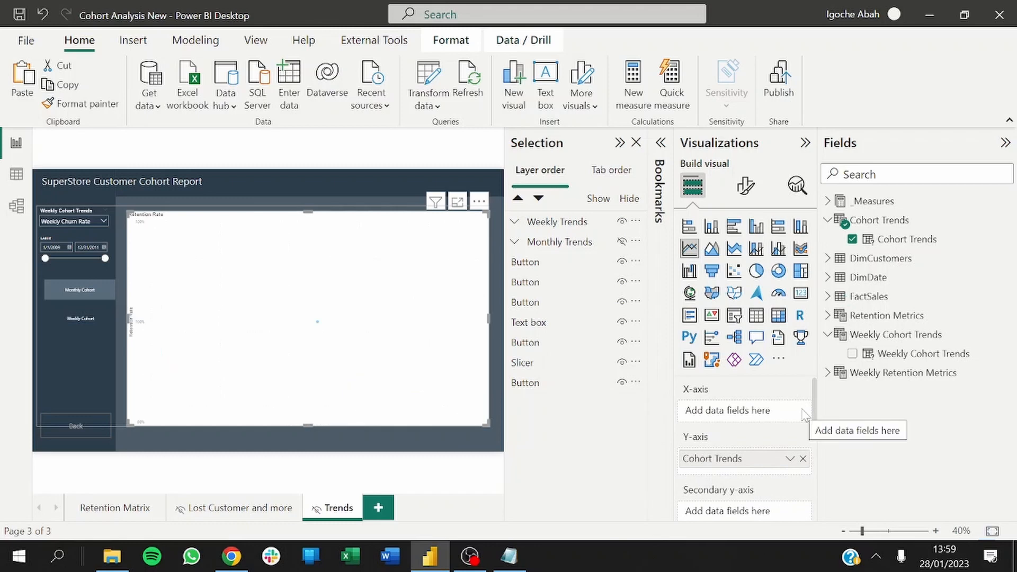
pyautogui.click(803, 458)
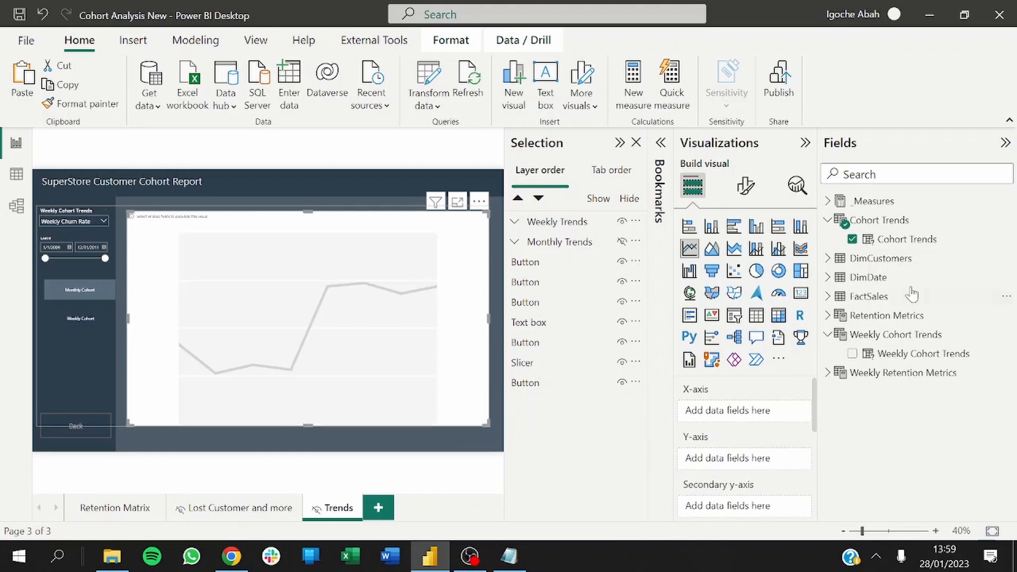
pyautogui.click(828, 298)
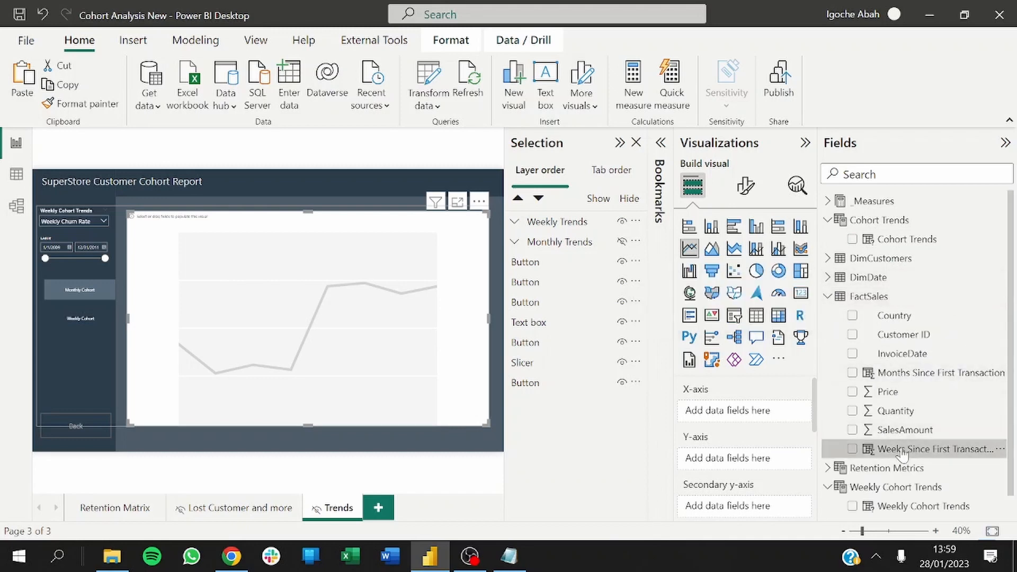
pyautogui.moveTo(902, 455); pyautogui.dragTo(763, 409)
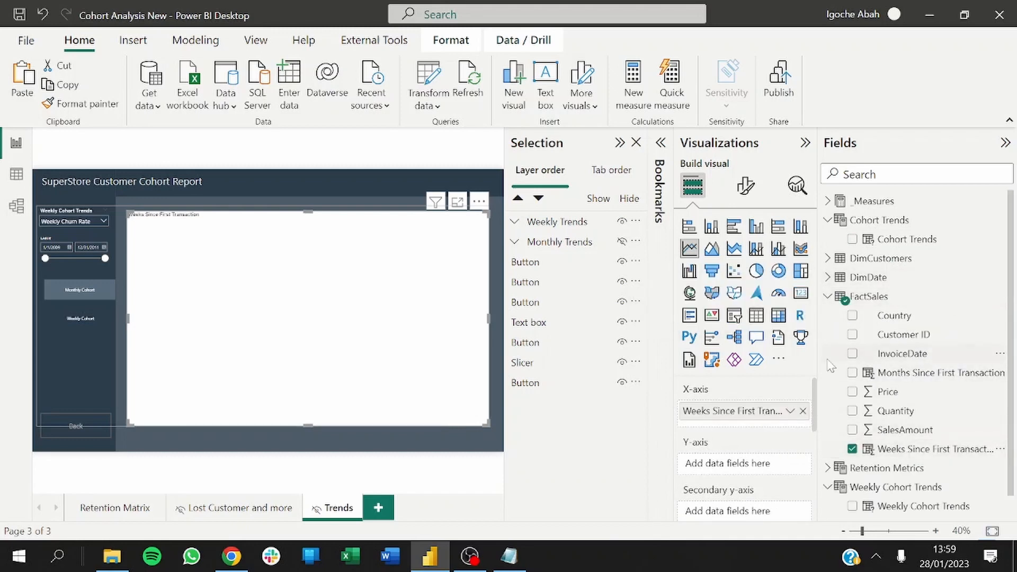
# Put Weekly Cohort Trends on the Weekly Trends line chart's Y-axis and narrow its X-axis zoom range to leave out the first weeks.
pyautogui.click(828, 297)
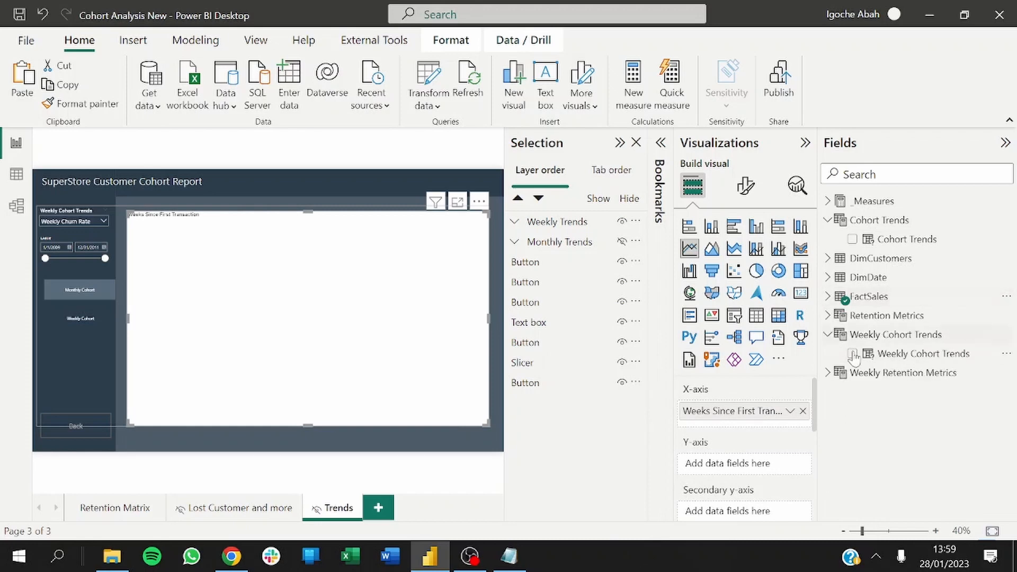
pyautogui.moveTo(886, 354); pyautogui.dragTo(753, 468)
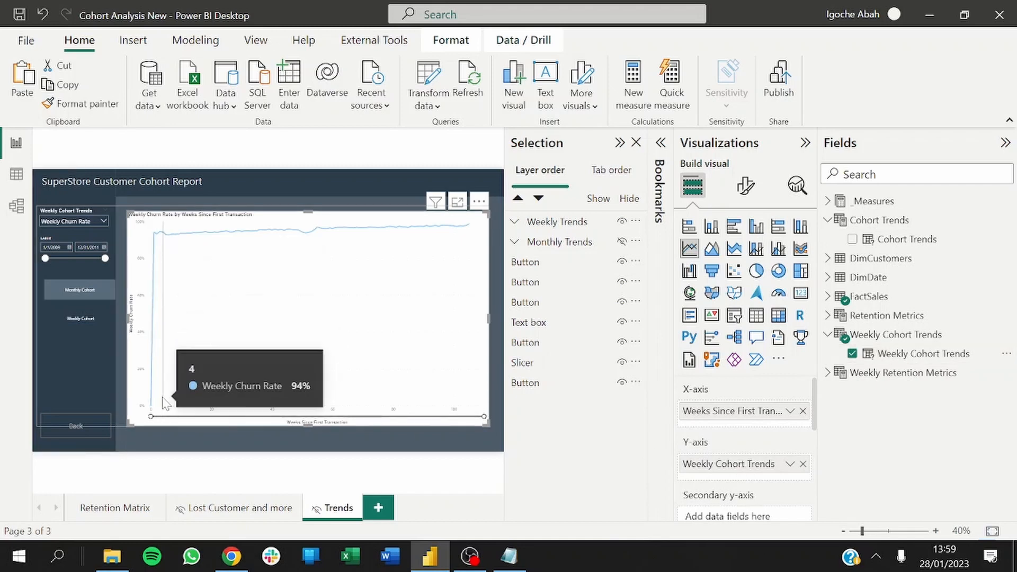
pyautogui.moveTo(160, 413); pyautogui.dragTo(164, 413)
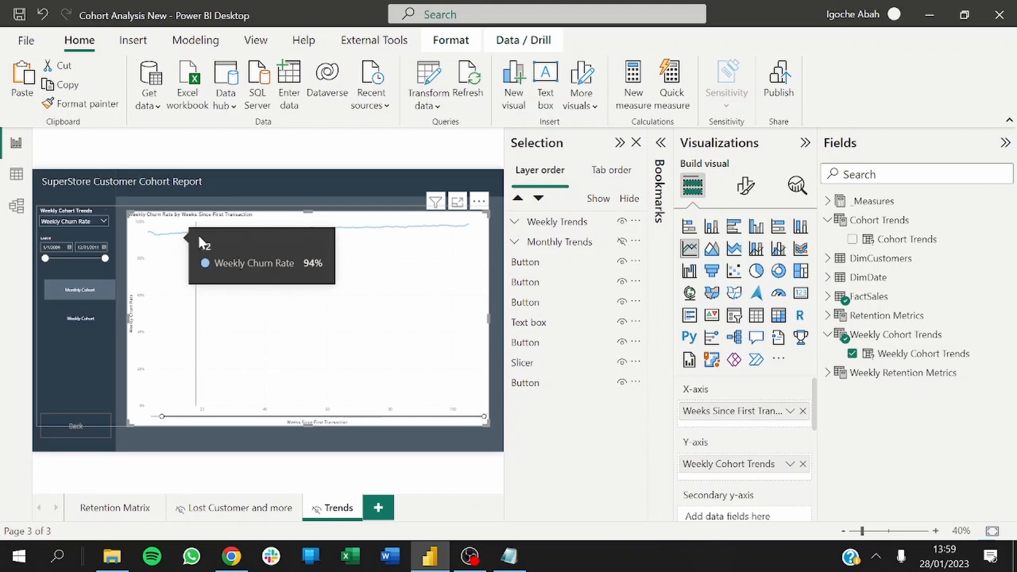
# Choose Weekly Retention Rate in the Weekly Cohort Trends slicer and extend the line chart's zoom range back to week 0.
pyautogui.click(101, 223)
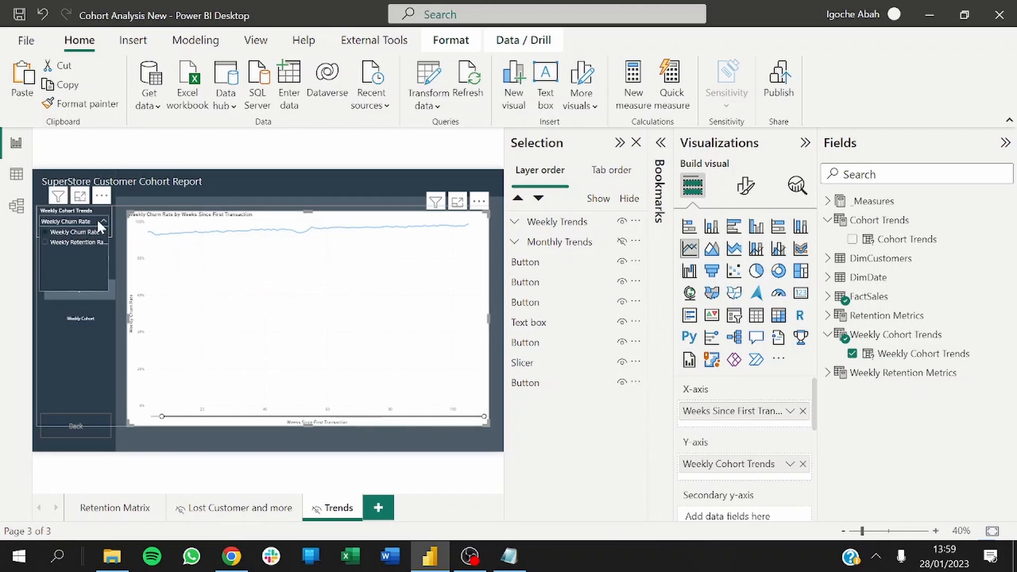
pyautogui.click(78, 242)
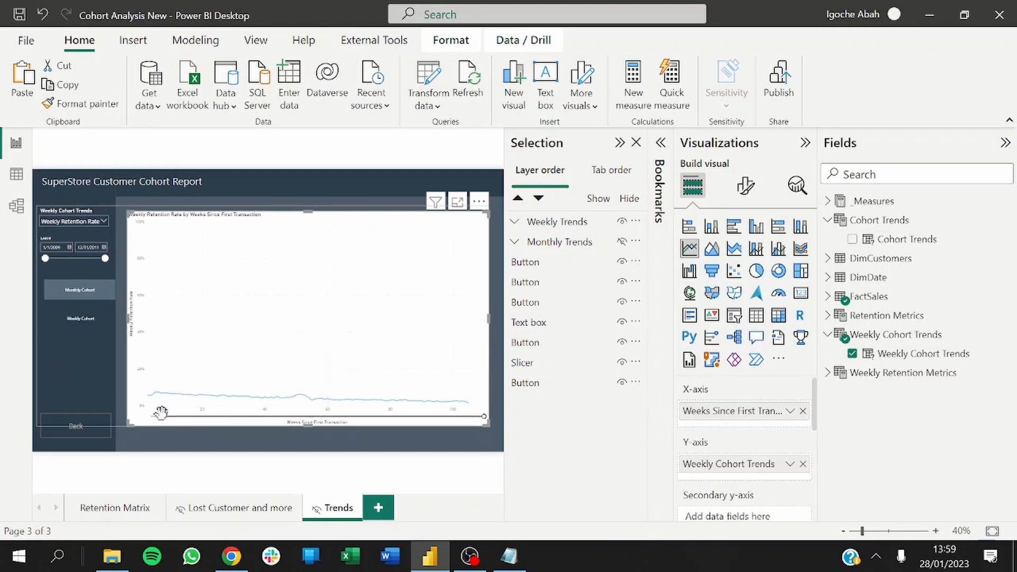
pyautogui.moveTo(161, 417); pyautogui.dragTo(151, 417)
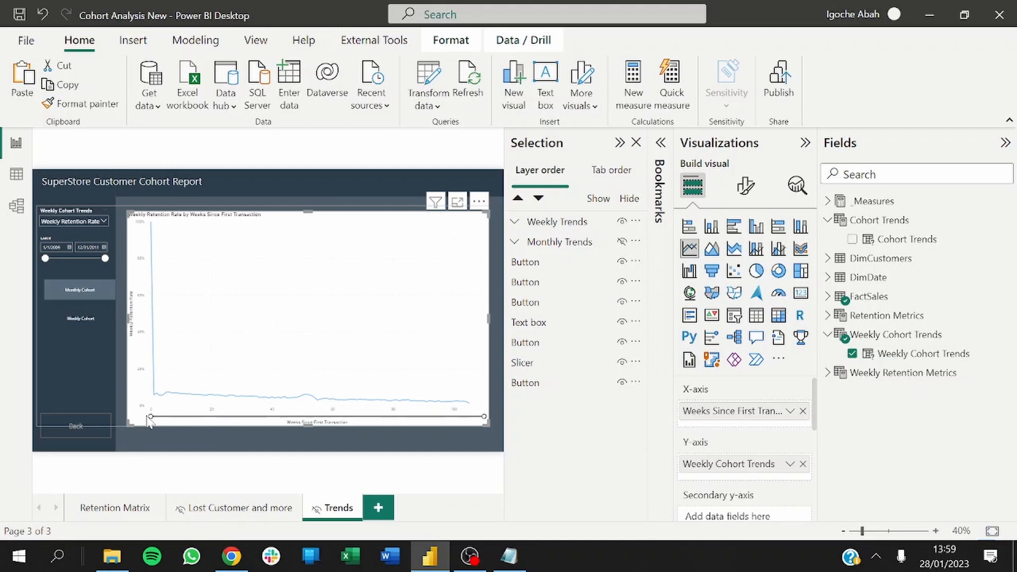
# Try a Y-axis minimum of 0 on the Weekly Trends line chart, and restore the automatic value.
pyautogui.click(202, 430)
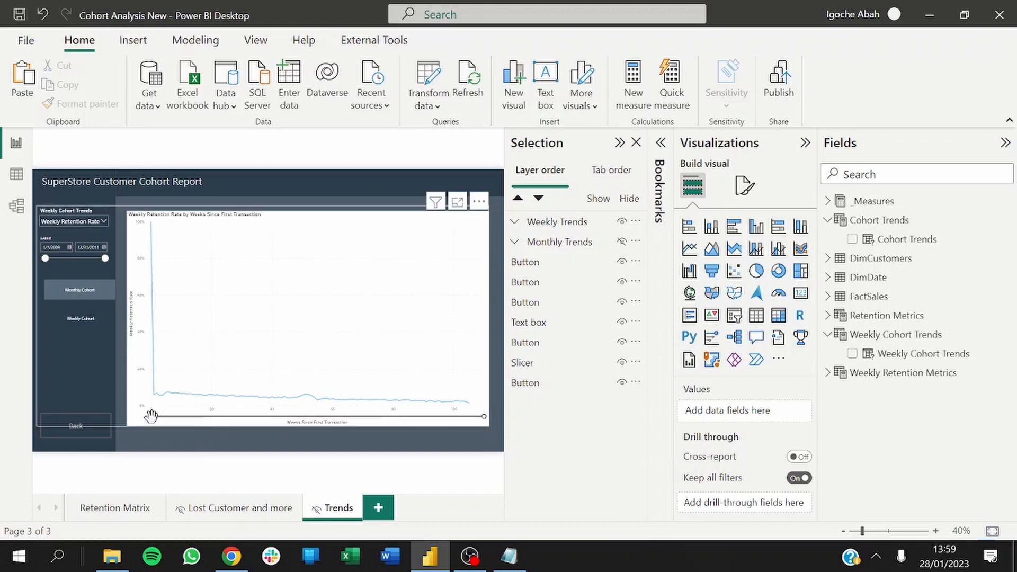
pyautogui.click(178, 427)
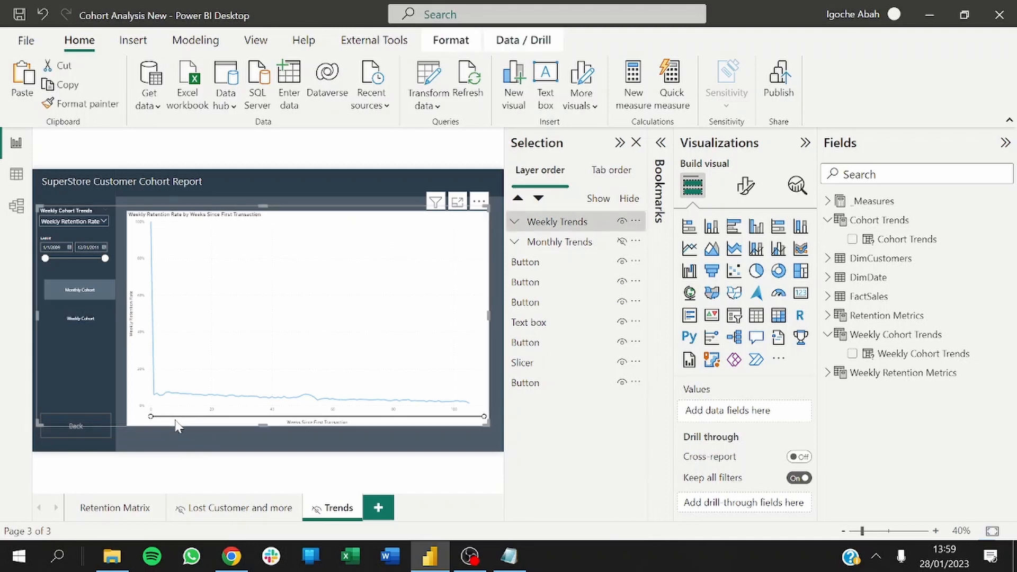
pyautogui.click(177, 427)
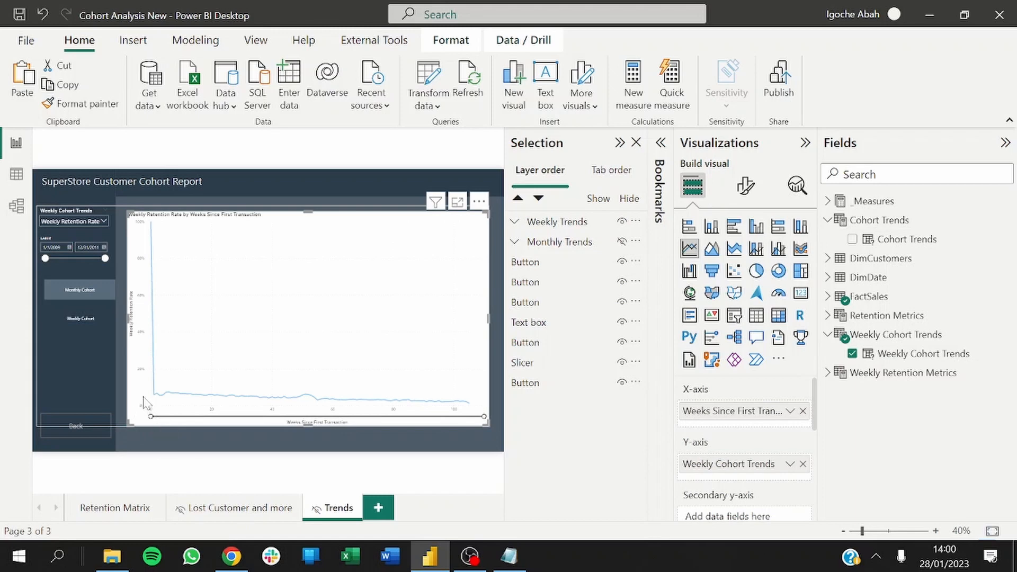
pyautogui.click(745, 187)
pyautogui.click(706, 327)
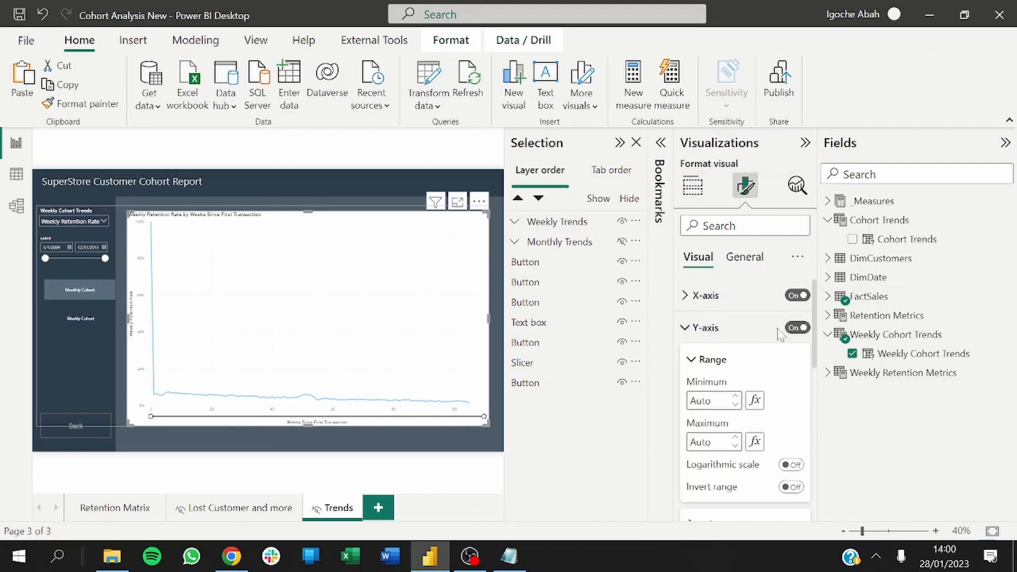
pyautogui.click(706, 401)
pyautogui.write('0')
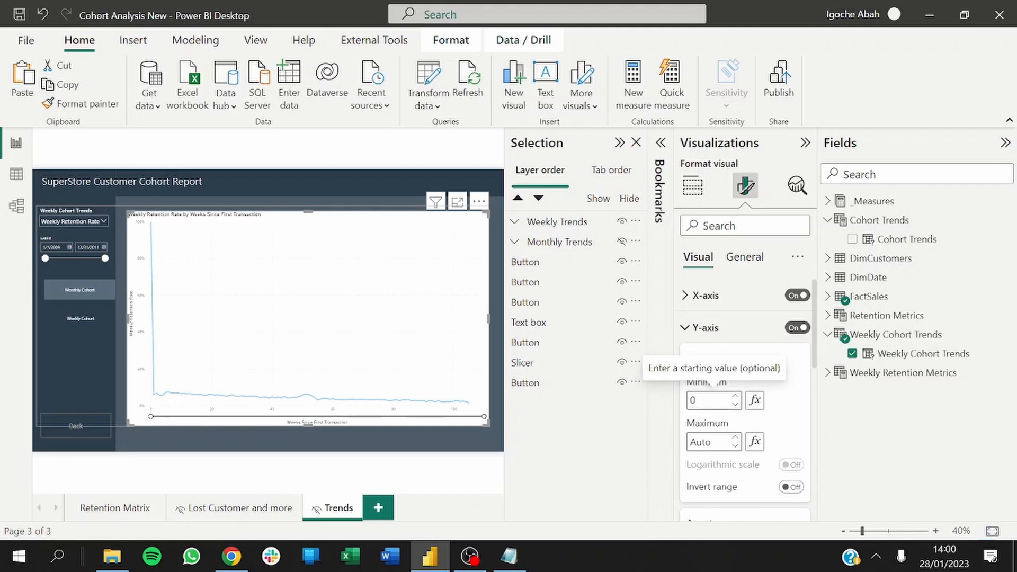
pyautogui.press('BackSpace')
pyautogui.click(782, 405)
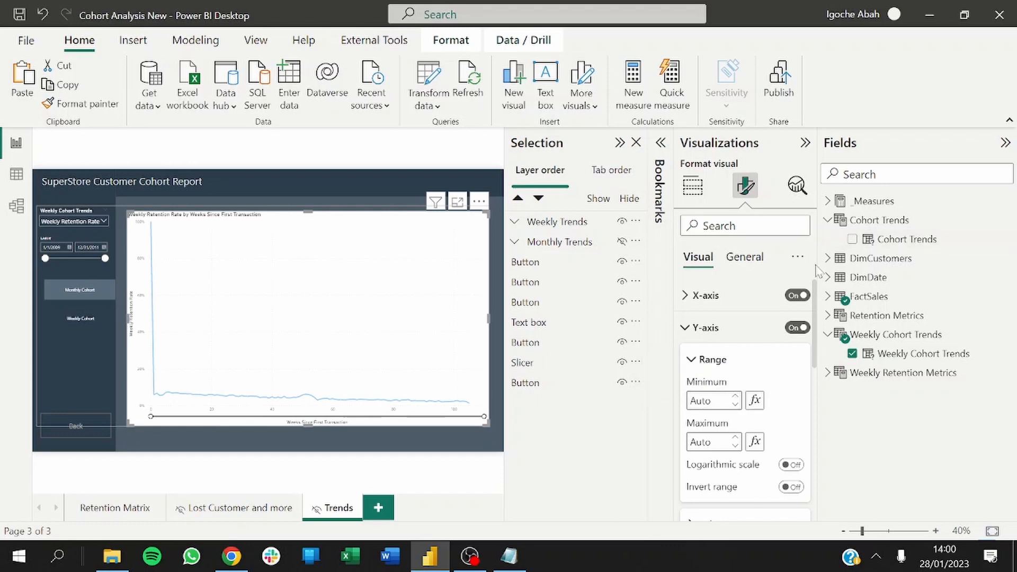
# Collapse the Visualizations pane and shorten the page title to Customer Cohort Report.
pyautogui.click(805, 143)
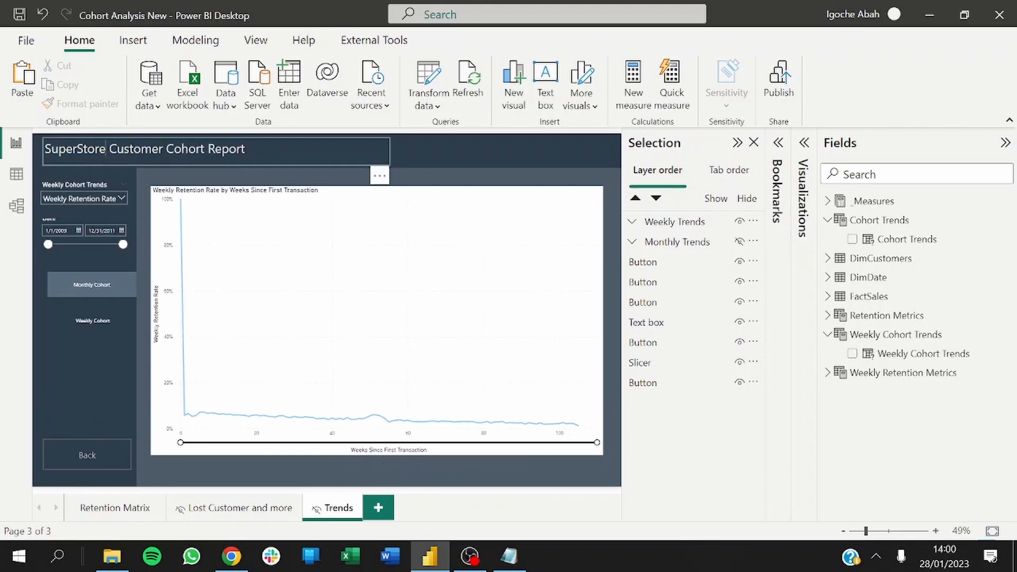
pyautogui.doubleClick(106, 149)
pyautogui.press('BackSpace')
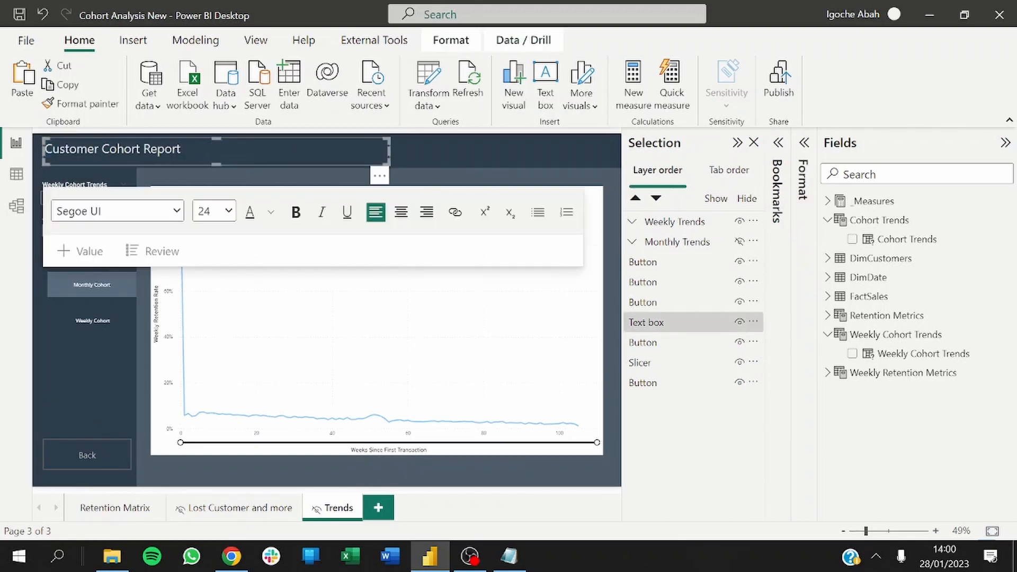
pyautogui.click(152, 368)
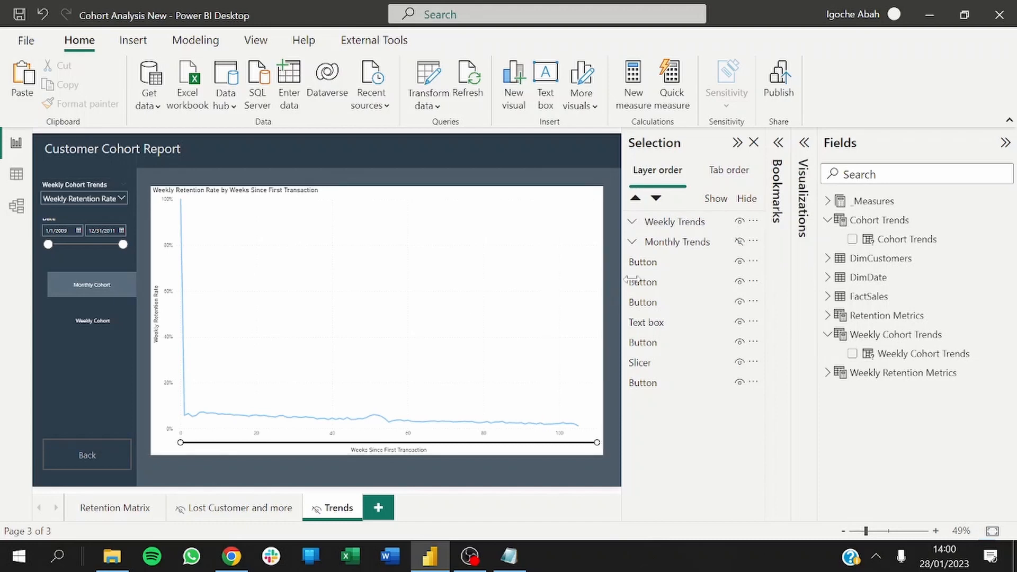
# Rename the Weekly Cohort button's layer as Weekly On.
pyautogui.click(84, 316)
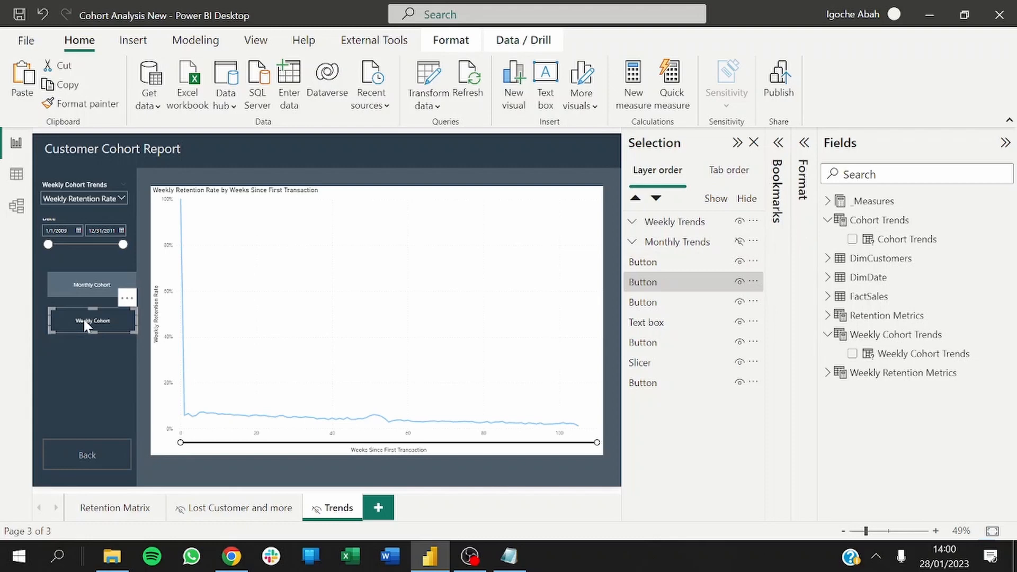
pyautogui.doubleClick(669, 283)
pyautogui.write('W')
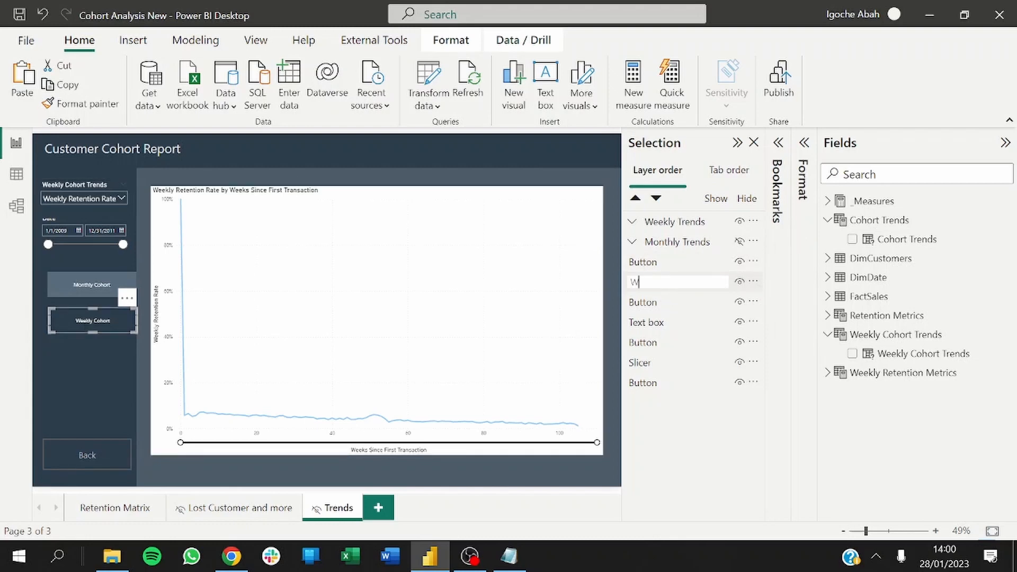
pyautogui.write('eekly On')
pyautogui.press('Return')
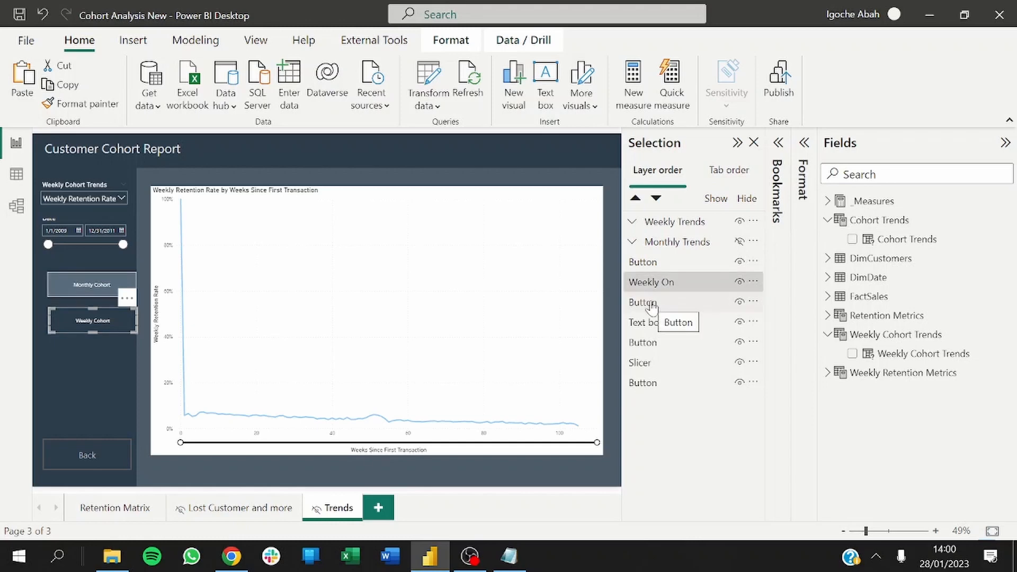
pyautogui.click(102, 290)
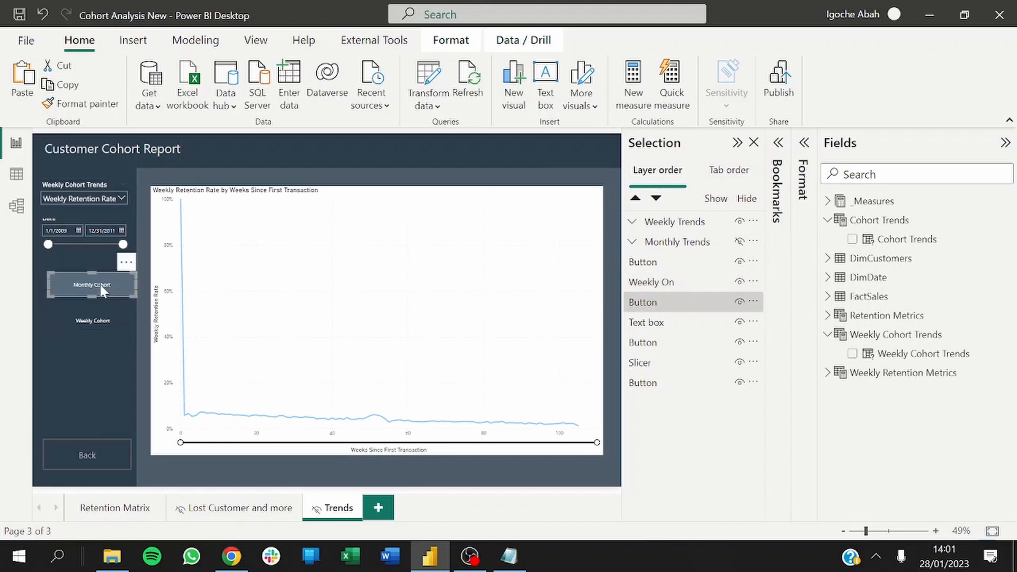
pyautogui.click(675, 328)
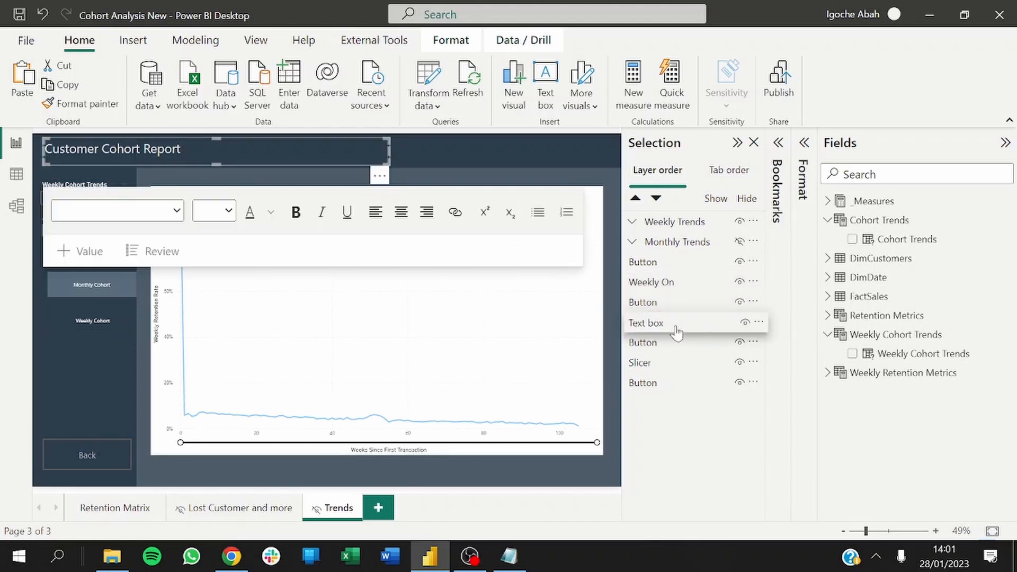
pyautogui.click(134, 285)
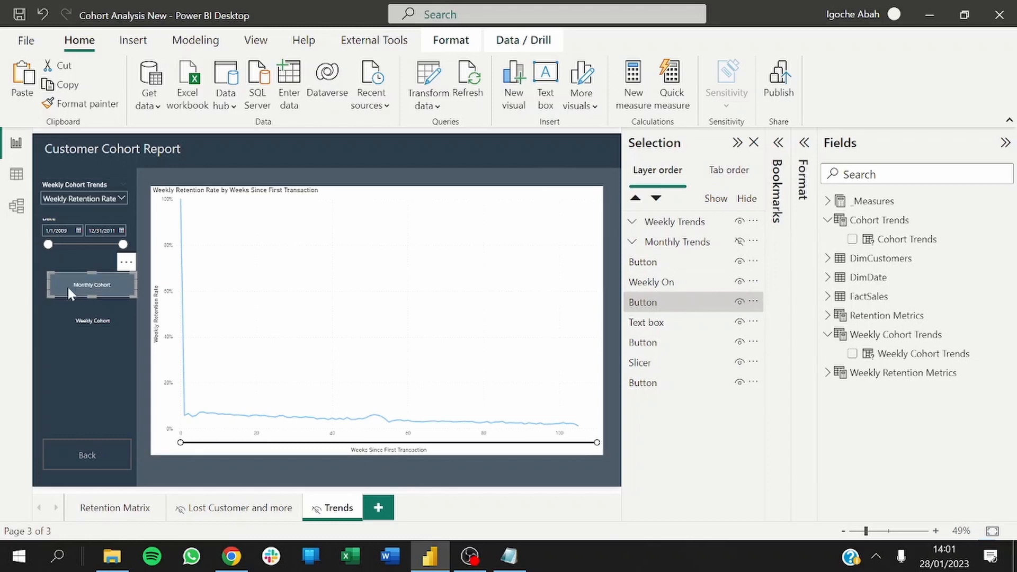
pyautogui.click(666, 284)
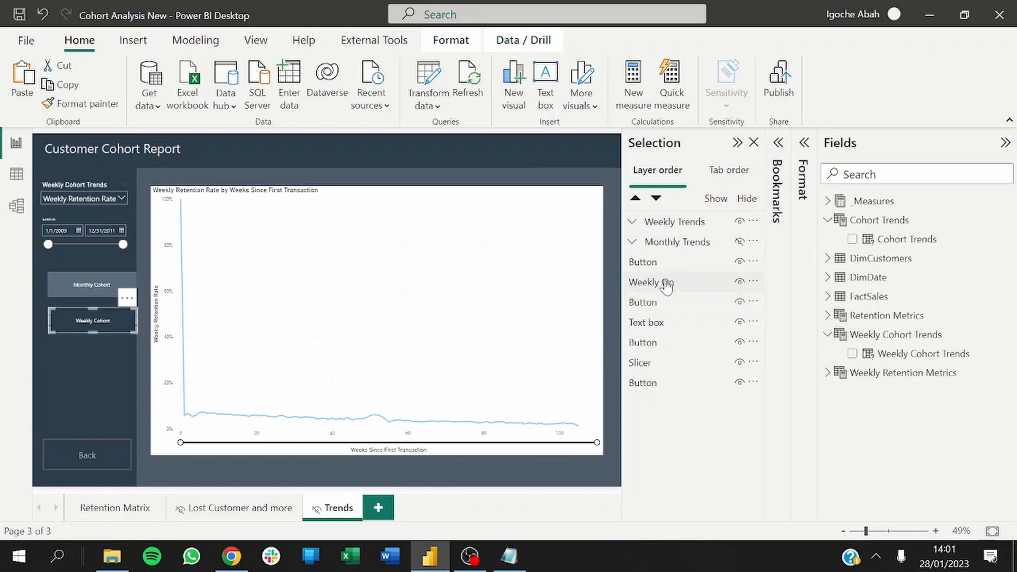
pyautogui.doubleClick(673, 284)
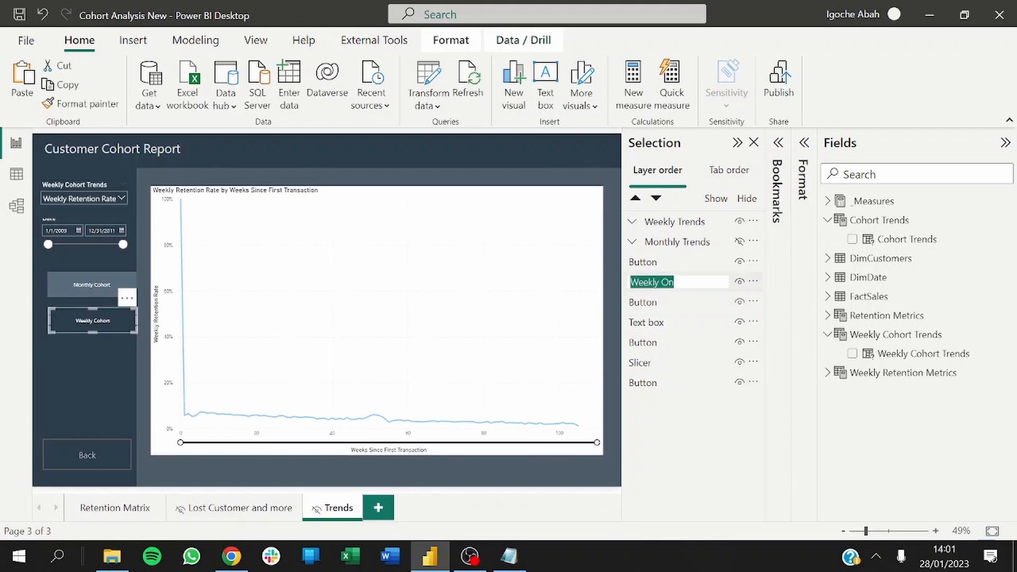
pyautogui.click(674, 283)
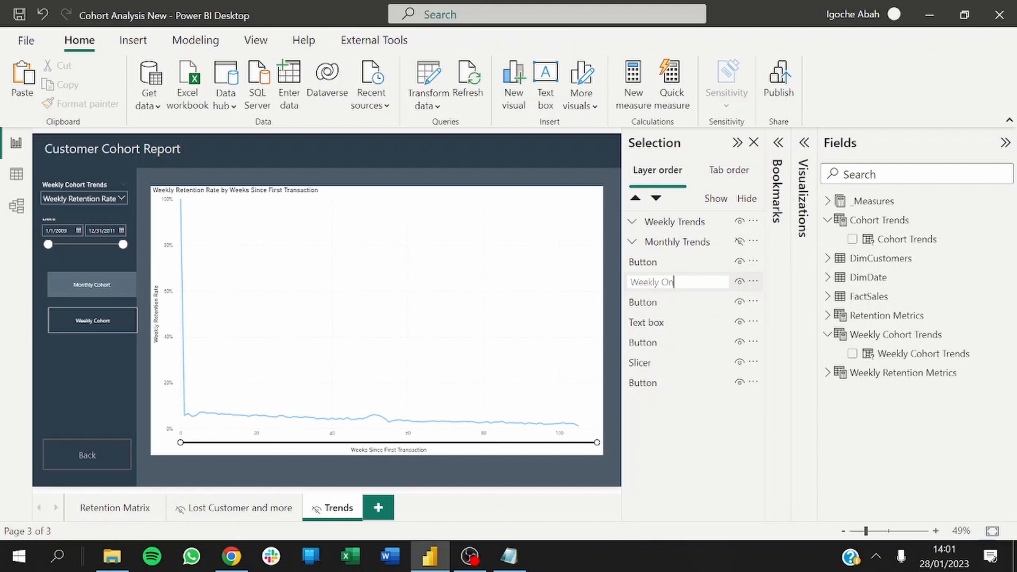
pyautogui.press('Return')
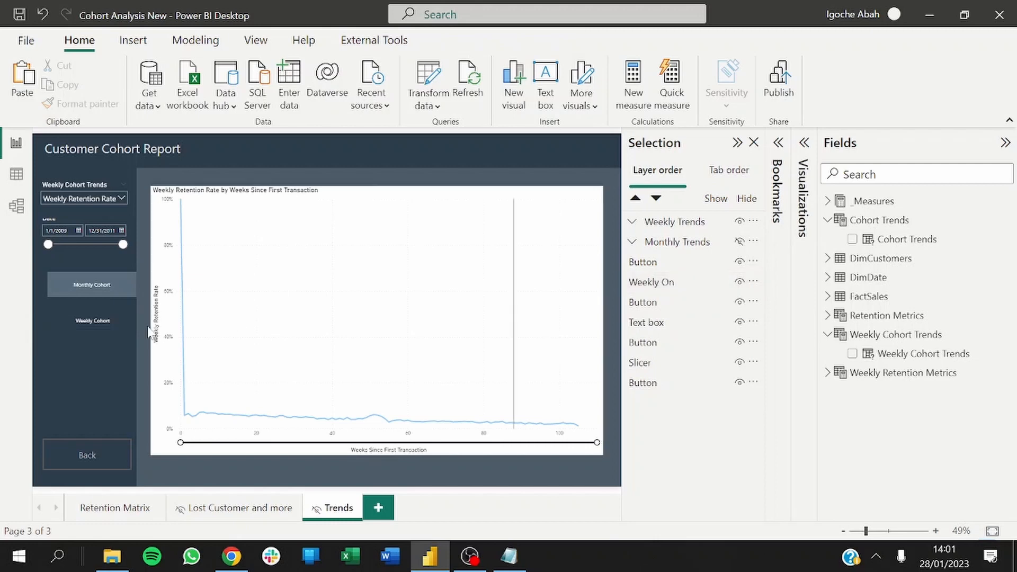
# Rename the Monthly Cohort button's layer as Monthly Off.
pyautogui.click(94, 290)
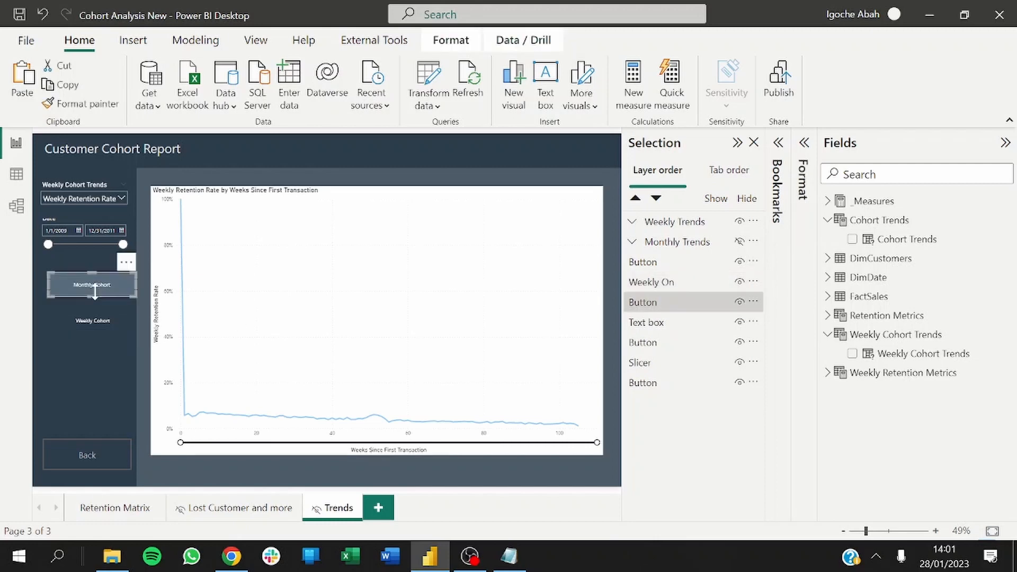
pyautogui.doubleClick(686, 306)
pyautogui.write('Mo')
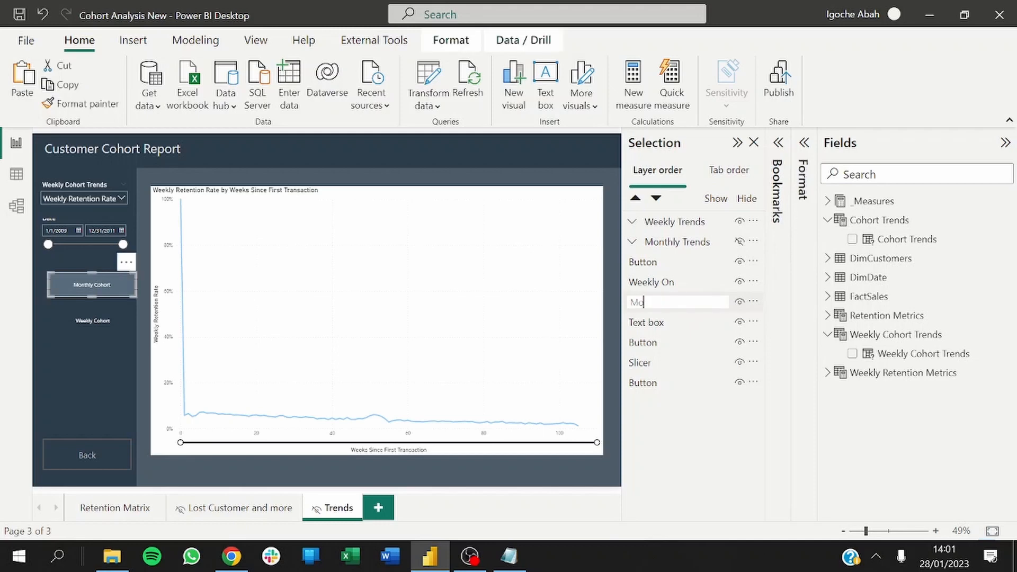
pyautogui.write('nthly Off')
pyautogui.press('Return')
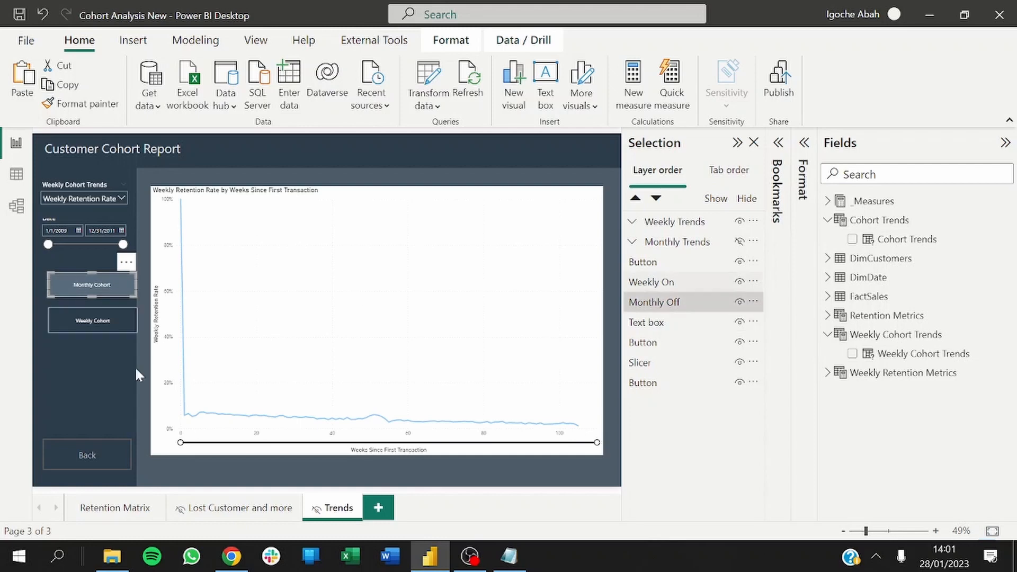
# Duplicate the Weekly On button and place the copy slightly below the original, aligned with the Monthly Cohort button.
pyautogui.click(100, 325)
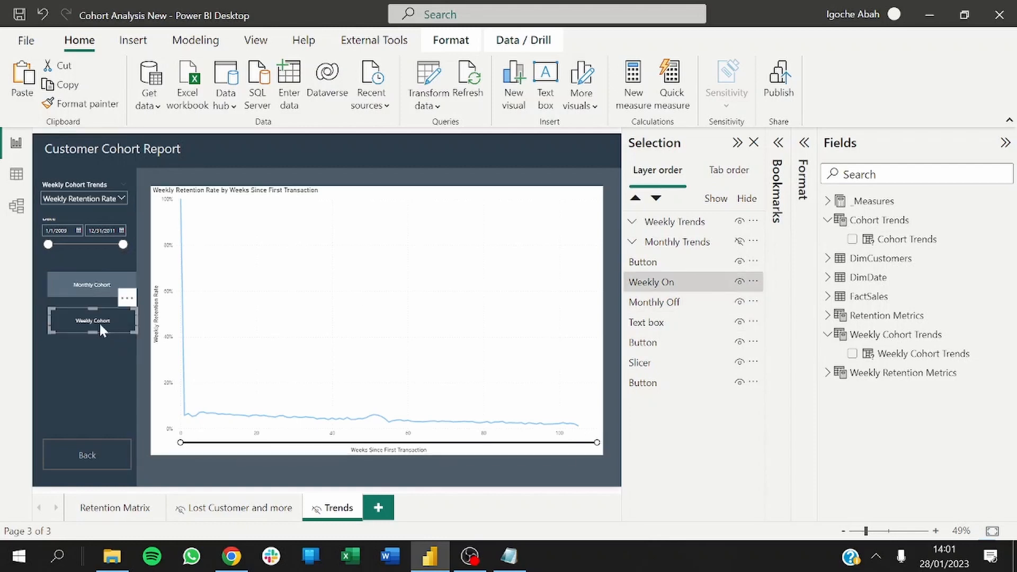
pyautogui.hotkey('ctrl', 'c')
pyautogui.hotkey('ctrl', 'v')
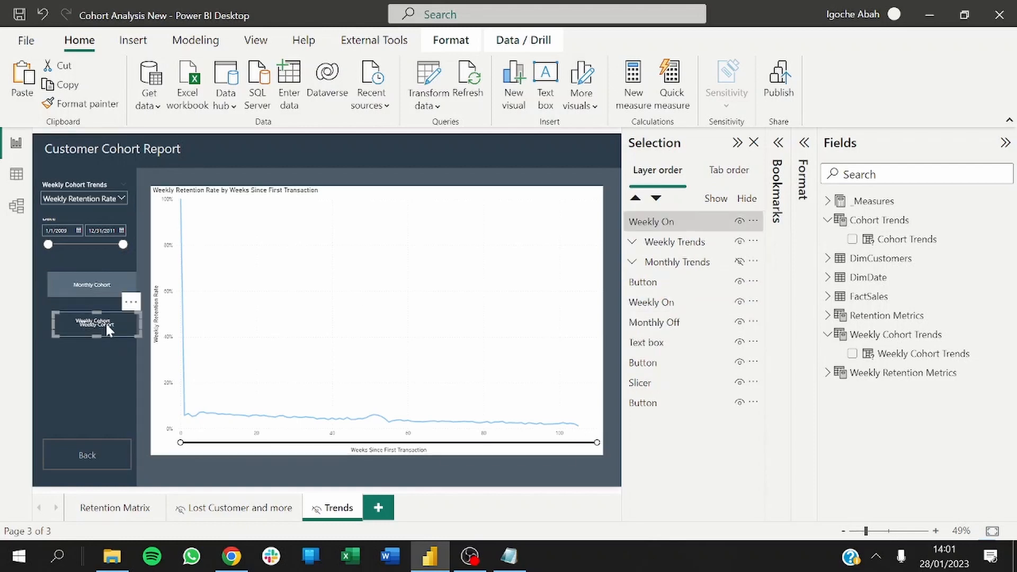
pyautogui.moveTo(107, 324); pyautogui.dragTo(99, 330)
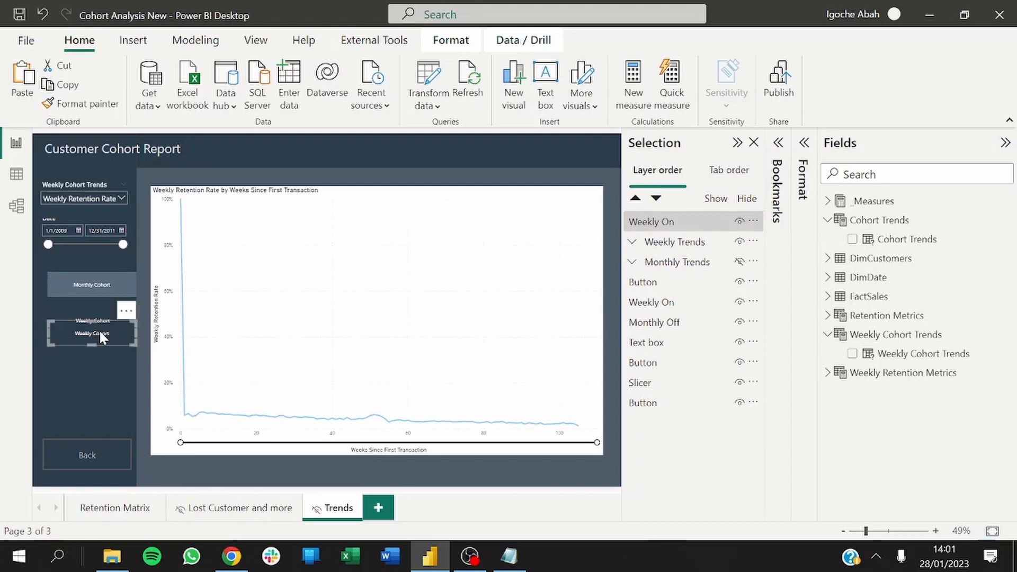
# Copy the Monthly Off button's formatting onto the duplicated Weekly Cohort button with Format Painter.
pyautogui.click(100, 290)
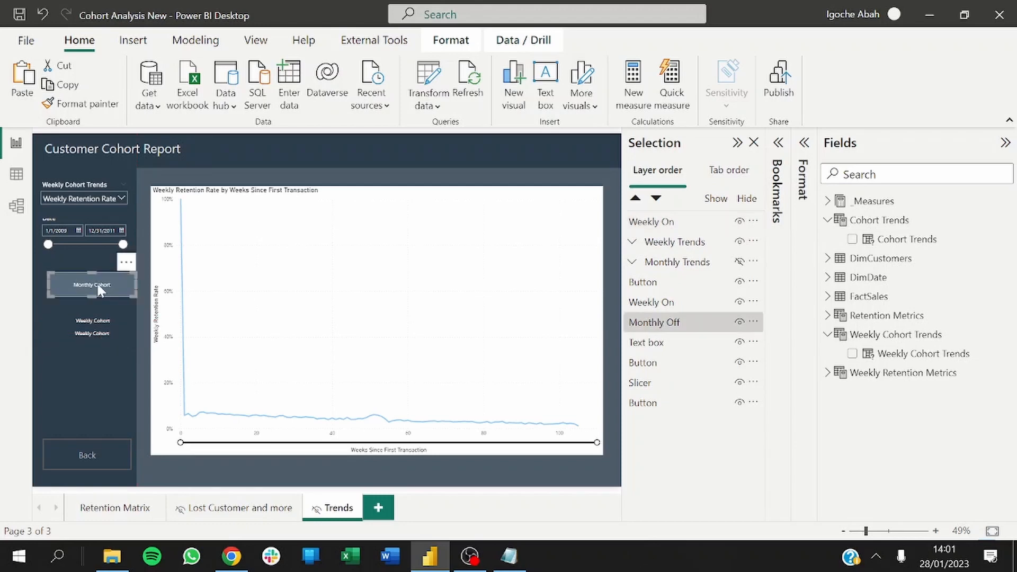
pyautogui.click(69, 109)
pyautogui.click(89, 327)
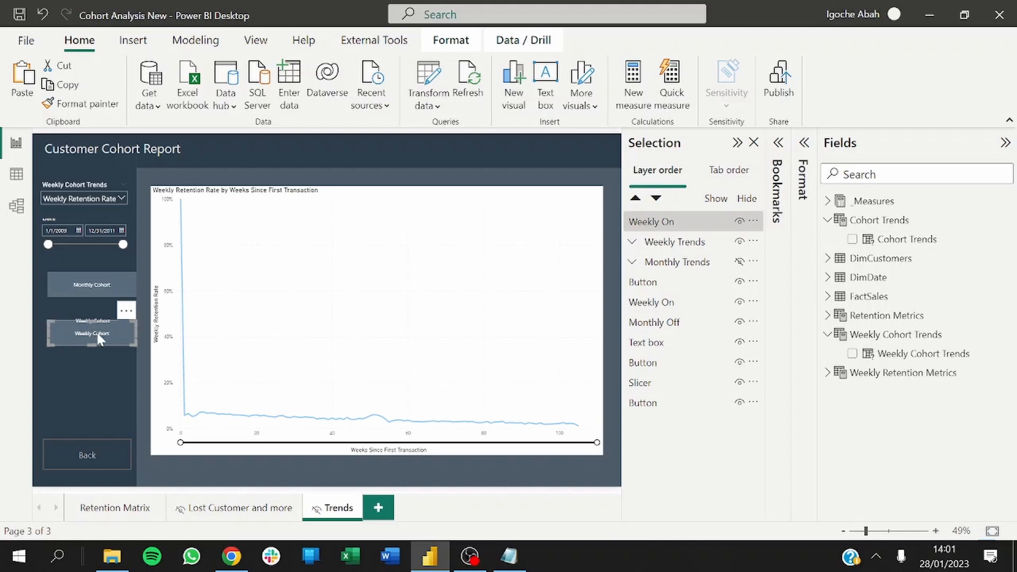
# Duplicate the Monthly Off button, place the copy directly above the original, and select the original Weekly On button.
pyautogui.click(88, 290)
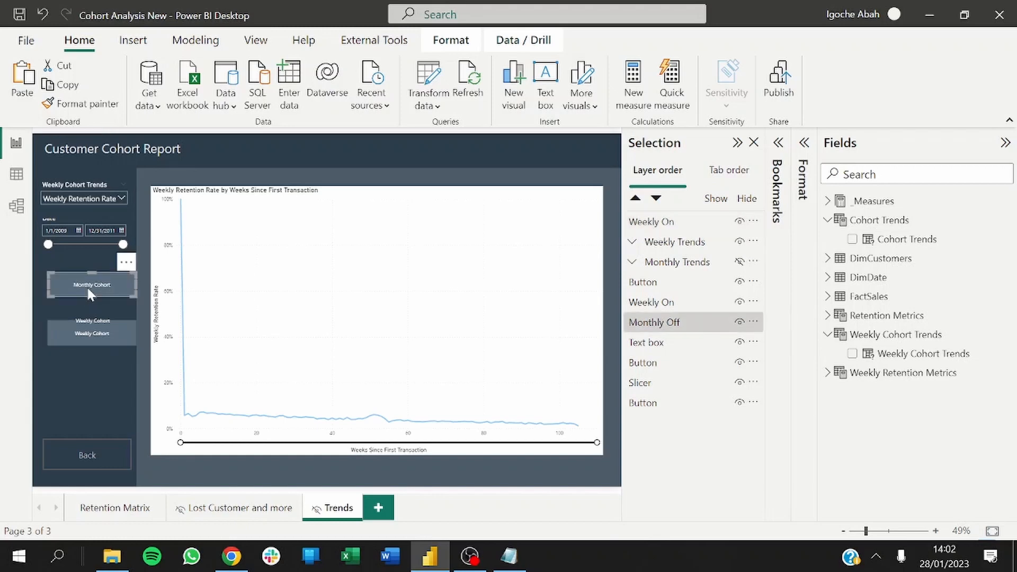
pyautogui.hotkey('ctrl', 'v')
pyautogui.moveTo(91, 291); pyautogui.dragTo(87, 268)
pyautogui.click(91, 313)
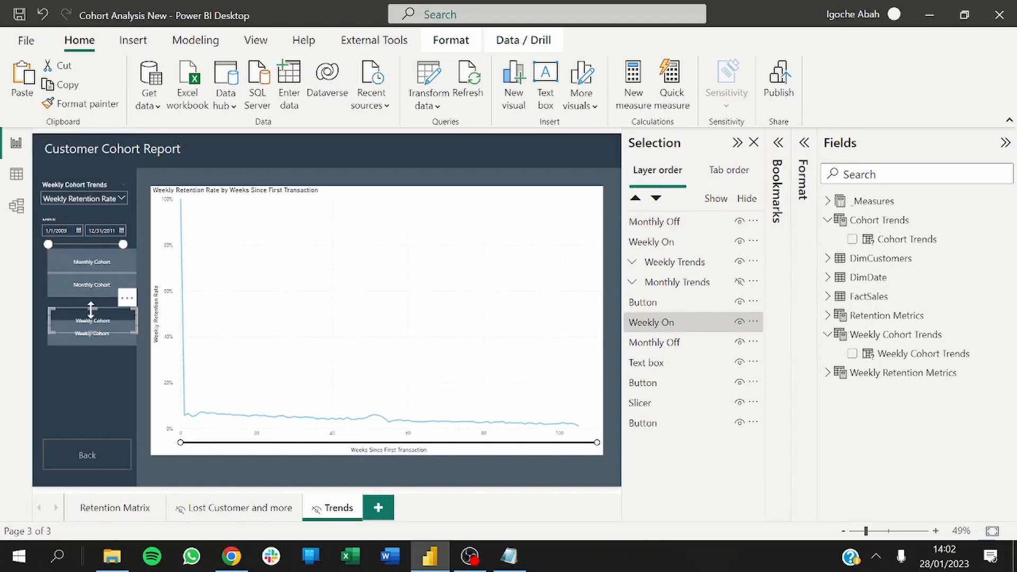
# Copy the original Weekly On button's formatting onto the duplicated Monthly Cohort button with Format Painter.
pyautogui.click(78, 104)
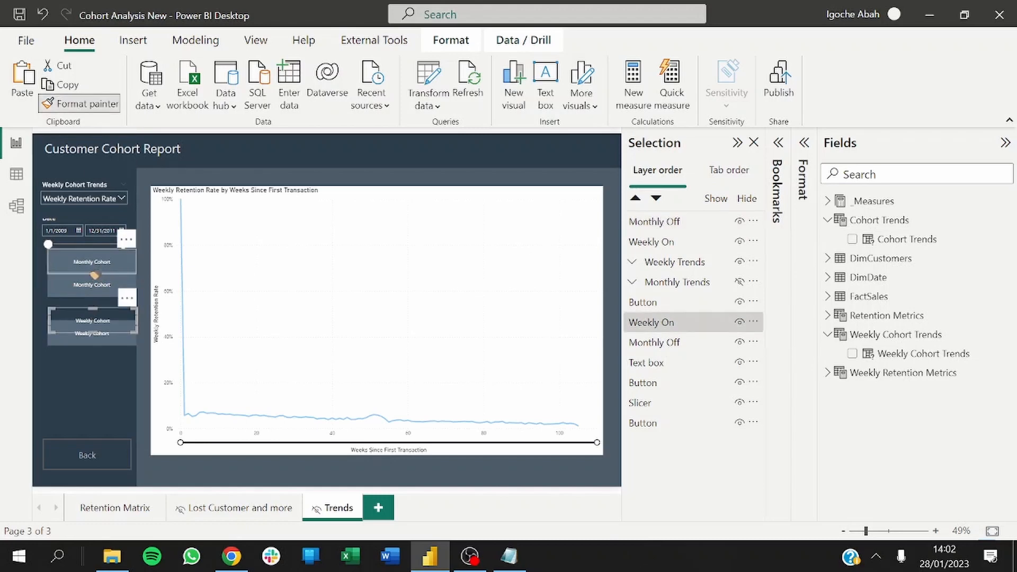
pyautogui.click(81, 249)
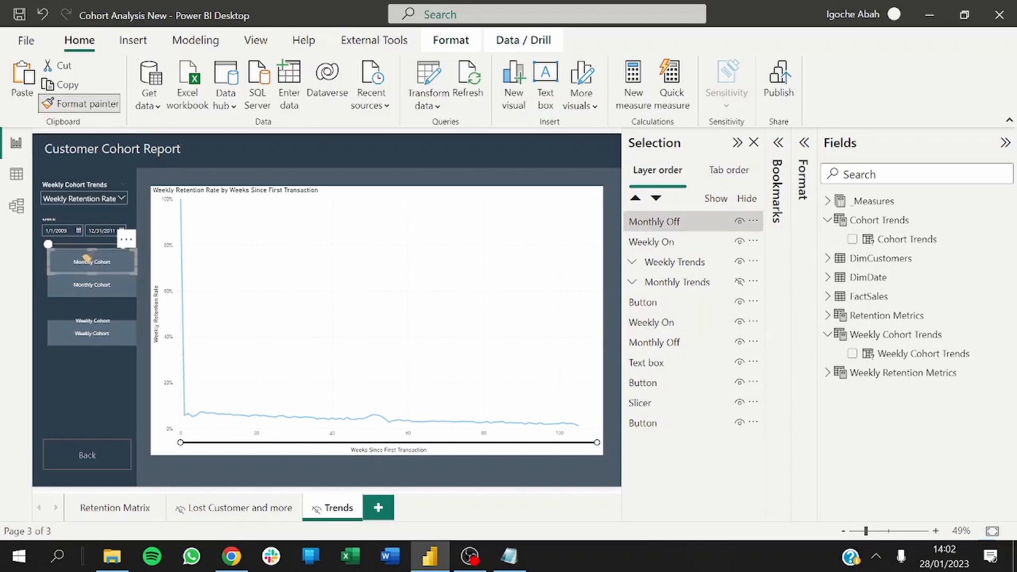
pyautogui.click(142, 275)
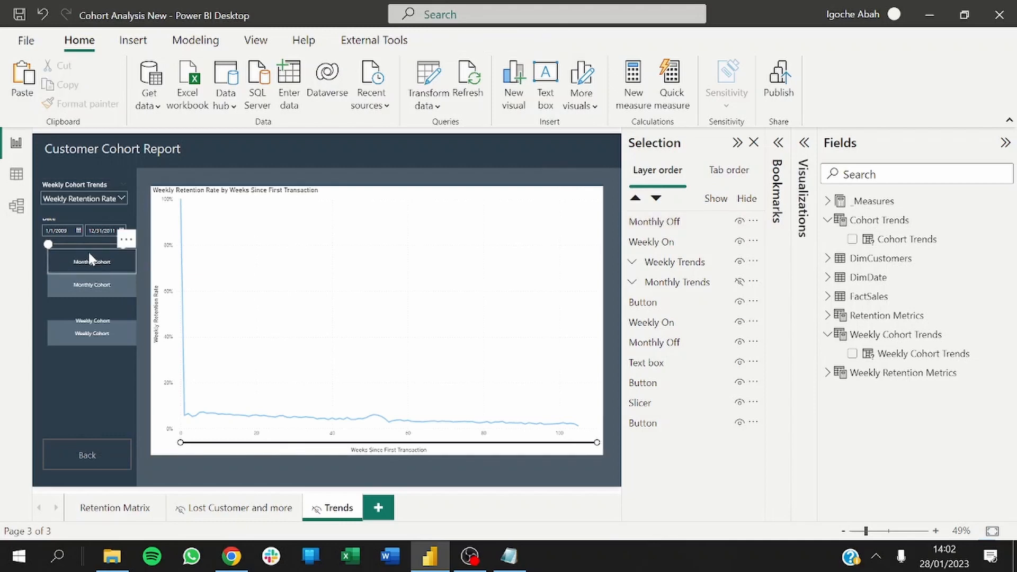
# Place the duplicated Monthly Cohort and Weekly Cohort buttons exactly over their originals so each pair overlaps.
pyautogui.moveTo(88, 256); pyautogui.dragTo(90, 281)
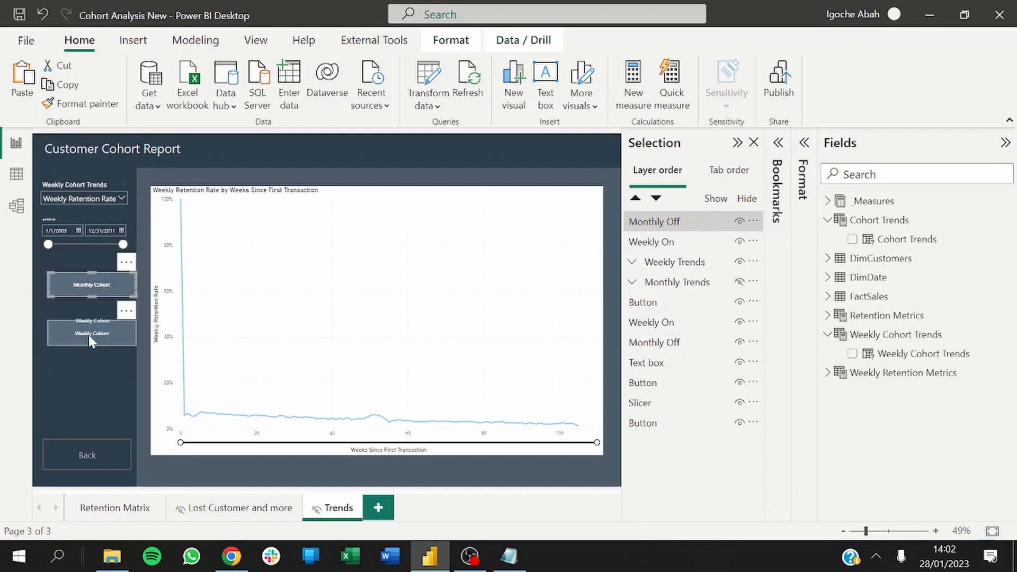
pyautogui.moveTo(88, 334); pyautogui.dragTo(91, 325)
pyautogui.click(143, 345)
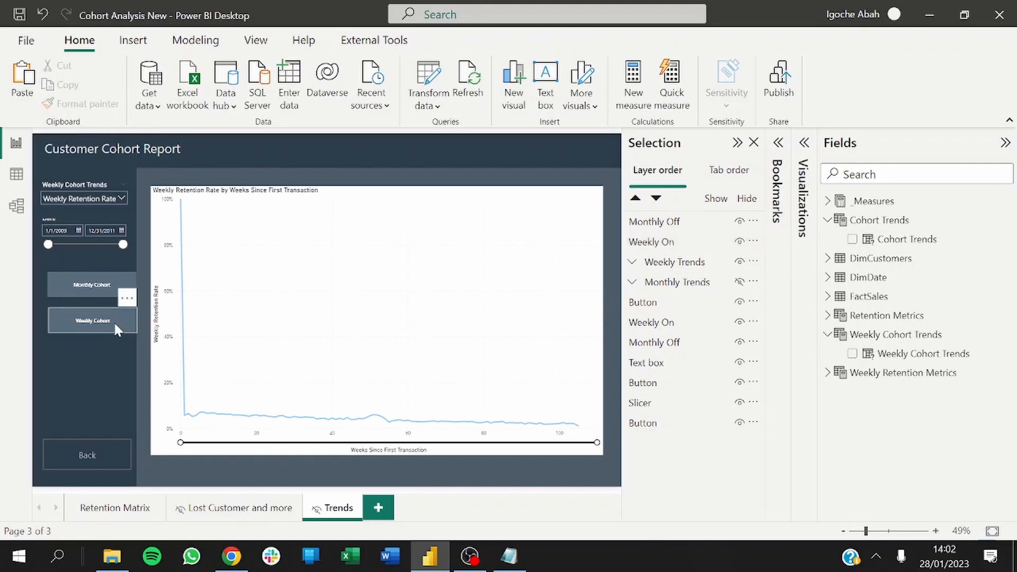
pyautogui.moveTo(116, 324); pyautogui.dragTo(123, 317)
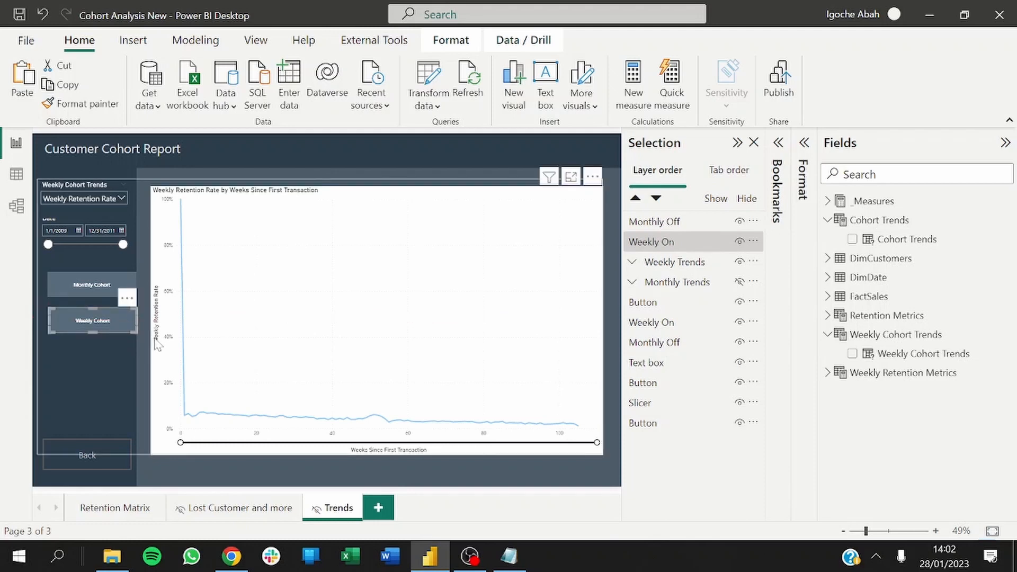
pyautogui.click(157, 344)
pyautogui.click(145, 339)
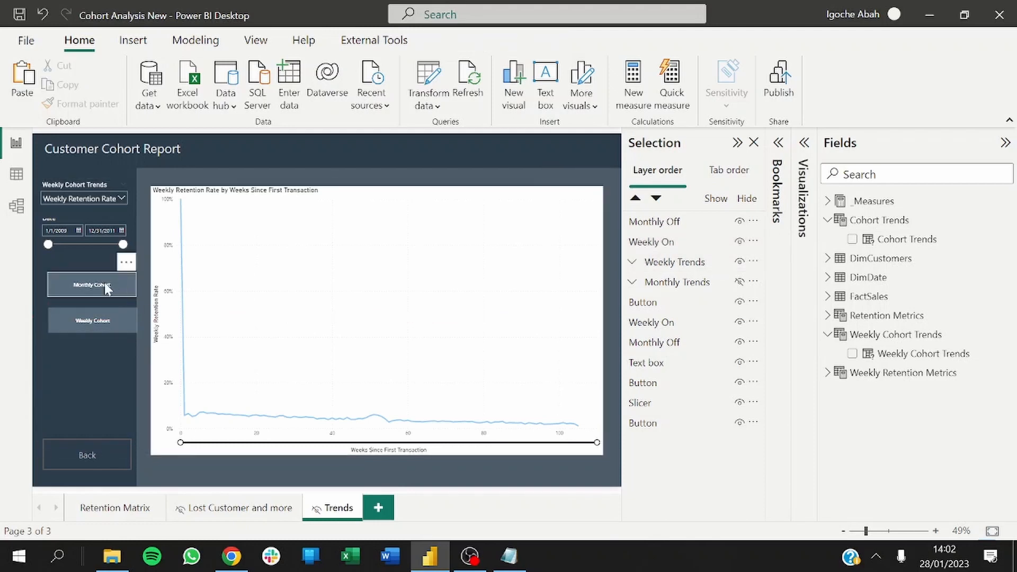
pyautogui.click(103, 282)
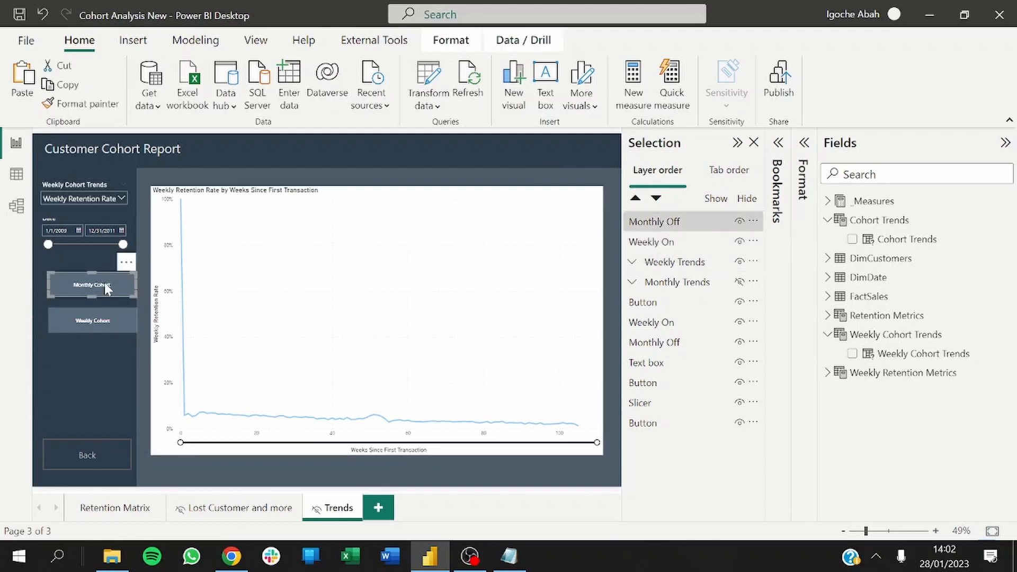
pyautogui.click(143, 342)
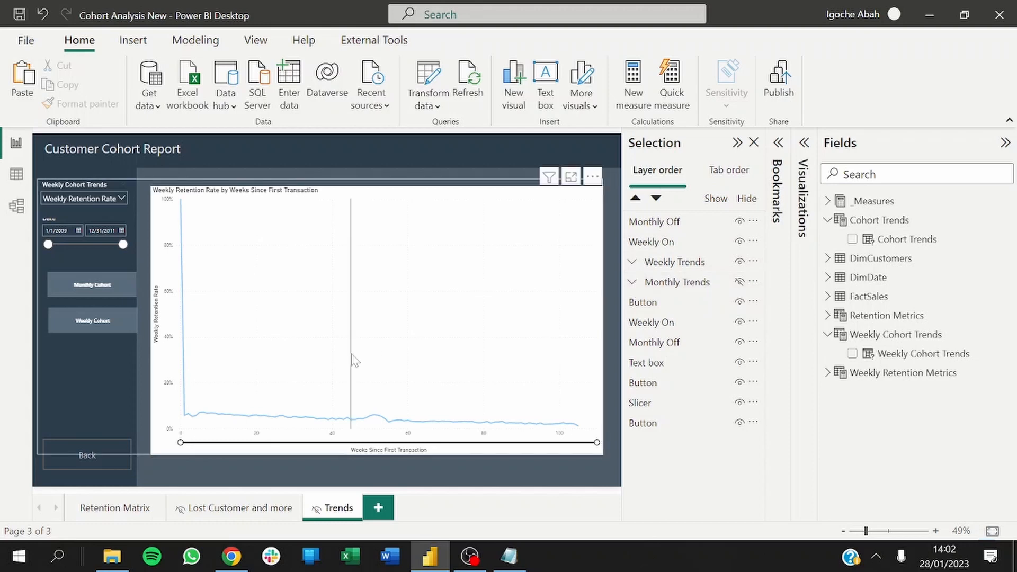
# Move the original Weekly On button's layer into the Monthly Trends group.
pyautogui.moveTo(354, 361)
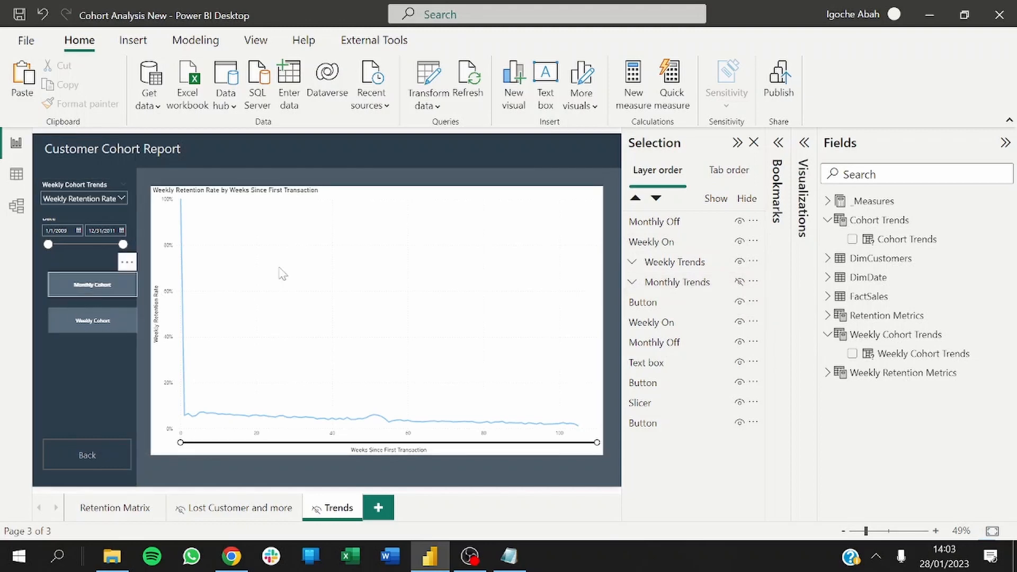
pyautogui.click(94, 285)
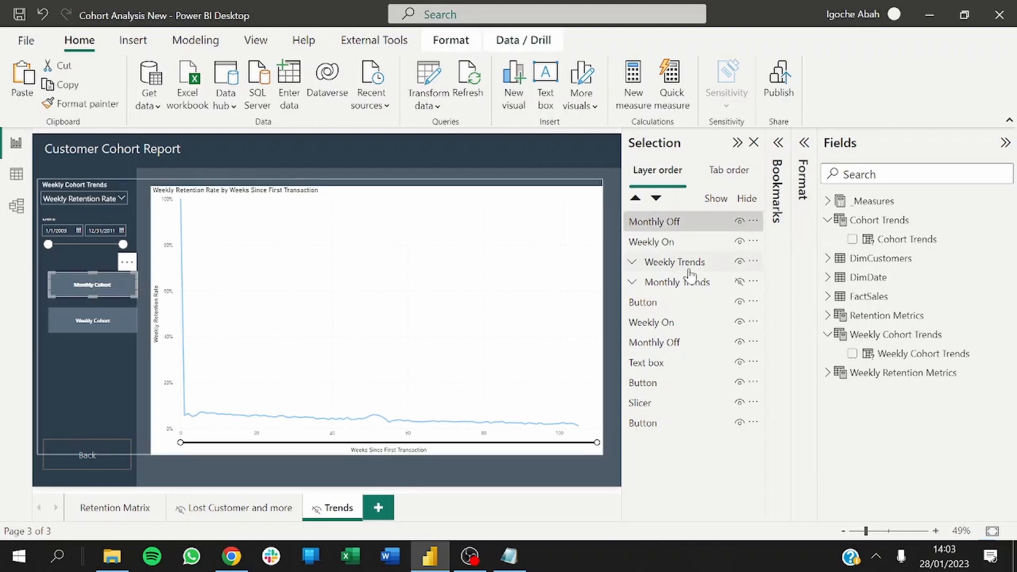
pyautogui.click(632, 283)
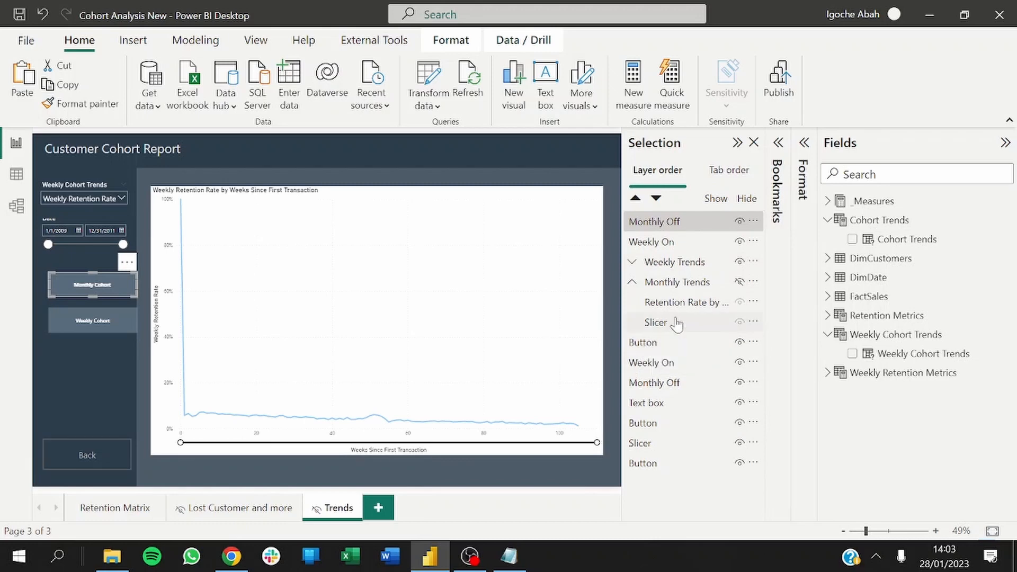
pyautogui.click(651, 365)
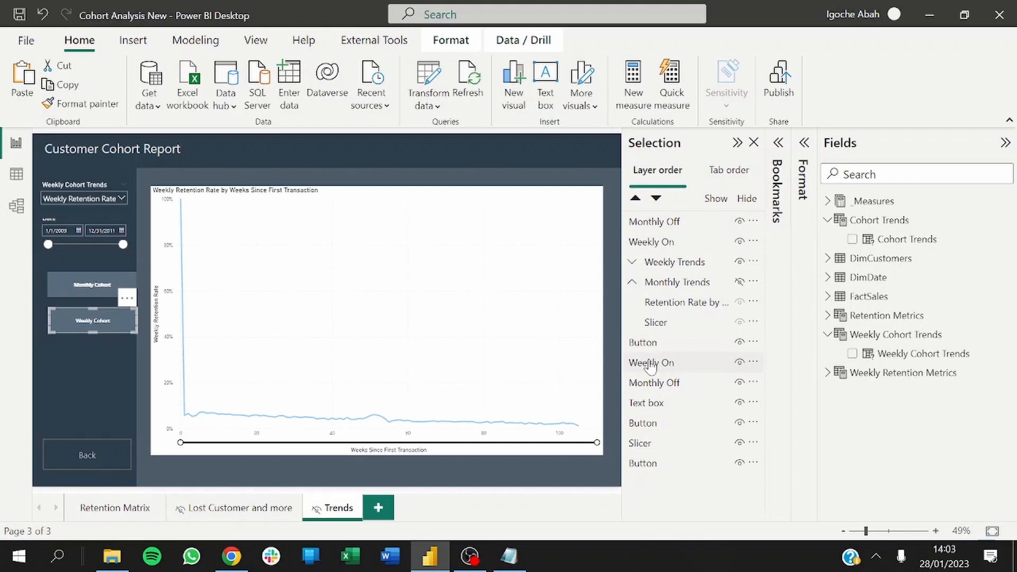
pyautogui.moveTo(651, 366); pyautogui.dragTo(666, 316)
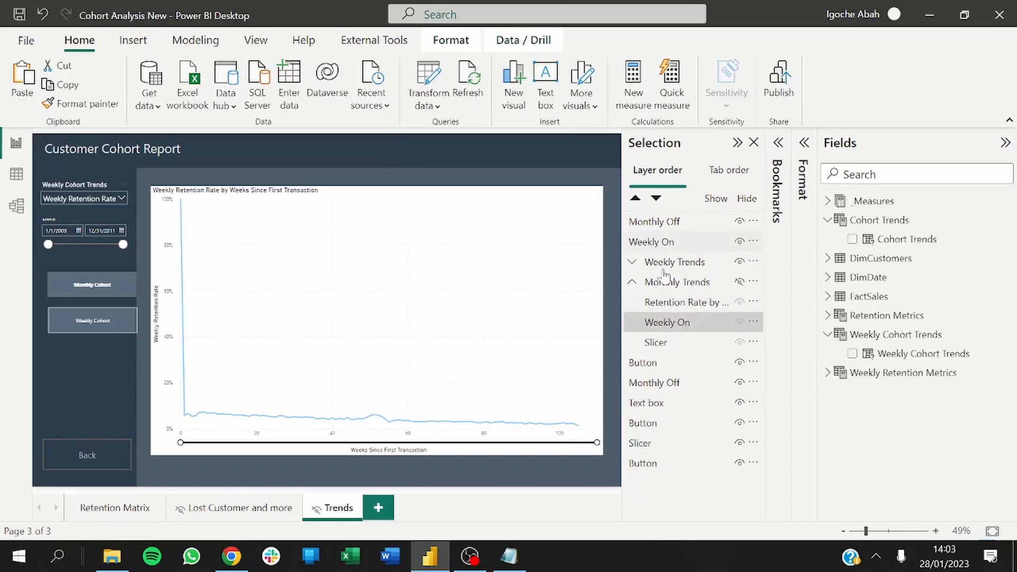
# Rename the ungrouped Weekly On copy's layer as Weekly off and move it into the Weekly Trends group.
pyautogui.click(670, 321)
pyautogui.doubleClick(666, 244)
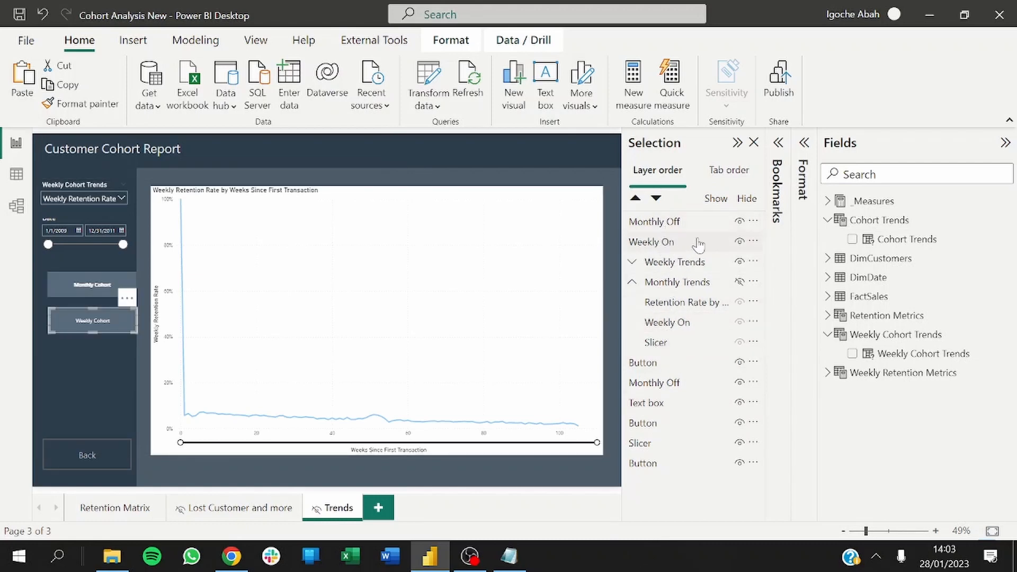
pyautogui.click(675, 242)
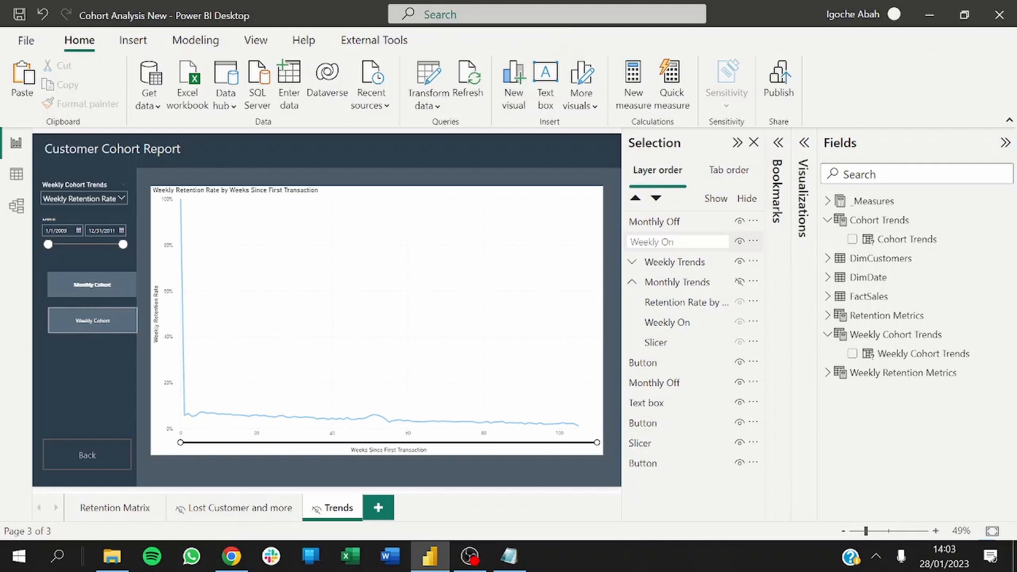
pyautogui.write('ff')
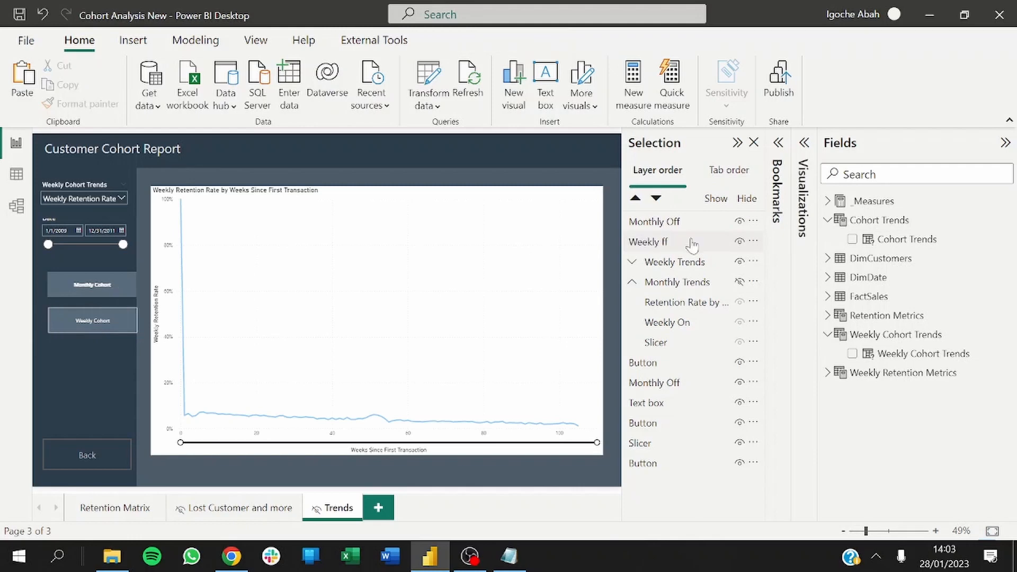
pyautogui.press('Return')
pyautogui.click(669, 243)
pyautogui.click(669, 243)
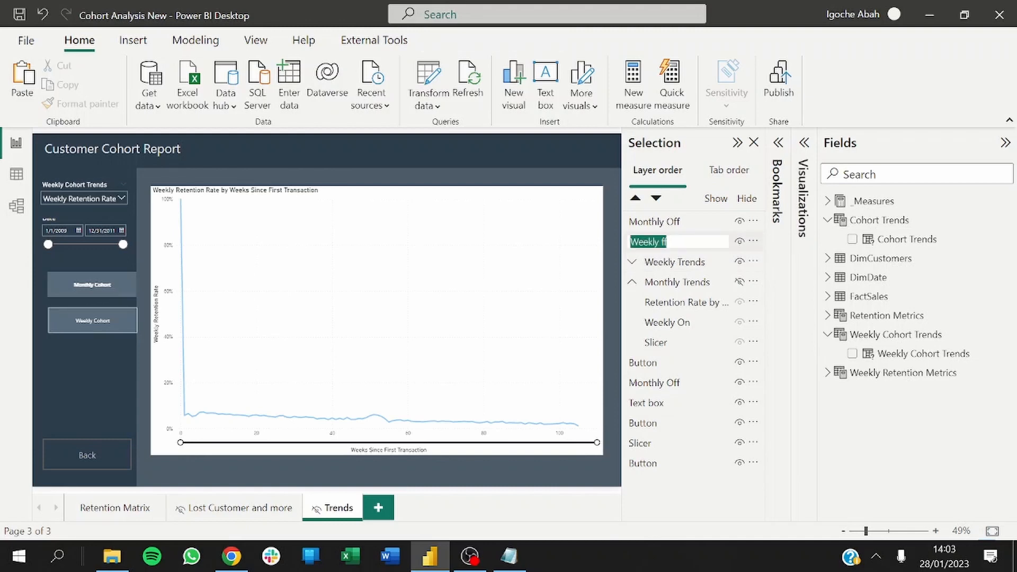
pyautogui.click(662, 242)
pyautogui.write('o')
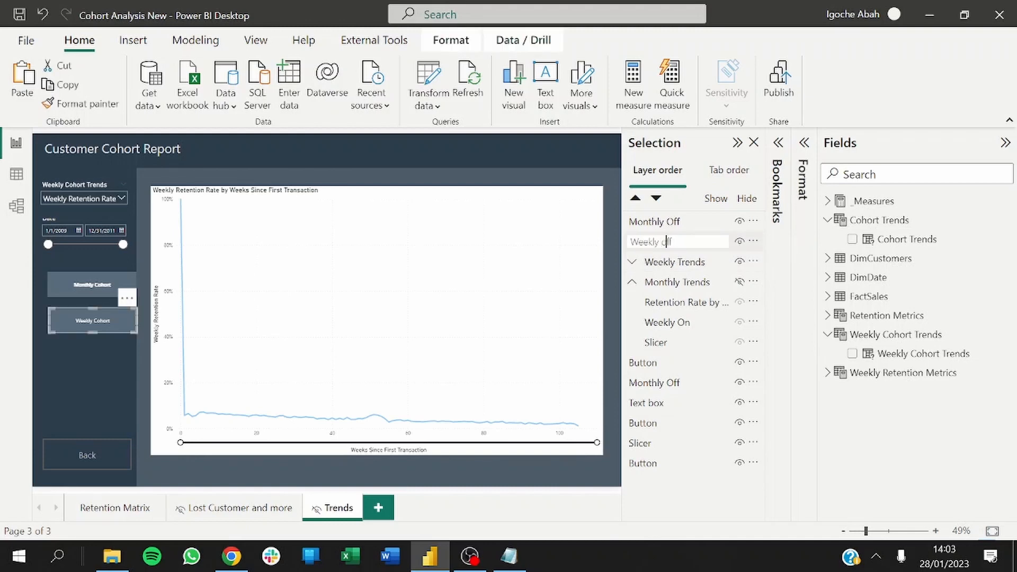
pyautogui.press('Return')
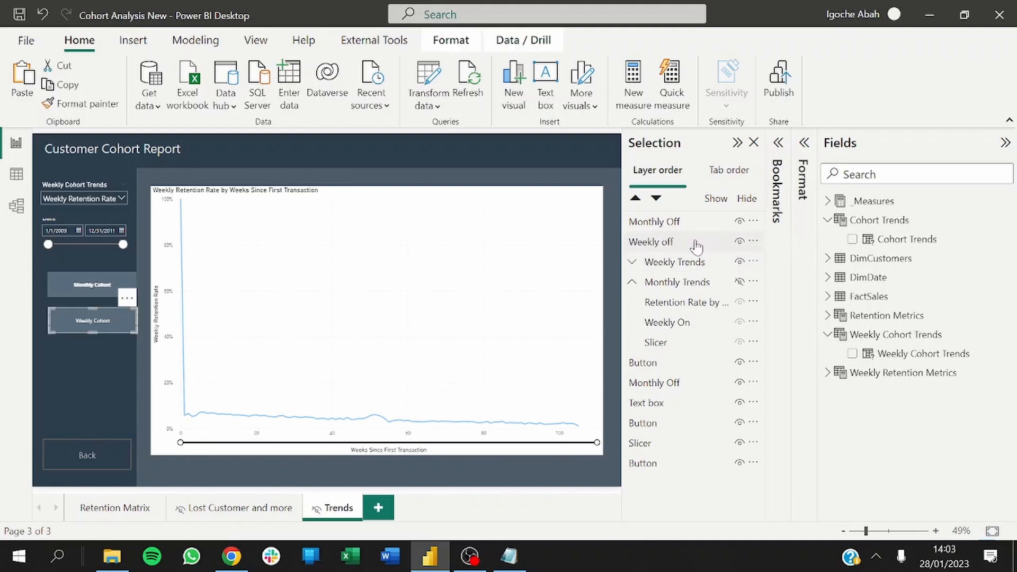
pyautogui.click(633, 262)
pyautogui.moveTo(670, 248); pyautogui.dragTo(665, 300)
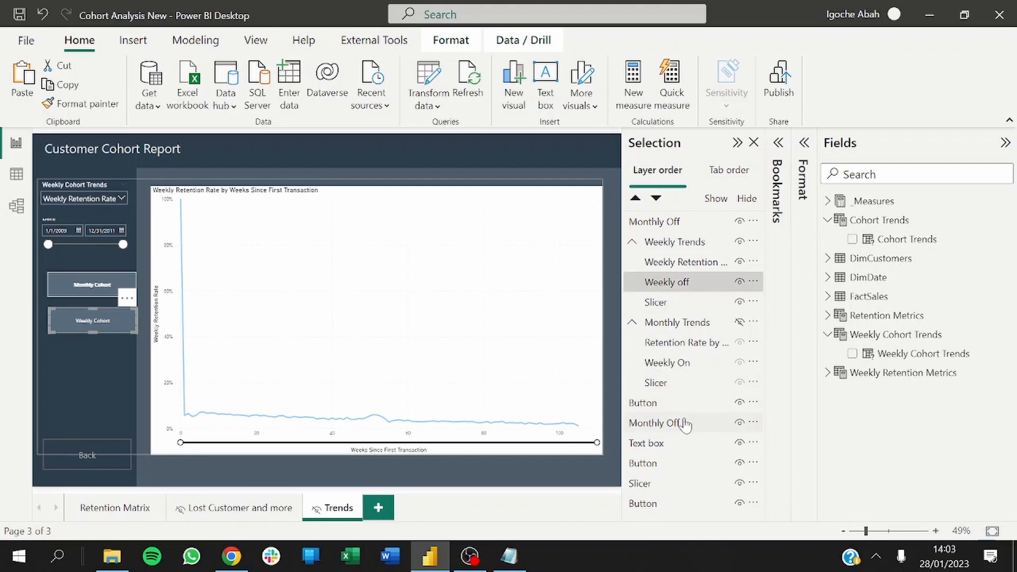
# Rename the duplicated Monthly Off button's layer, first in the layer order, as Monthly On.
pyautogui.doubleClick(663, 221)
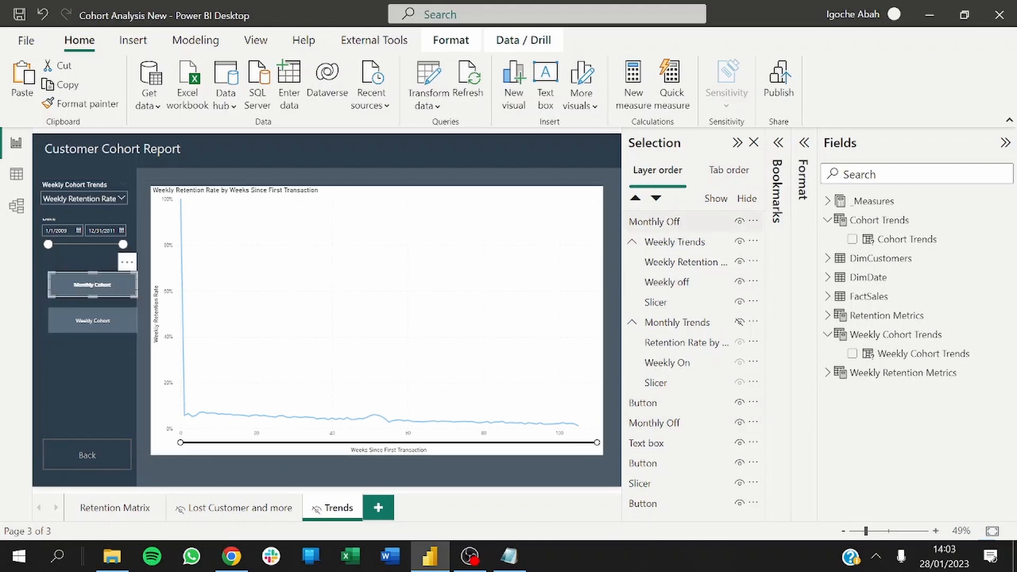
pyautogui.click(679, 222)
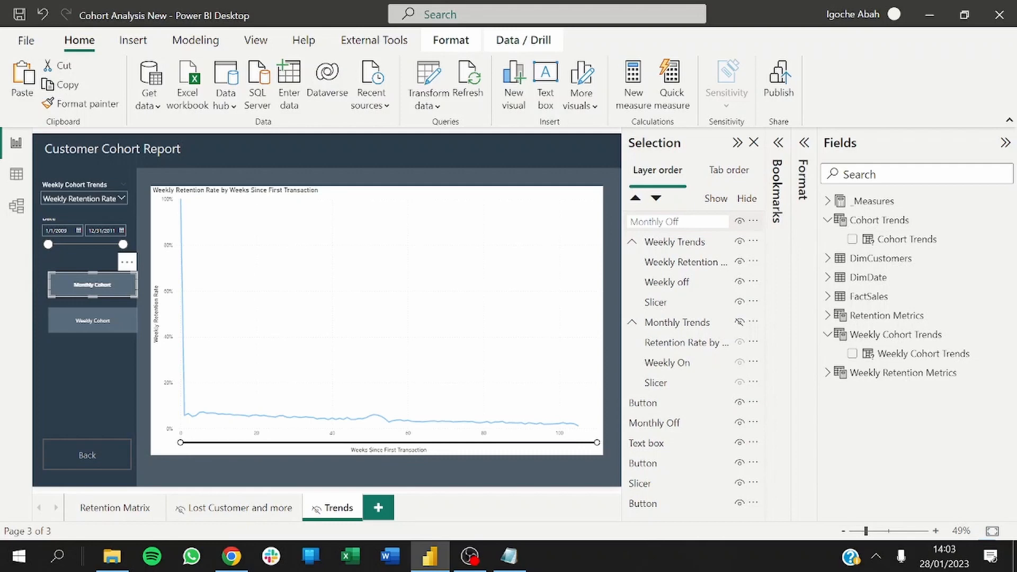
pyautogui.press('Return')
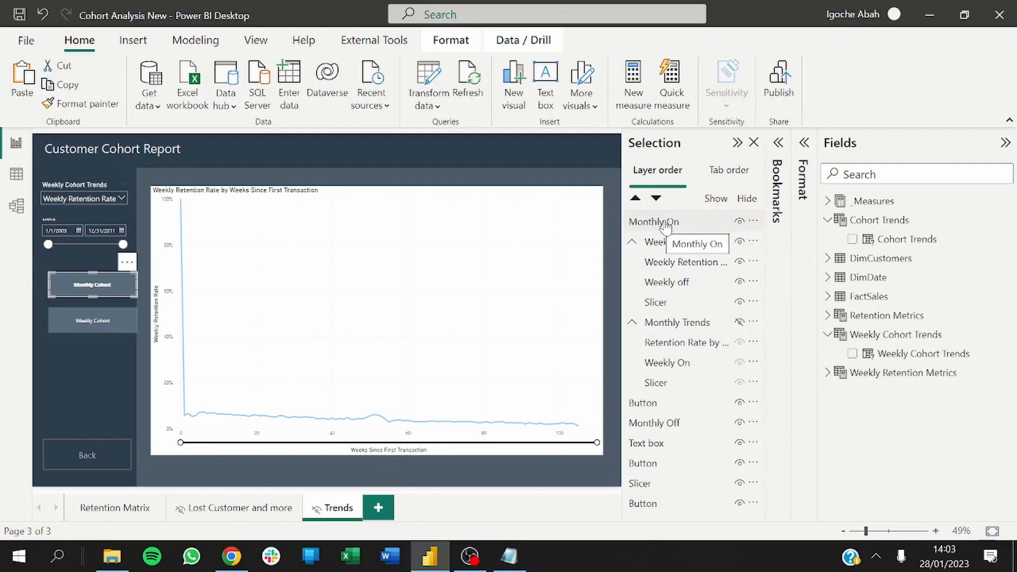
# Move the Monthly On layer into the Weekly Trends group and the Monthly Off layer into the Monthly Trends group.
pyautogui.moveTo(659, 222); pyautogui.dragTo(669, 288)
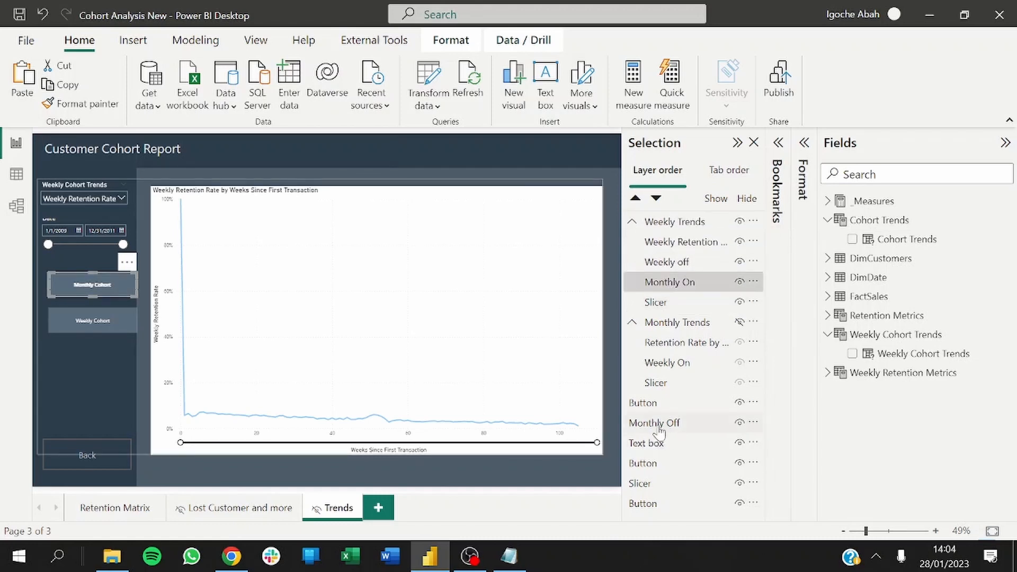
pyautogui.moveTo(658, 427); pyautogui.dragTo(679, 386)
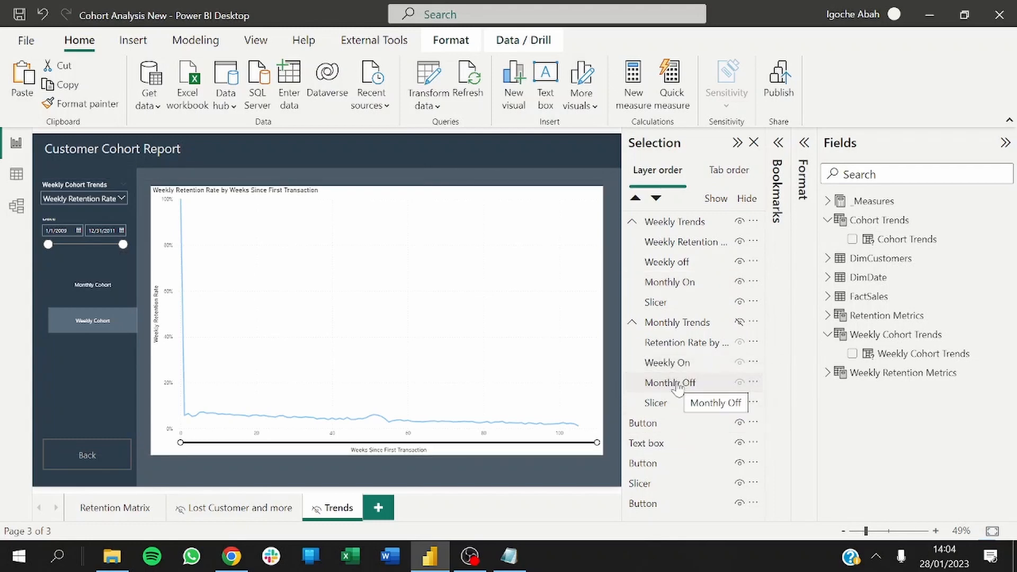
pyautogui.click(737, 143)
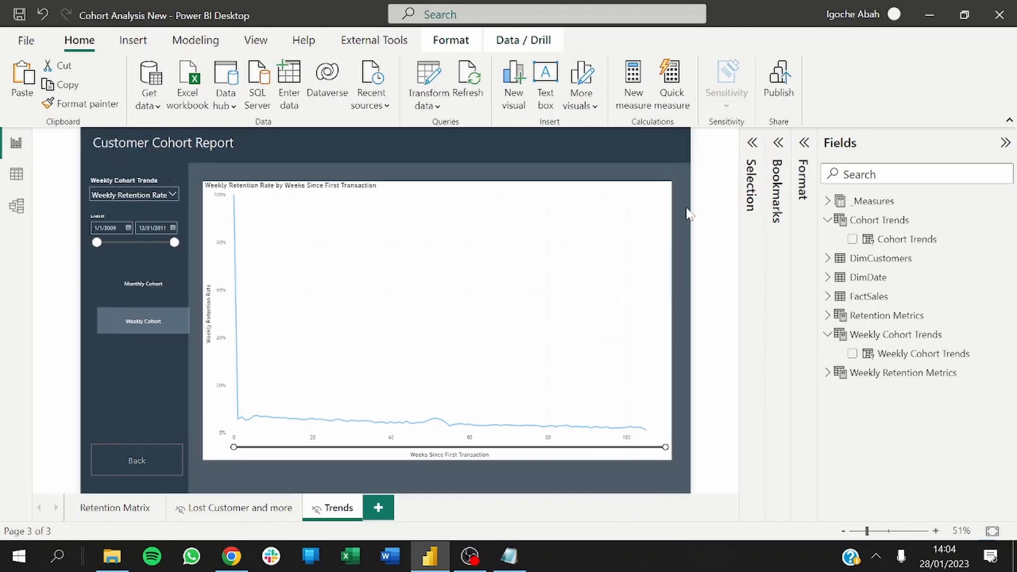
pyautogui.click(687, 214)
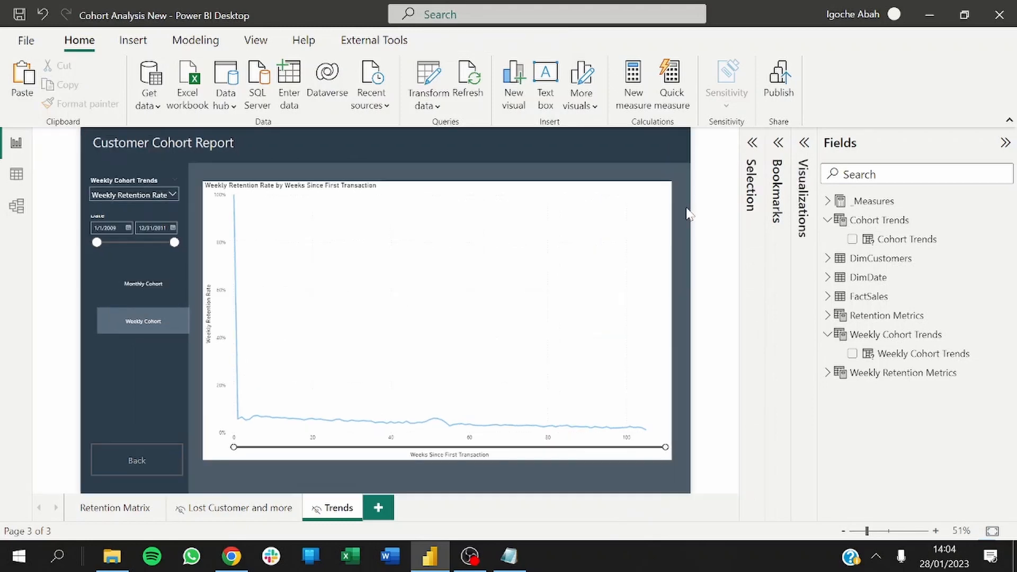
# Add a bookmark named Weekly Trends for the weekly view and exclude data from what it captures.
pyautogui.click(1006, 143)
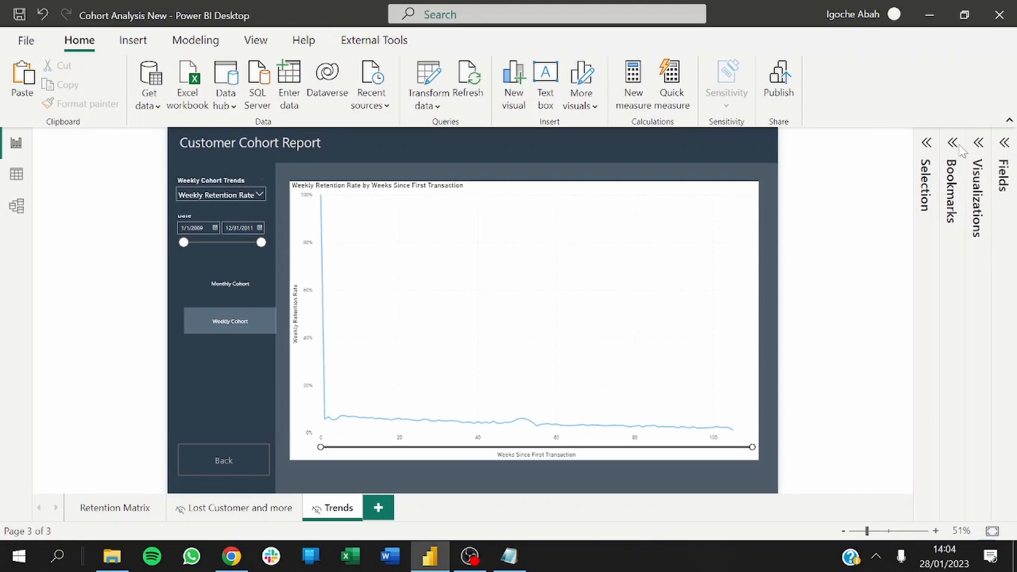
pyautogui.click(954, 146)
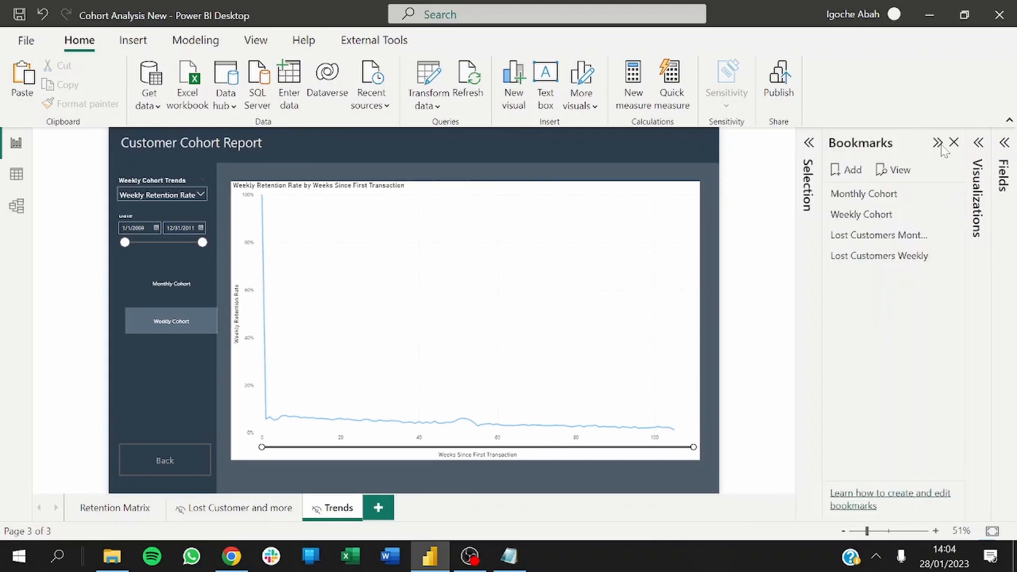
pyautogui.click(810, 144)
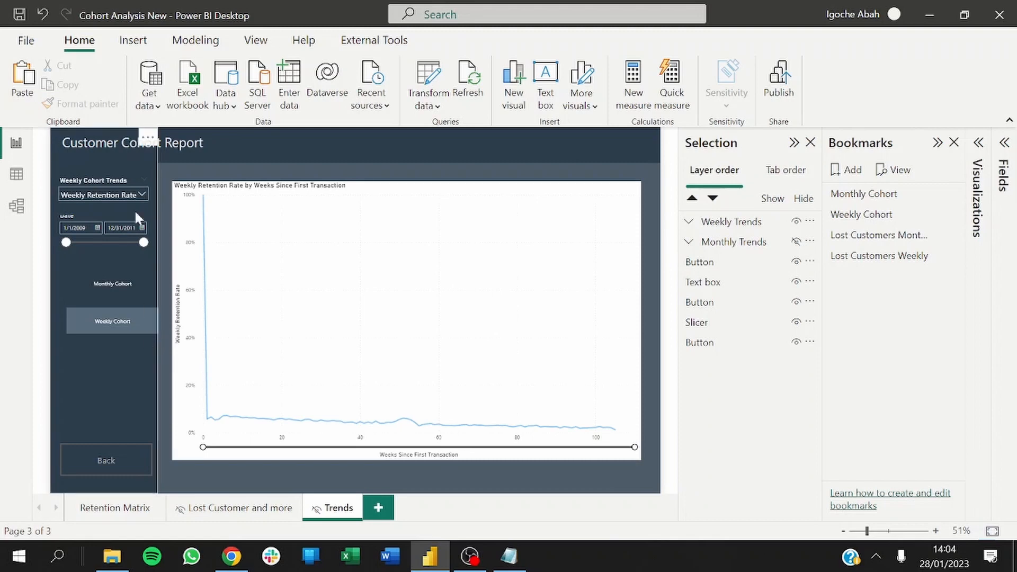
pyautogui.moveTo(301, 419)
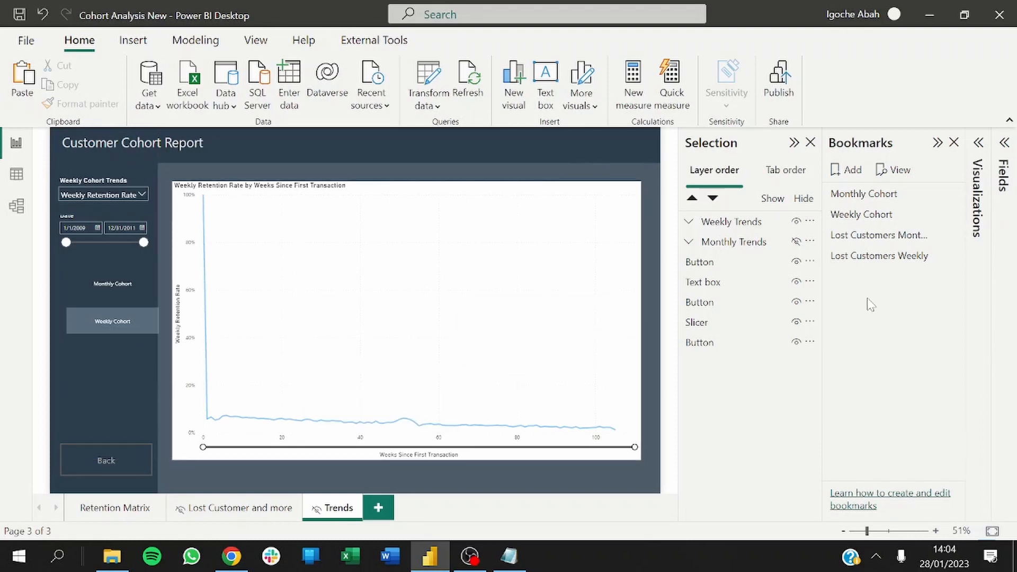
pyautogui.click(846, 170)
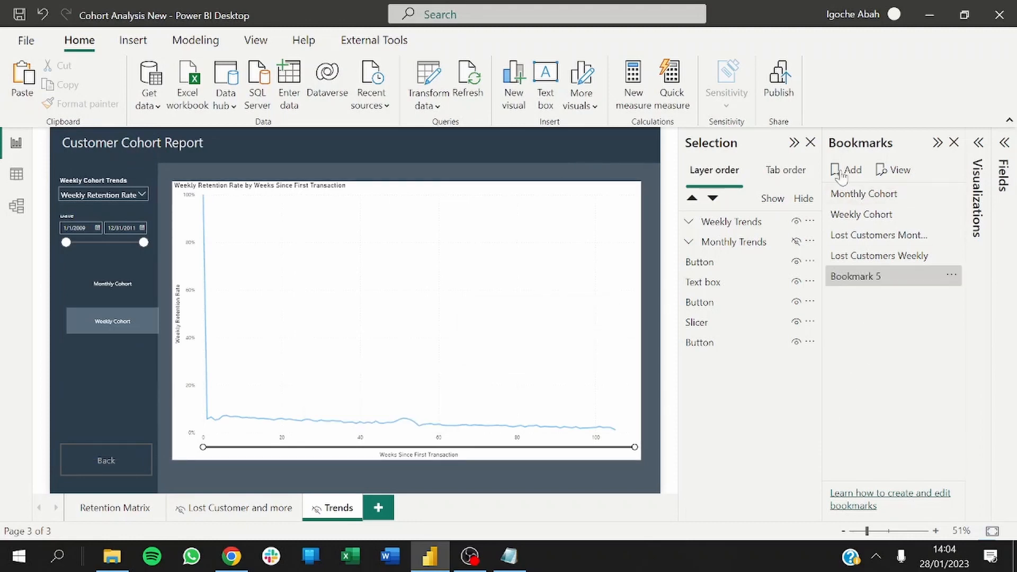
pyautogui.doubleClick(859, 280)
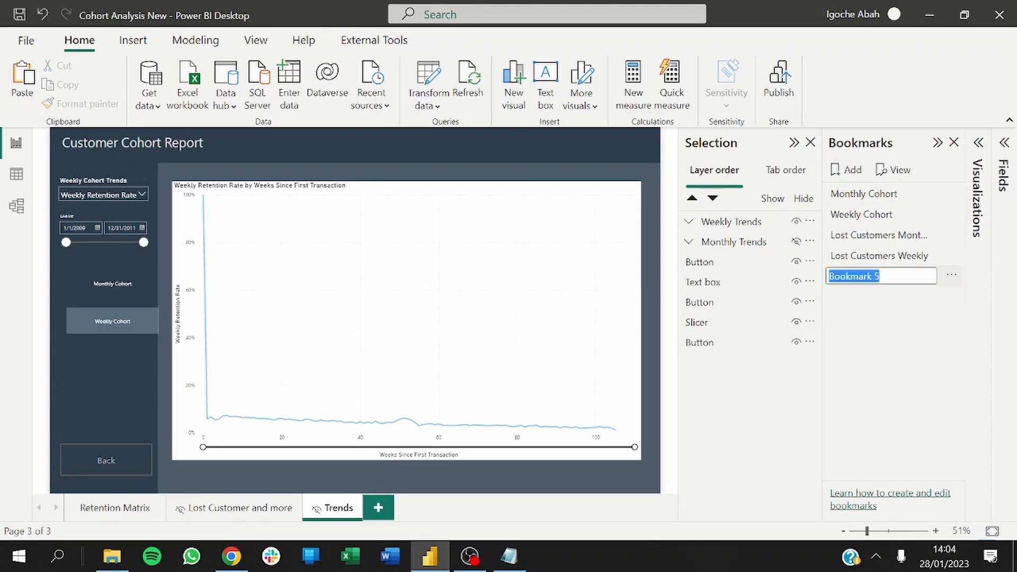
pyautogui.write('Weekl')
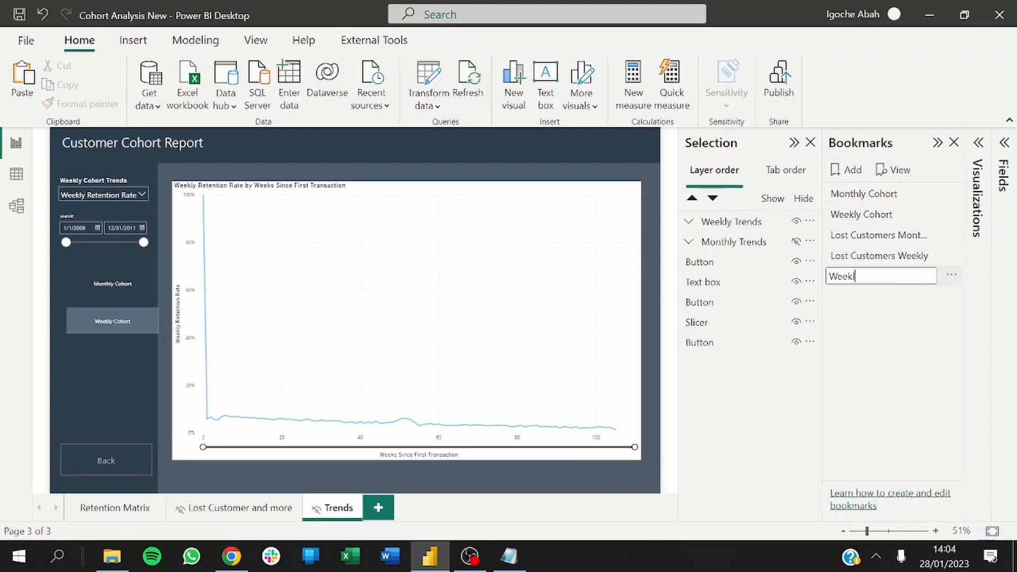
pyautogui.write('y Trends')
pyautogui.press('Return')
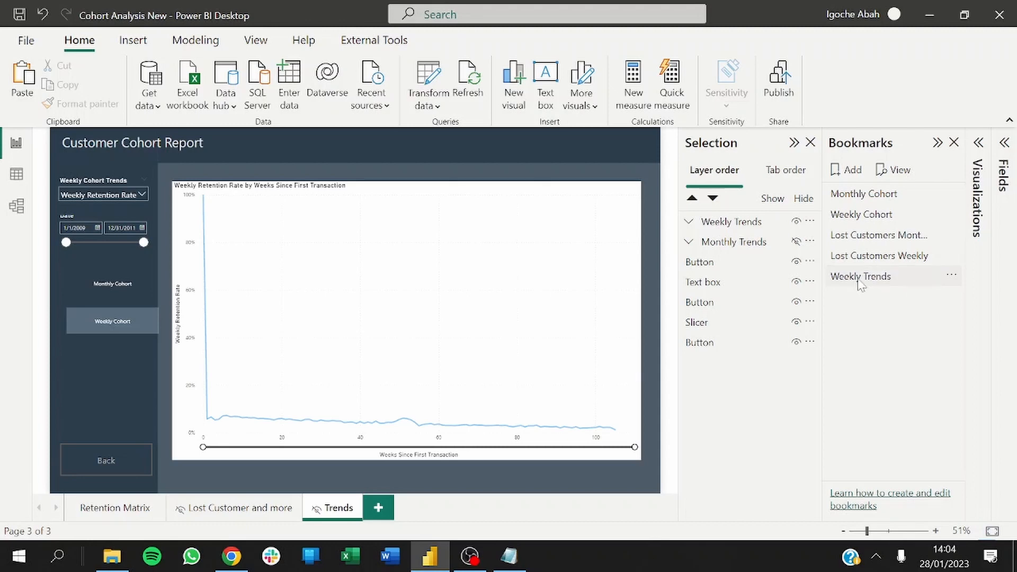
pyautogui.click(952, 276)
pyautogui.click(861, 365)
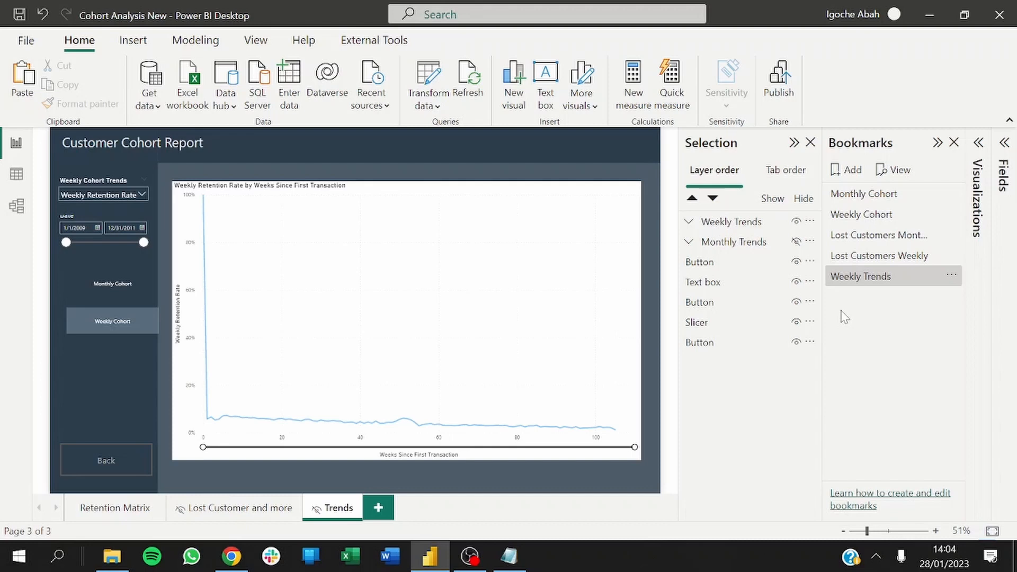
# Hide the Weekly Trends group and show the Monthly Trends group on the Trends page.
pyautogui.click(796, 241)
pyautogui.click(797, 222)
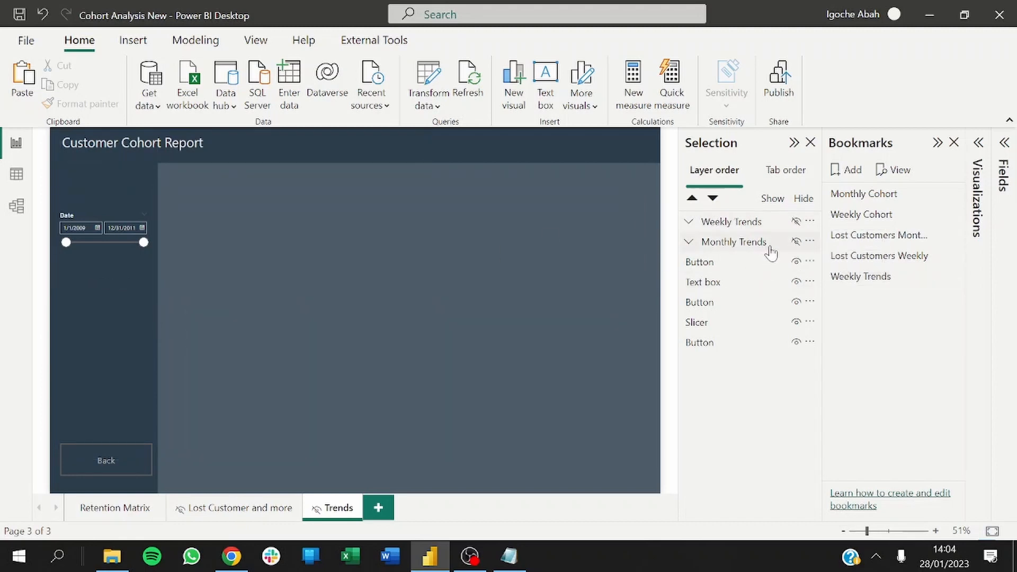
pyautogui.click(796, 241)
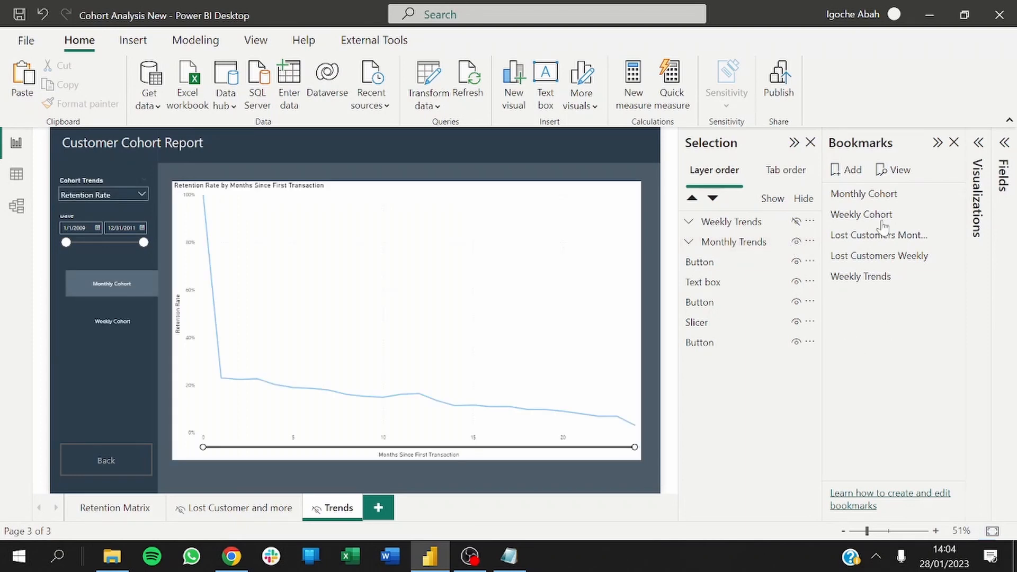
# Add a bookmark named Monthly Trends for the monthly view and exclude data from what it captures.
pyautogui.click(844, 170)
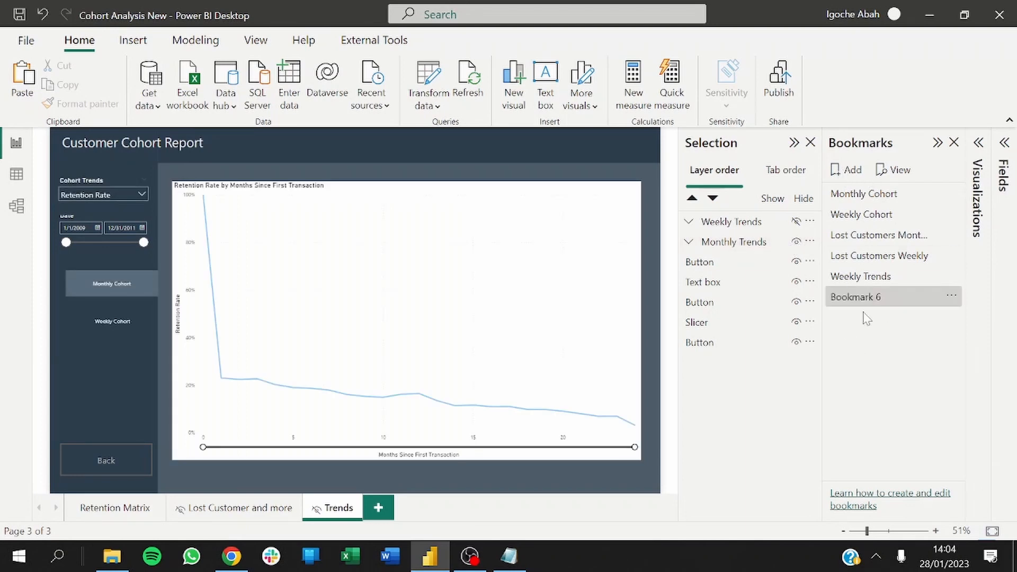
pyautogui.doubleClick(862, 296)
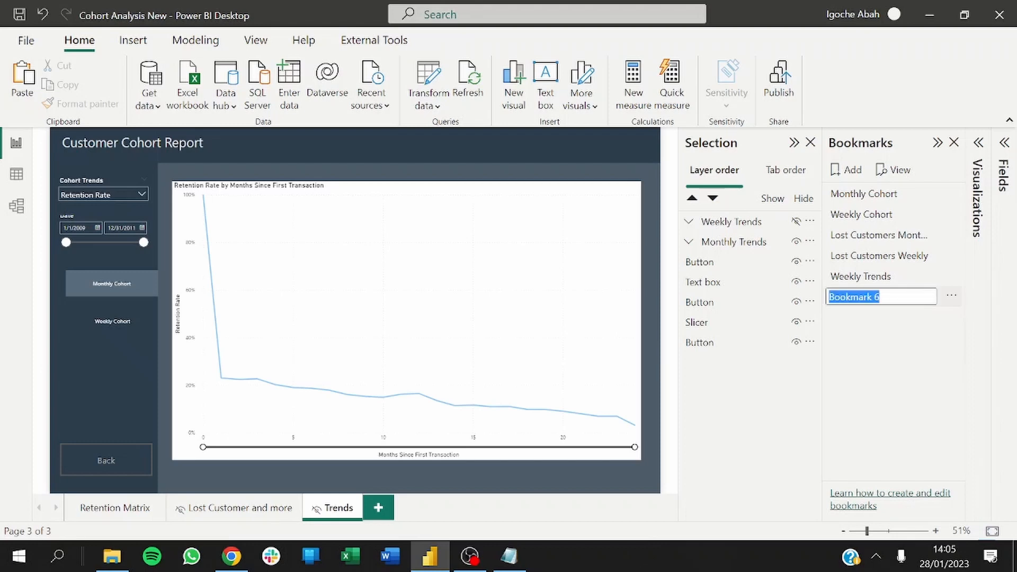
pyautogui.write('Mon')
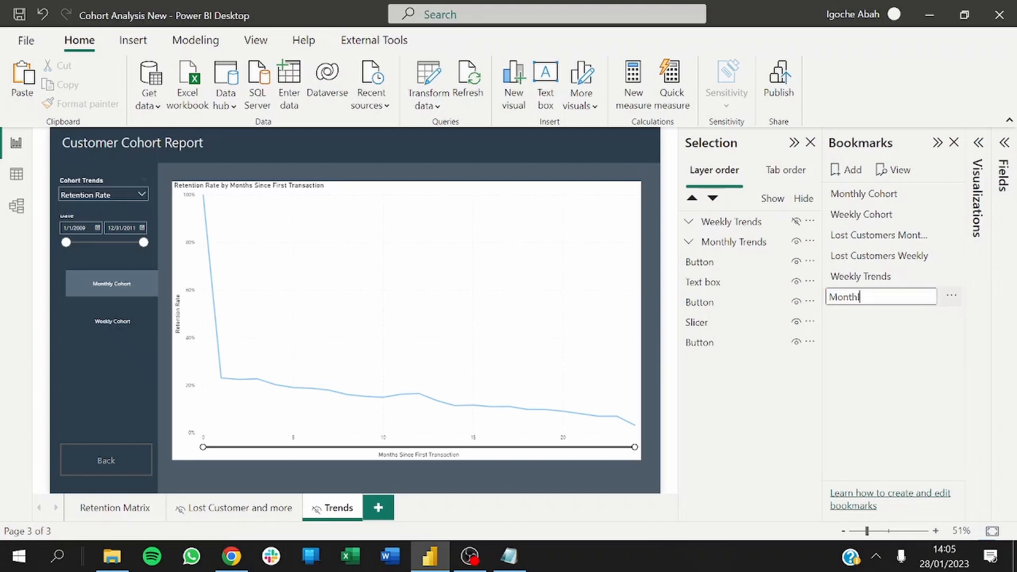
pyautogui.write('thly Trends')
pyautogui.press('Return')
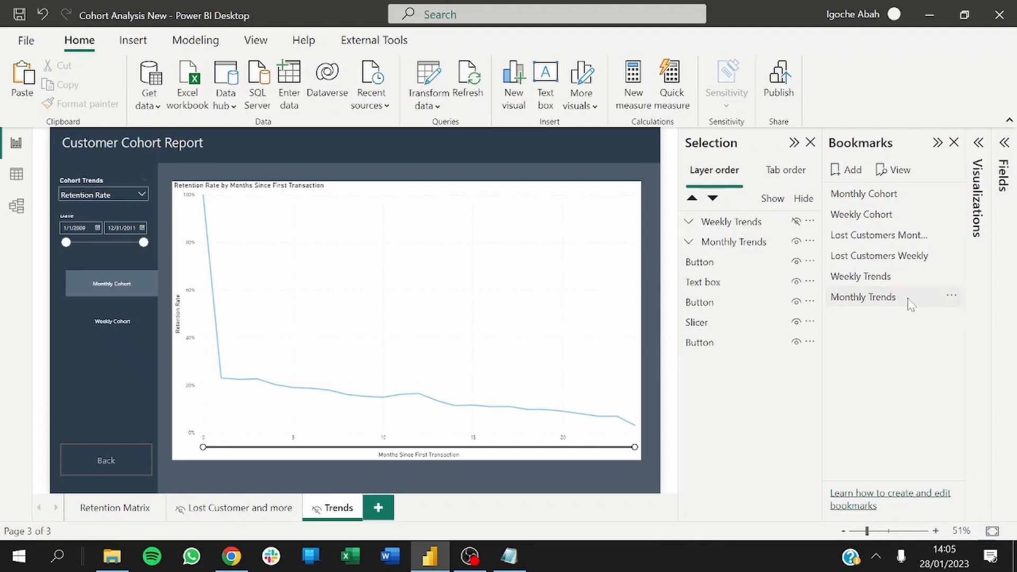
pyautogui.click(953, 297)
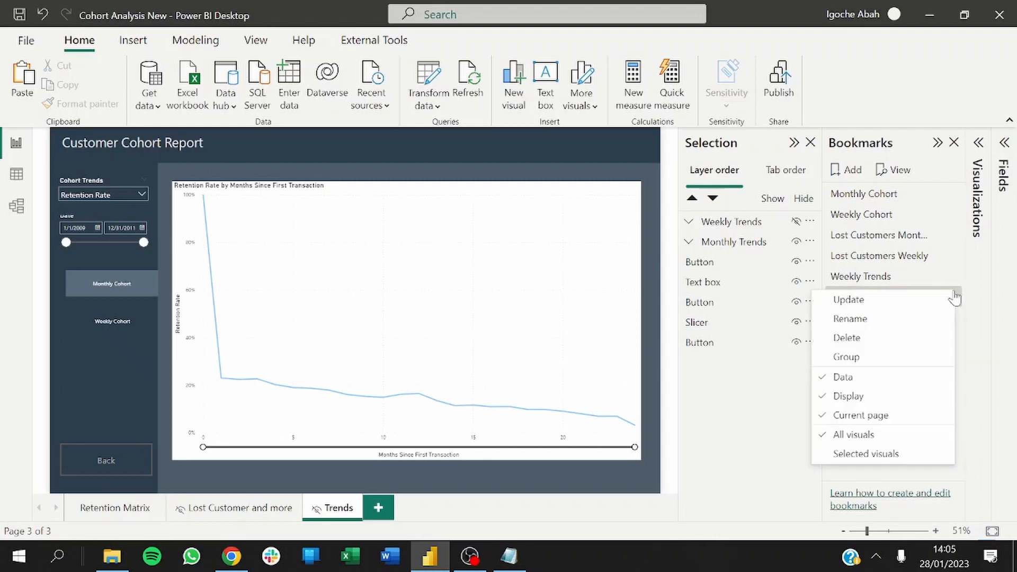
pyautogui.click(860, 379)
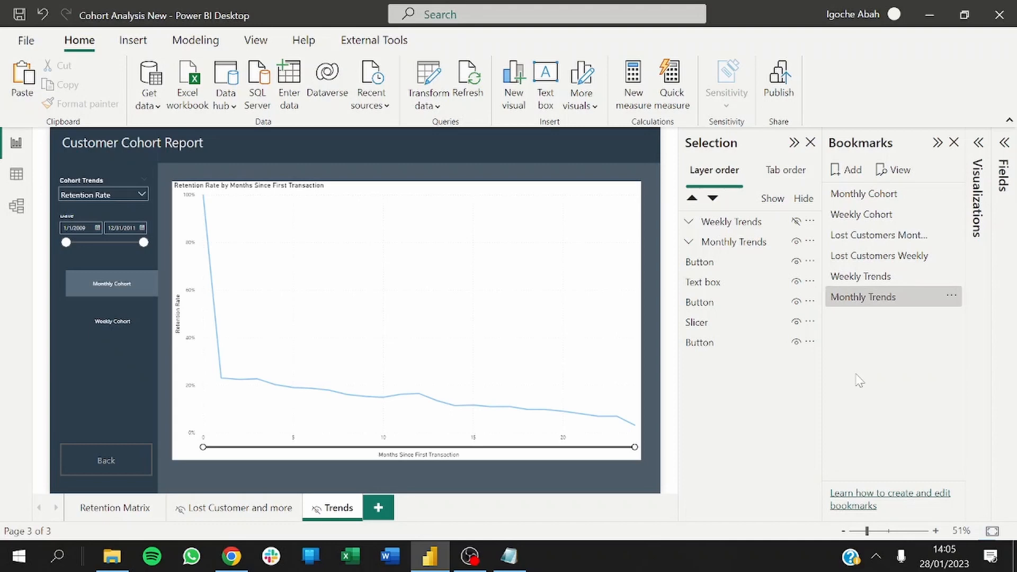
# Apply the Weekly Trends bookmark, show the Monthly Trends group, and try updating the Weekly Trends bookmark with that view.
pyautogui.click(869, 277)
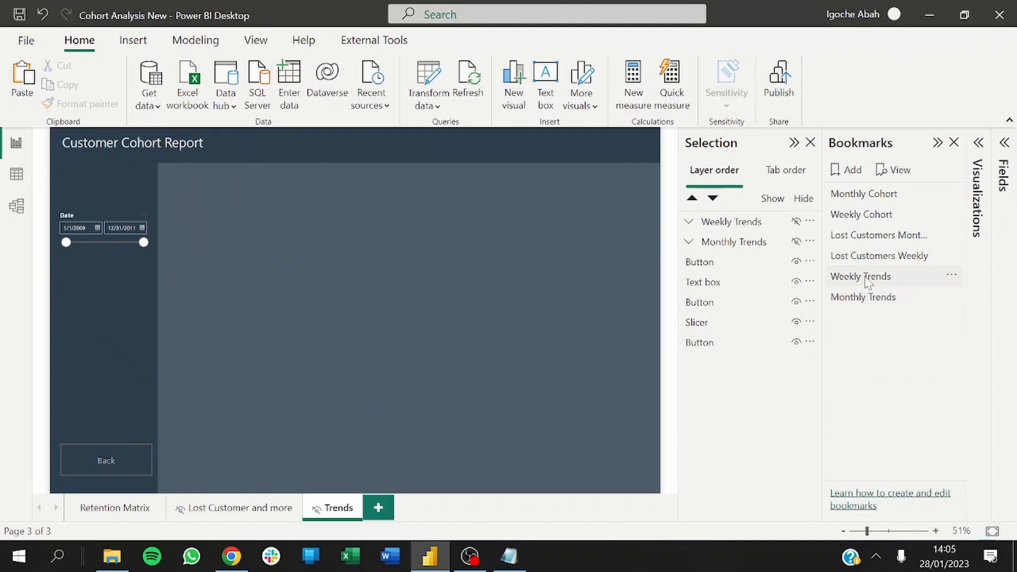
pyautogui.click(854, 273)
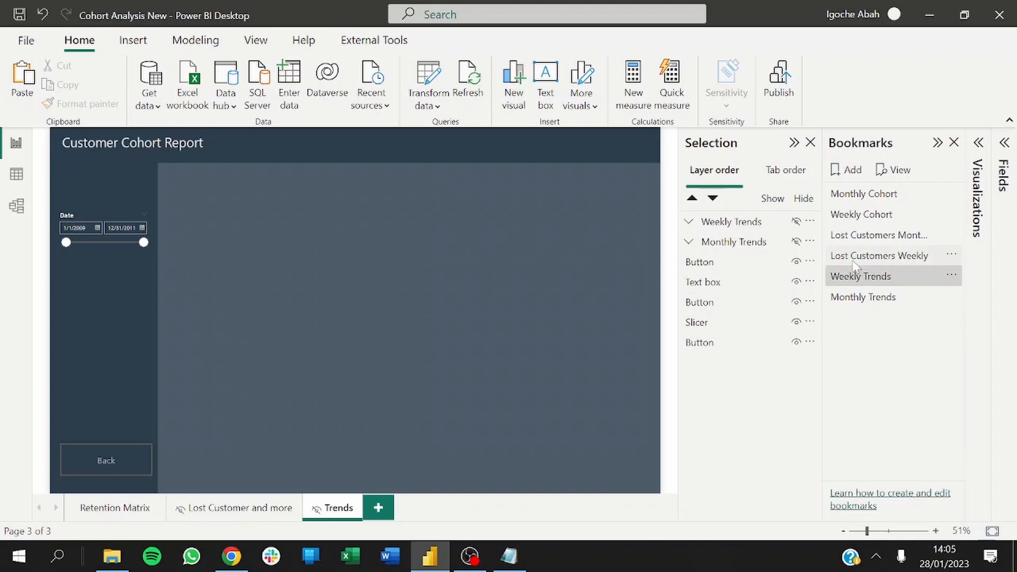
pyautogui.click(797, 243)
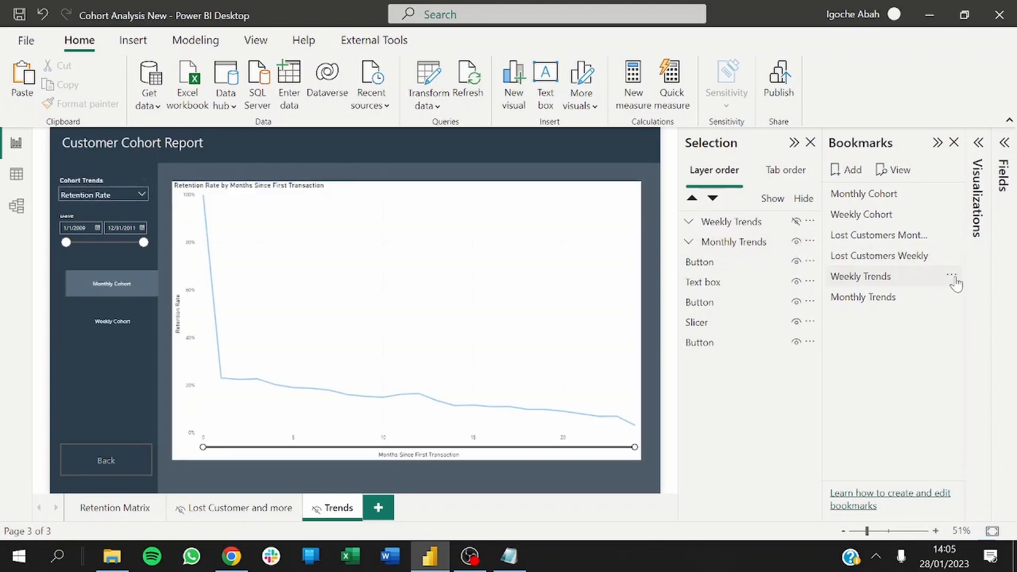
pyautogui.click(952, 276)
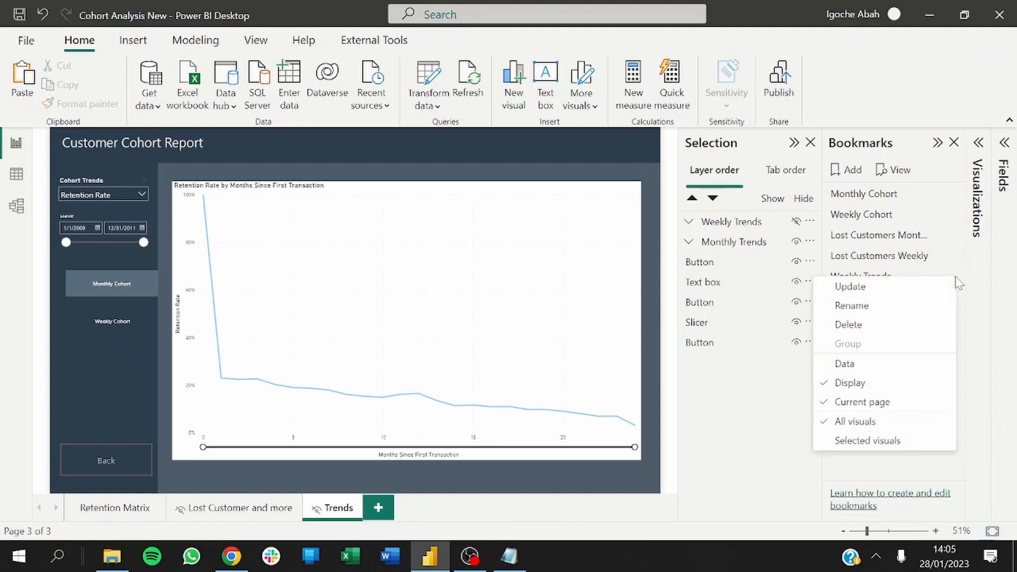
pyautogui.click(895, 289)
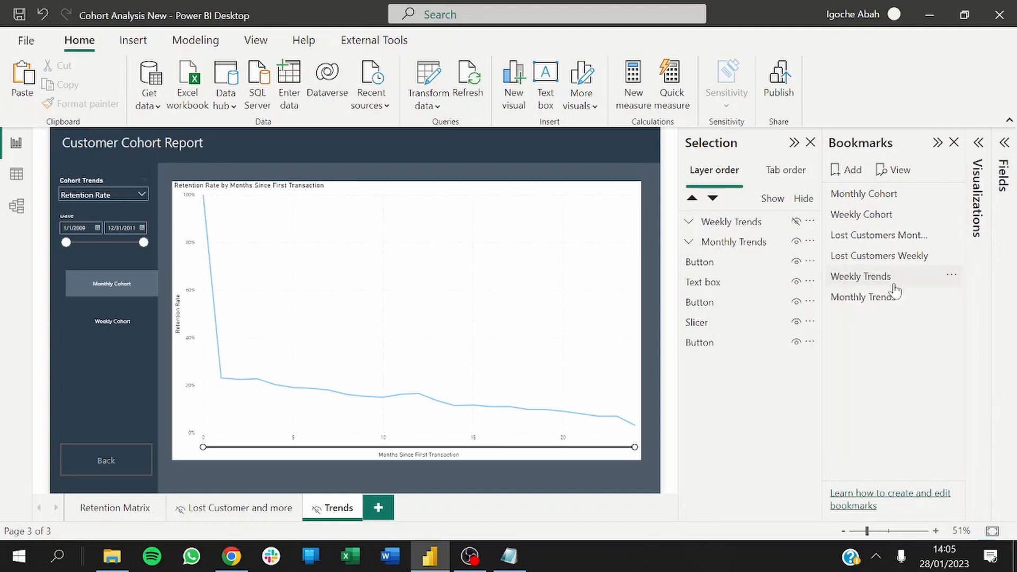
# Switch between the Monthly Trends and Weekly Trends bookmarks to check which view each one shows.
pyautogui.click(860, 301)
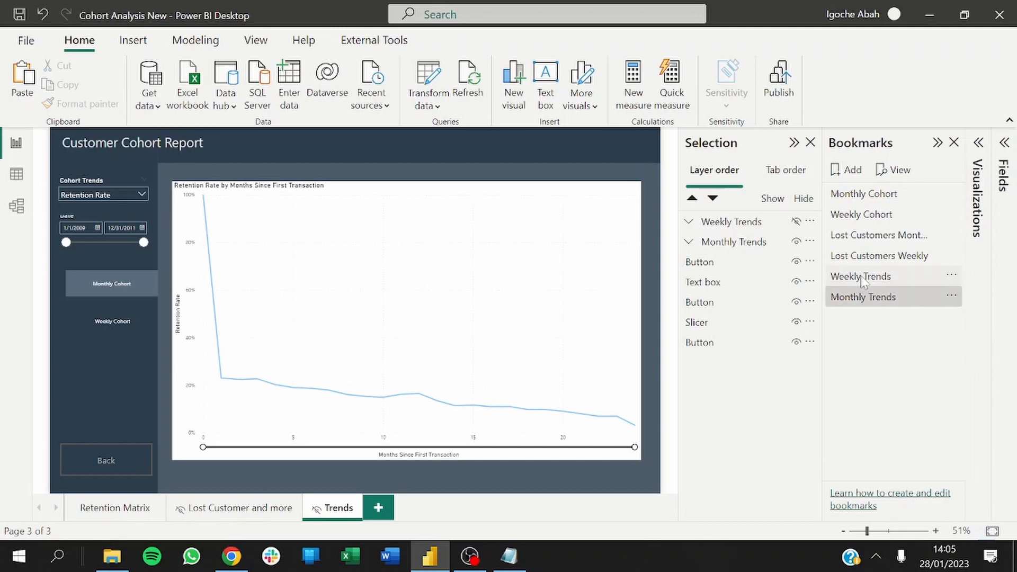
pyautogui.click(862, 281)
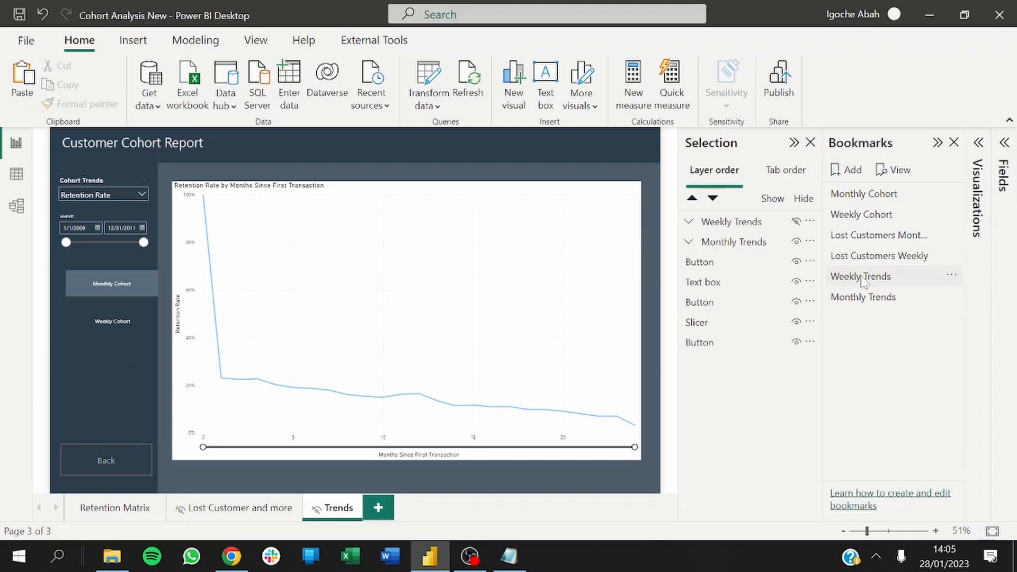
pyautogui.click(865, 305)
pyautogui.click(863, 278)
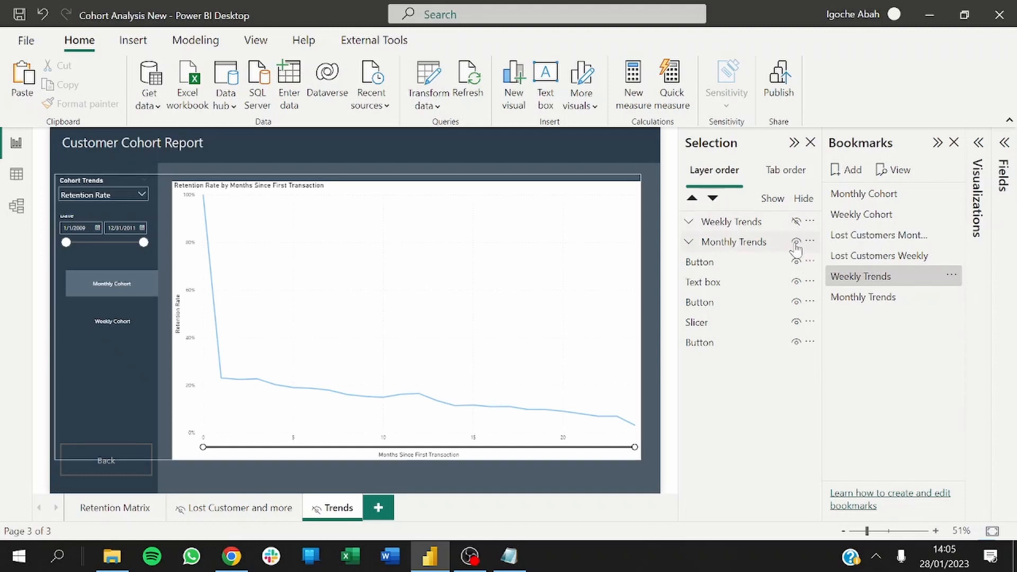
# Update the Weekly Trends bookmark with the Monthly Trends group hidden and the Weekly Trends group shown.
pyautogui.click(796, 243)
pyautogui.click(796, 222)
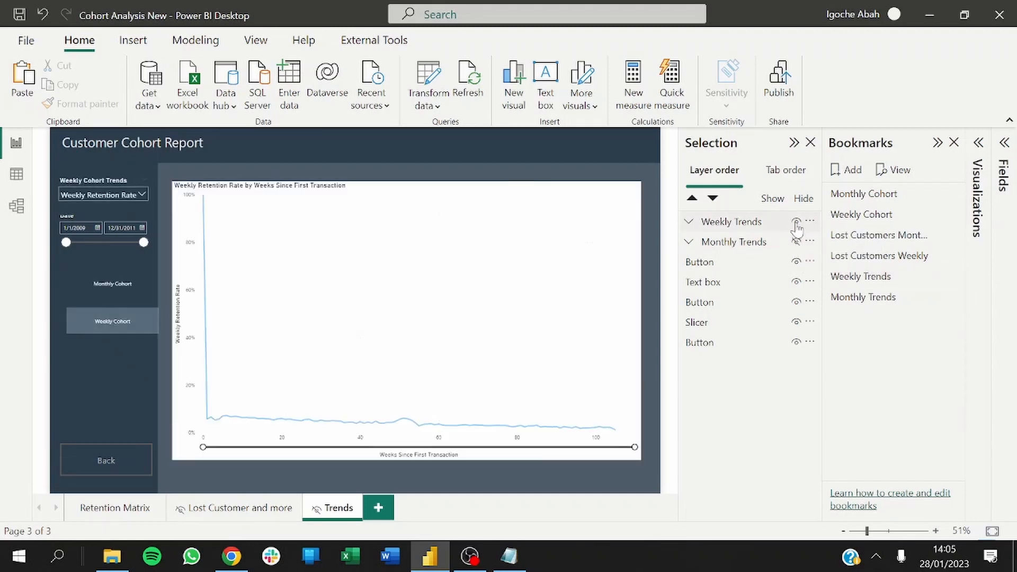
pyautogui.click(951, 277)
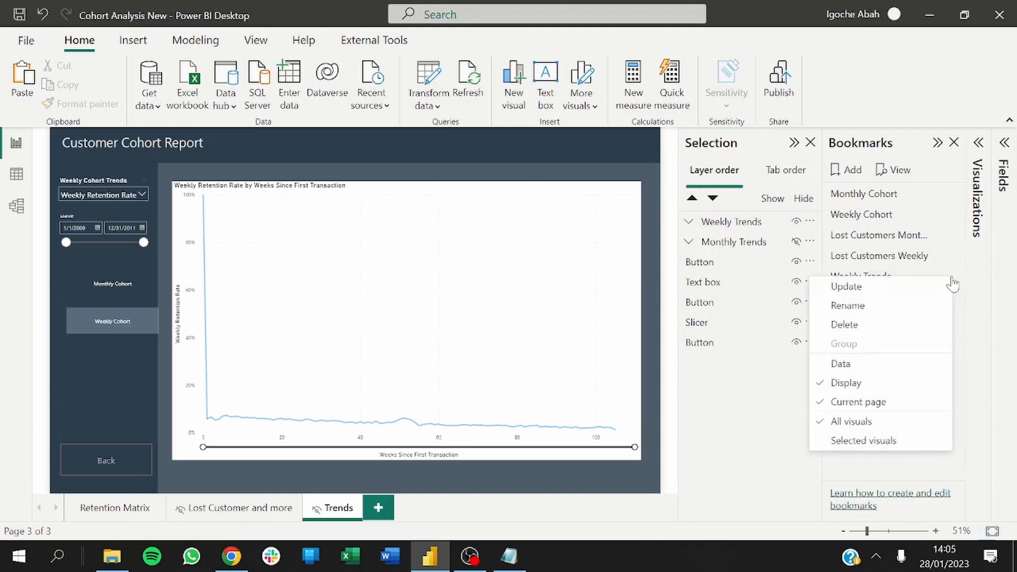
pyautogui.click(879, 288)
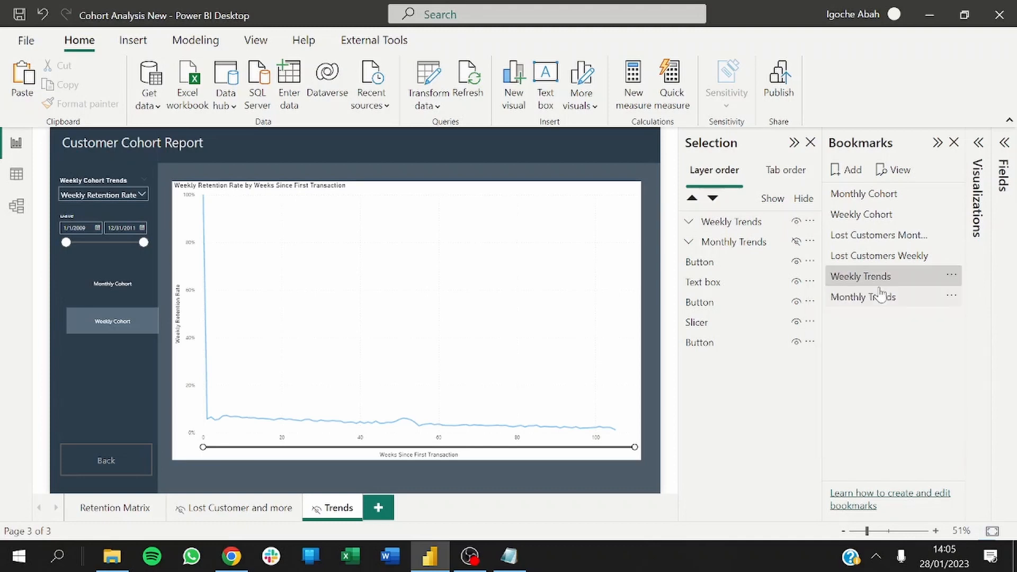
# Alternate between the Monthly Trends and Weekly Trends bookmarks to verify the chart, slicer and cohort buttons in each view.
pyautogui.click(867, 297)
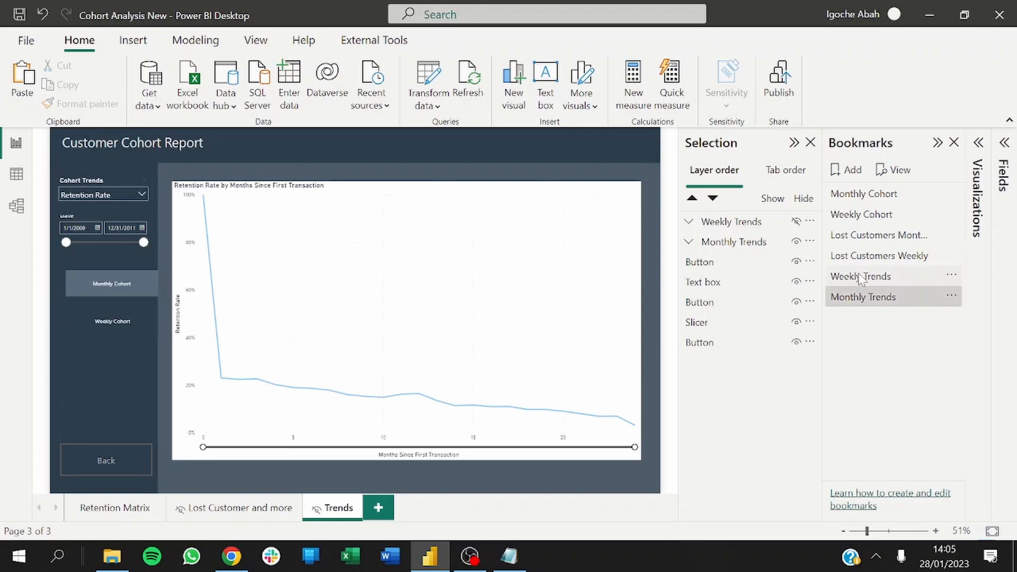
pyautogui.click(861, 278)
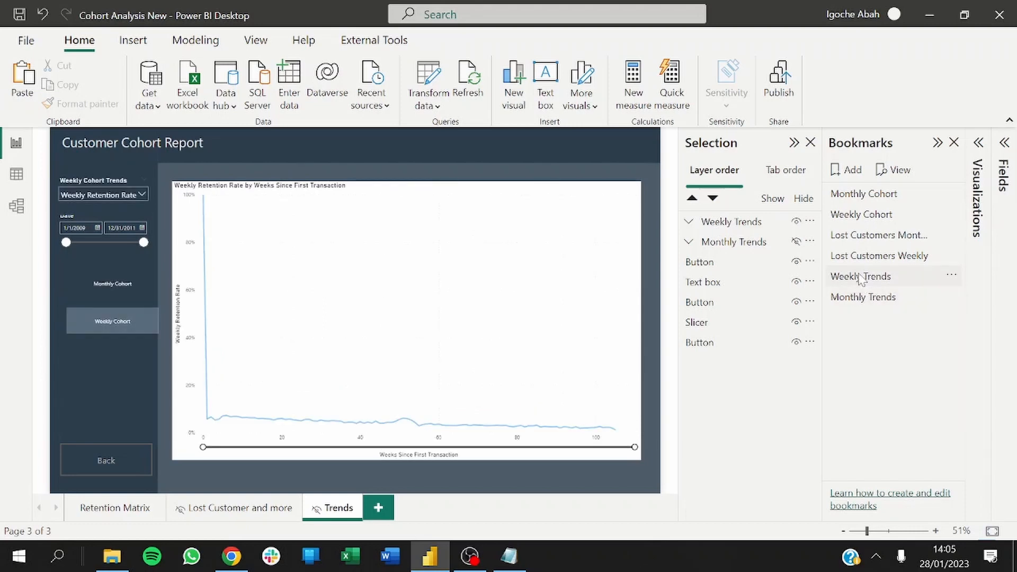
pyautogui.click(864, 298)
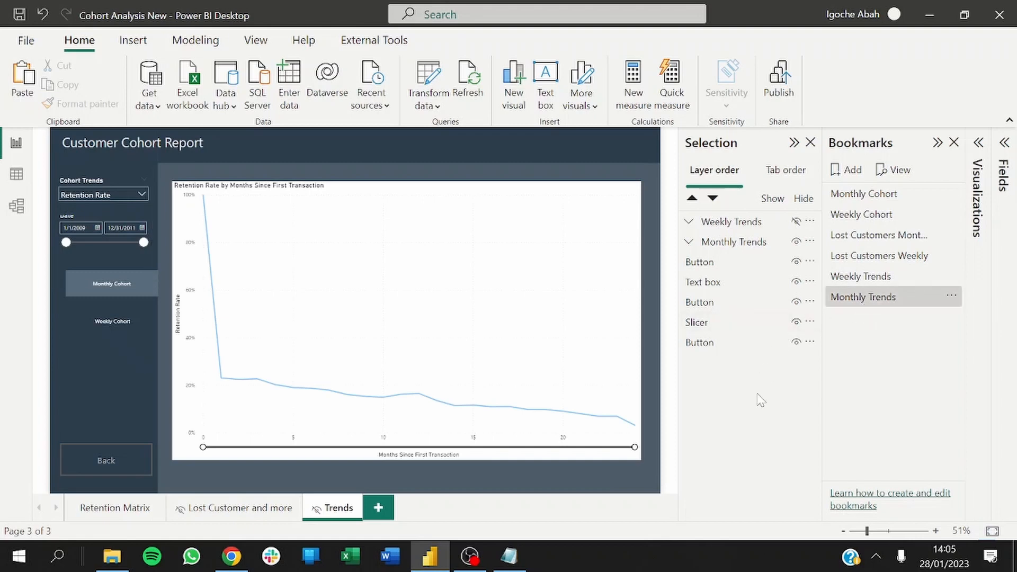
pyautogui.click(285, 191)
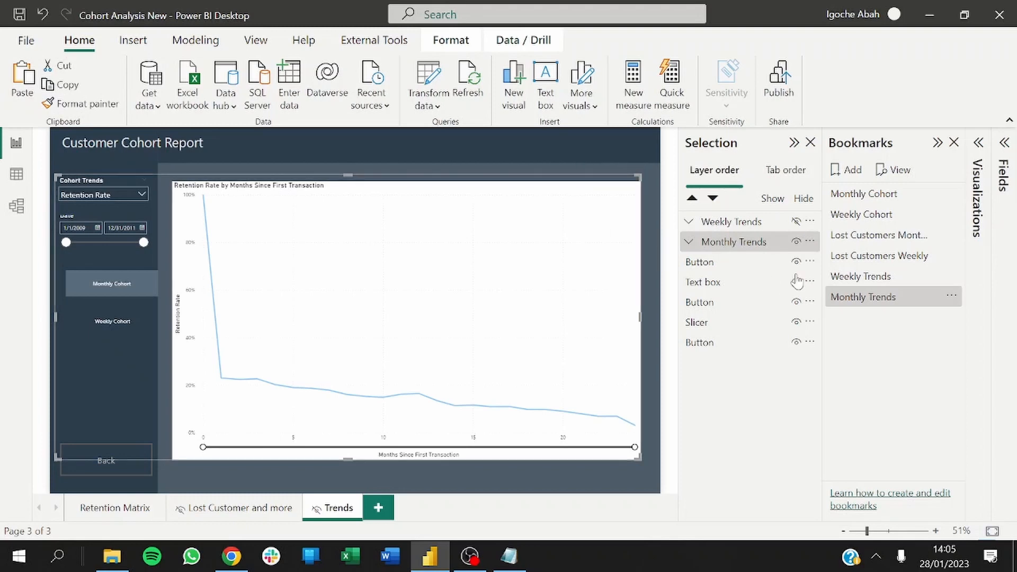
pyautogui.click(859, 281)
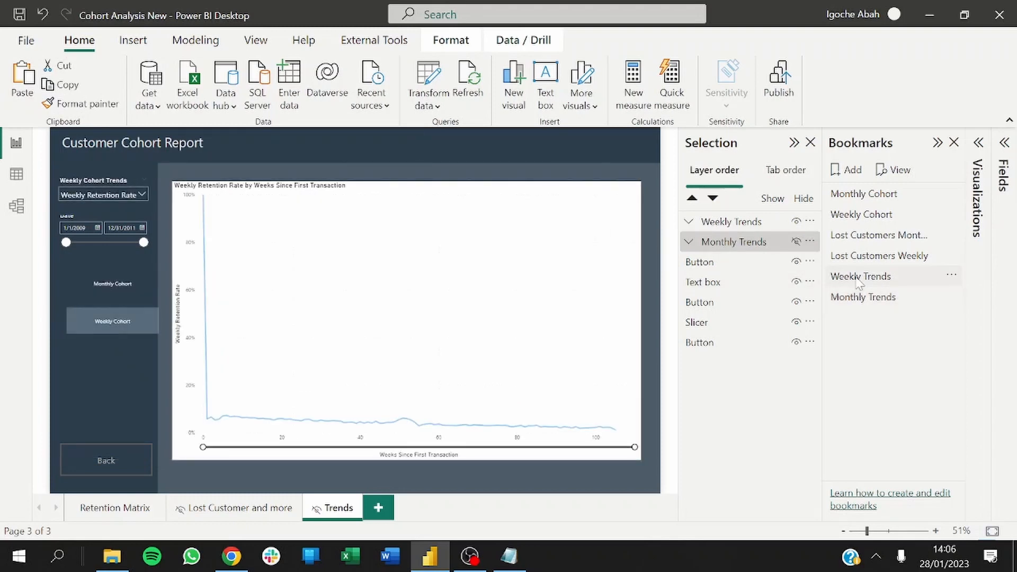
pyautogui.click(859, 282)
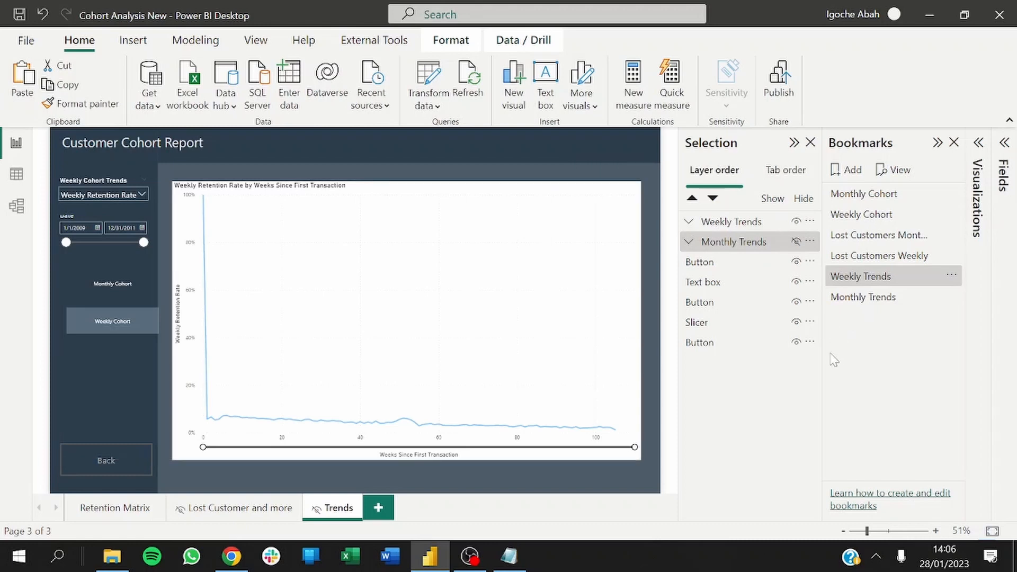
# Turn on the action for the inactive Monthly Cohort button in the weekly trends view.
pyautogui.click(117, 327)
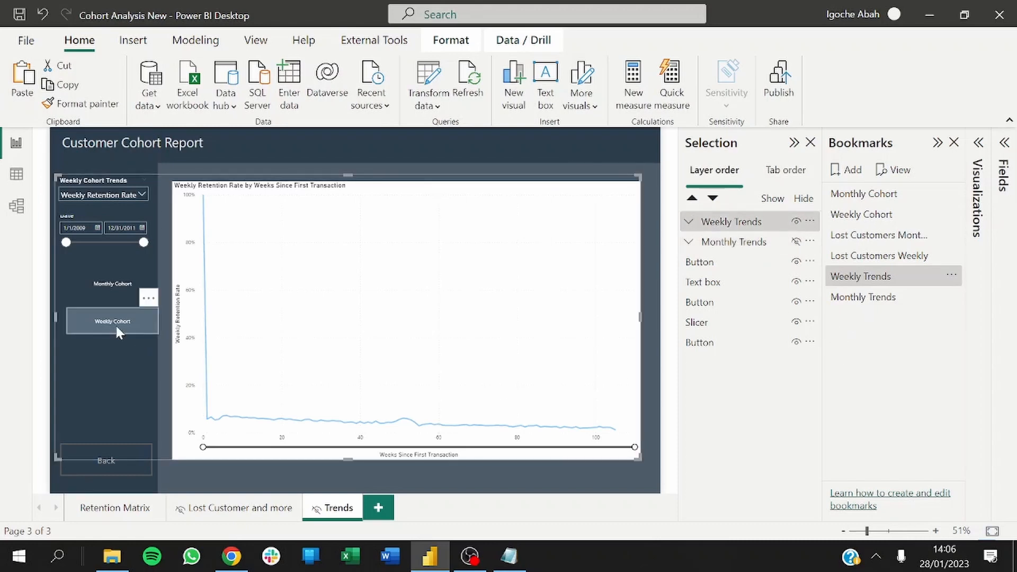
pyautogui.click(117, 328)
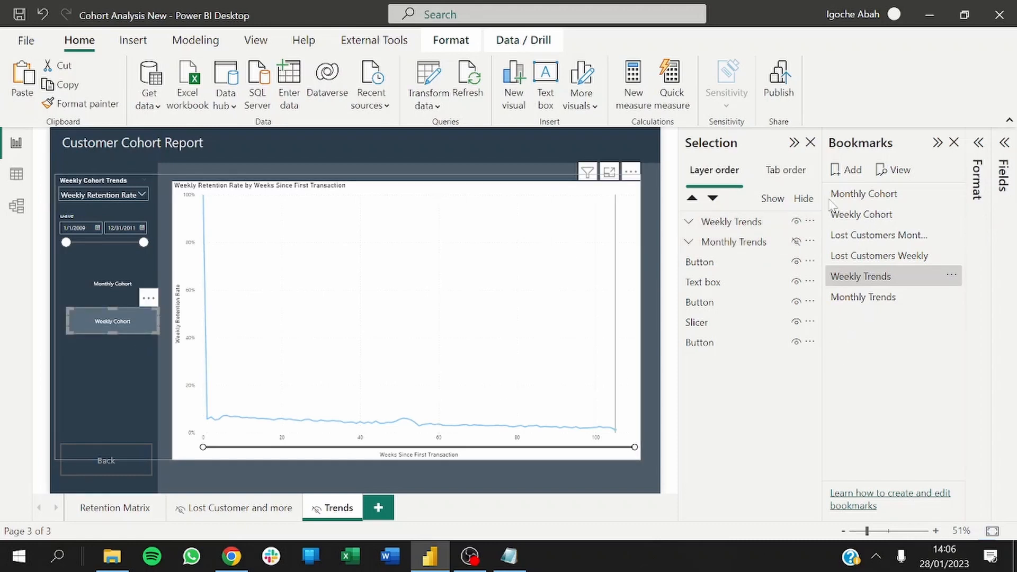
pyautogui.click(794, 142)
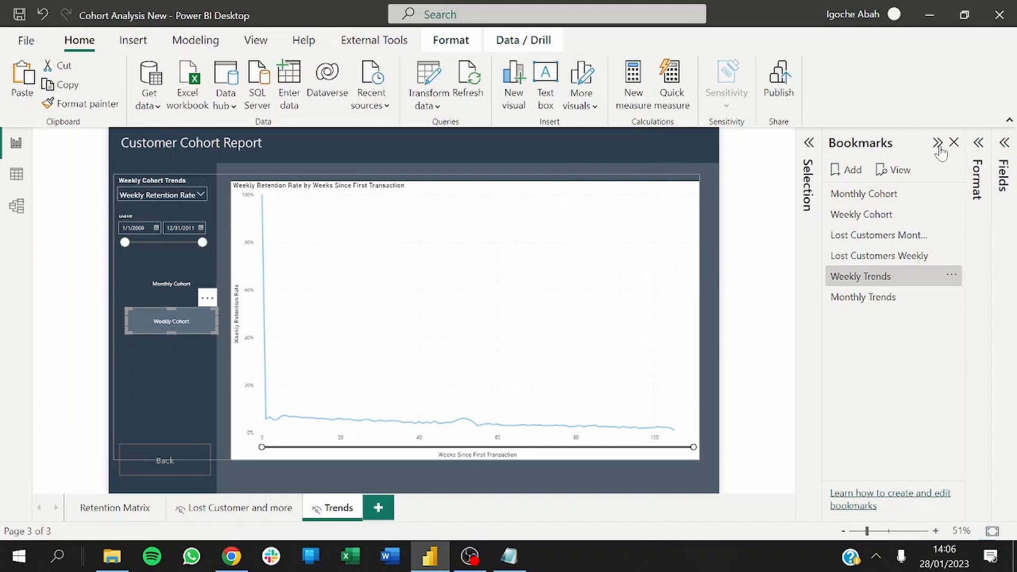
pyautogui.click(938, 143)
pyautogui.click(979, 144)
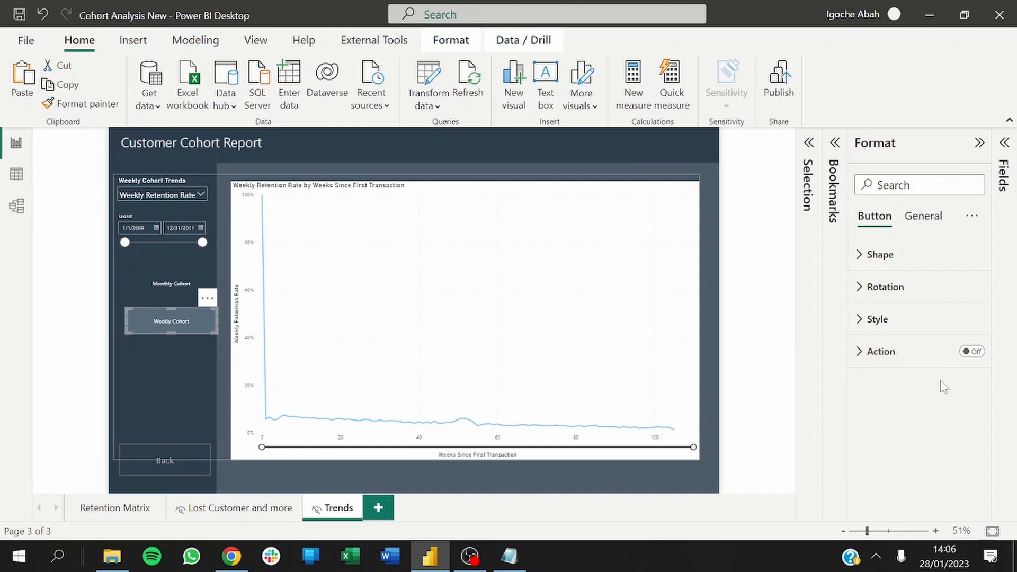
pyautogui.click(158, 288)
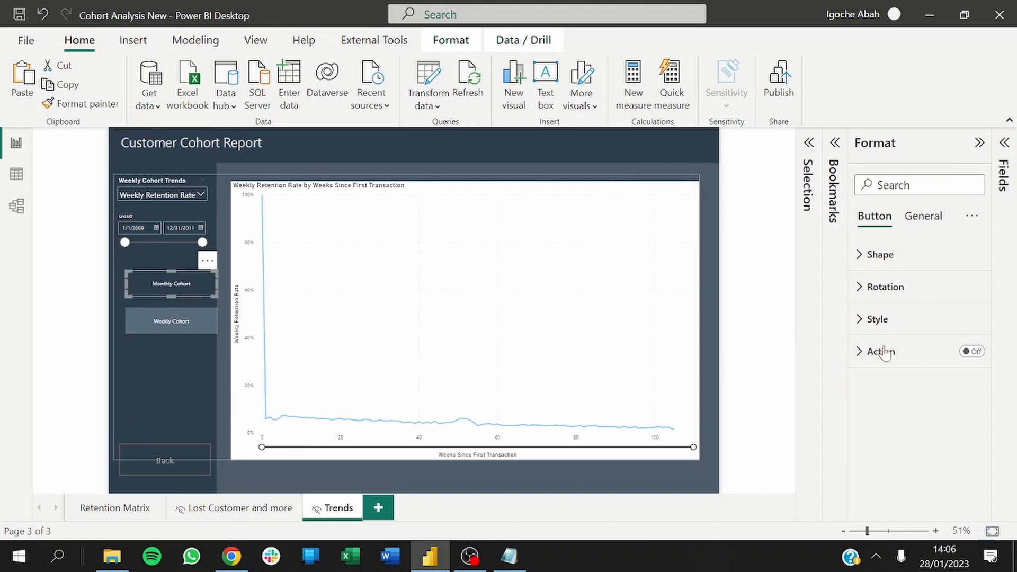
pyautogui.click(973, 353)
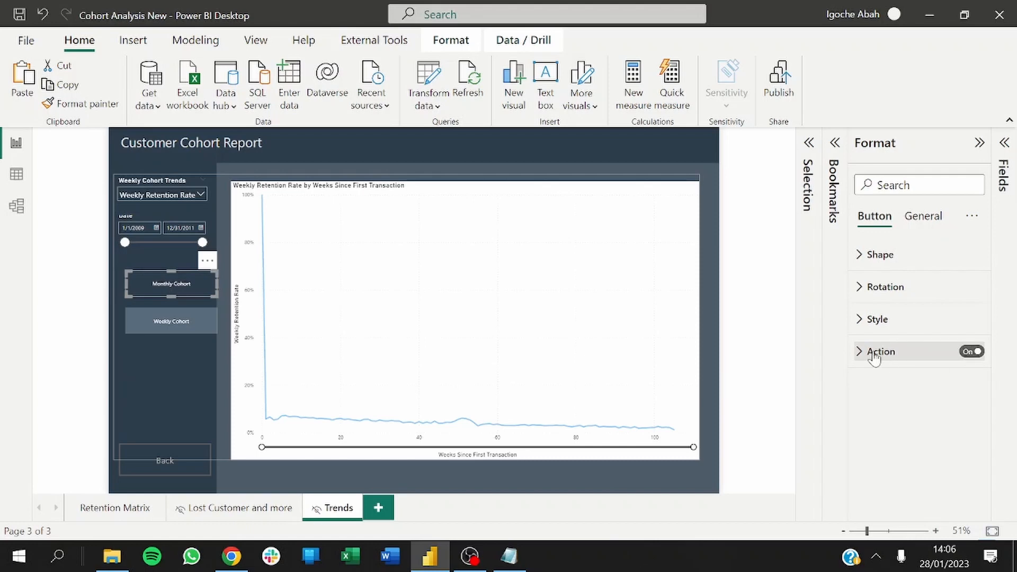
# Set the Monthly Cohort button's action type to Bookmark with the Monthly Trends bookmark, and test the button.
pyautogui.click(871, 354)
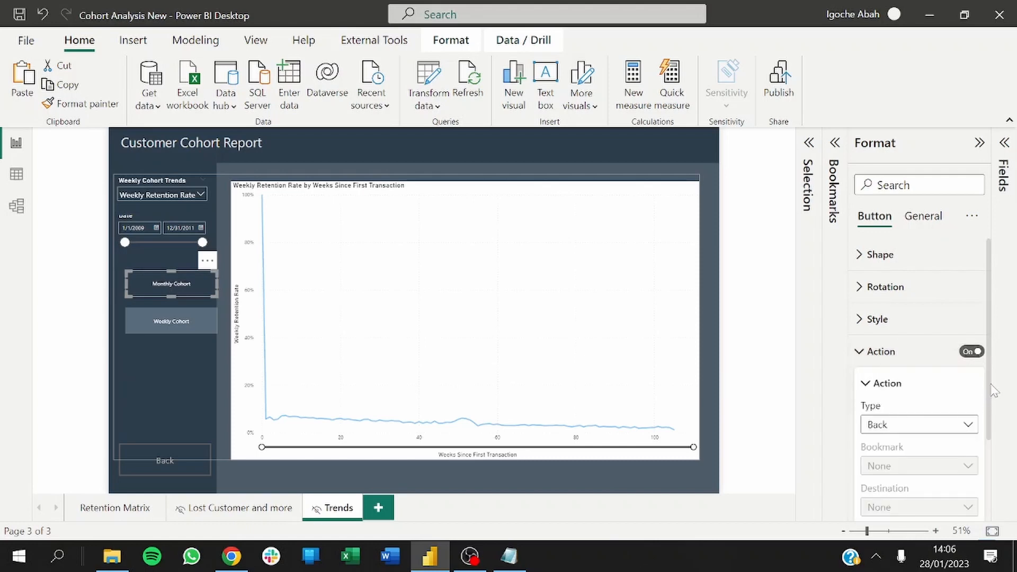
pyautogui.moveTo(990, 384); pyautogui.dragTo(997, 465)
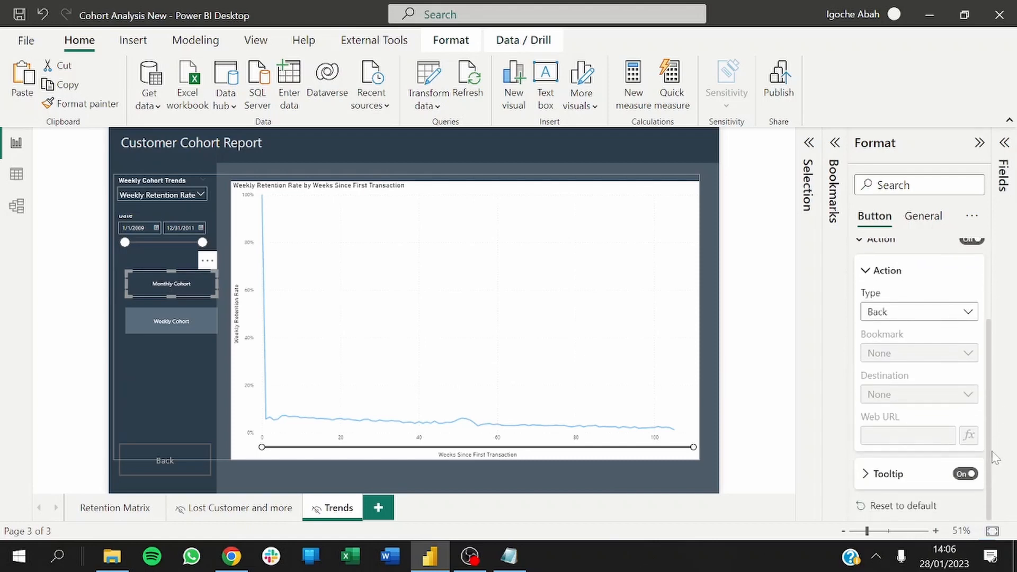
pyautogui.click(908, 318)
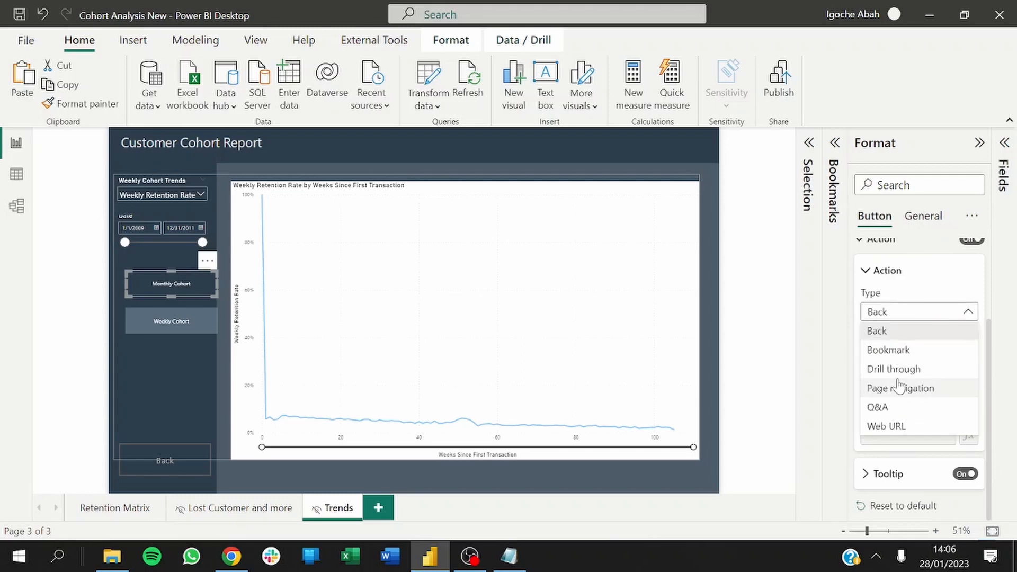
pyautogui.click(897, 351)
pyautogui.click(912, 361)
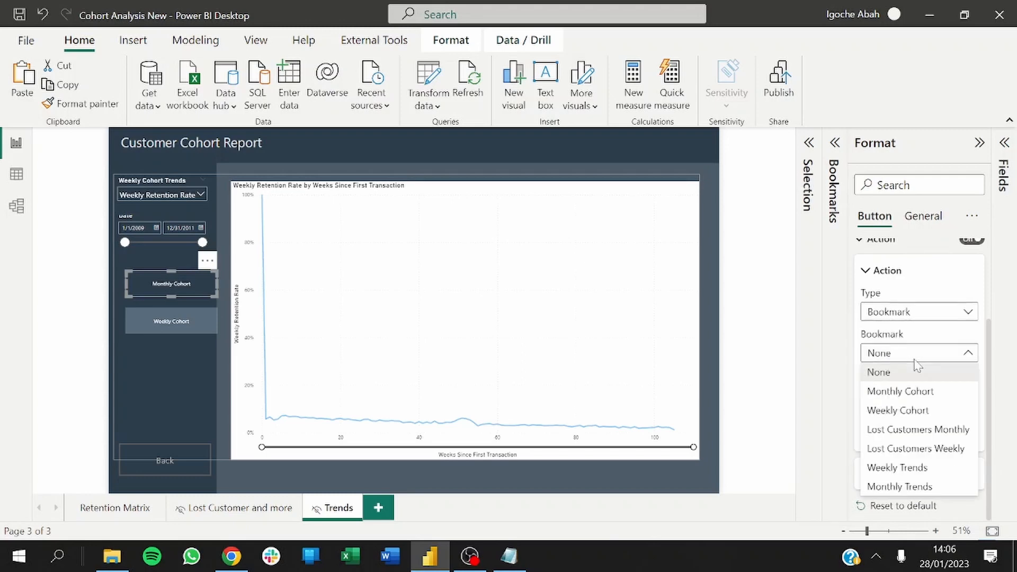
pyautogui.click(899, 490)
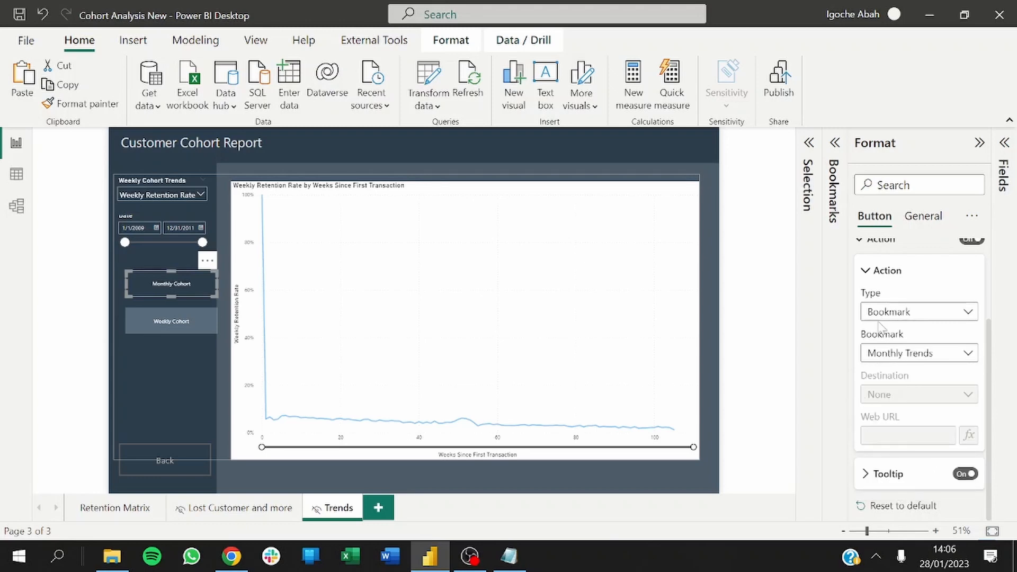
pyautogui.click(227, 360)
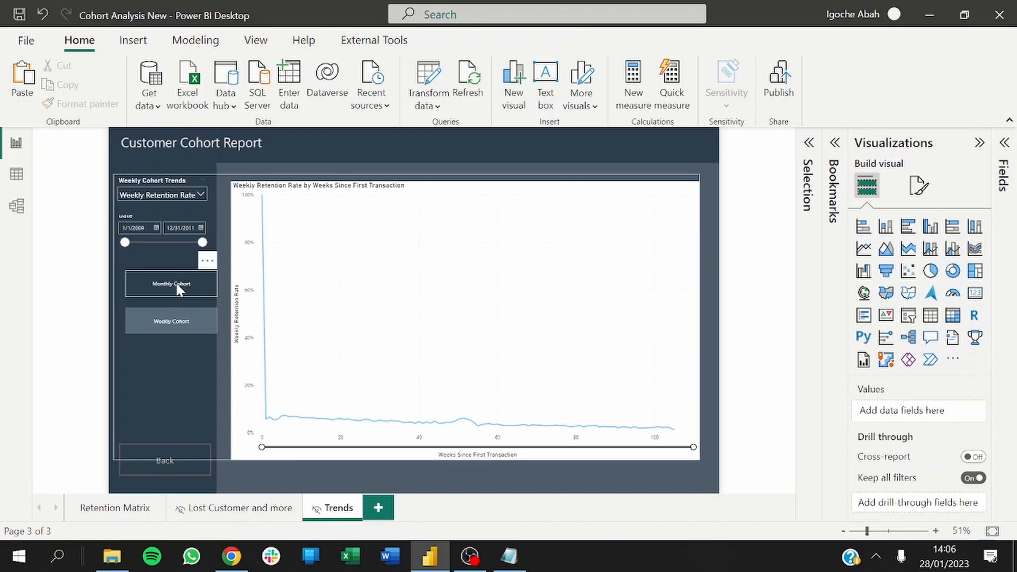
pyautogui.keyDown('ctrl'); pyautogui.click(176, 281); pyautogui.keyUp('ctrl')
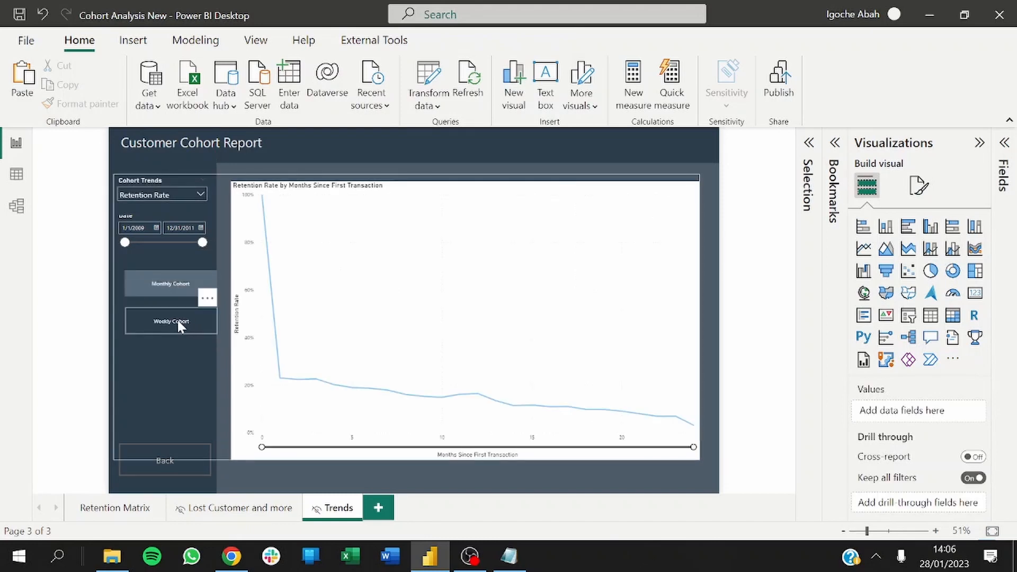
# Turn on the action for the inactive Weekly Cohort button in the monthly trends view.
pyautogui.click(158, 318)
pyautogui.click(167, 282)
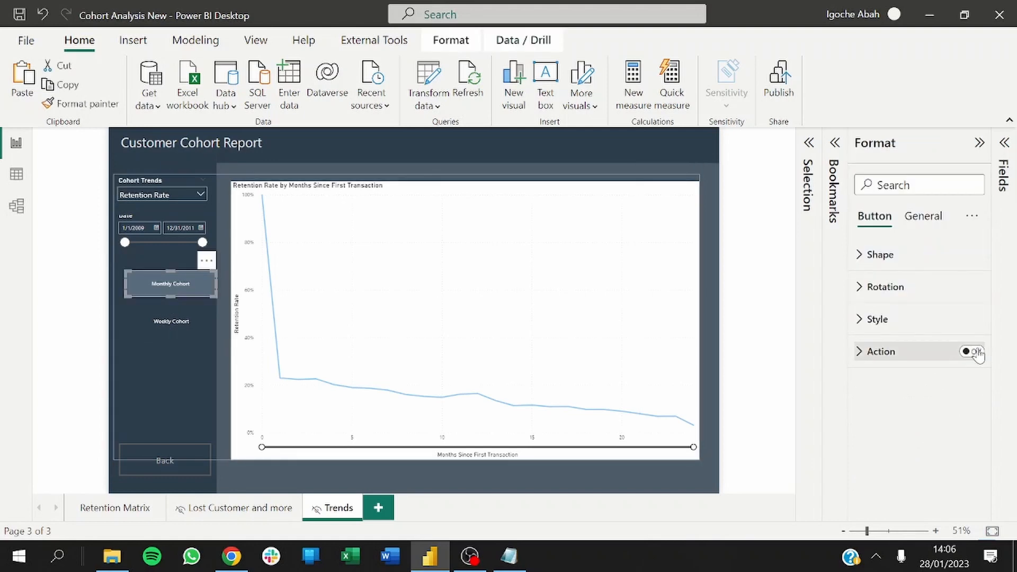
pyautogui.click(174, 311)
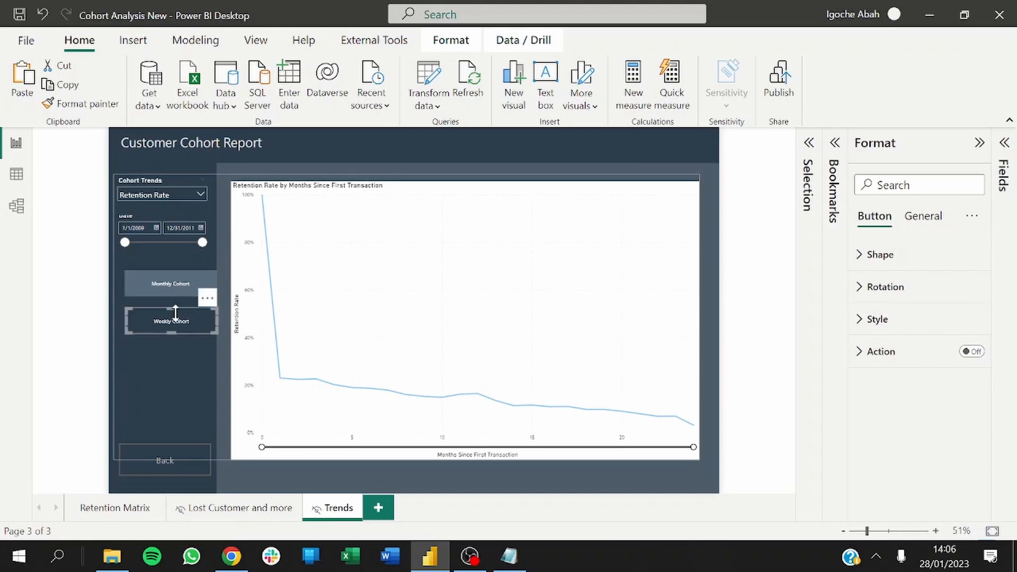
pyautogui.click(975, 353)
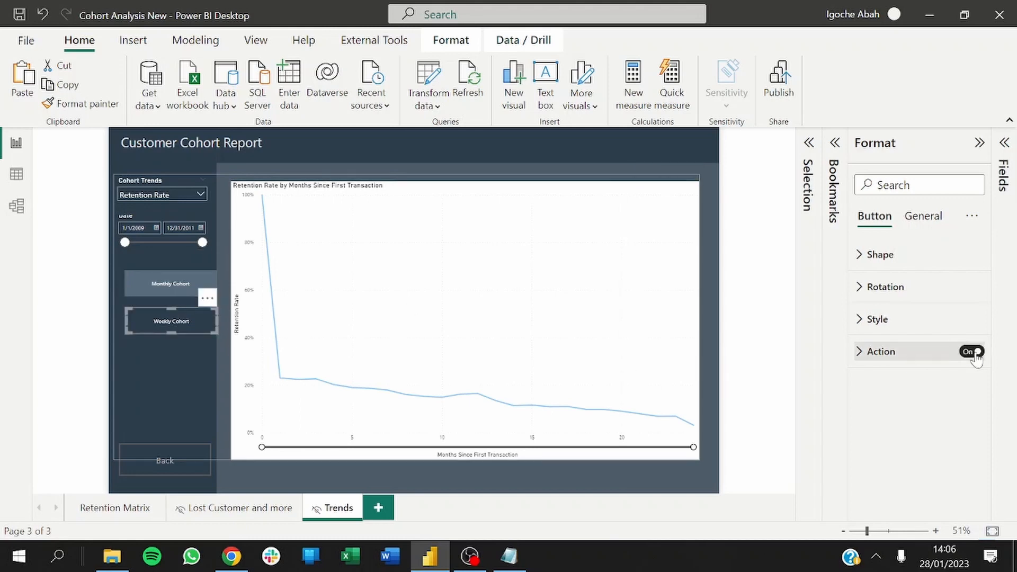
# Set the Weekly Cohort button's action type to Bookmark and link it to the Weekly Trends bookmark.
pyautogui.click(871, 353)
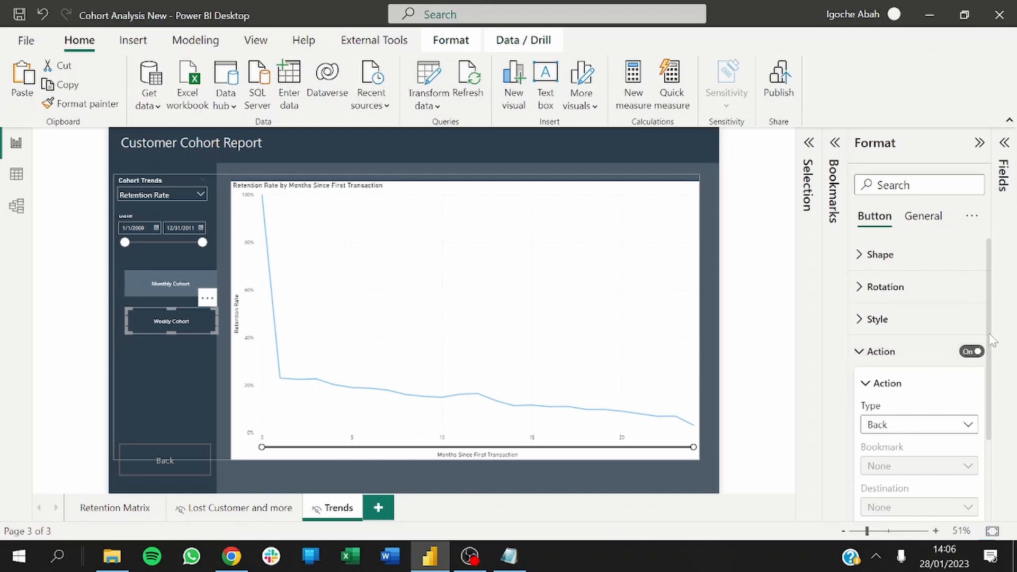
pyautogui.scroll(-3, 993, 342)
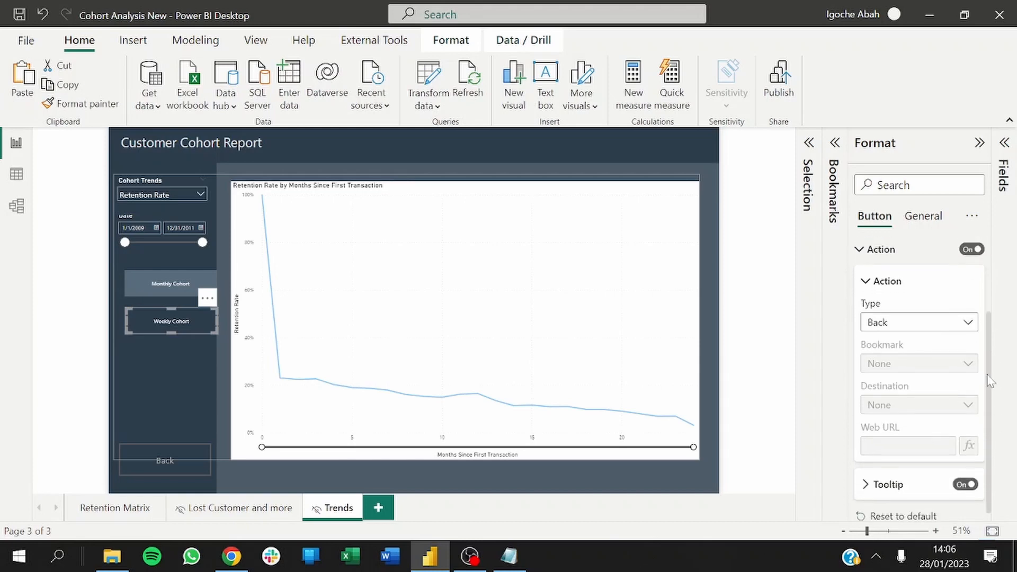
pyautogui.scroll(1, 990, 381)
pyautogui.click(929, 374)
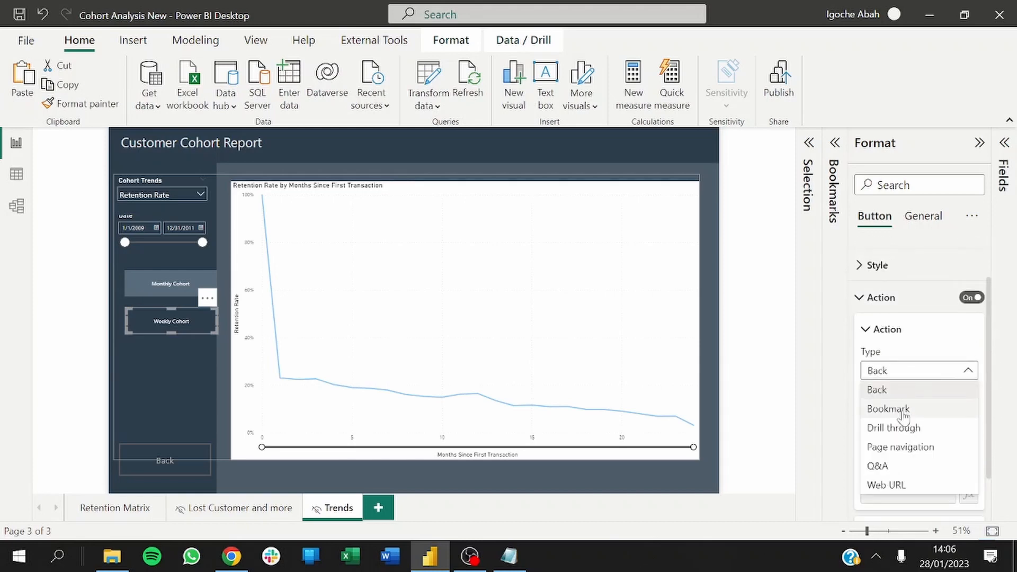
pyautogui.click(904, 413)
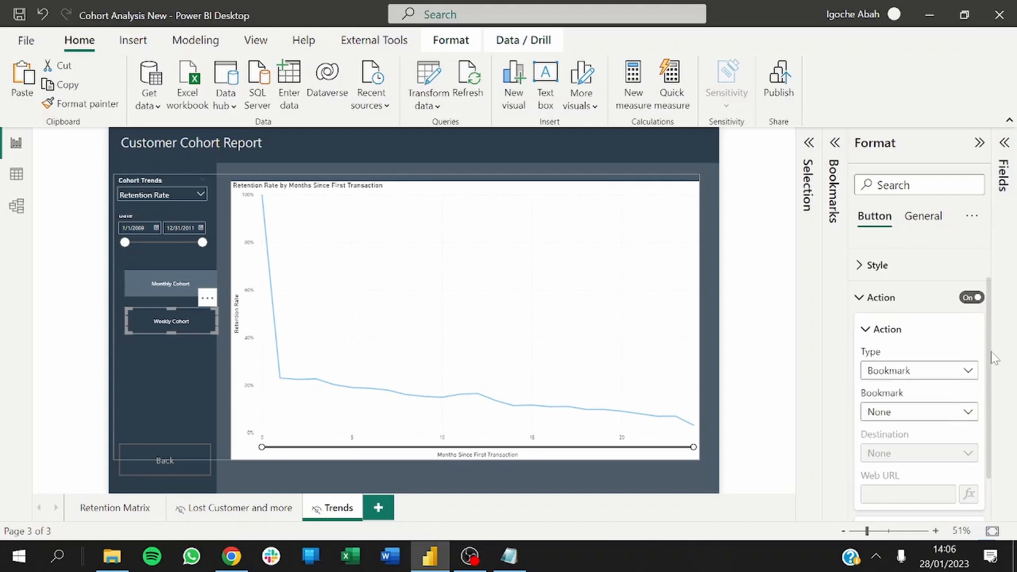
pyautogui.scroll(-1, 992, 356)
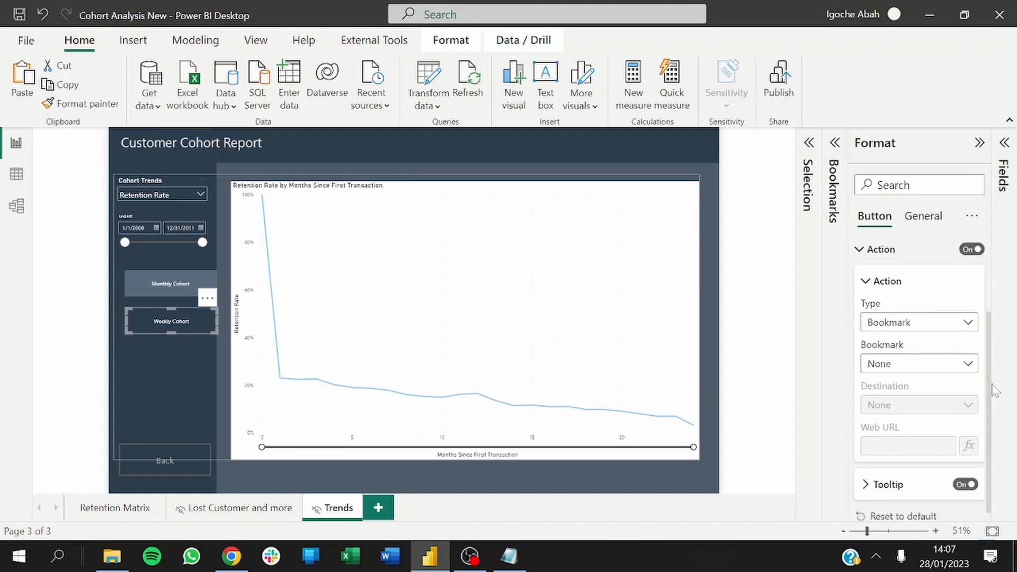
pyautogui.click(914, 353)
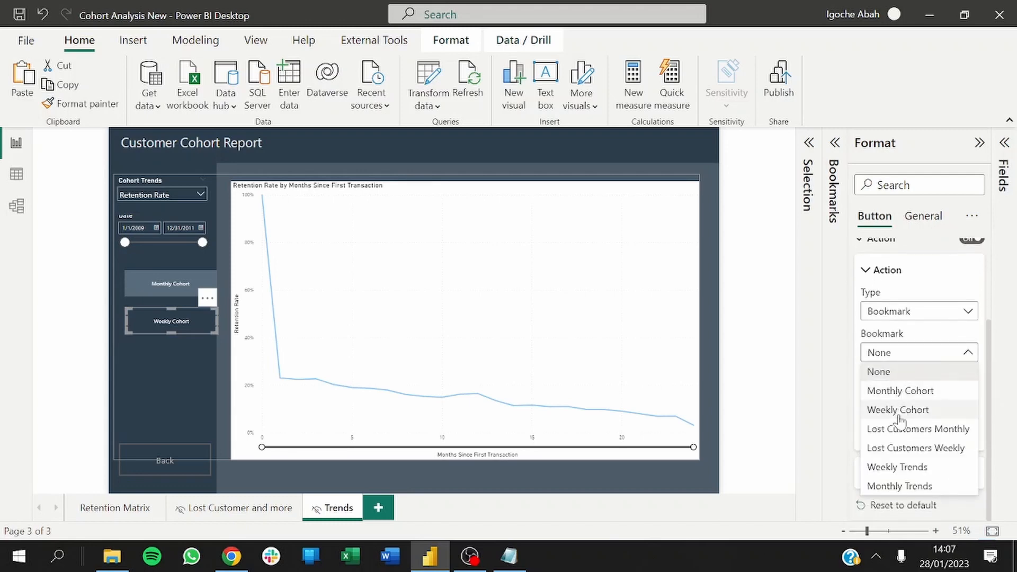
pyautogui.click(895, 467)
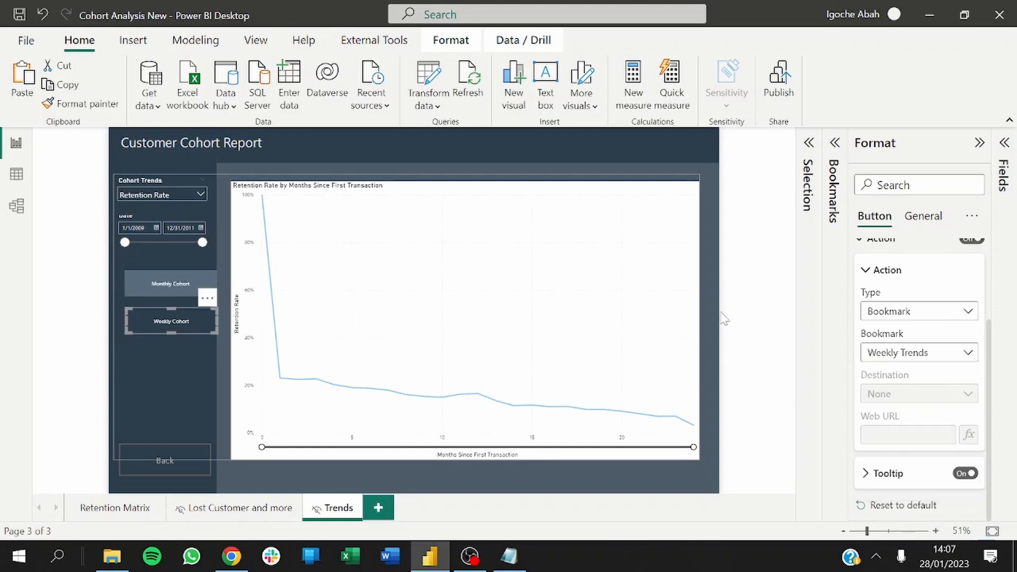
# Test the Weekly Cohort and Monthly Cohort buttons by switching the Trends page between both views.
pyautogui.click(979, 142)
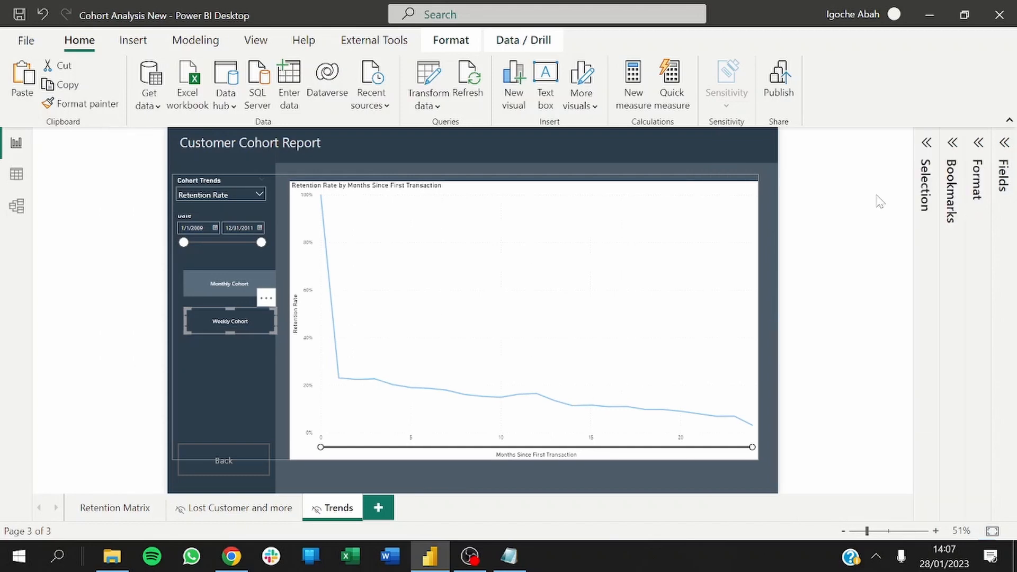
pyautogui.click(783, 241)
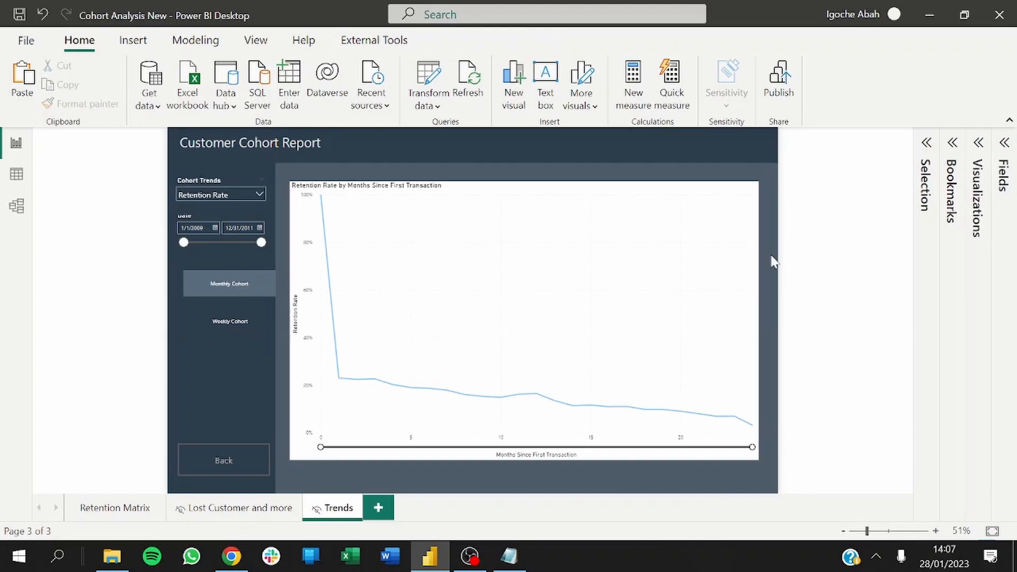
pyautogui.keyDown('ctrl'); pyautogui.click(235, 325); pyautogui.keyUp('ctrl')
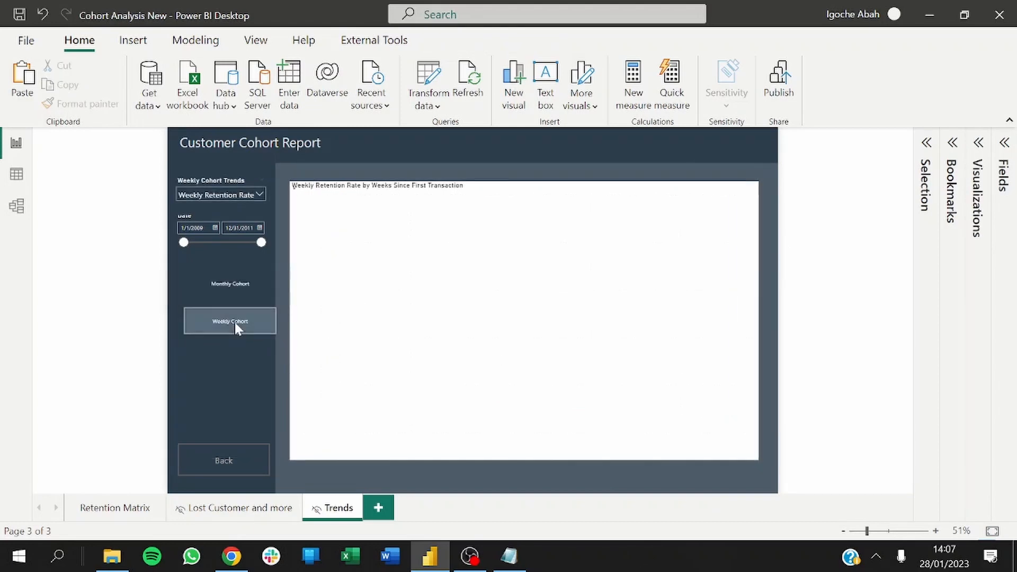
pyautogui.keyDown('ctrl'); pyautogui.click(222, 290); pyautogui.keyUp('ctrl')
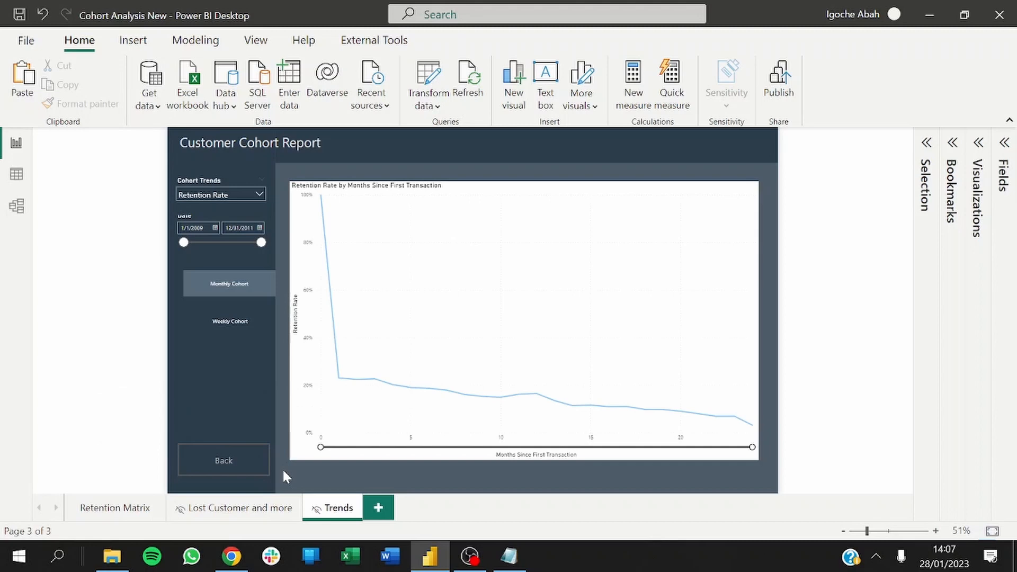
# Select the weekly cohort matrix on the Retention Matrix page and show its visual formatting options.
pyautogui.click(111, 516)
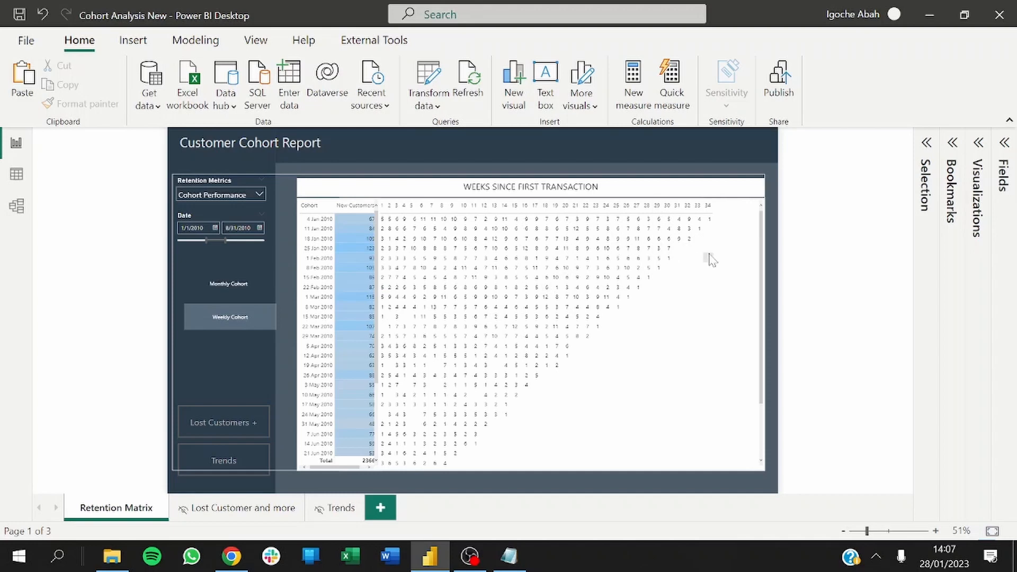
pyautogui.click(979, 143)
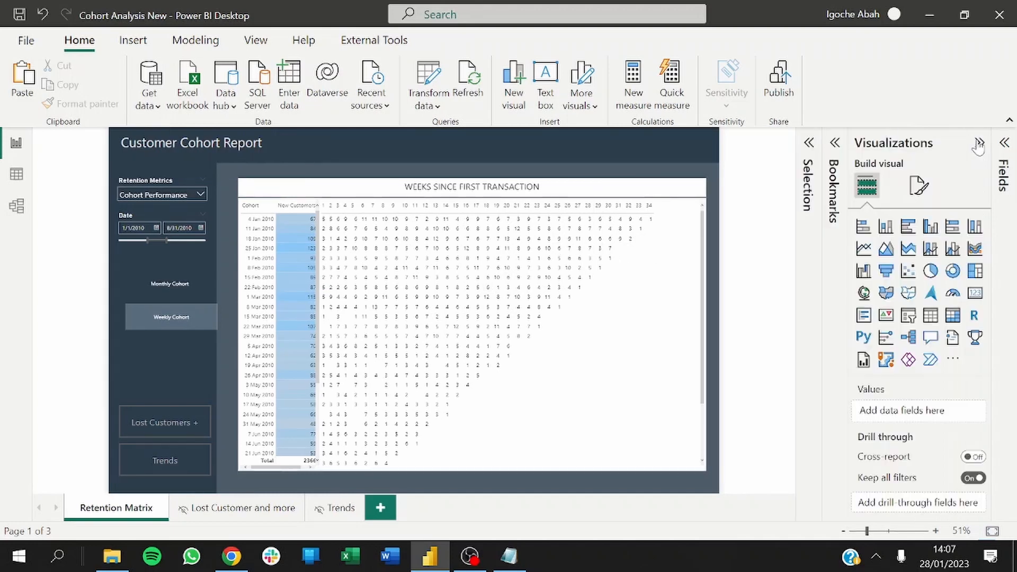
pyautogui.click(705, 291)
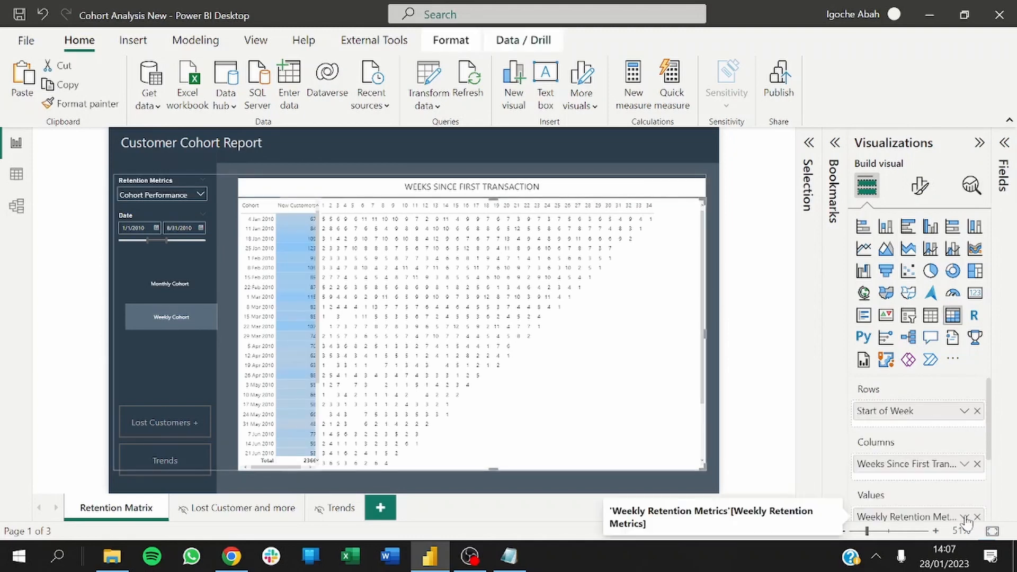
pyautogui.click(965, 518)
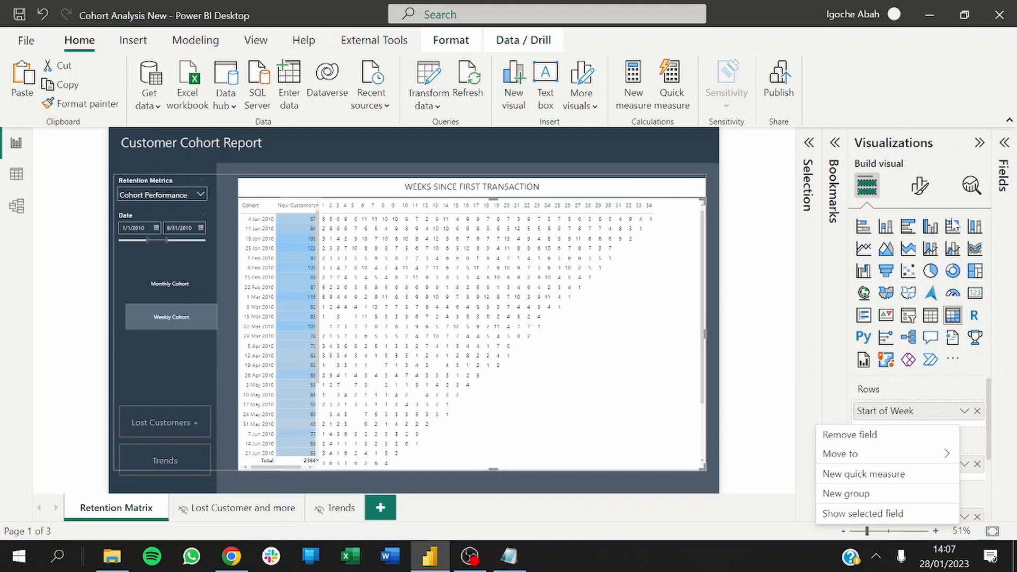
pyautogui.click(923, 199)
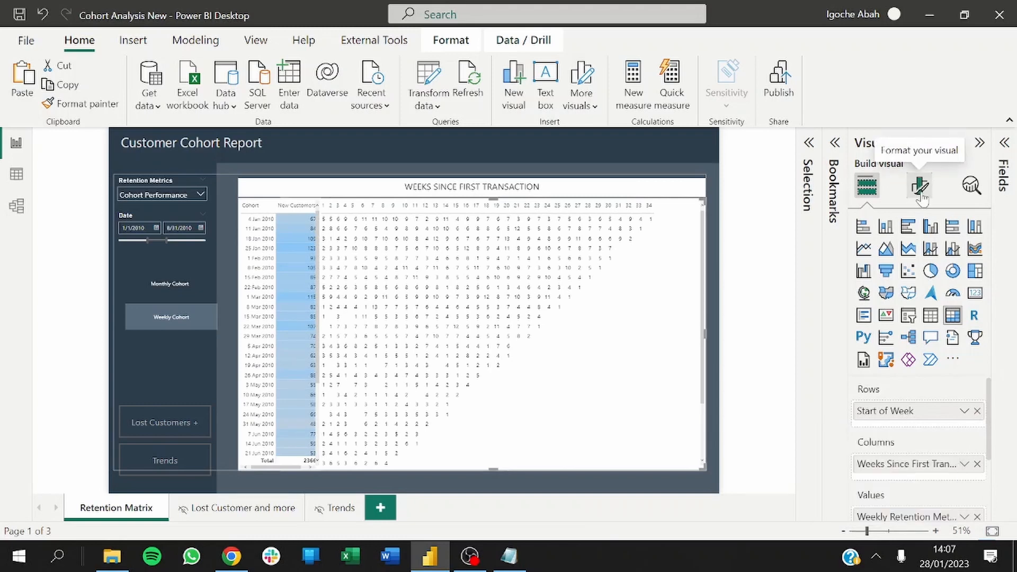
pyautogui.click(922, 197)
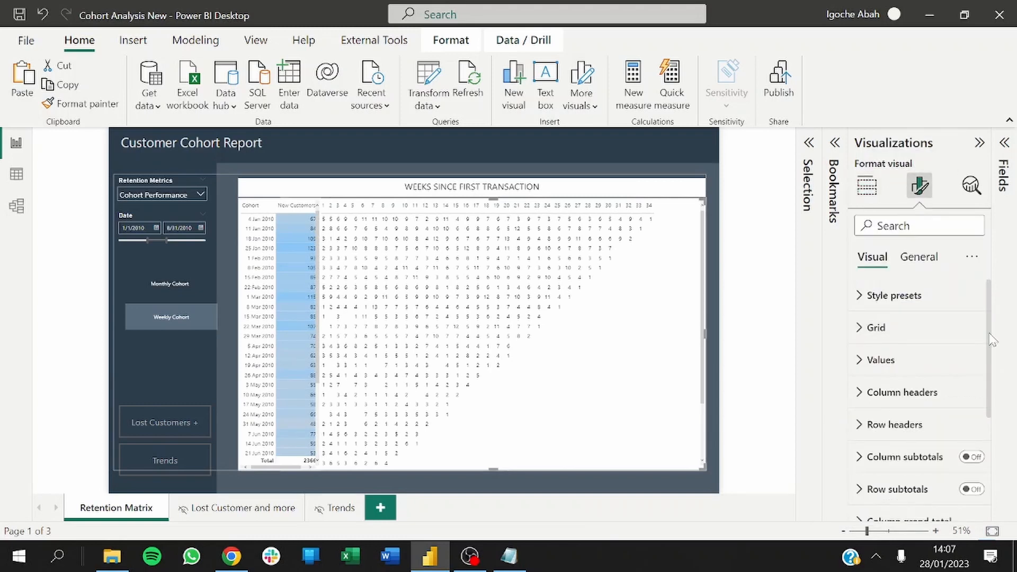
# Turn on gradient background color for the Weekly Cohort Performance cell values and set empty values to Don't format.
pyautogui.moveTo(990, 342); pyautogui.dragTo(989, 440)
pyautogui.click(878, 442)
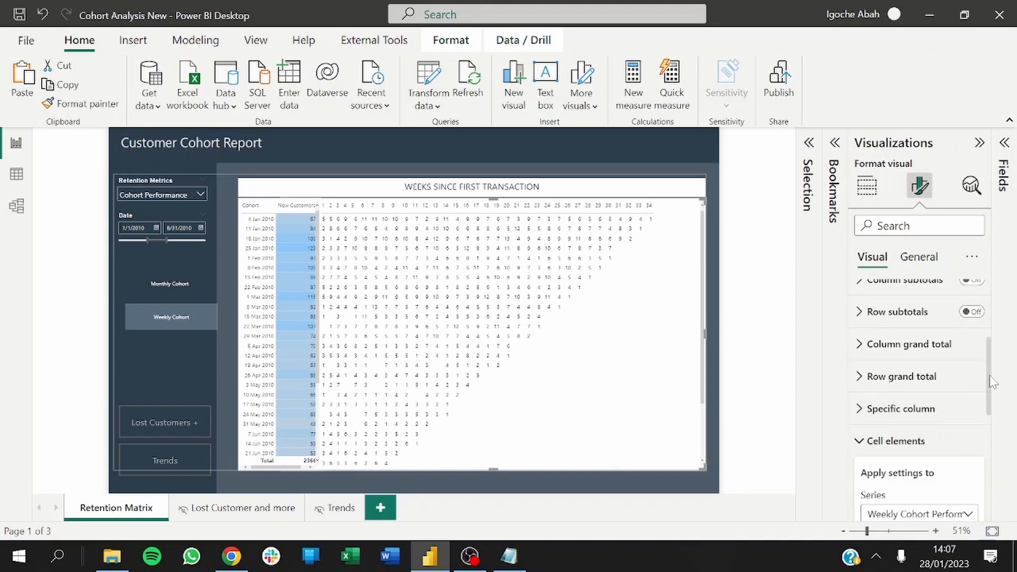
pyautogui.moveTo(992, 381); pyautogui.dragTo(998, 445)
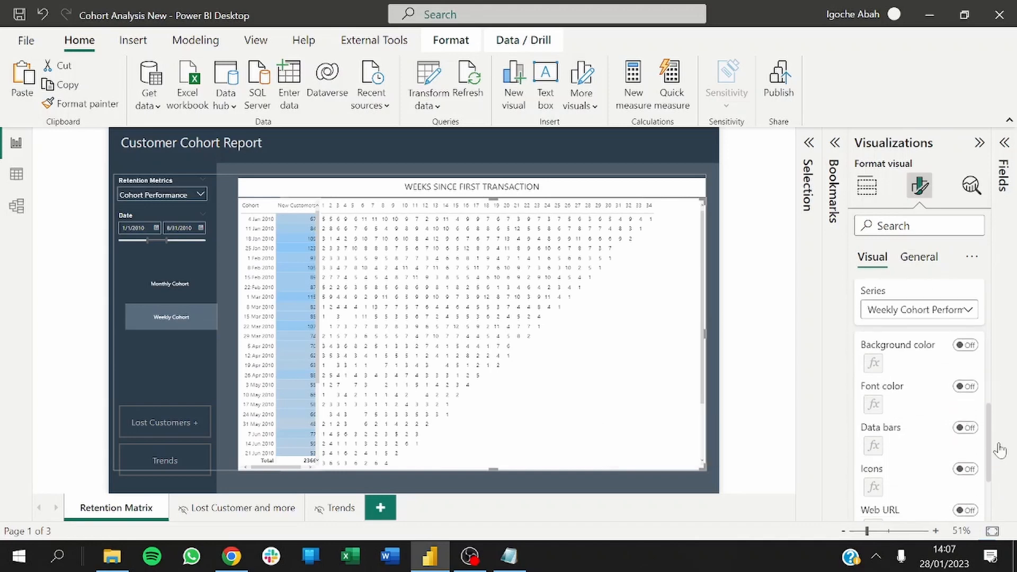
pyautogui.click(965, 345)
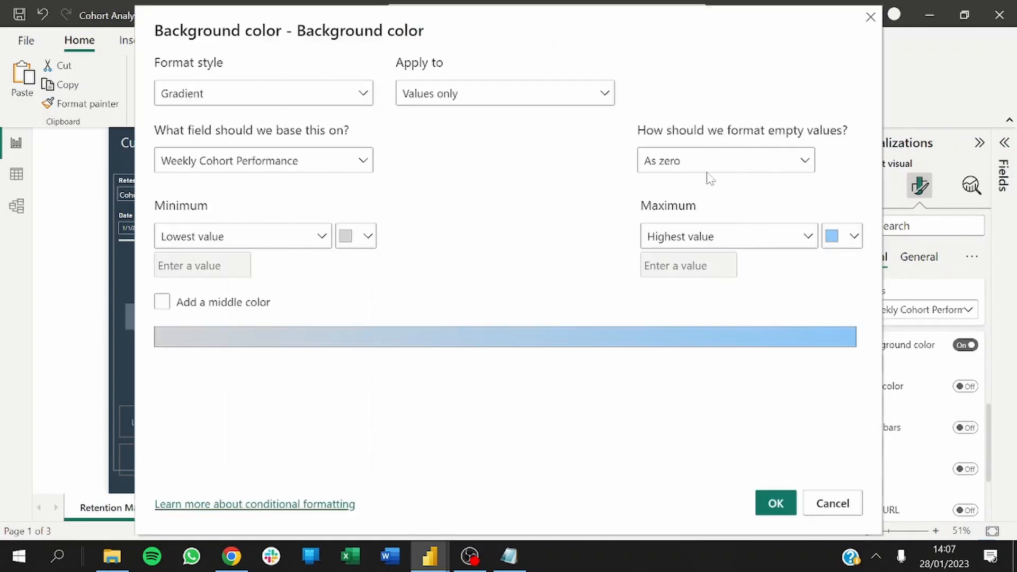
pyautogui.click(700, 169)
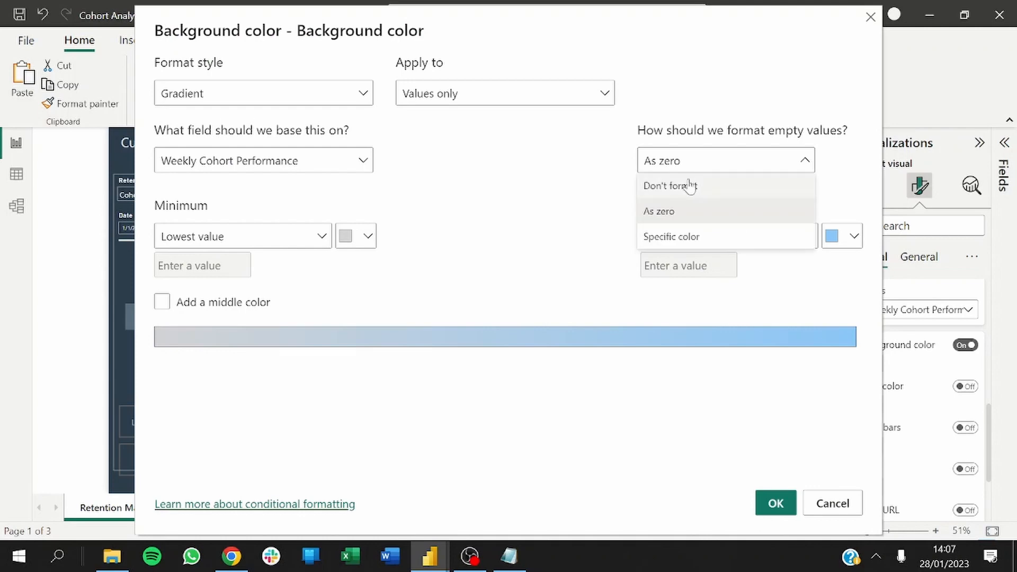
pyautogui.click(684, 188)
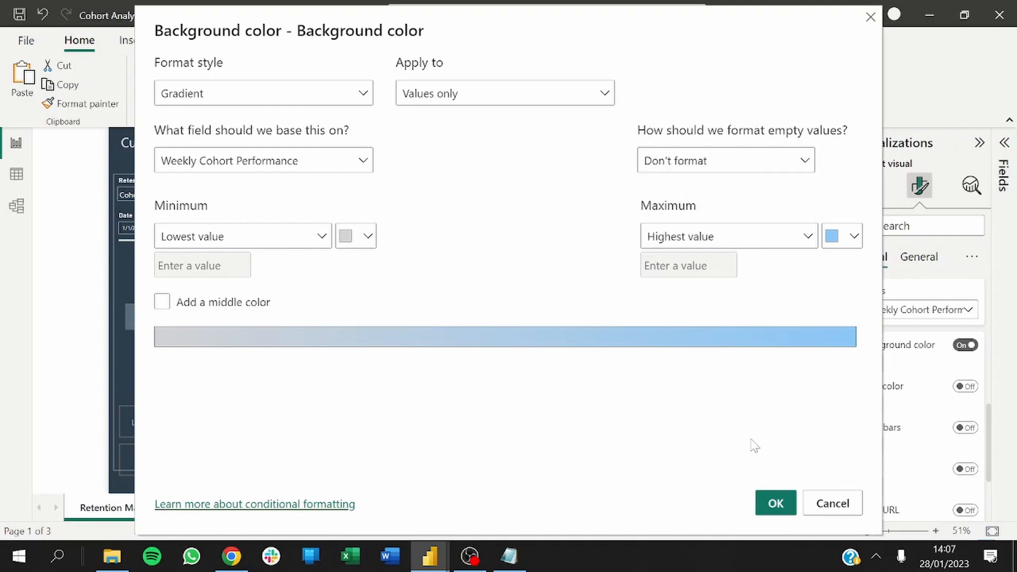
pyautogui.click(779, 510)
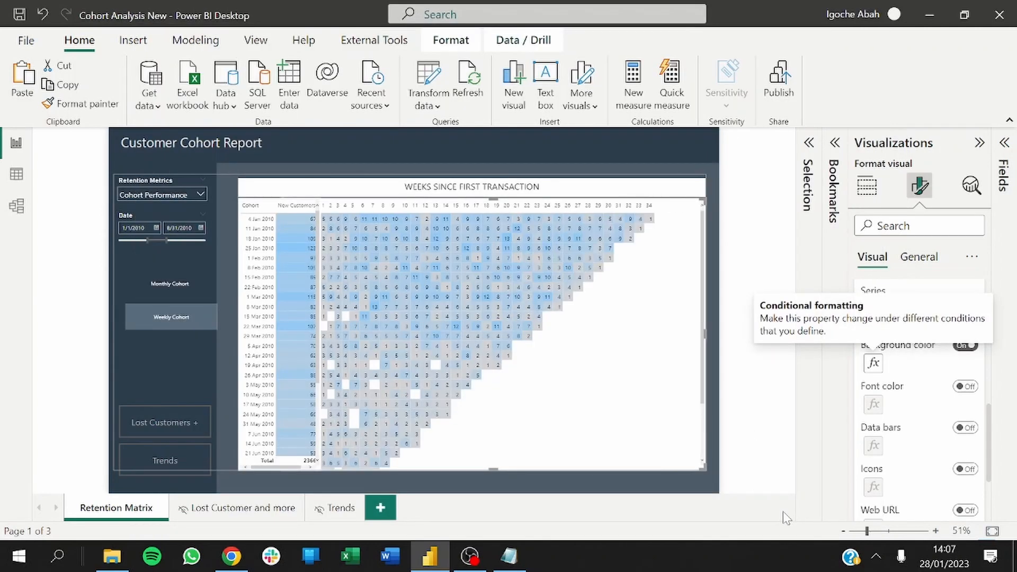
# Switch the retention metric to Churn Rate and give Weekly Churn Rate cells a gradient background color with empty values set to Don't format.
pyautogui.click(166, 191)
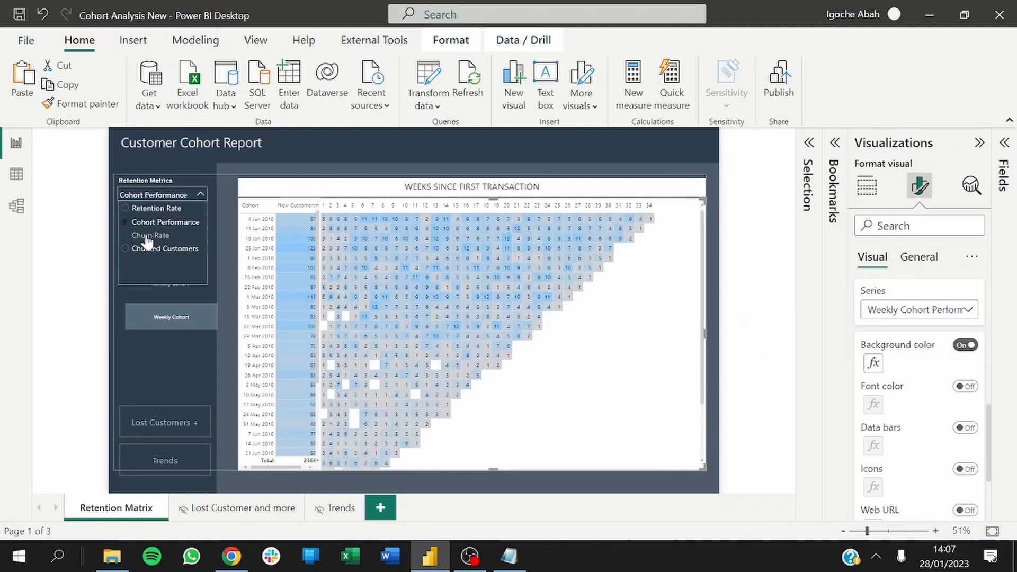
pyautogui.click(147, 236)
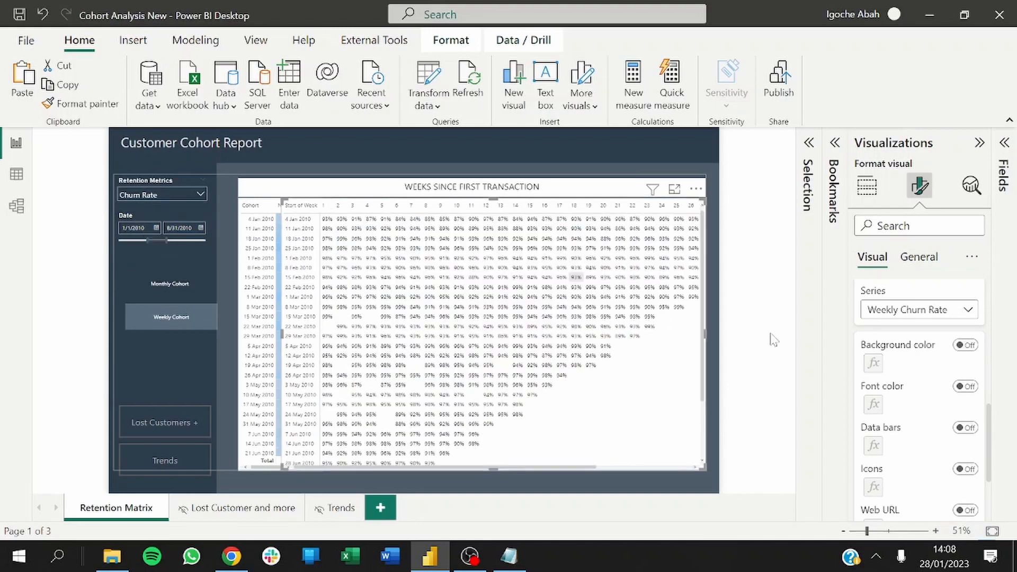
pyautogui.click(962, 347)
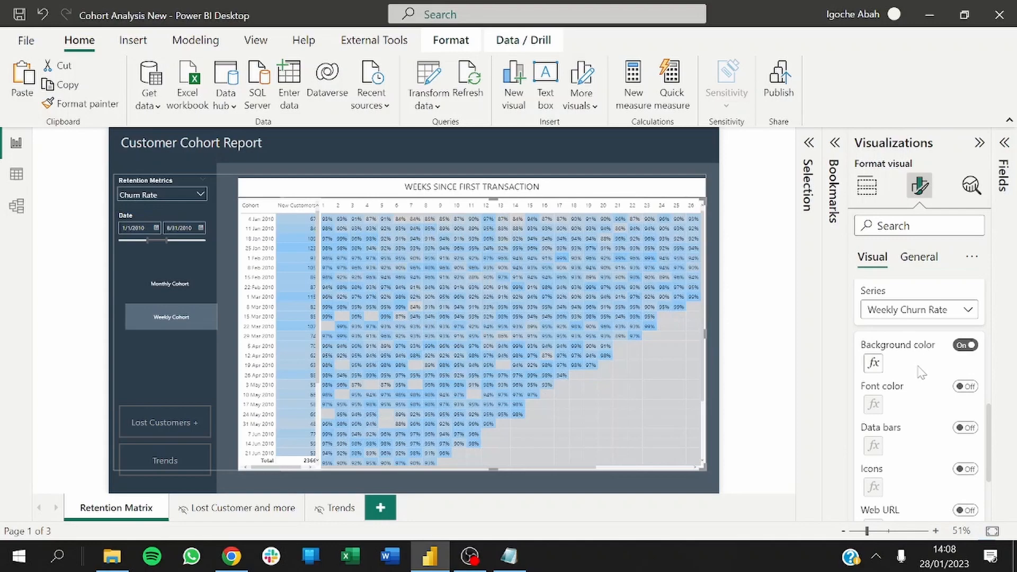
pyautogui.click(874, 365)
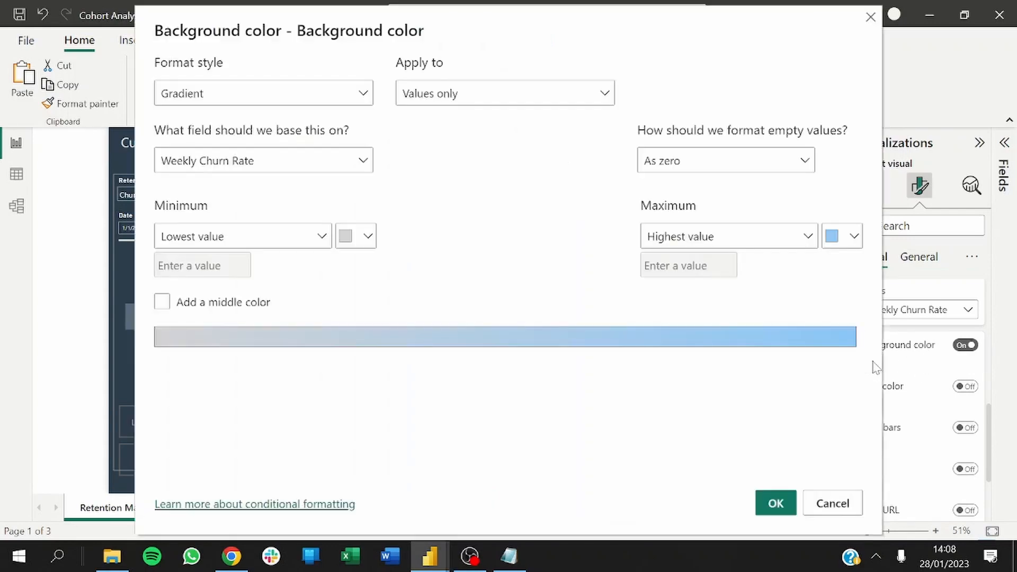
pyautogui.click(755, 172)
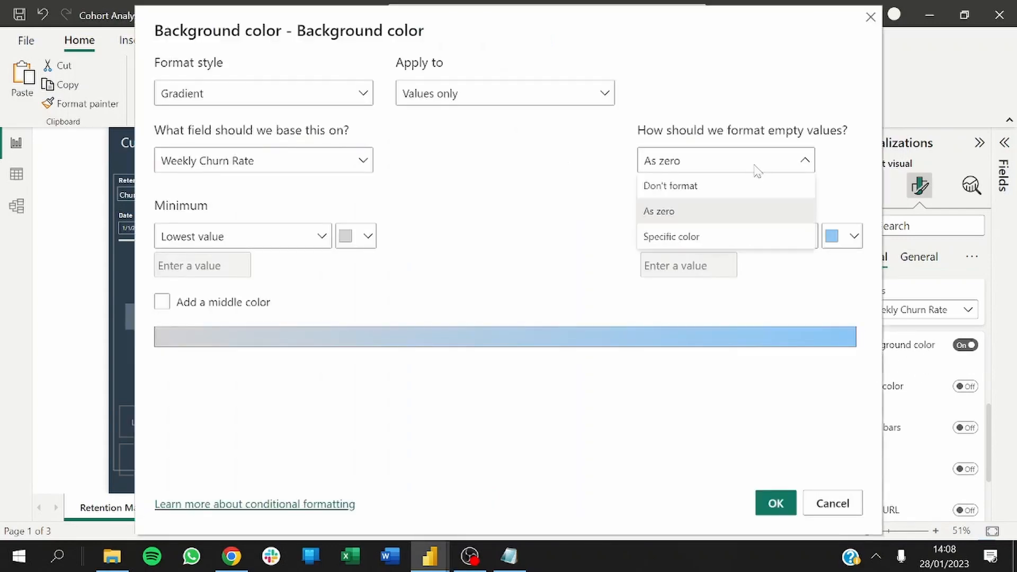
pyautogui.click(731, 186)
pyautogui.click(776, 503)
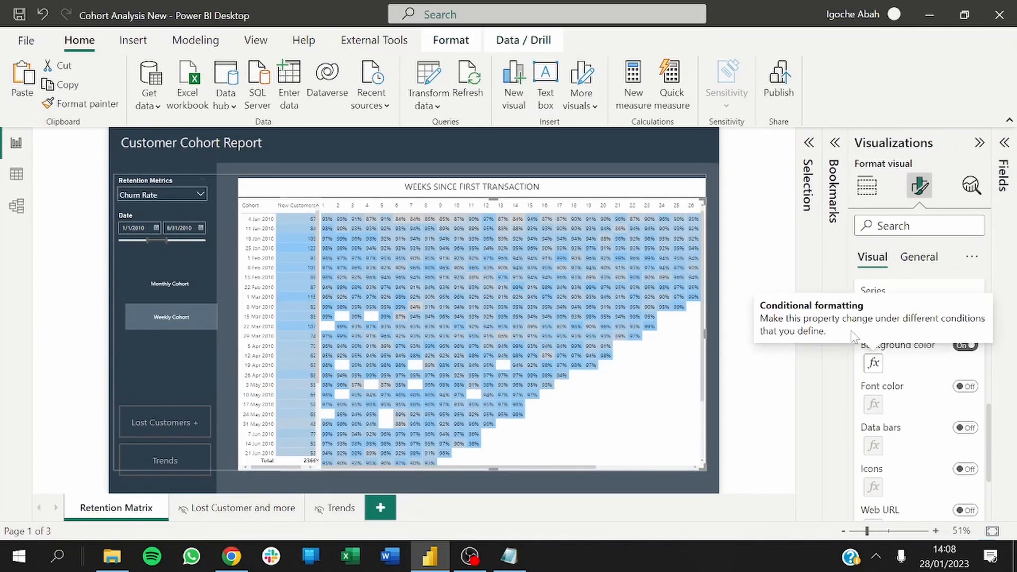
# Show the Churned Customers metric and apply a gradient background color to Weekly Churned Customers, with empty values set to Don't format.
pyautogui.click(146, 196)
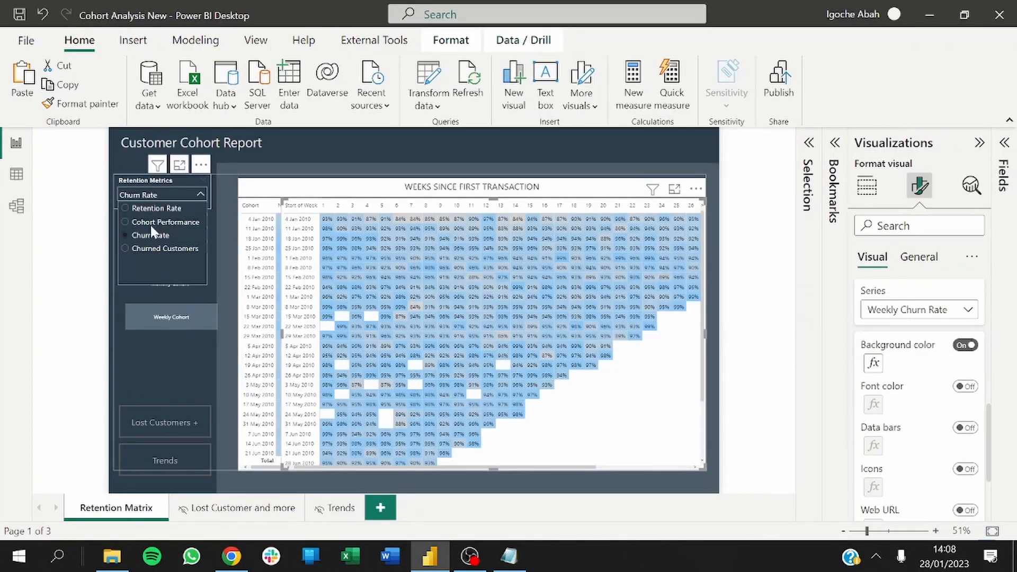
pyautogui.click(161, 253)
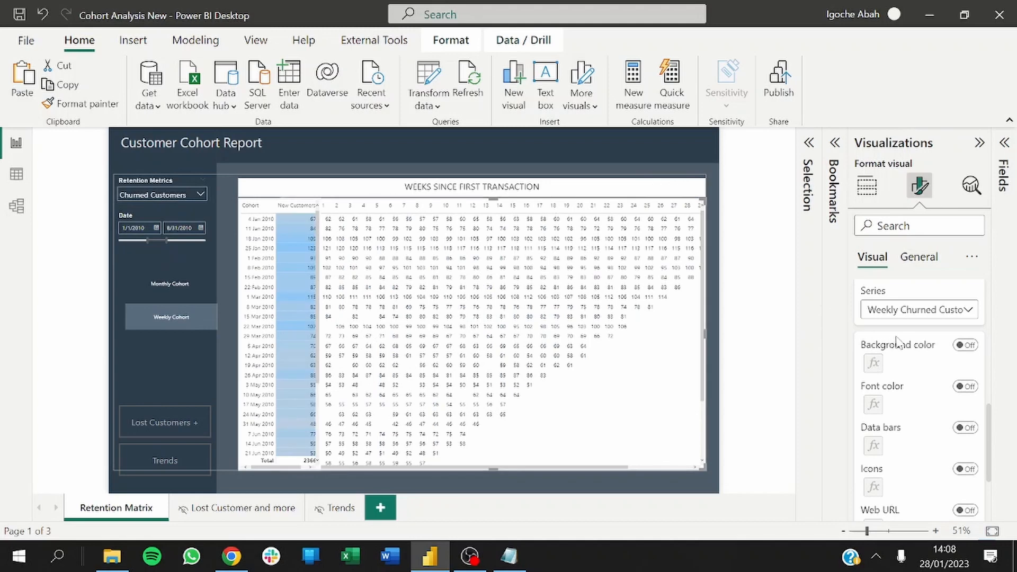
pyautogui.click(966, 346)
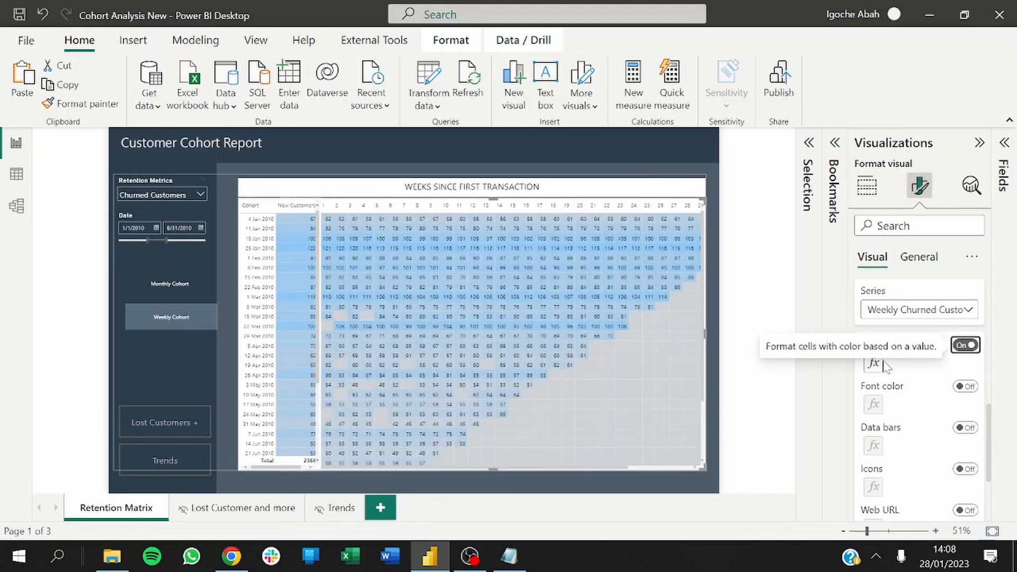
pyautogui.click(882, 366)
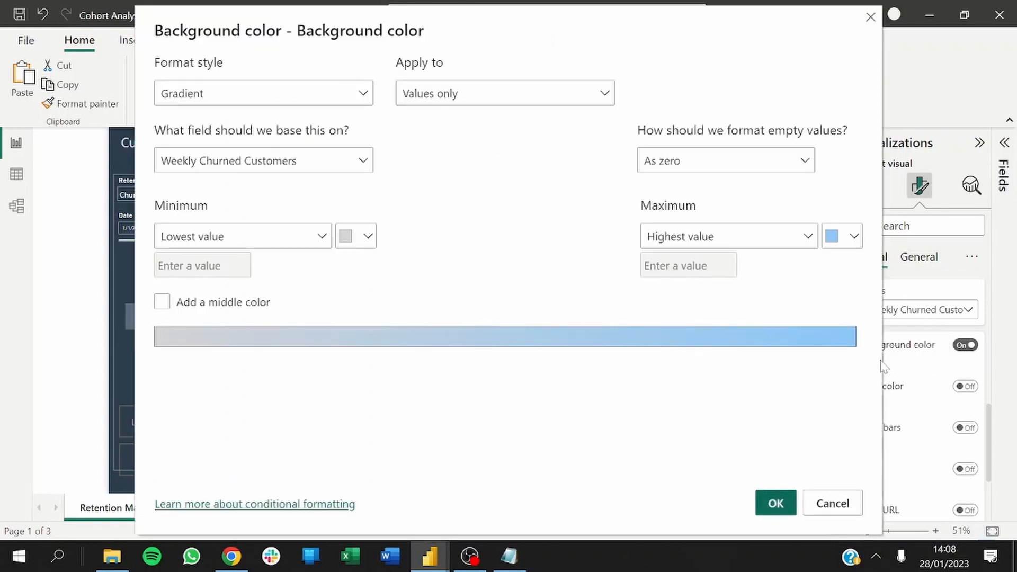
pyautogui.click(715, 167)
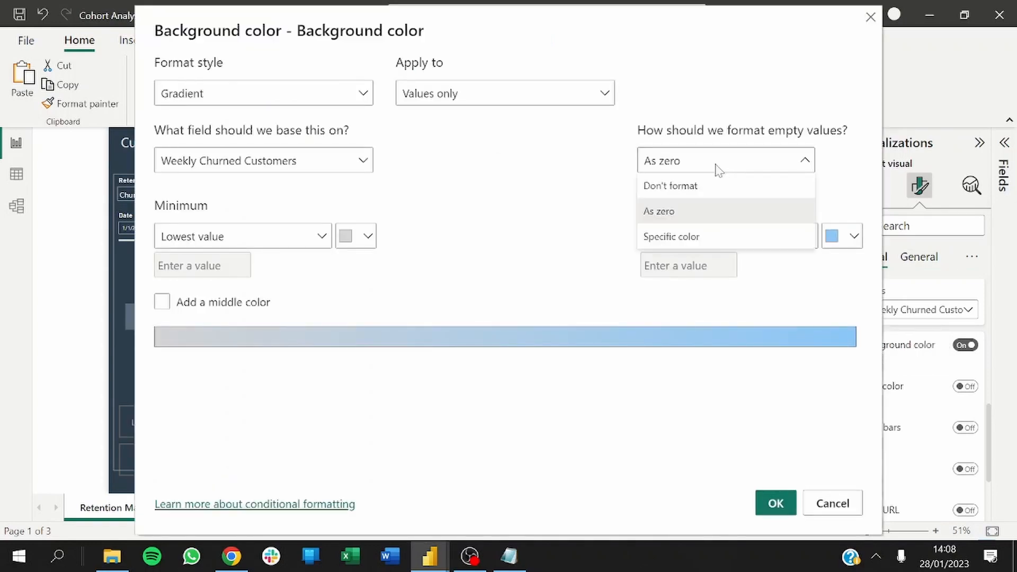
pyautogui.click(699, 185)
pyautogui.click(786, 500)
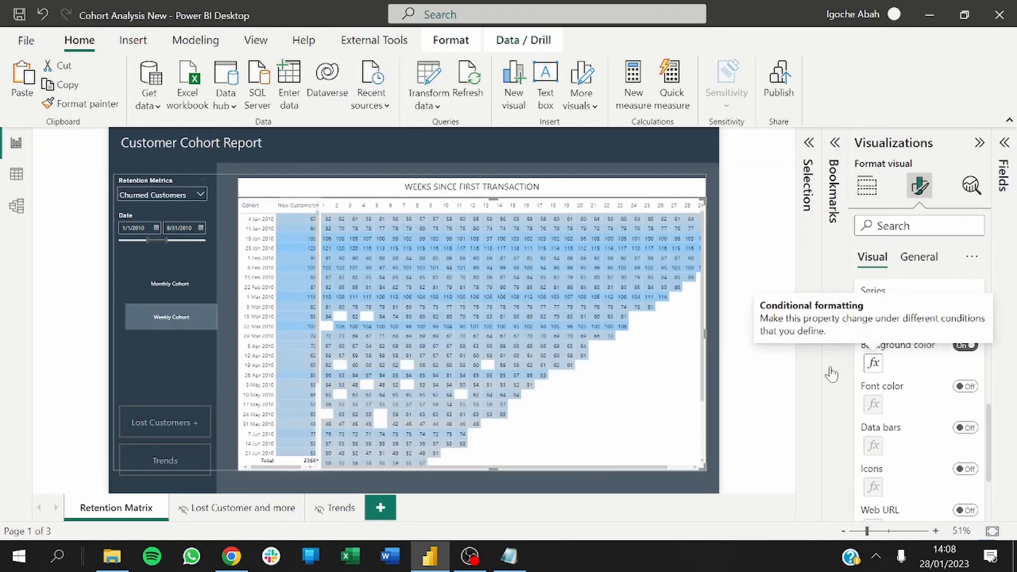
# Display the Retention Rate metric and color the Weekly Retention Rate cell backgrounds with a gradient, setting empty values to Don't format.
pyautogui.click(183, 199)
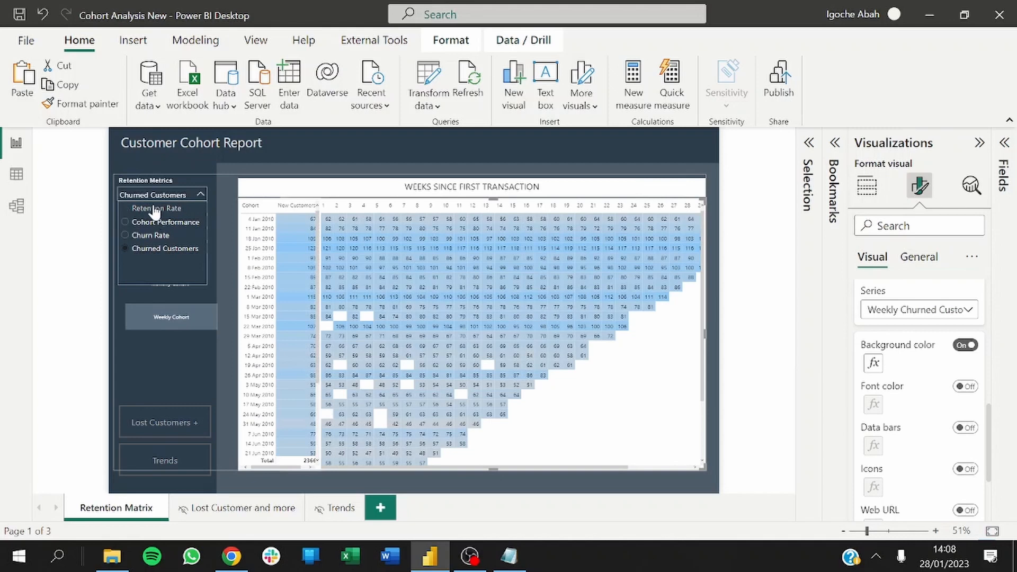
pyautogui.click(155, 210)
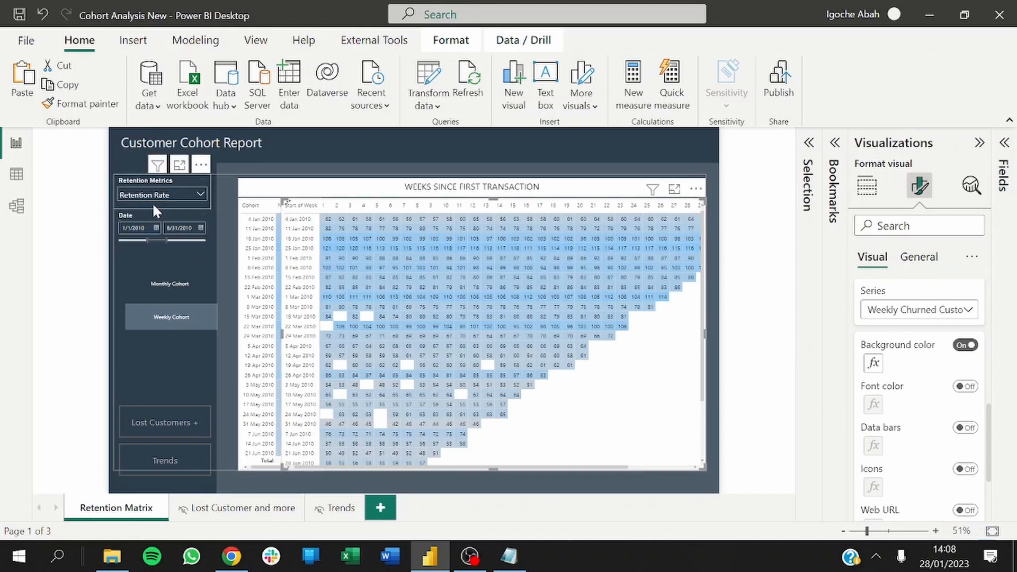
pyautogui.click(966, 345)
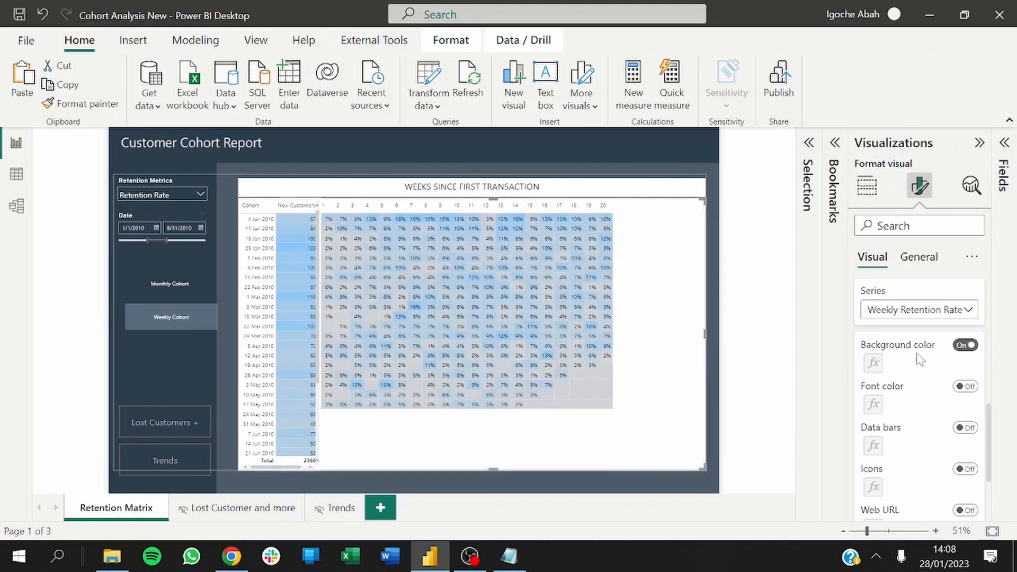
pyautogui.click(873, 364)
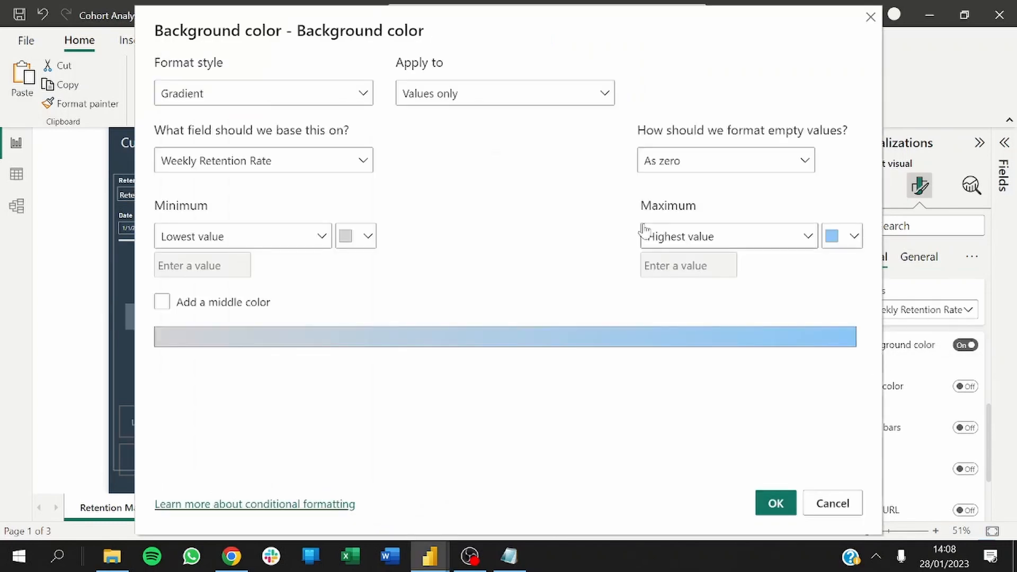
pyautogui.click(698, 166)
pyautogui.click(683, 186)
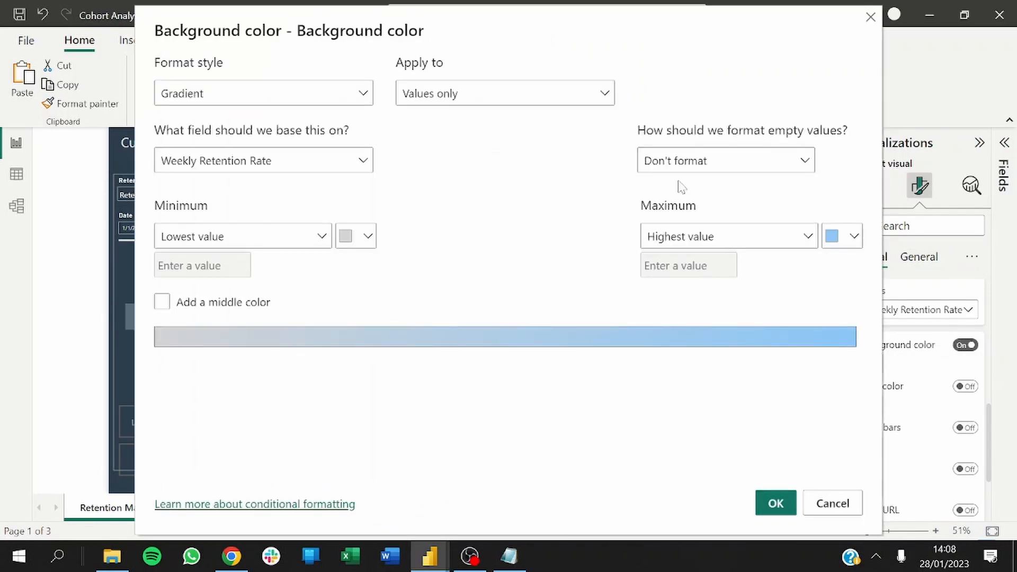
pyautogui.click(773, 502)
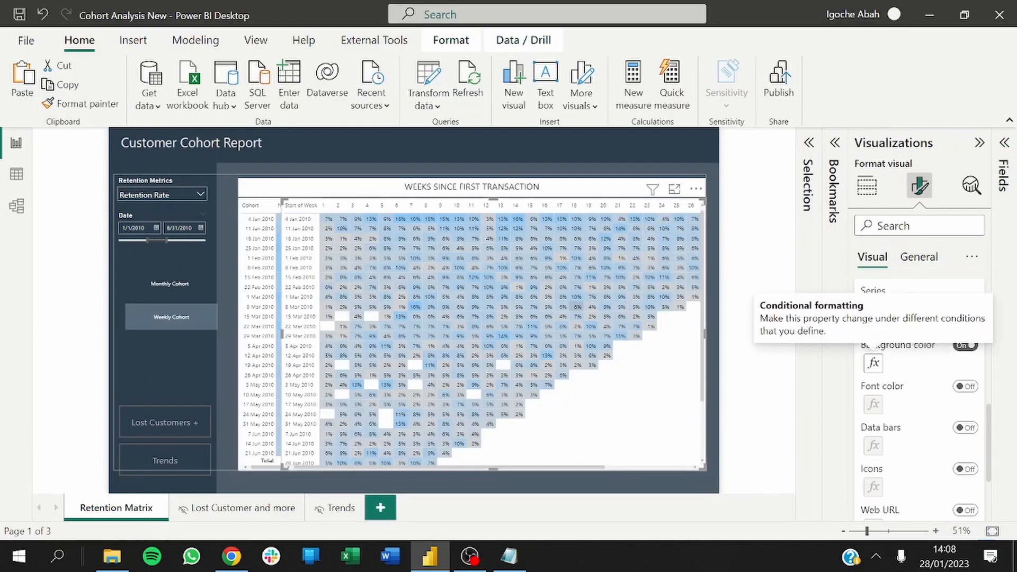
# Check the weekly matrix's color formatting for the Cohort Performance, Churn Rate and Churned Customers metrics, and deselect the matrix.
pyautogui.click(170, 192)
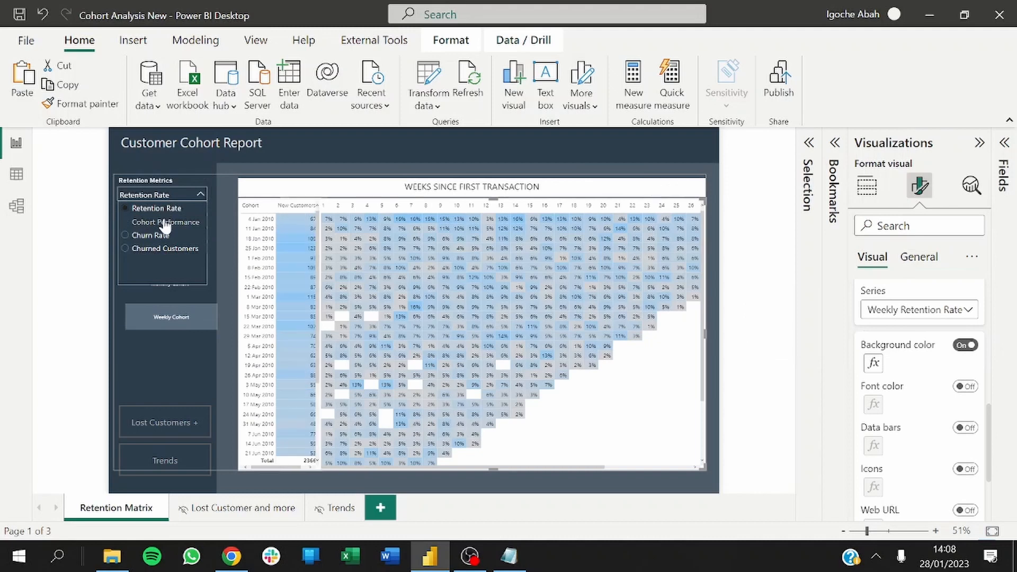
pyautogui.click(166, 222)
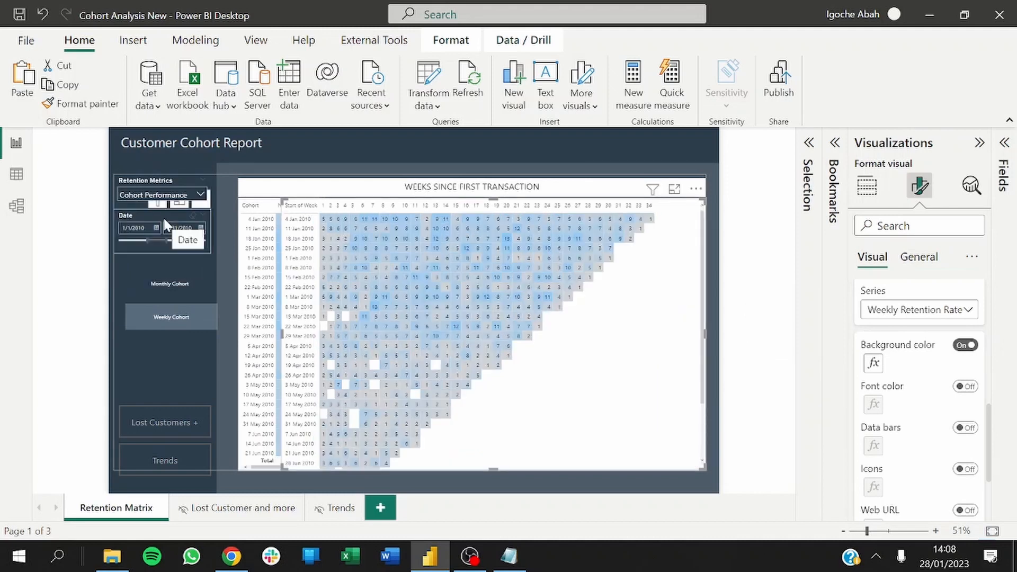
pyautogui.click(165, 191)
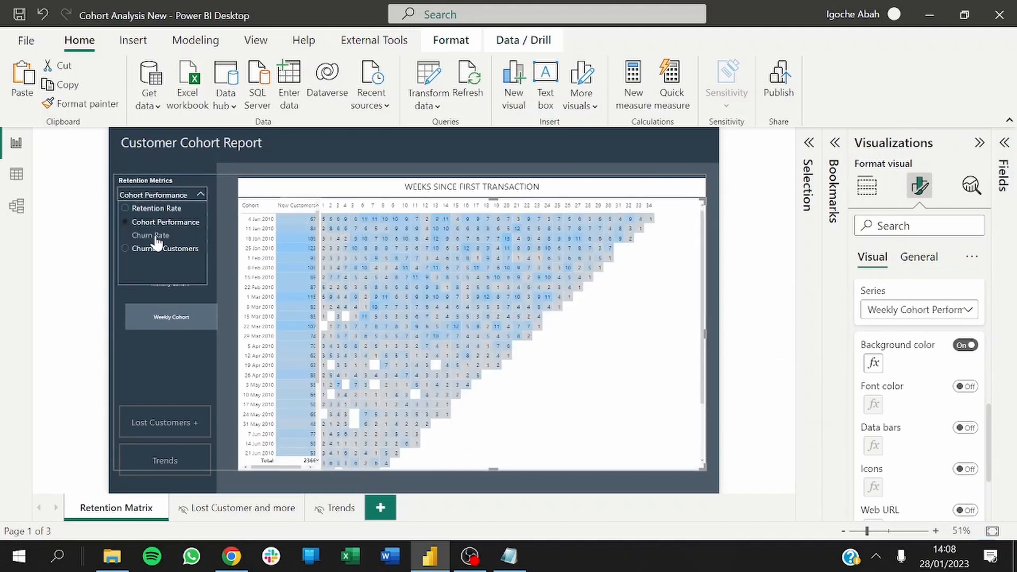
pyautogui.click(155, 236)
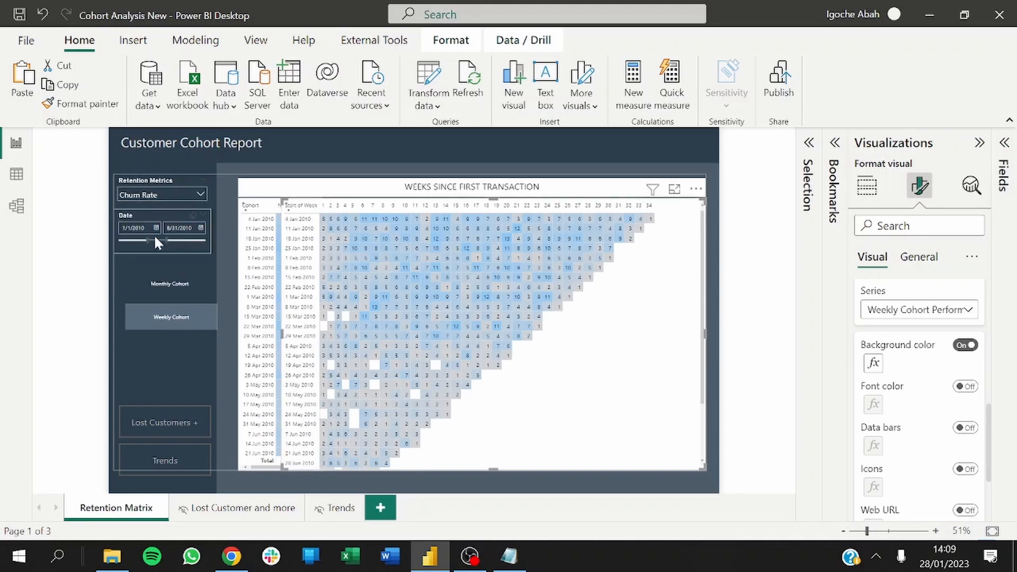
pyautogui.click(169, 196)
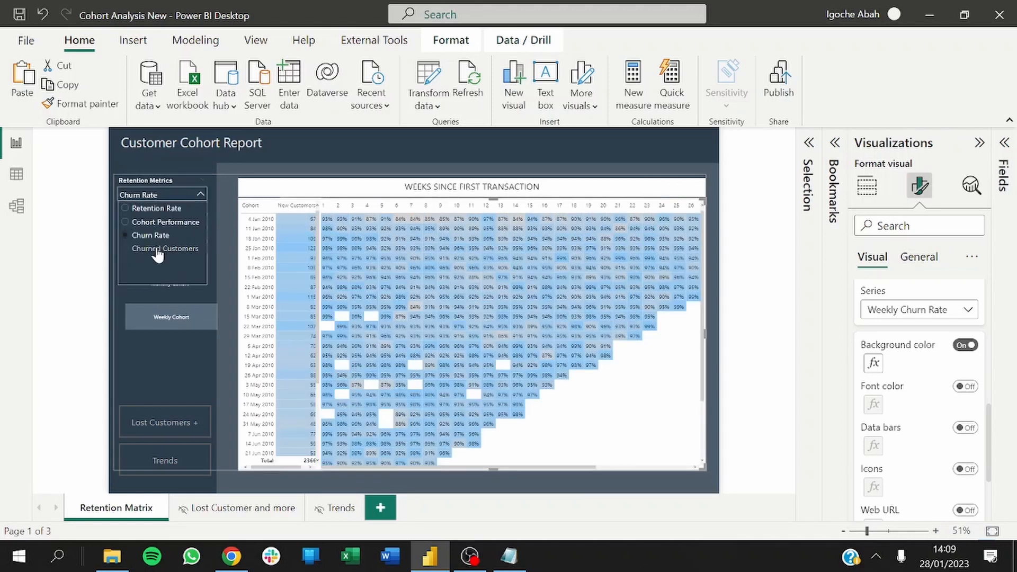
pyautogui.click(157, 249)
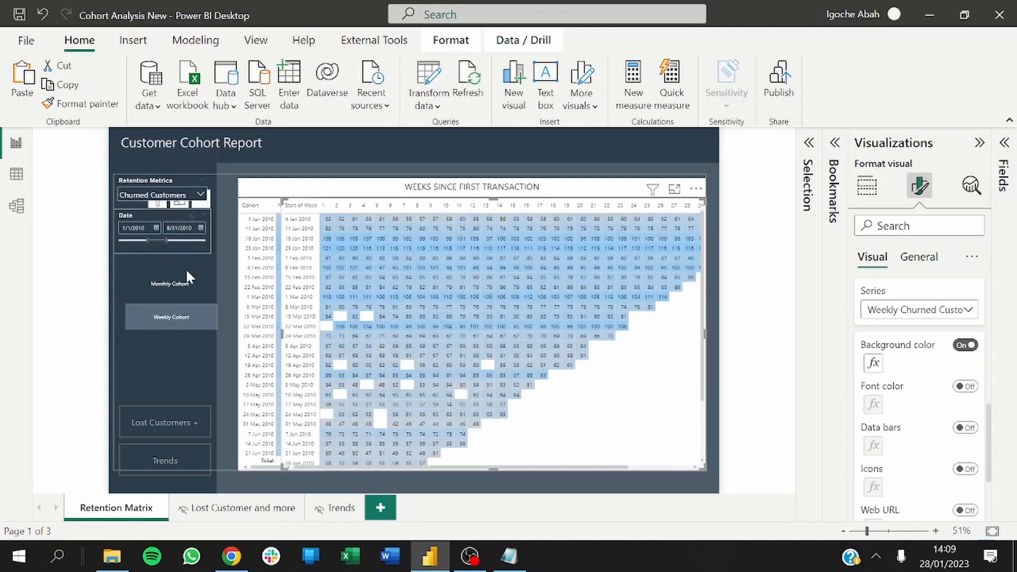
pyautogui.click(231, 290)
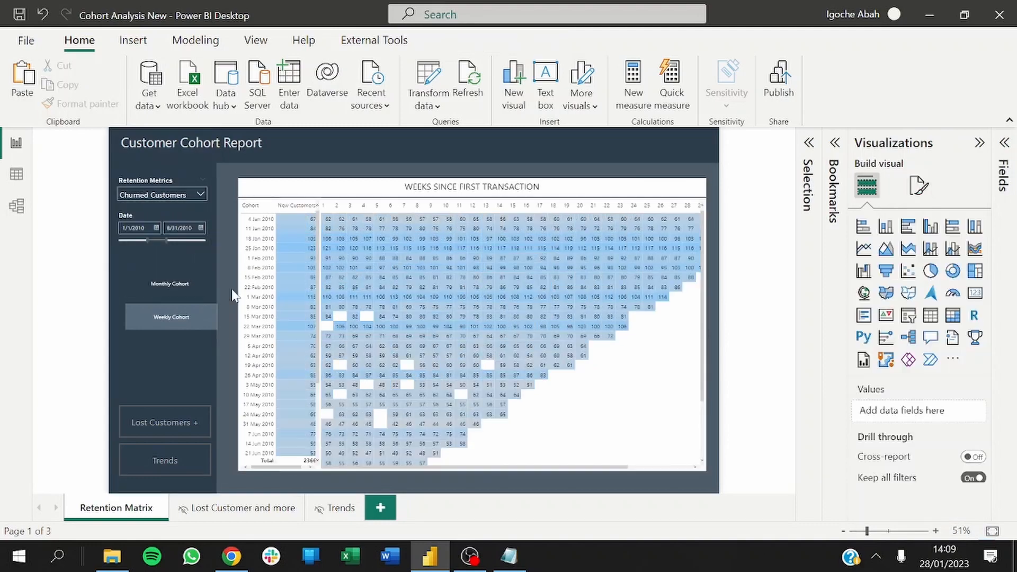
# Show the monthly cohort matrix and inspect the Retention Metrics slicer's option list.
pyautogui.click(185, 286)
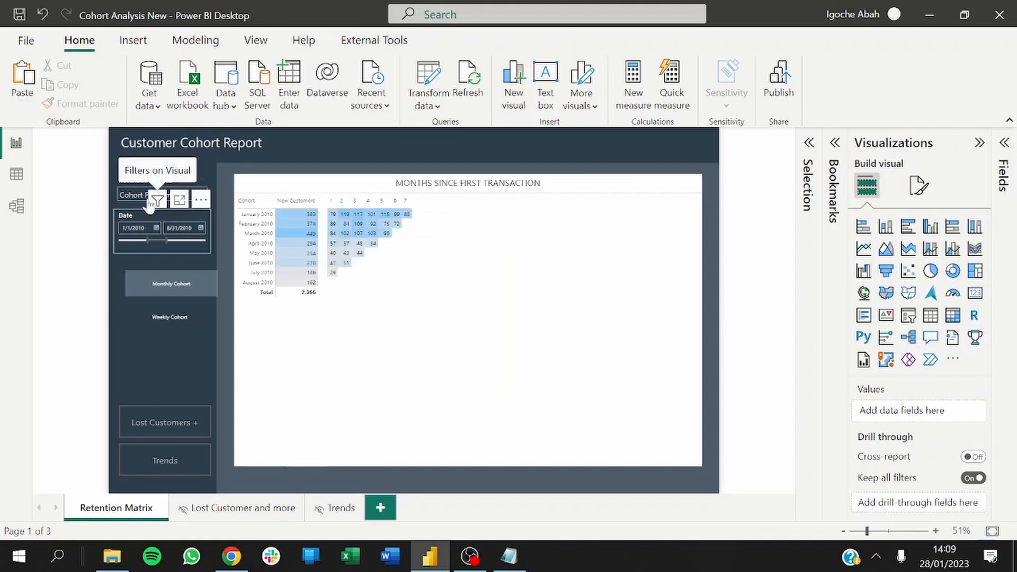
pyautogui.click(131, 196)
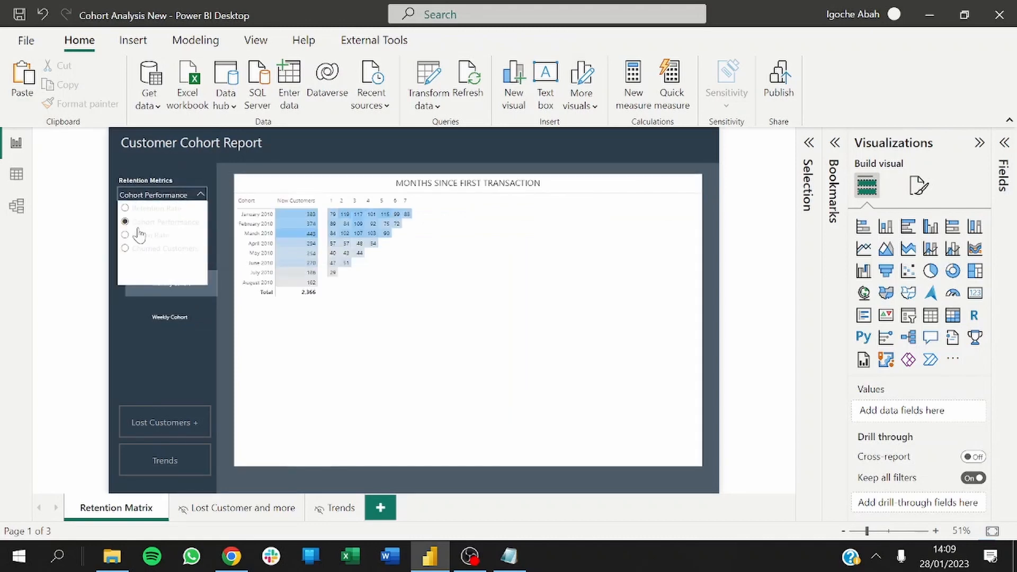
pyautogui.click(165, 191)
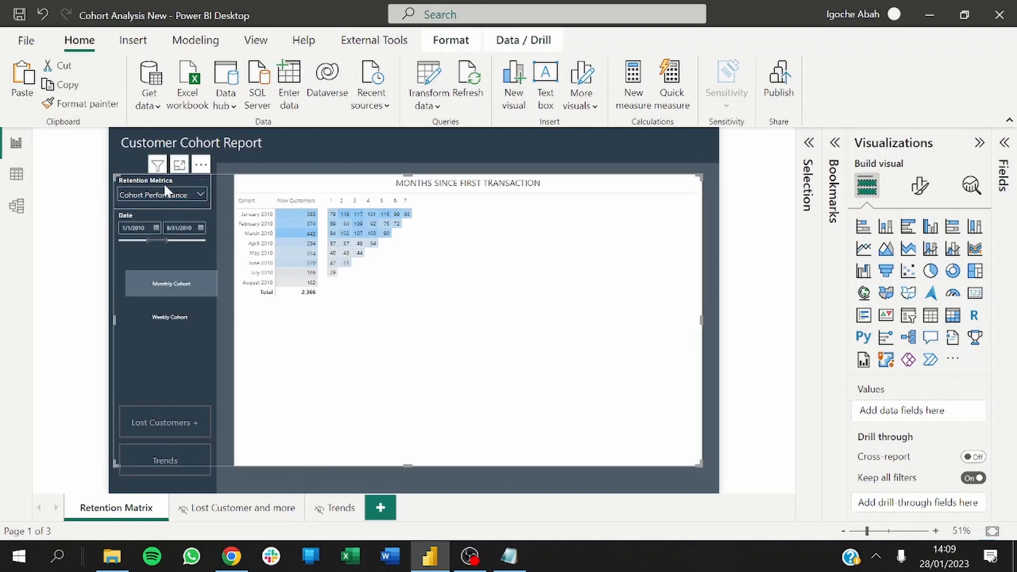
# Set the background color of the Retention Metrics slicer's values to the recently used dark slate blue that matches the sidebar.
pyautogui.click(163, 182)
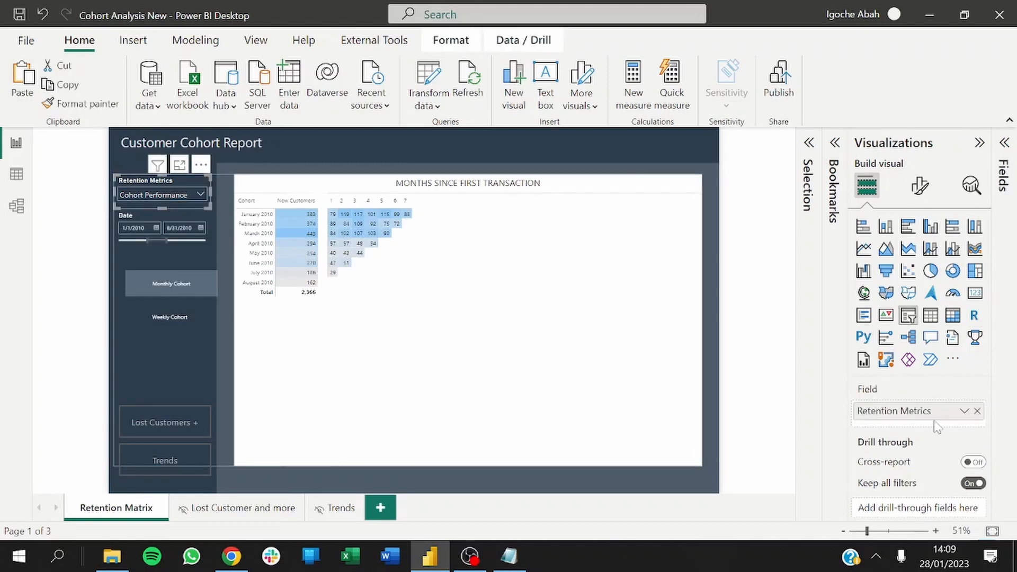
pyautogui.click(921, 187)
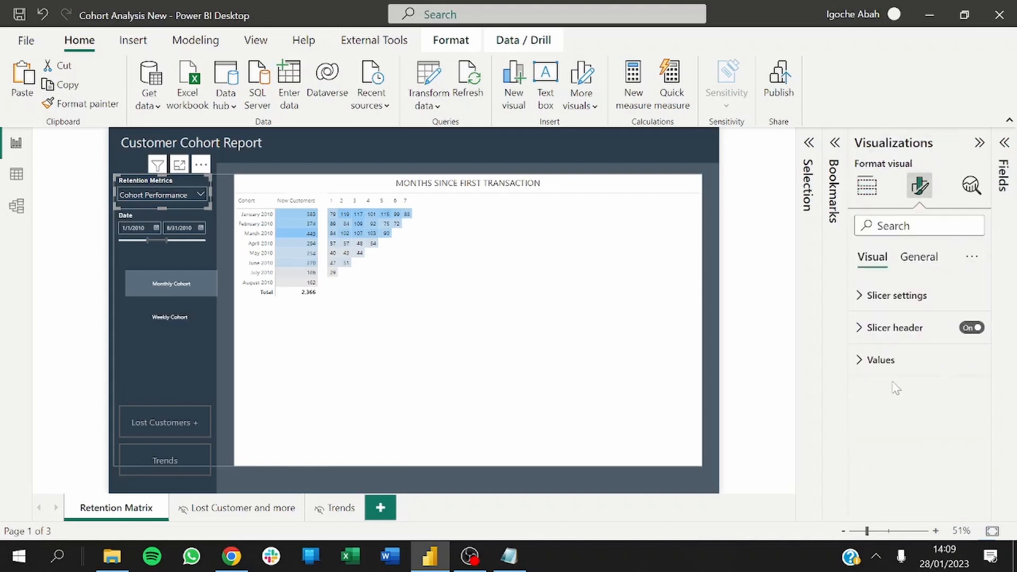
pyautogui.click(890, 364)
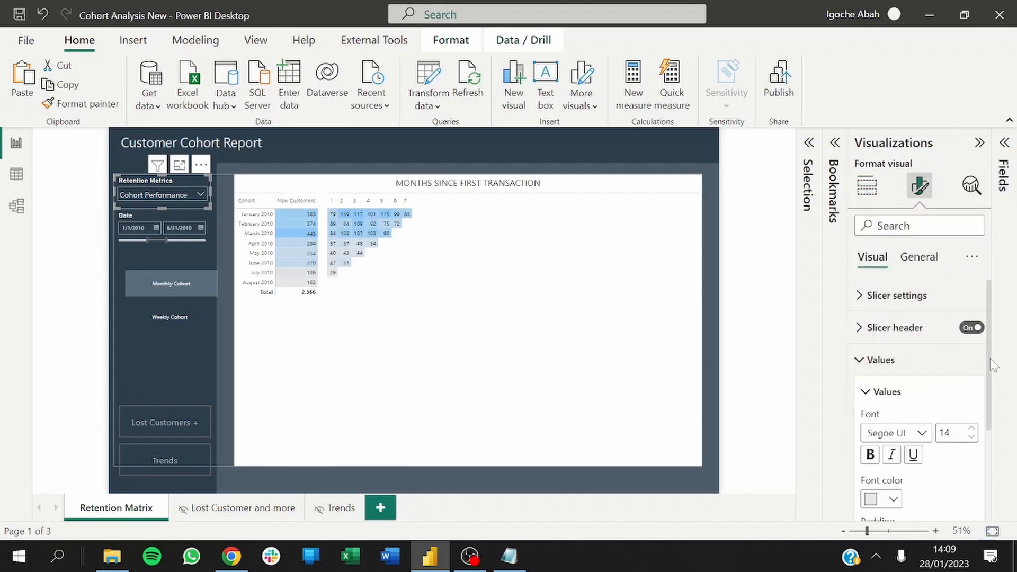
pyautogui.scroll(-3, 993, 365)
pyautogui.click(874, 472)
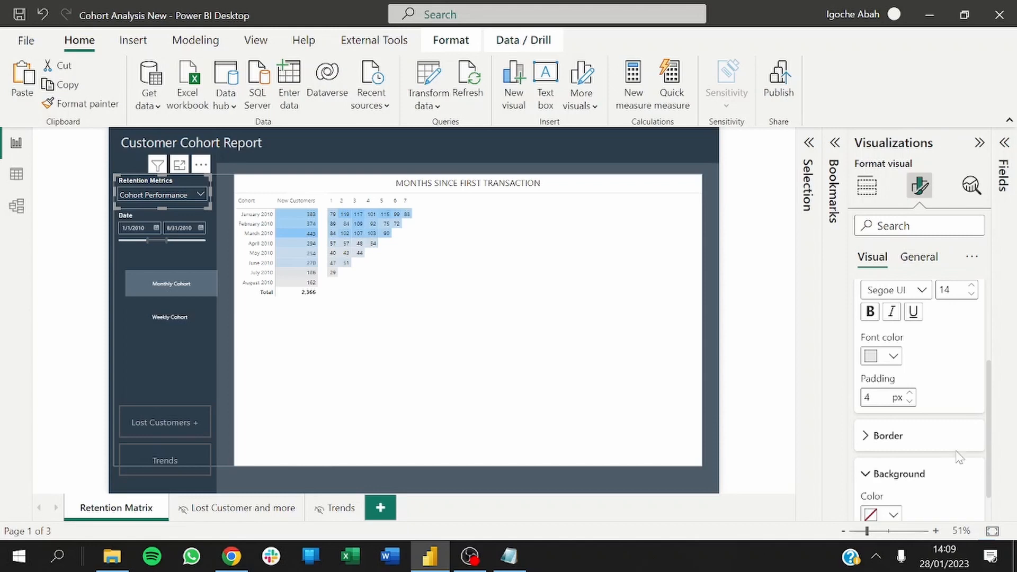
pyautogui.moveTo(990, 414); pyautogui.dragTo(990, 488)
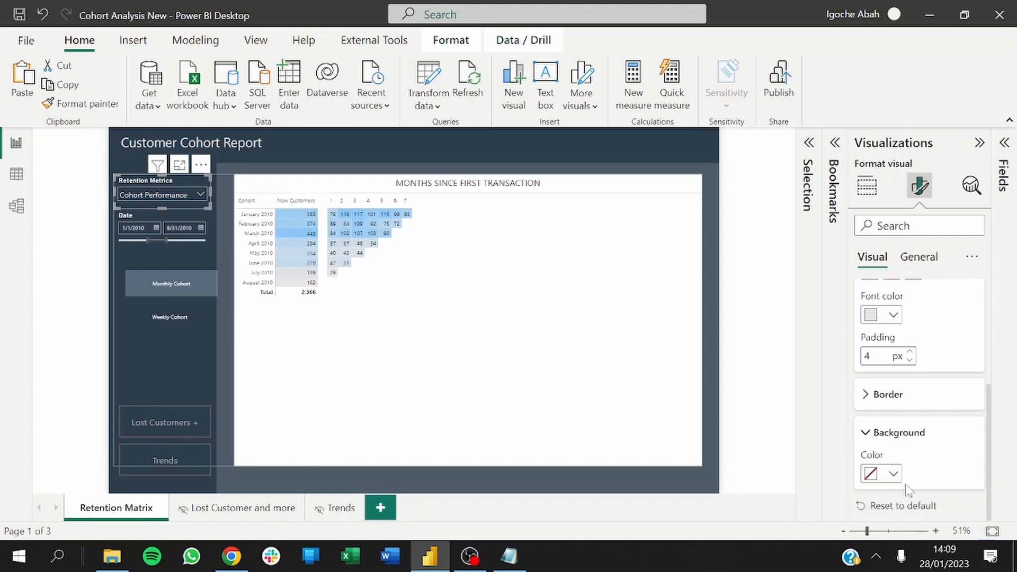
pyautogui.click(869, 474)
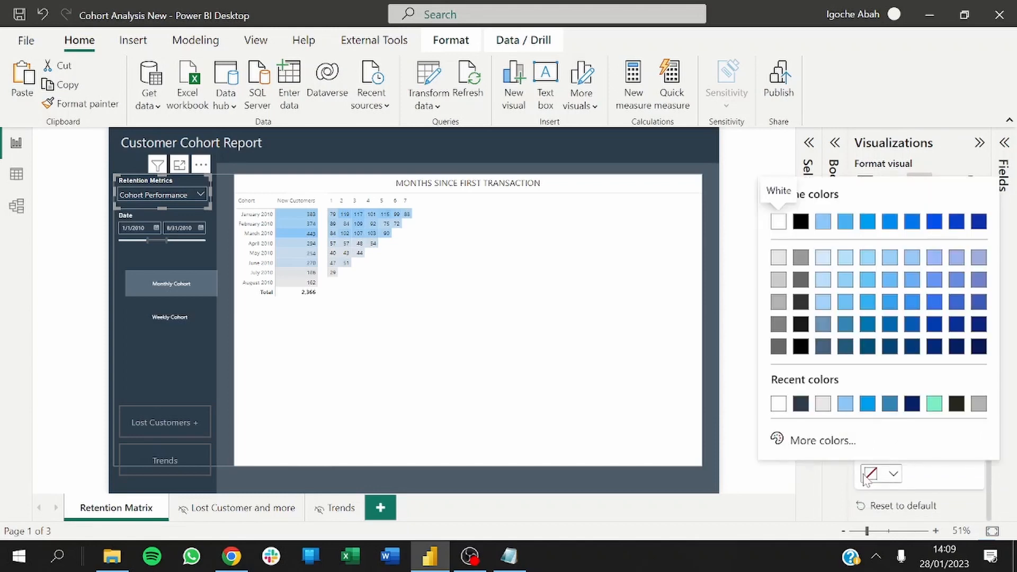
pyautogui.click(801, 403)
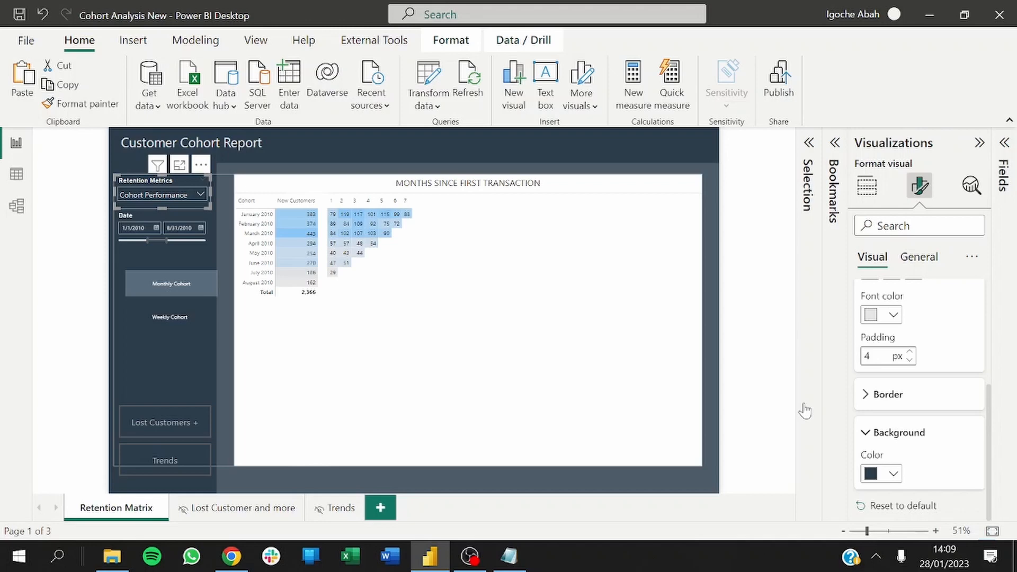
# Set the Retention Metrics slicer's value font color to white, choose Churned Customers in it, and deselect the slicer.
pyautogui.click(873, 315)
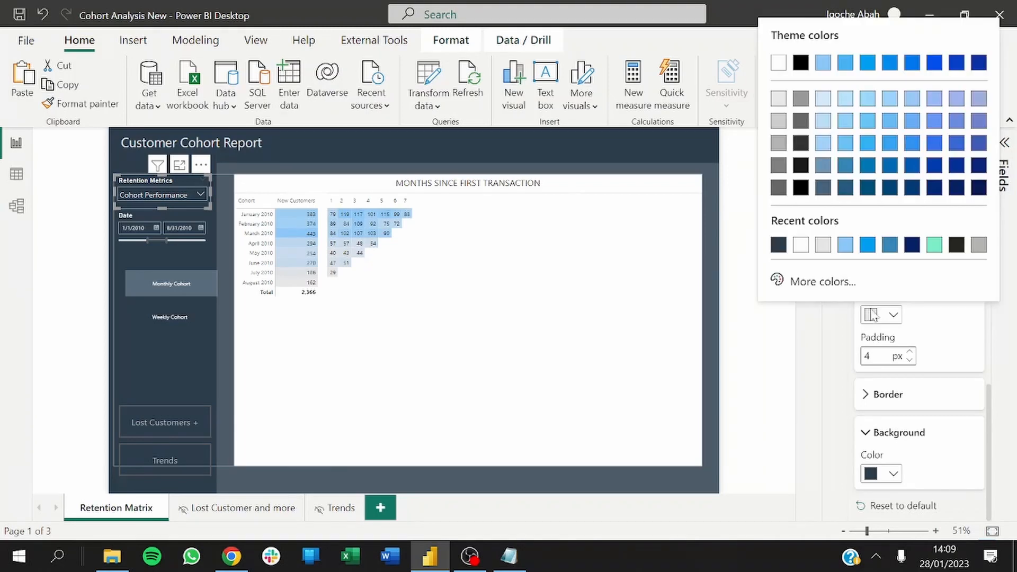
pyautogui.click(801, 247)
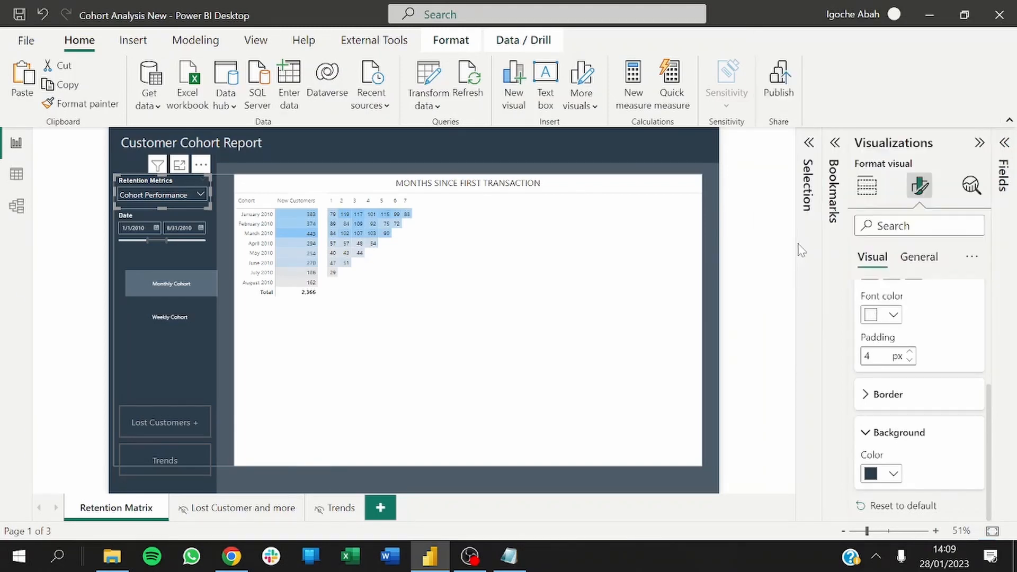
pyautogui.click(184, 196)
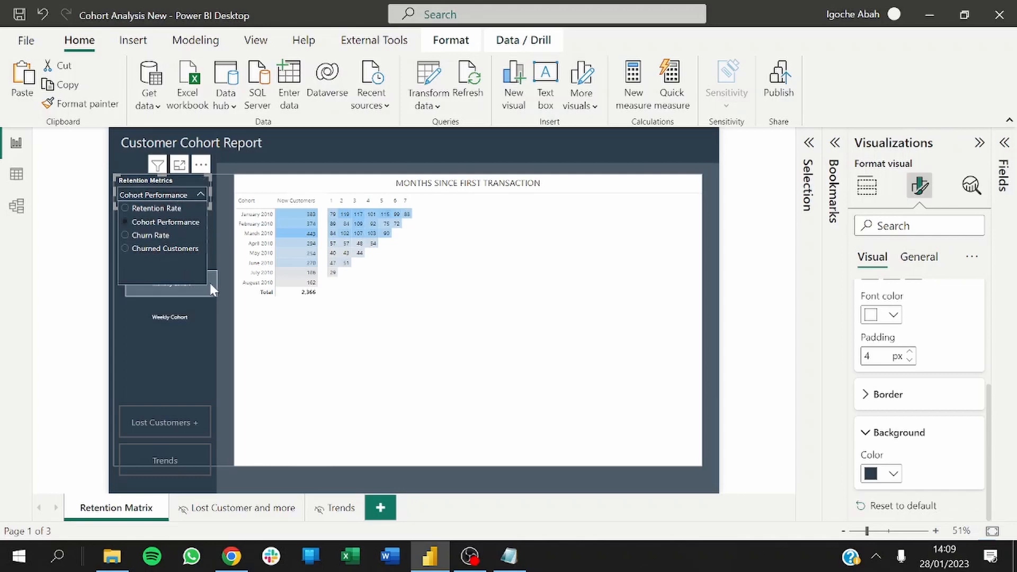
pyautogui.click(164, 248)
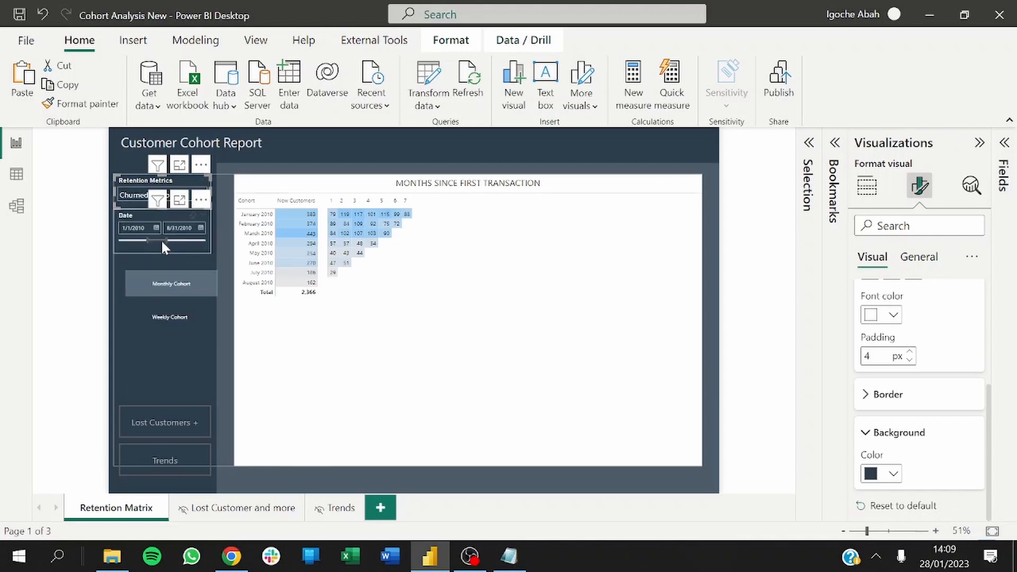
pyautogui.click(224, 246)
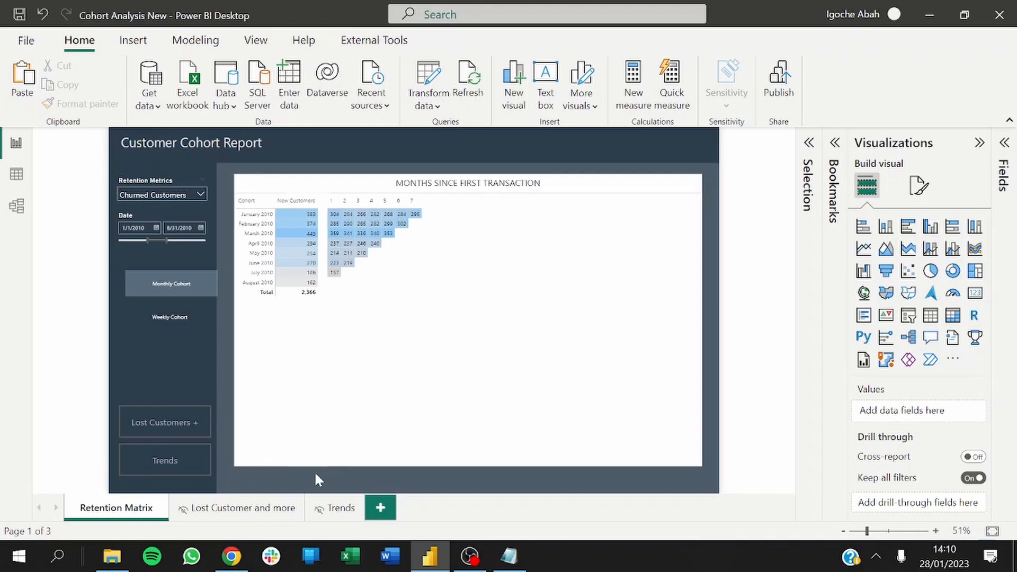
# Go to the Lost Customer and more page and select the dark sidebar shape behind the slicer and buttons.
pyautogui.click(243, 510)
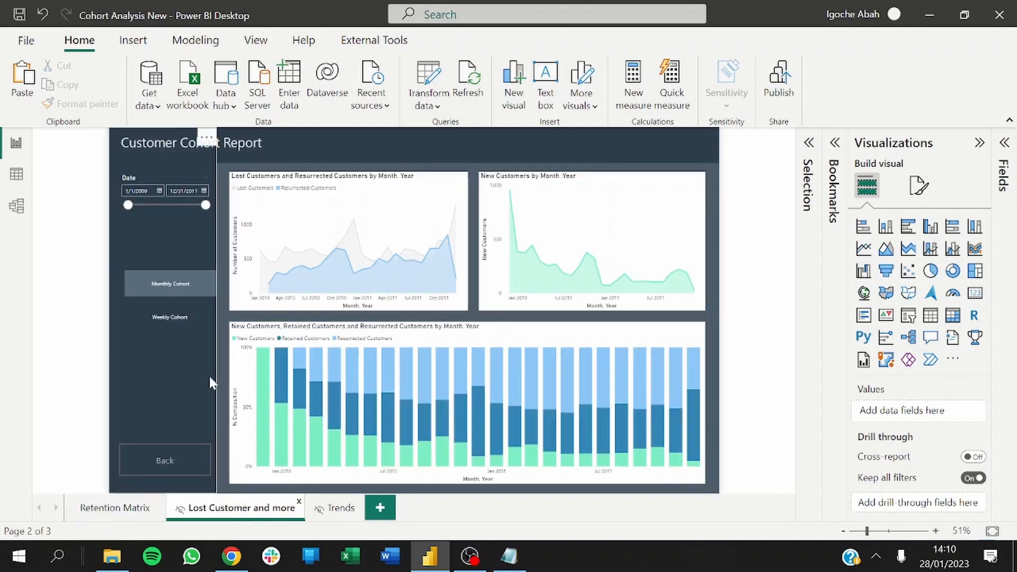
pyautogui.click(176, 413)
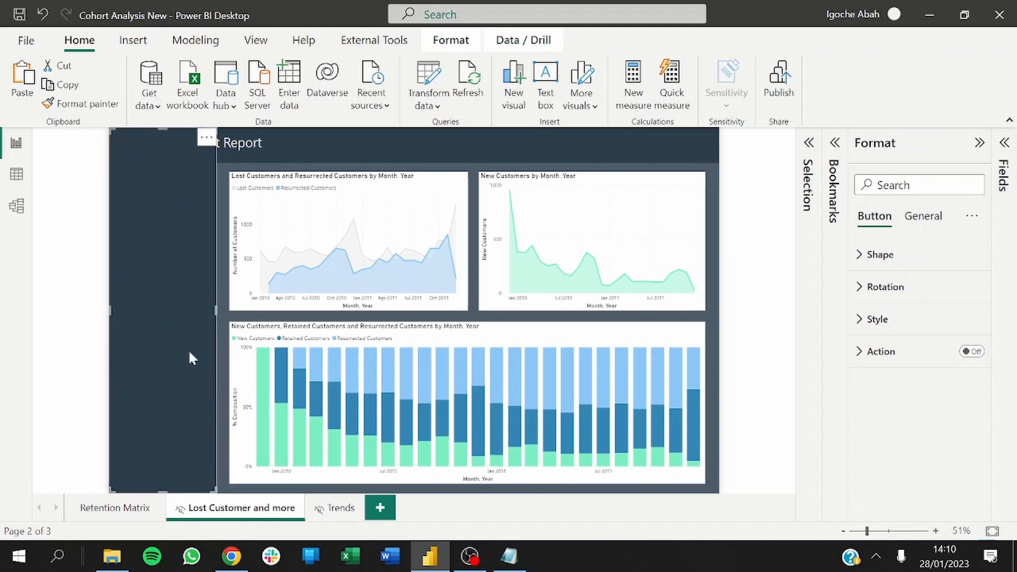
pyautogui.click(219, 393)
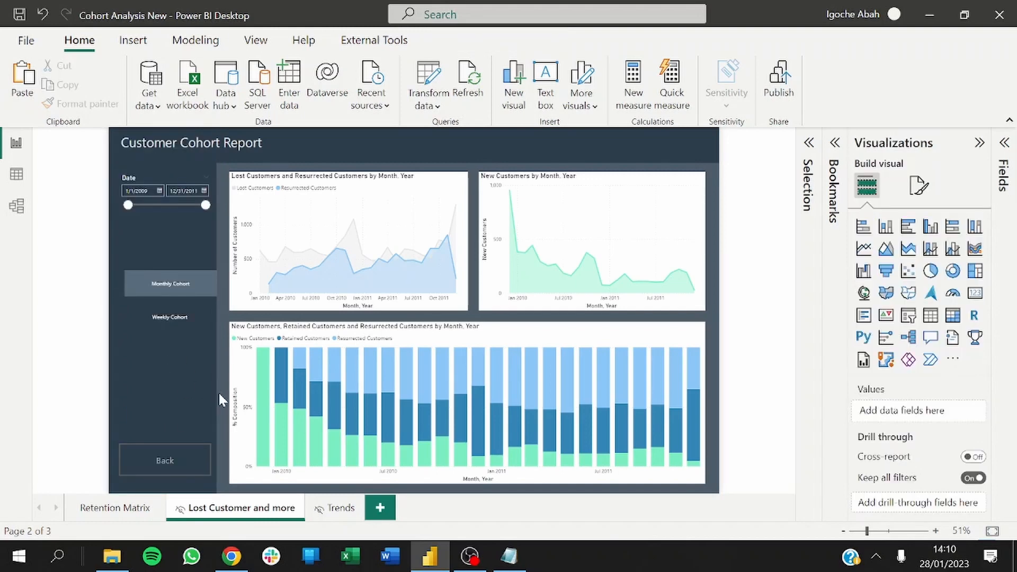
pyautogui.click(202, 390)
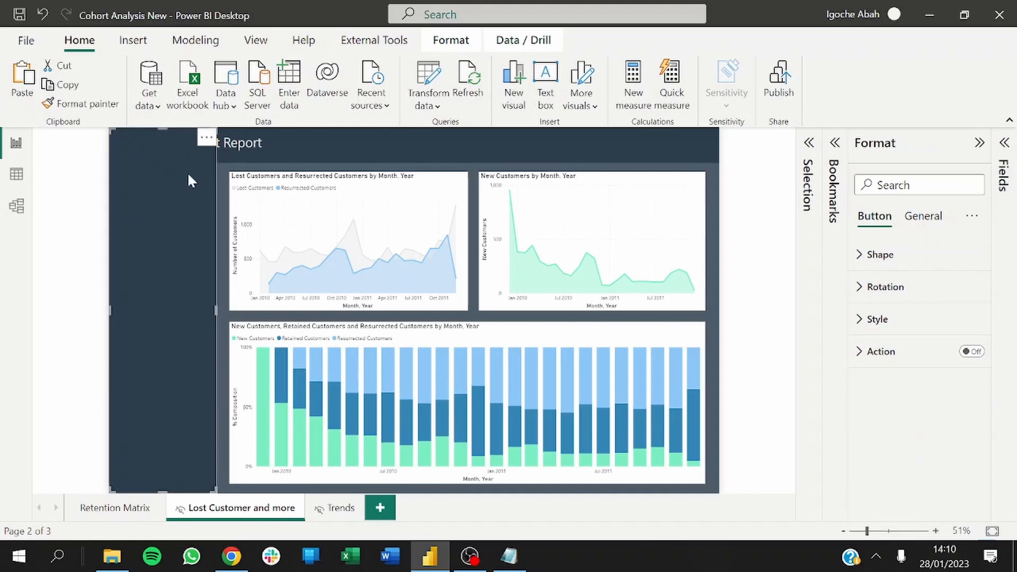
pyautogui.click(220, 365)
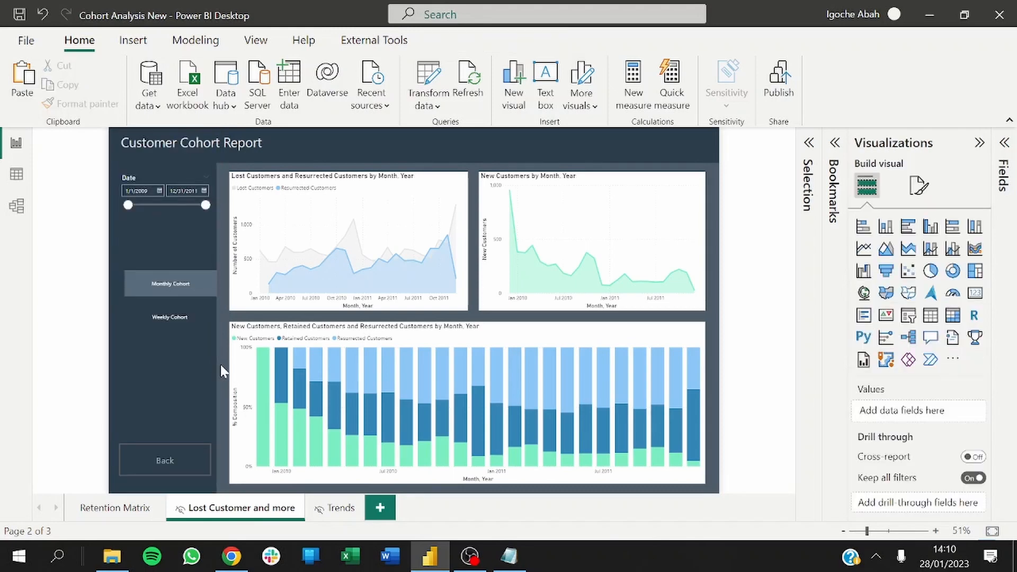
pyautogui.click(212, 372)
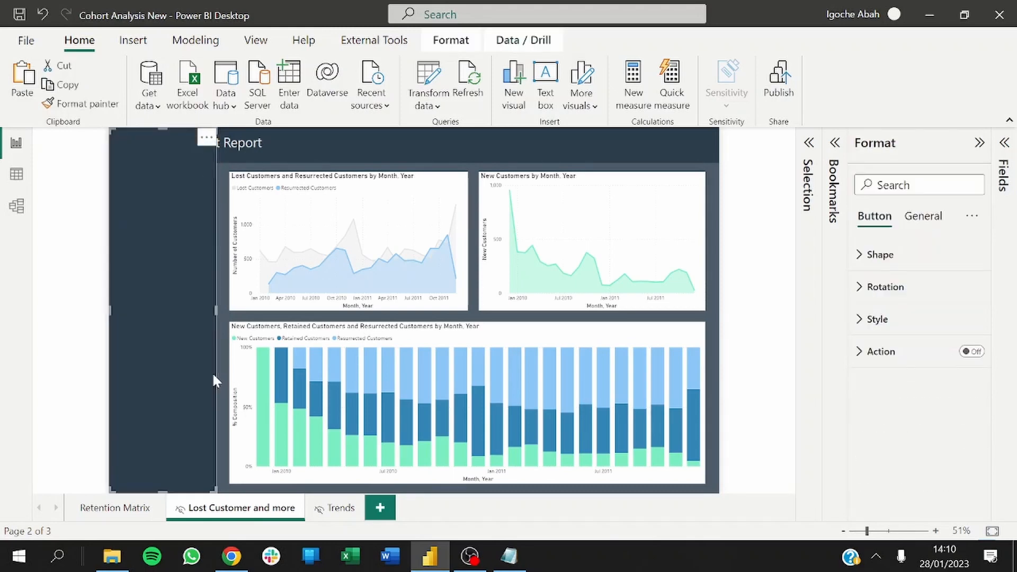
# Turn on Maintain layer order for the sidebar shape, test it by reselecting the shape, and deselect it.
pyautogui.click(926, 219)
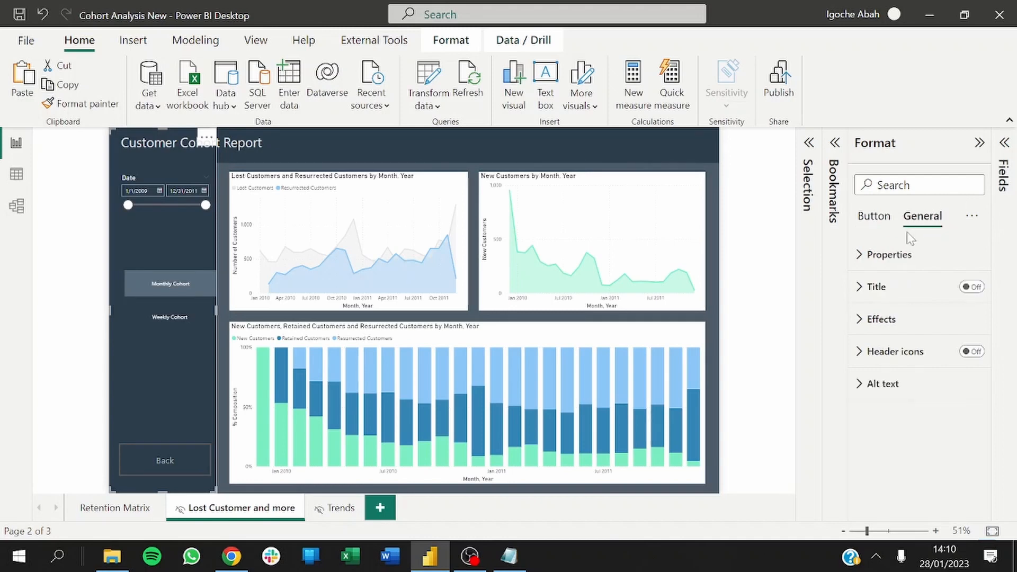
pyautogui.click(891, 255)
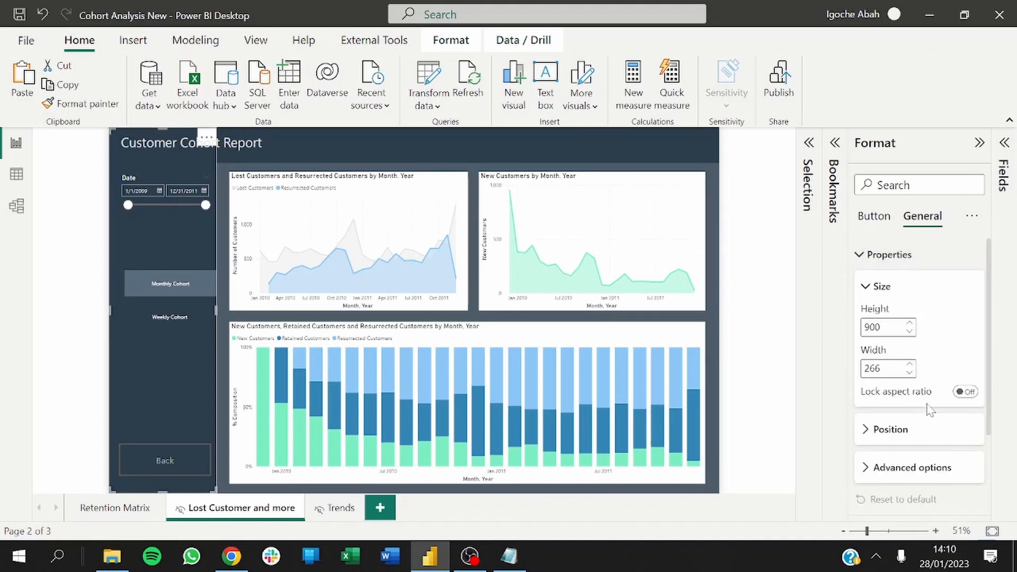
pyautogui.click(870, 470)
pyautogui.click(869, 440)
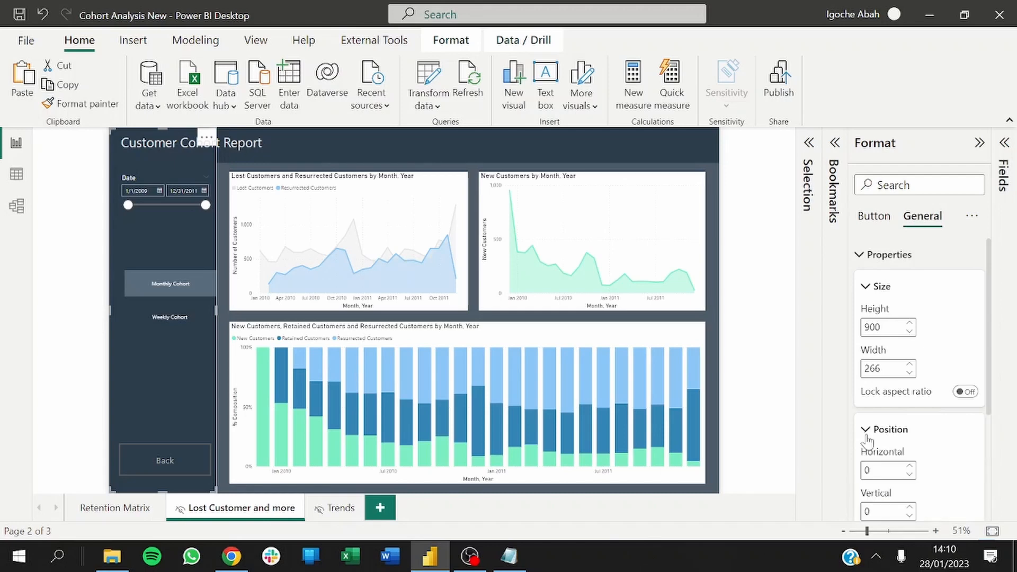
pyautogui.click(869, 439)
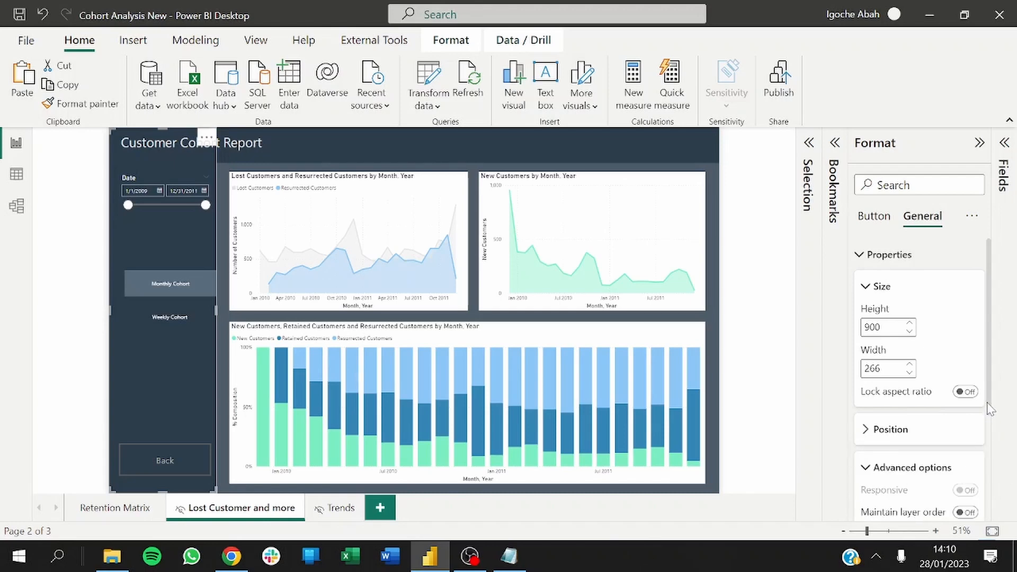
pyautogui.moveTo(991, 406); pyautogui.dragTo(995, 448)
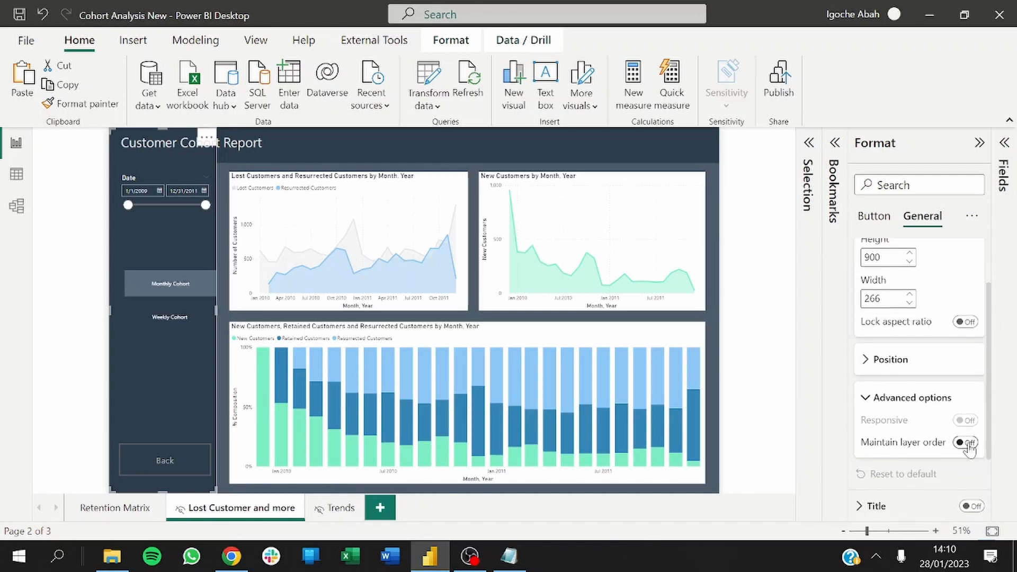
pyautogui.click(969, 443)
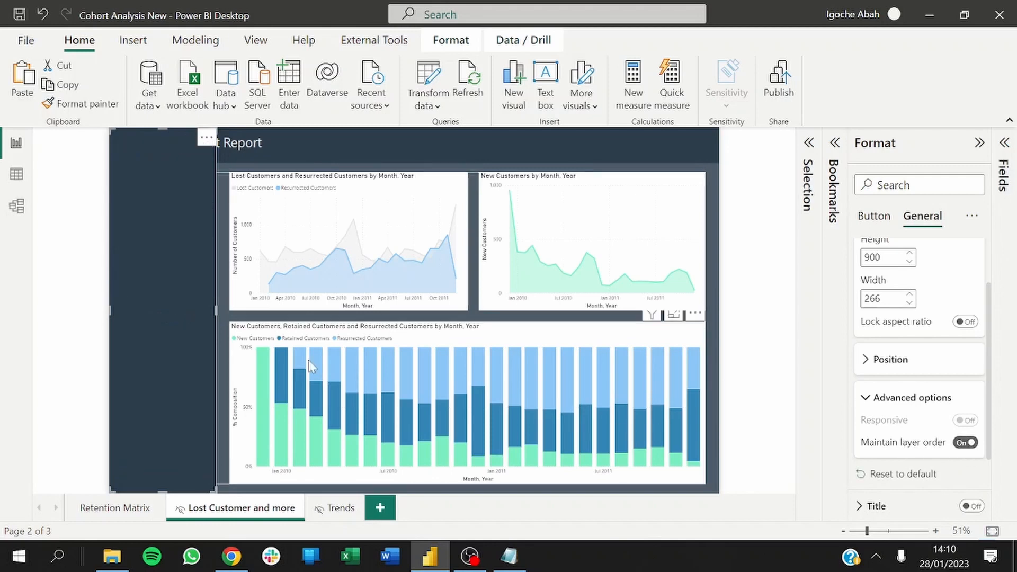
pyautogui.click(218, 373)
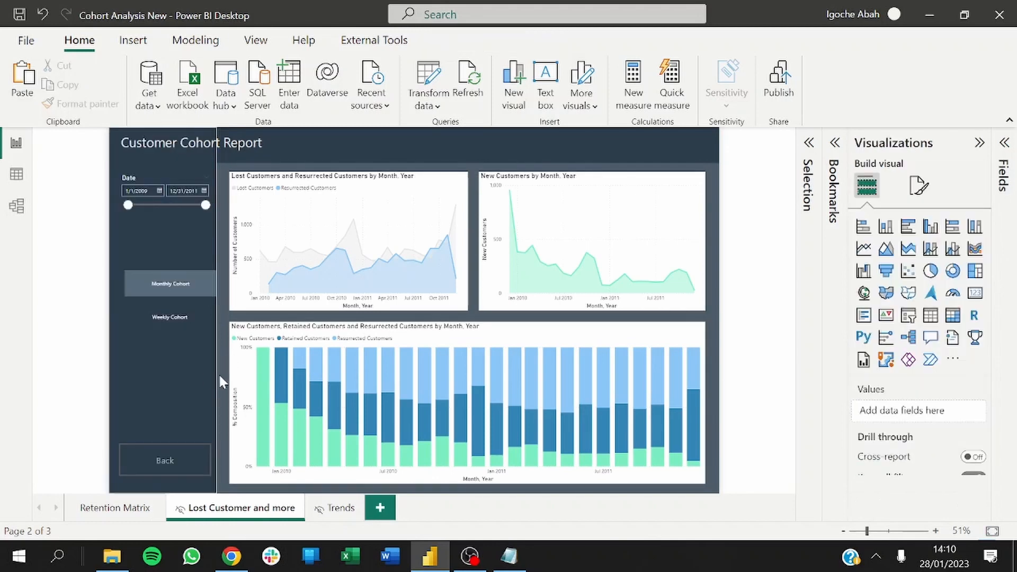
pyautogui.click(204, 373)
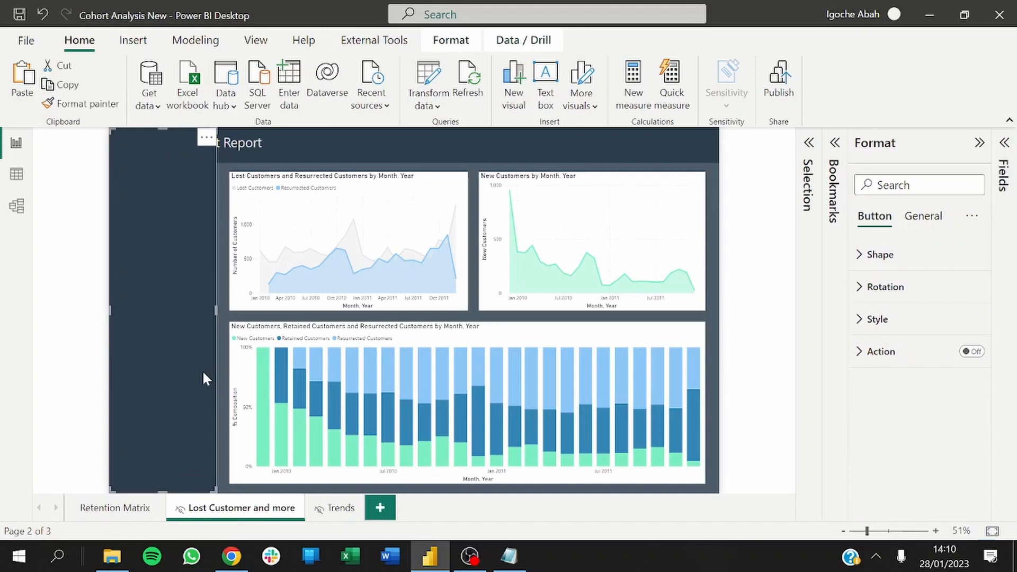
pyautogui.click(224, 373)
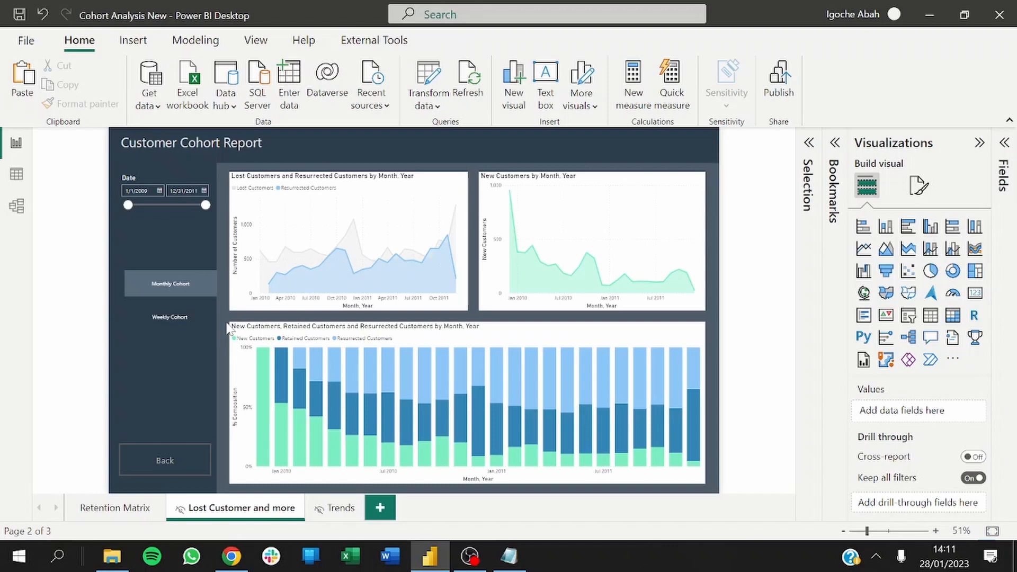
# Review the Retention Matrix, Lost Customer and more, and Trends pages, and return to the Retention Matrix page.
pyautogui.click(80, 514)
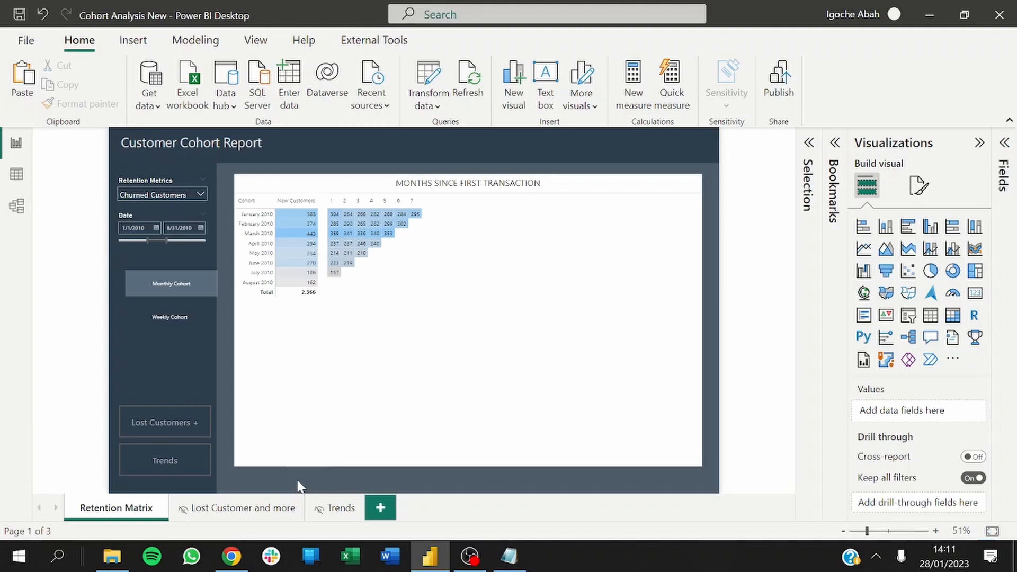
pyautogui.click(242, 510)
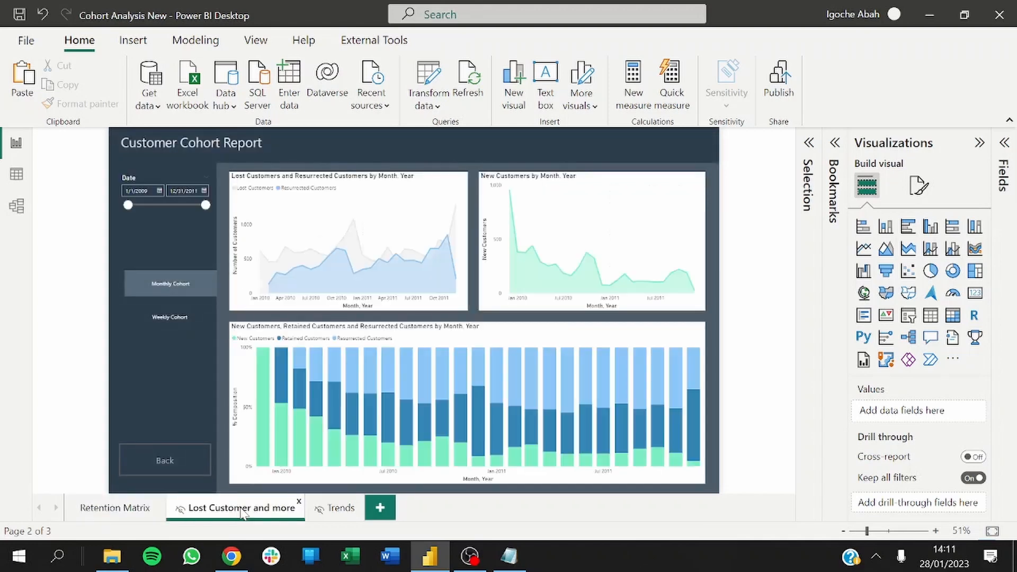
pyautogui.click(333, 510)
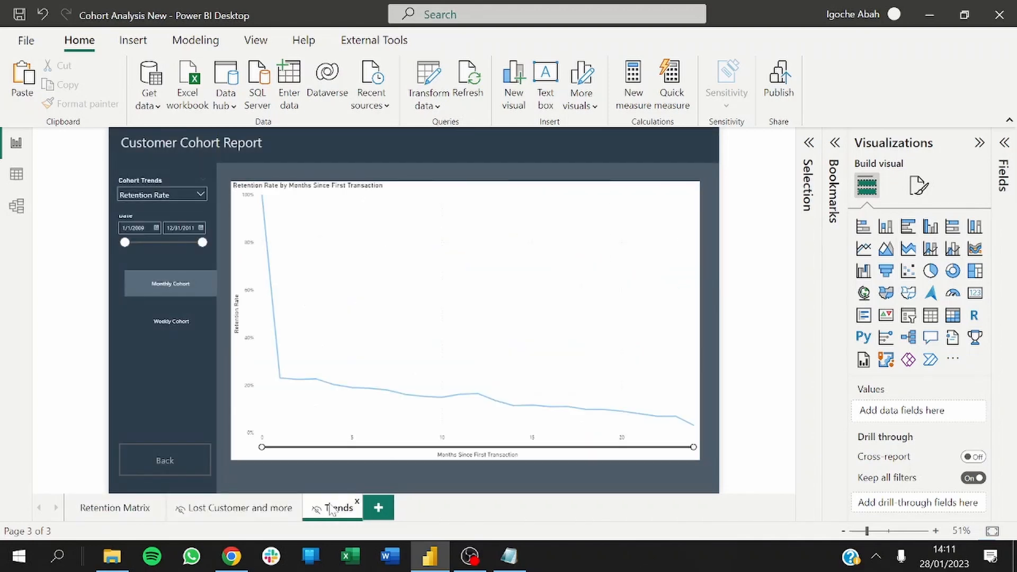
pyautogui.click(135, 513)
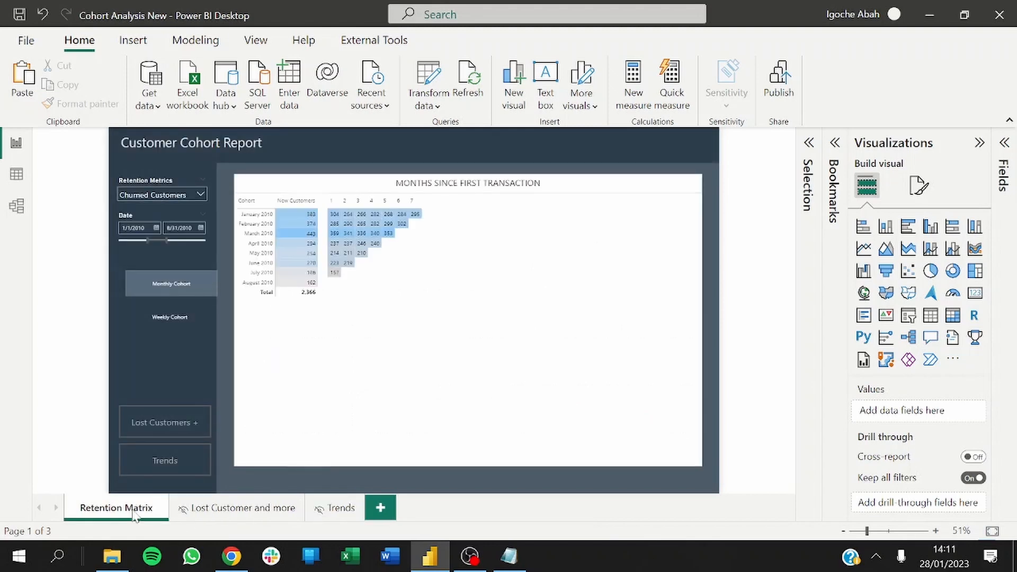
pyautogui.click(275, 463)
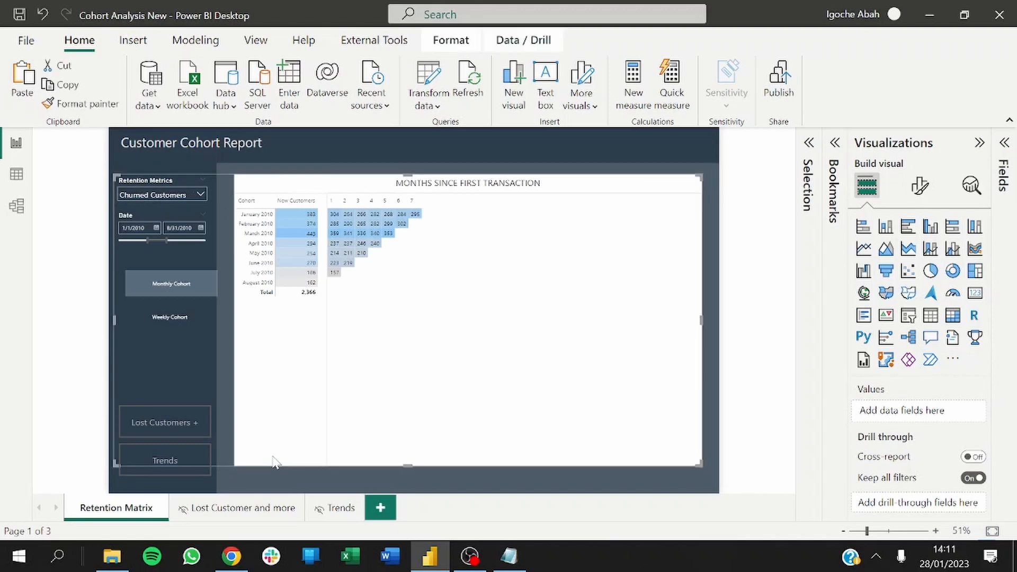
# Deselect the cohort matrix, start publishing the report, and save the pending changes.
pyautogui.click(301, 485)
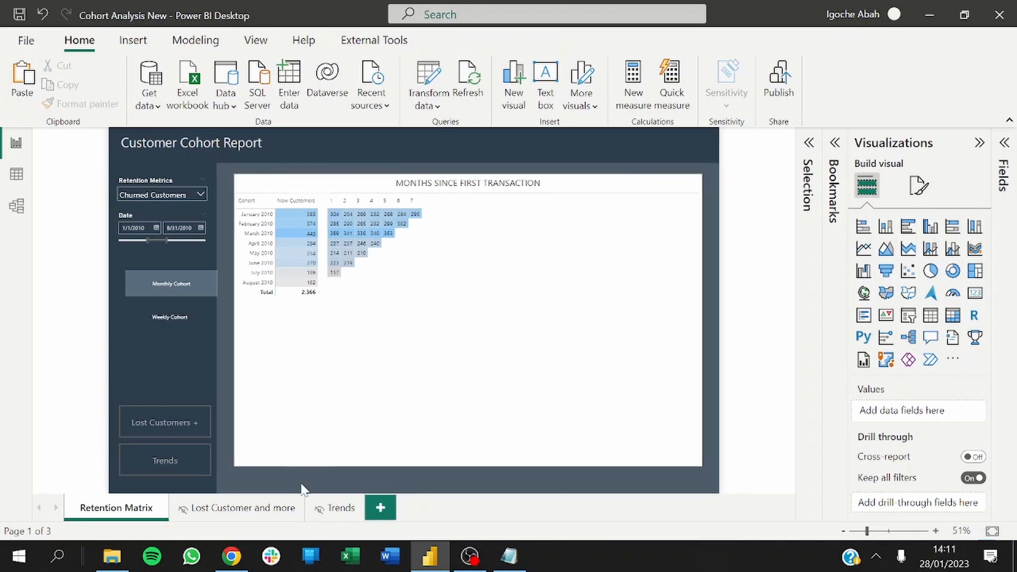
pyautogui.click(208, 489)
pyautogui.click(246, 488)
pyautogui.click(786, 69)
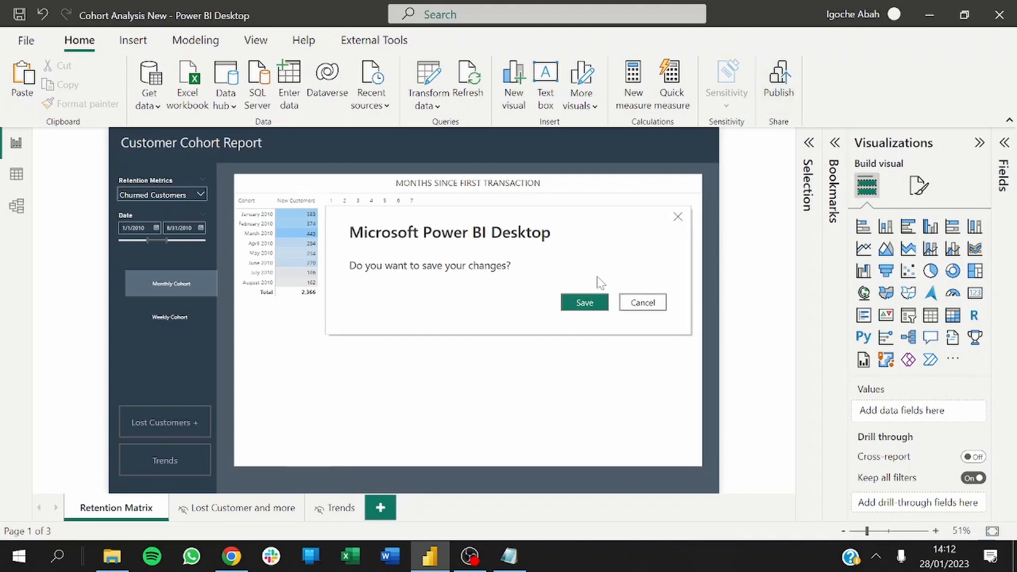
pyautogui.click(588, 303)
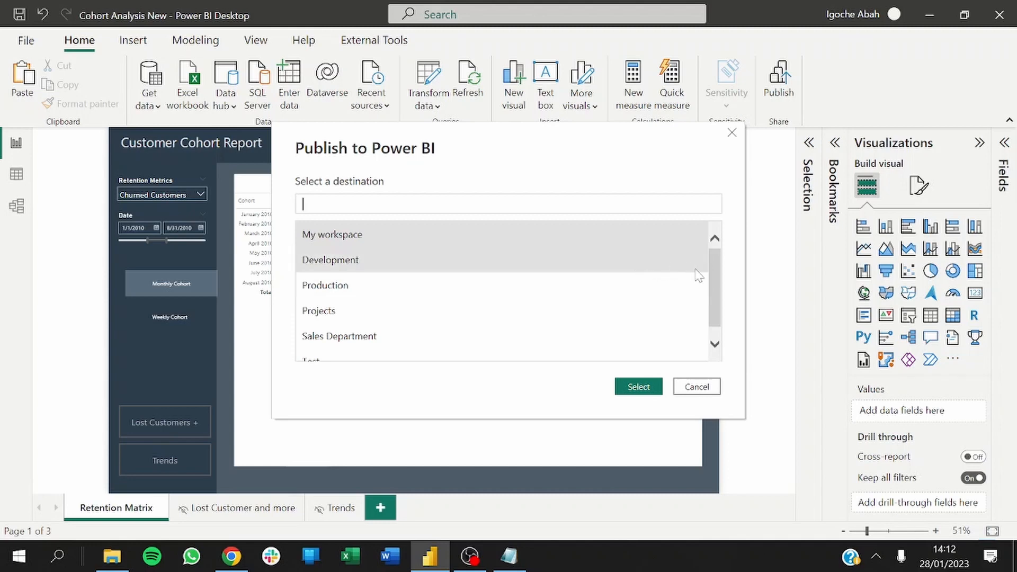
# Publish the report to the Projects workspace, replacing the existing Cohort Analysis New dataset.
pyautogui.moveTo(713, 270); pyautogui.dragTo(713, 275)
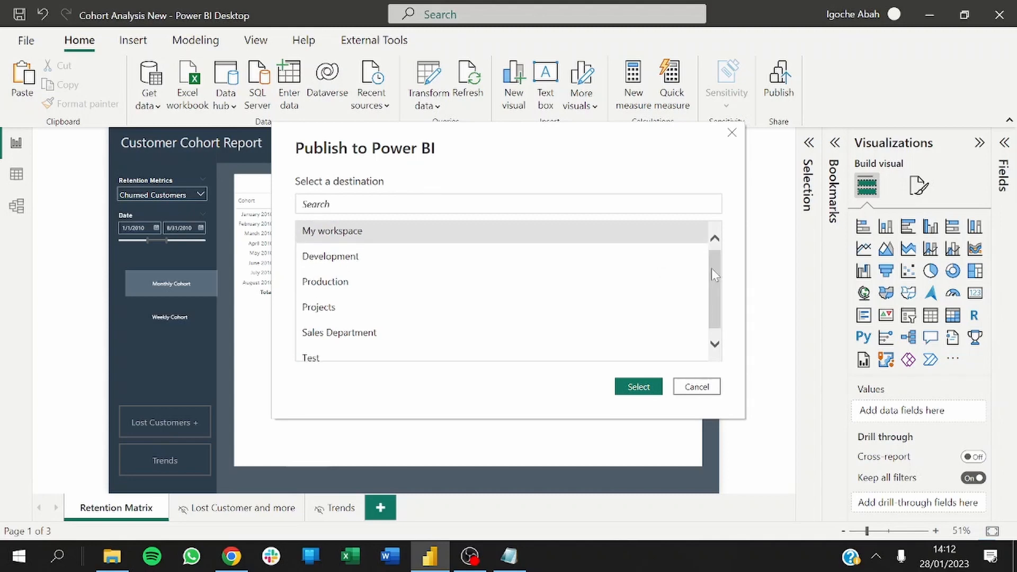
pyautogui.click(358, 313)
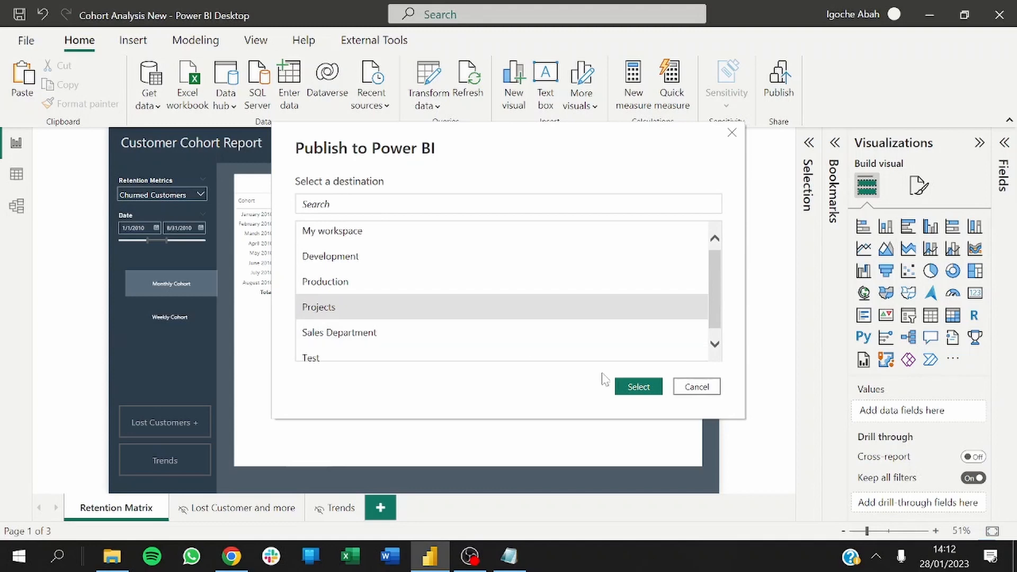
pyautogui.click(631, 386)
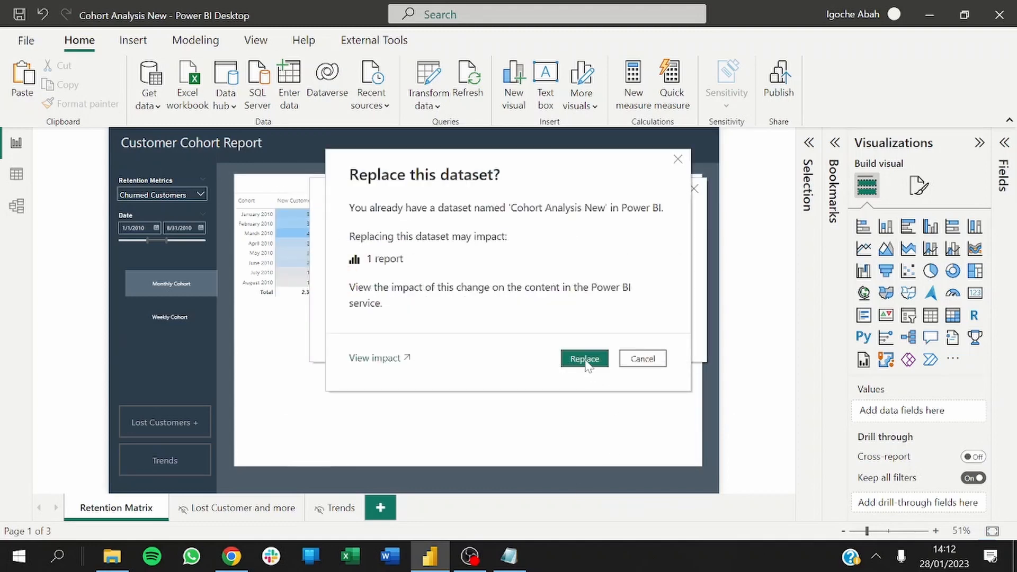
pyautogui.click(586, 363)
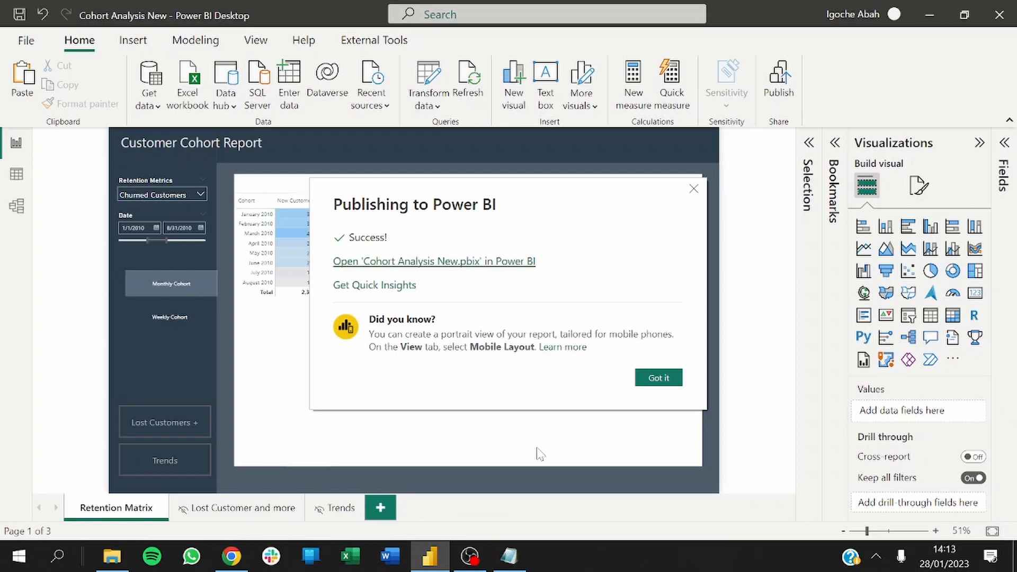